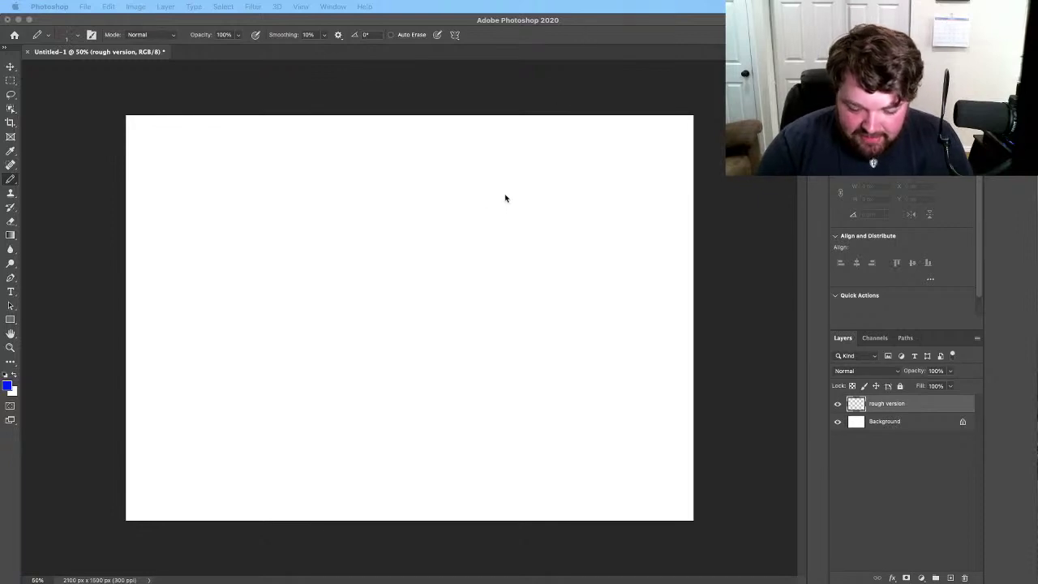
pyautogui.click(39, 35)
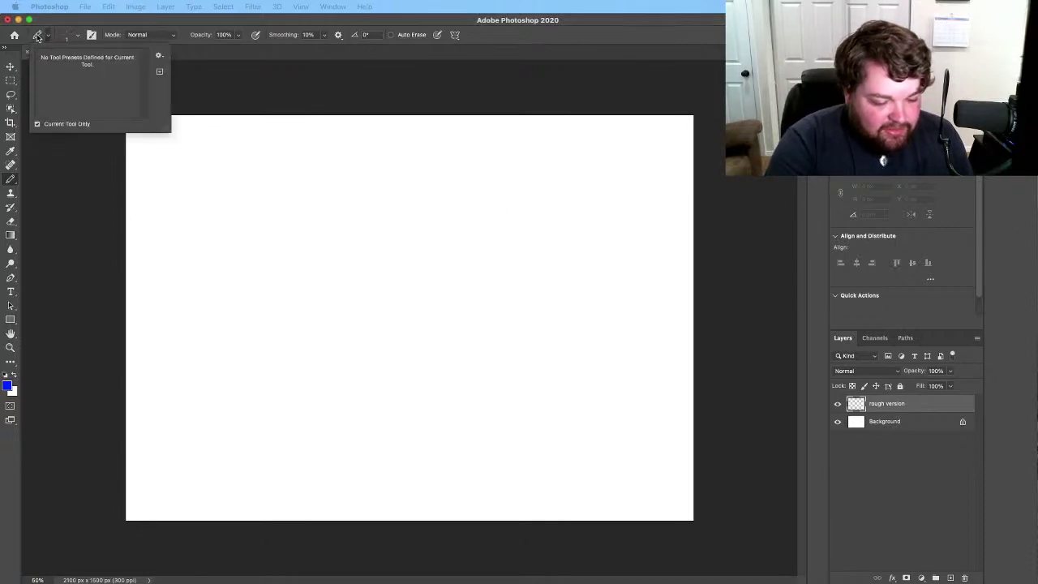
pyautogui.click(38, 36)
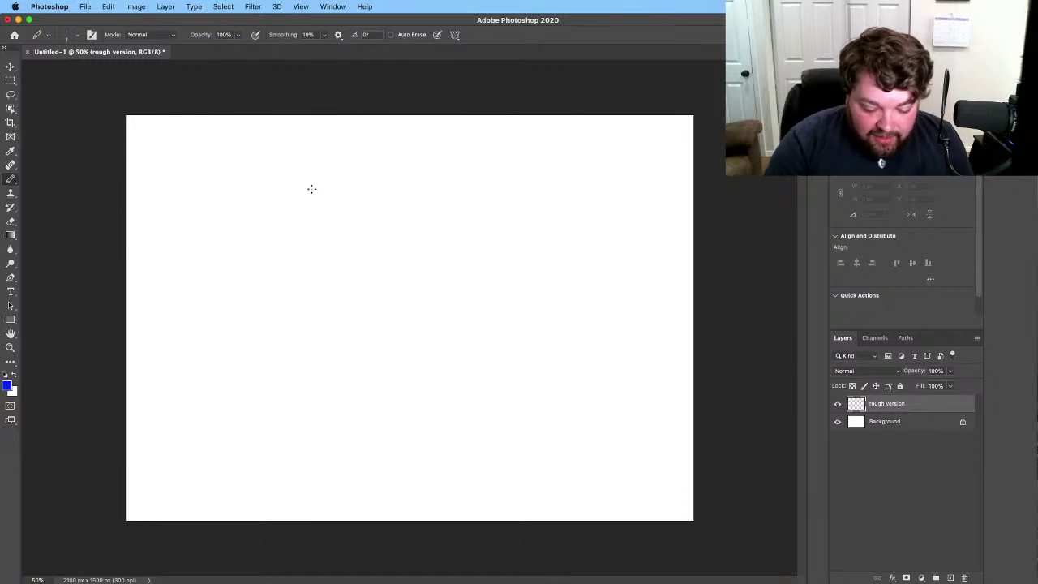
pyautogui.moveTo(311, 190)
pyautogui.mouseDown()
pyautogui.moveTo(304, 202)
pyautogui.moveTo(318, 187)
pyautogui.moveTo(339, 191)
pyautogui.moveTo(305, 228)
pyautogui.moveTo(314, 231)
pyautogui.mouseUp()
pyautogui.moveTo(333, 190)
pyautogui.mouseDown()
pyautogui.moveTo(347, 201)
pyautogui.moveTo(338, 227)
pyautogui.moveTo(348, 215)
pyautogui.moveTo(330, 236)
pyautogui.moveTo(308, 228)
pyautogui.mouseUp()
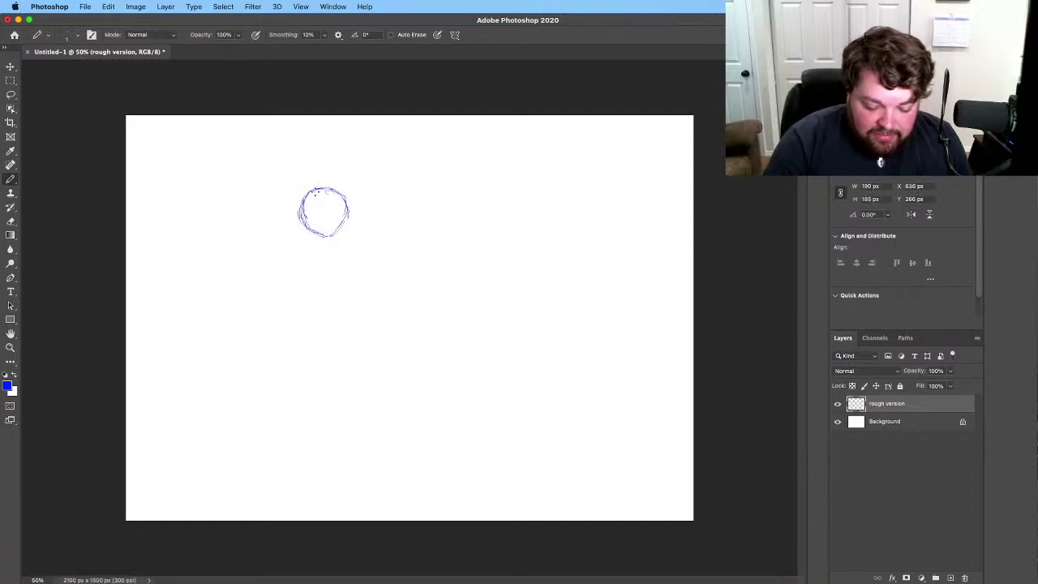
pyautogui.moveTo(340, 198); pyautogui.dragTo(326, 230)
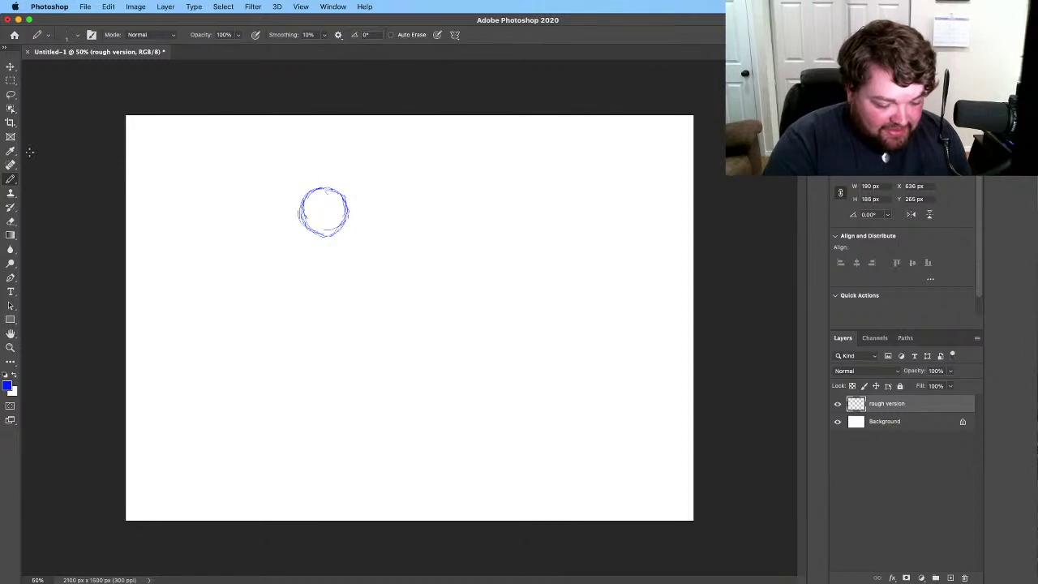
pyautogui.click(12, 222)
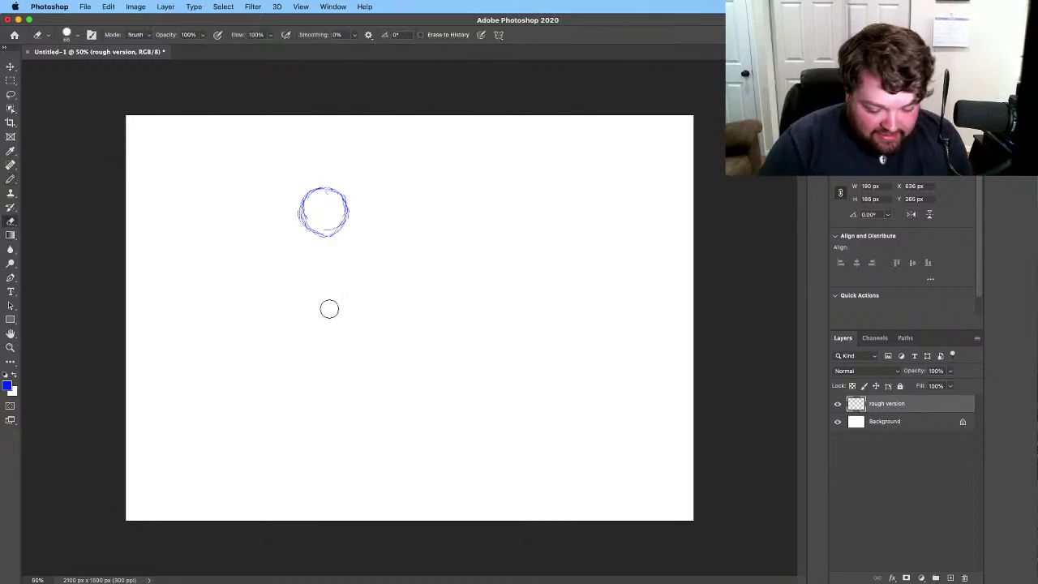
pyautogui.moveTo(341, 234)
pyautogui.mouseDown()
pyautogui.moveTo(348, 194)
pyautogui.moveTo(313, 238)
pyautogui.moveTo(351, 213)
pyautogui.moveTo(329, 185)
pyautogui.moveTo(316, 230)
pyautogui.mouseUp()
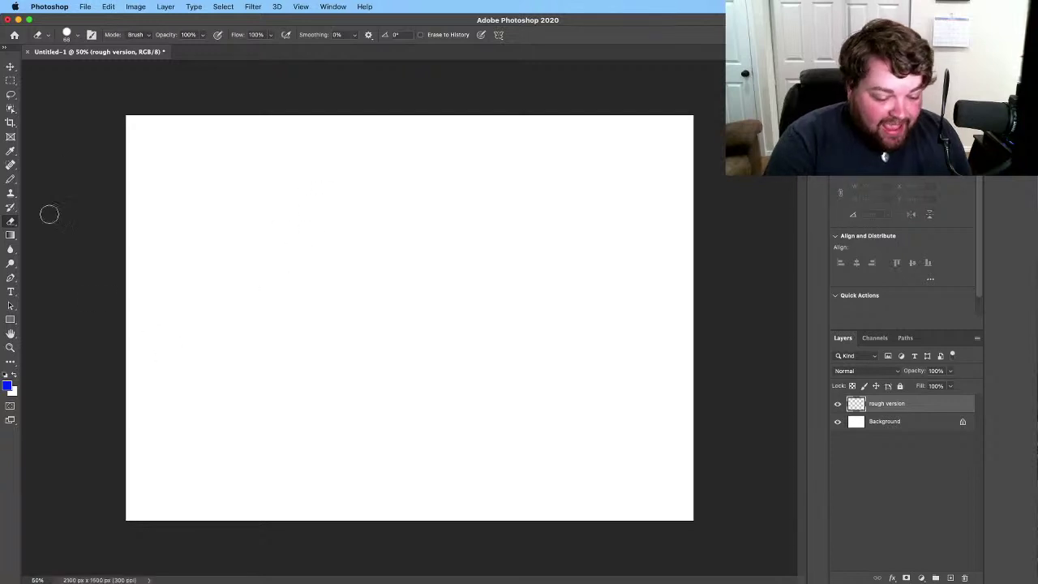
# Step: Sketch a large egg-shaped body near the canvas centre with the Pencil tool, plus a curved, tapering tail on its left side
pyautogui.click(11, 179)
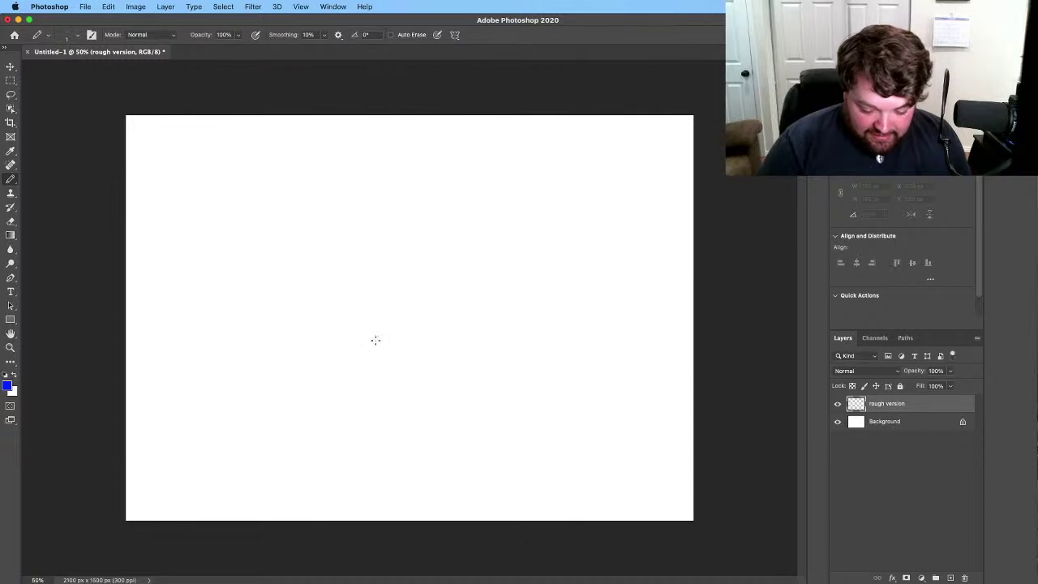
pyautogui.moveTo(346, 385)
pyautogui.mouseDown()
pyautogui.moveTo(374, 293)
pyautogui.moveTo(346, 372)
pyautogui.moveTo(408, 268)
pyautogui.moveTo(444, 278)
pyautogui.moveTo(474, 308)
pyautogui.mouseUp()
pyautogui.moveTo(350, 332)
pyautogui.mouseDown()
pyautogui.moveTo(345, 397)
pyautogui.moveTo(365, 424)
pyautogui.moveTo(397, 431)
pyautogui.mouseUp()
pyautogui.moveTo(473, 304)
pyautogui.mouseDown()
pyautogui.moveTo(476, 364)
pyautogui.moveTo(378, 431)
pyautogui.moveTo(418, 431)
pyautogui.mouseUp()
pyautogui.moveTo(469, 332); pyautogui.dragTo(462, 395)
pyautogui.moveTo(446, 423)
pyautogui.mouseDown()
pyautogui.moveTo(385, 415)
pyautogui.moveTo(338, 375)
pyautogui.moveTo(364, 425)
pyautogui.moveTo(386, 285)
pyautogui.mouseUp()
pyautogui.moveTo(351, 357)
pyautogui.mouseDown()
pyautogui.moveTo(315, 301)
pyautogui.moveTo(245, 279)
pyautogui.moveTo(201, 315)
pyautogui.moveTo(185, 367)
pyautogui.moveTo(227, 320)
pyautogui.moveTo(260, 303)
pyautogui.moveTo(287, 328)
pyautogui.moveTo(275, 379)
pyautogui.mouseUp()
pyautogui.moveTo(278, 318)
pyautogui.mouseDown()
pyautogui.moveTo(330, 416)
pyautogui.moveTo(275, 380)
pyautogui.moveTo(316, 429)
pyautogui.moveTo(308, 417)
pyautogui.moveTo(353, 425)
pyautogui.moveTo(306, 413)
pyautogui.moveTo(276, 313)
pyautogui.mouseUp()
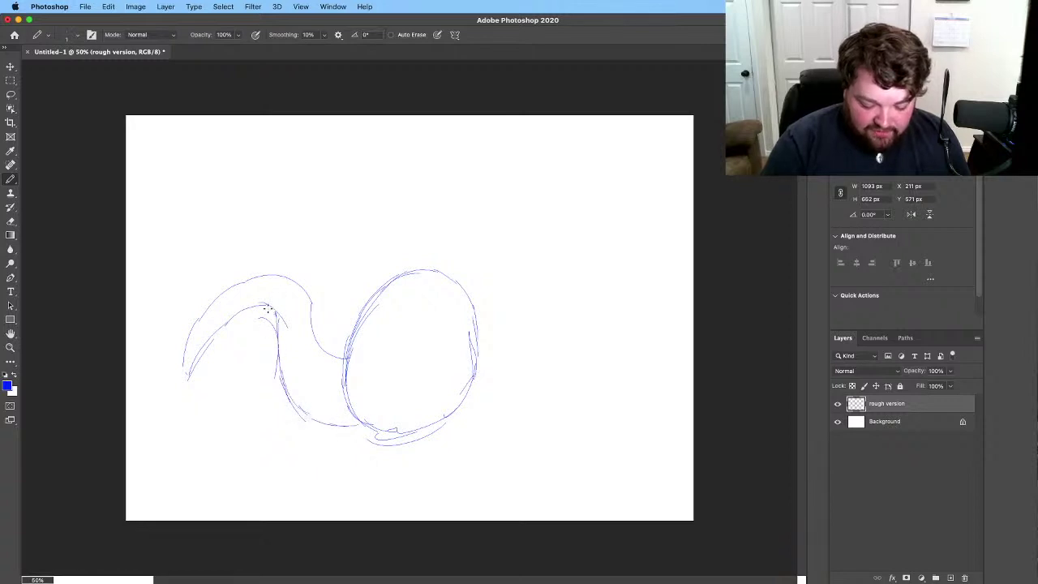
pyautogui.moveTo(476, 318)
pyautogui.mouseDown()
pyautogui.moveTo(471, 375)
pyautogui.moveTo(443, 426)
pyautogui.mouseUp()
pyautogui.moveTo(349, 350); pyautogui.dragTo(345, 373)
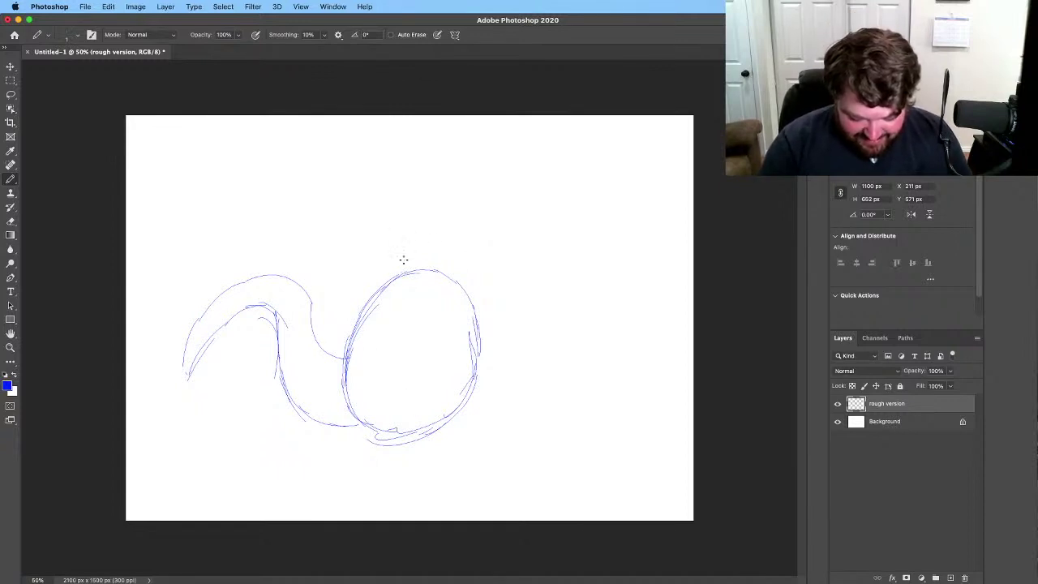
# Step: Sketch a small round chest overlapping the upper end of the egg-shaped body
pyautogui.moveTo(381, 276)
pyautogui.mouseDown()
pyautogui.moveTo(376, 247)
pyautogui.moveTo(406, 227)
pyautogui.moveTo(432, 236)
pyautogui.moveTo(446, 272)
pyautogui.mouseUp()
pyautogui.moveTo(381, 243)
pyautogui.mouseDown()
pyautogui.moveTo(394, 280)
pyautogui.moveTo(451, 279)
pyautogui.mouseUp()
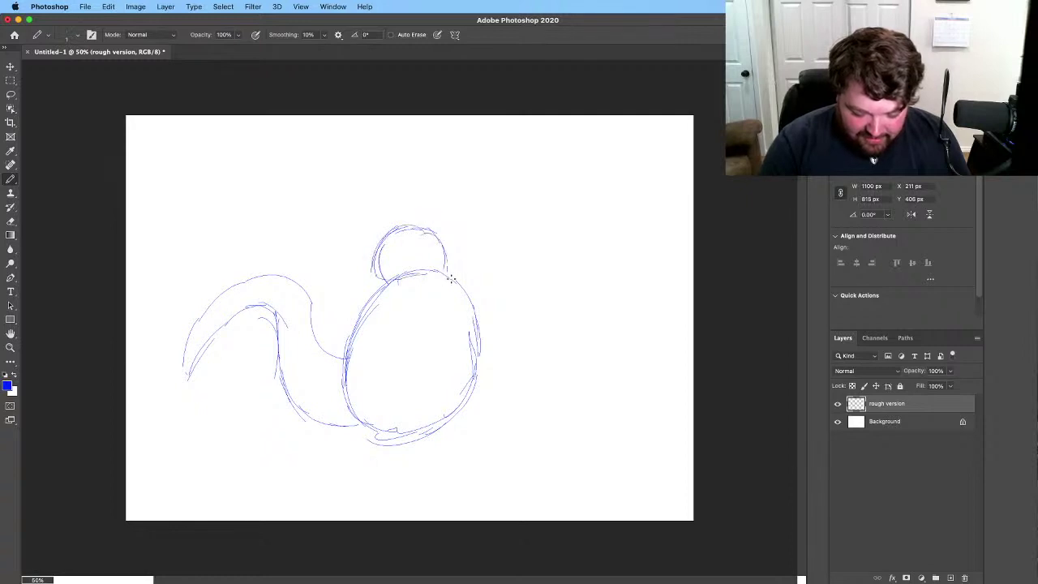
pyautogui.moveTo(375, 263); pyautogui.dragTo(404, 224)
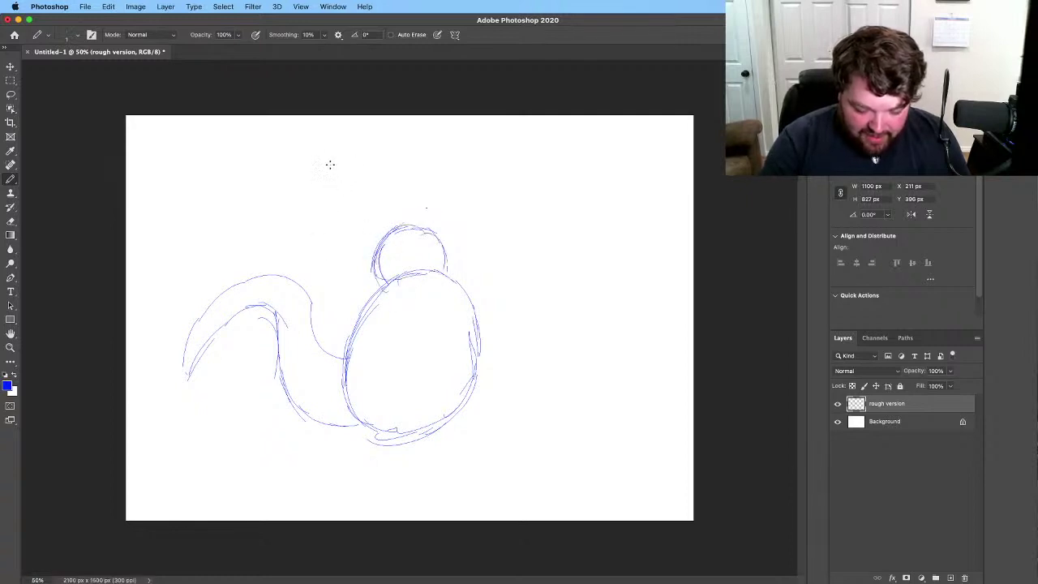
# Step: Sketch a curved neck rising from the chest and a long, bumpy head facing right at its upper end
pyautogui.moveTo(328, 171)
pyautogui.mouseDown()
pyautogui.moveTo(361, 138)
pyautogui.moveTo(405, 125)
pyautogui.moveTo(379, 140)
pyautogui.mouseUp()
pyautogui.moveTo(347, 144)
pyautogui.mouseDown()
pyautogui.moveTo(334, 208)
pyautogui.moveTo(376, 238)
pyautogui.mouseUp()
pyautogui.moveTo(373, 166)
pyautogui.mouseDown()
pyautogui.moveTo(375, 189)
pyautogui.moveTo(434, 233)
pyautogui.moveTo(371, 192)
pyautogui.mouseUp()
pyautogui.moveTo(365, 240)
pyautogui.mouseDown()
pyautogui.moveTo(370, 260)
pyautogui.moveTo(374, 237)
pyautogui.mouseUp()
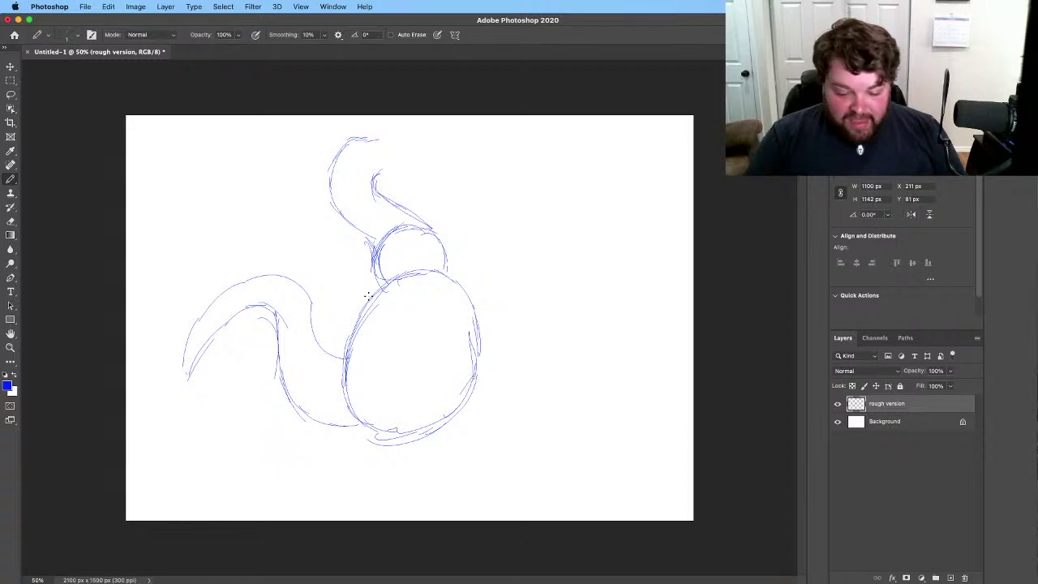
pyautogui.moveTo(381, 137)
pyautogui.mouseDown()
pyautogui.moveTo(379, 162)
pyautogui.moveTo(387, 173)
pyautogui.moveTo(382, 138)
pyautogui.moveTo(430, 141)
pyautogui.mouseUp()
pyautogui.moveTo(384, 173)
pyautogui.mouseDown()
pyautogui.moveTo(447, 167)
pyautogui.moveTo(442, 132)
pyautogui.moveTo(458, 135)
pyautogui.moveTo(467, 158)
pyautogui.moveTo(442, 171)
pyautogui.moveTo(391, 181)
pyautogui.moveTo(380, 163)
pyautogui.moveTo(385, 195)
pyautogui.moveTo(434, 230)
pyautogui.mouseUp()
pyautogui.moveTo(374, 137); pyautogui.dragTo(354, 227)
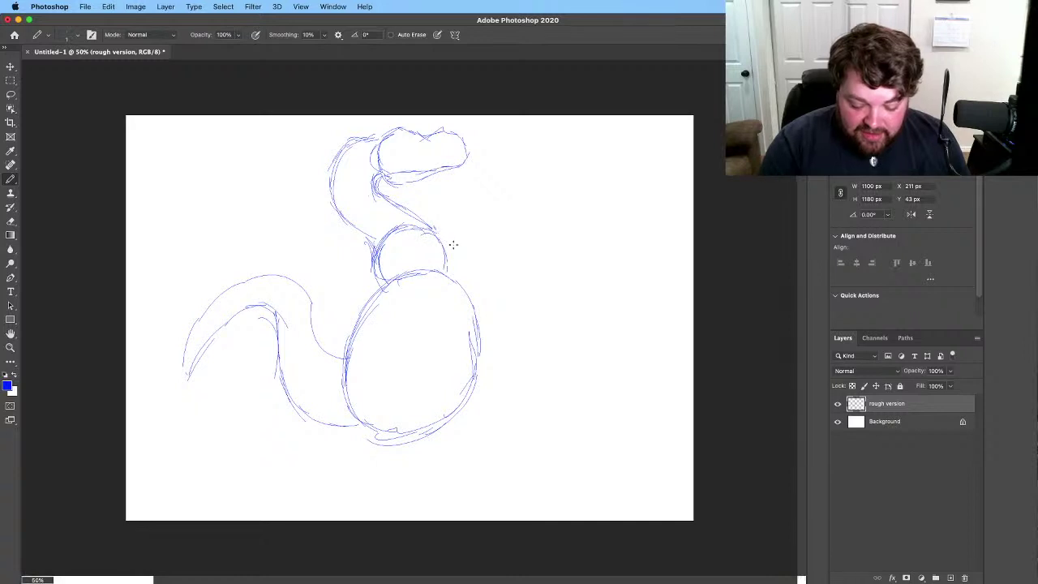
# Step: Sketch a raised right-hand arm with a round fist and a bent left-hand arm, and erase the stray line under the raised arm
pyautogui.moveTo(439, 230); pyautogui.dragTo(449, 258)
pyautogui.moveTo(373, 251)
pyautogui.mouseDown()
pyautogui.moveTo(325, 264)
pyautogui.moveTo(335, 293)
pyautogui.moveTo(370, 271)
pyautogui.mouseUp()
pyautogui.moveTo(449, 247)
pyautogui.mouseDown()
pyautogui.moveTo(493, 255)
pyautogui.moveTo(467, 209)
pyautogui.moveTo(495, 180)
pyautogui.moveTo(511, 198)
pyautogui.moveTo(448, 261)
pyautogui.mouseUp()
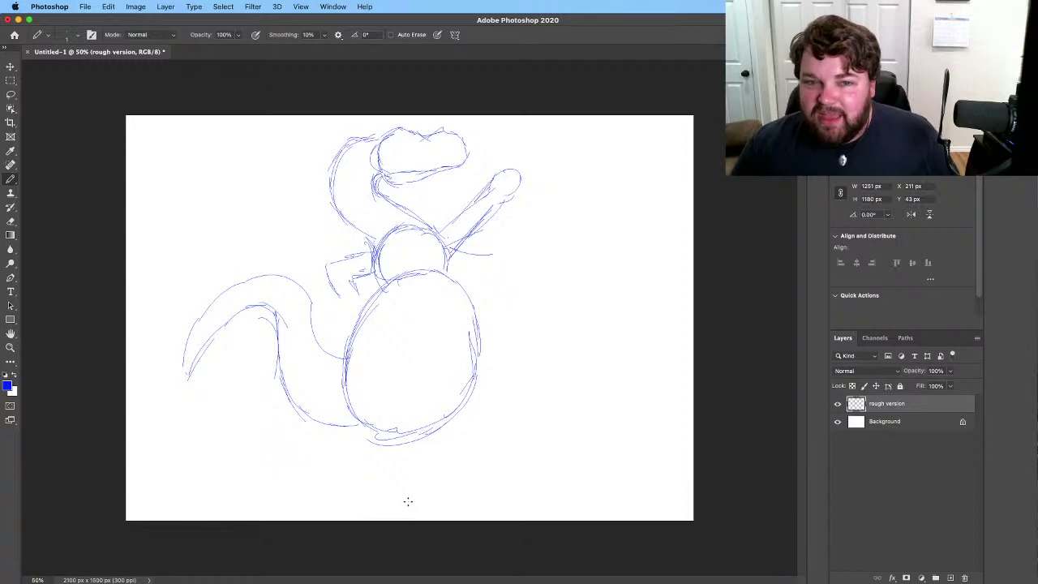
pyautogui.click(11, 221)
pyautogui.moveTo(490, 250)
pyautogui.mouseDown()
pyautogui.moveTo(456, 257)
pyautogui.moveTo(492, 258)
pyautogui.mouseUp()
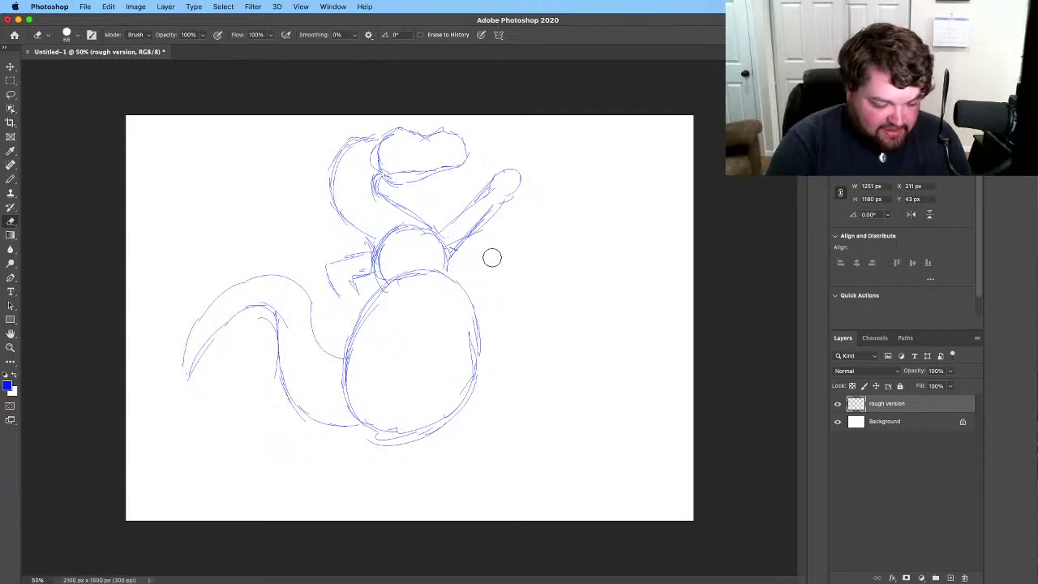
# Step: Sketch the near leg over the lower left of the body with the Pencil tool, including a thigh, shin and clawed foot
pyautogui.click(10, 179)
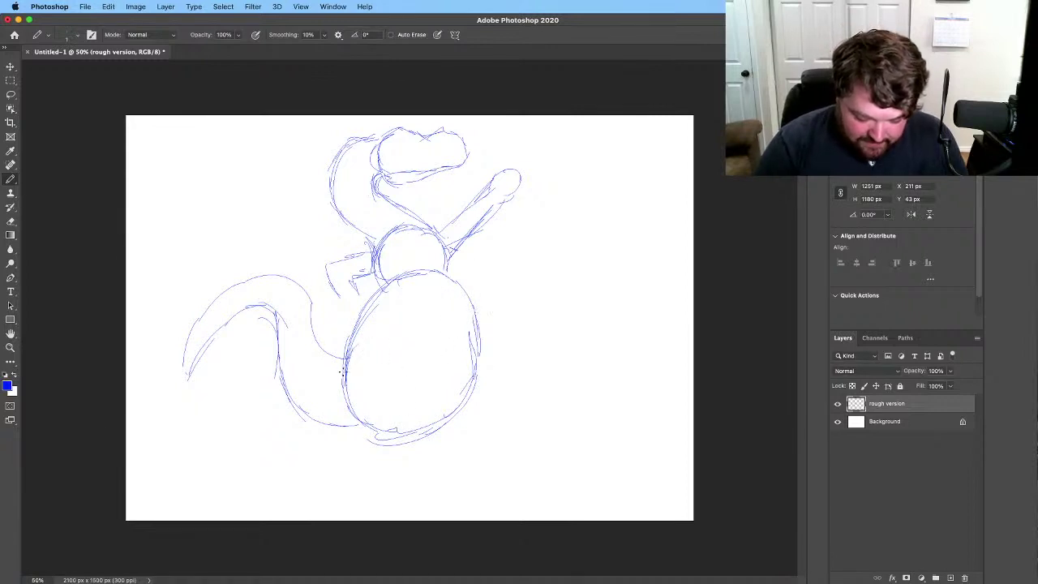
pyautogui.moveTo(341, 370)
pyautogui.mouseDown()
pyautogui.moveTo(407, 358)
pyautogui.moveTo(399, 408)
pyautogui.moveTo(409, 396)
pyautogui.moveTo(412, 384)
pyautogui.moveTo(390, 438)
pyautogui.mouseUp()
pyautogui.moveTo(343, 378)
pyautogui.mouseDown()
pyautogui.moveTo(353, 422)
pyautogui.moveTo(337, 448)
pyautogui.moveTo(375, 451)
pyautogui.moveTo(361, 468)
pyautogui.moveTo(326, 470)
pyautogui.moveTo(311, 485)
pyautogui.moveTo(356, 495)
pyautogui.moveTo(367, 486)
pyautogui.mouseUp()
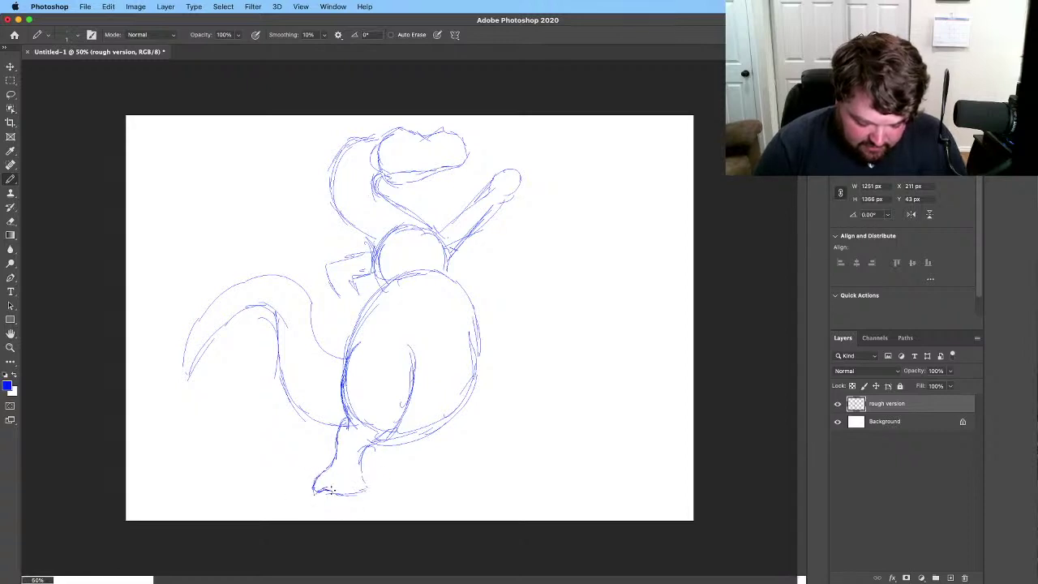
pyautogui.moveTo(333, 489); pyautogui.dragTo(348, 491)
pyautogui.moveTo(334, 489)
pyautogui.mouseDown()
pyautogui.moveTo(341, 480)
pyautogui.moveTo(349, 489)
pyautogui.moveTo(331, 488)
pyautogui.moveTo(372, 496)
pyautogui.mouseUp()
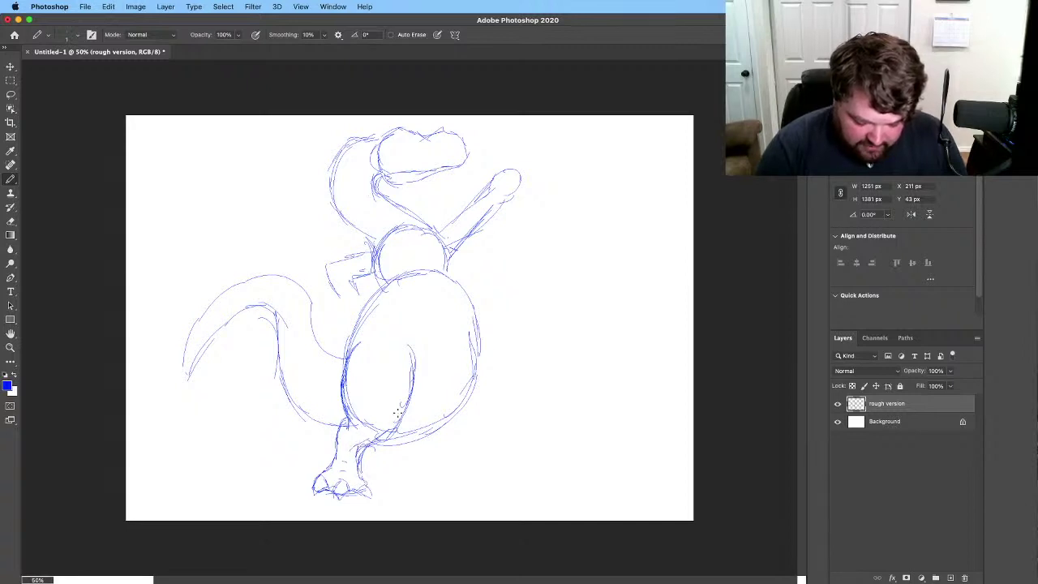
# Step: Sketch the far leg bent out to the right of the body, with its foot resting on a rock
pyautogui.moveTo(478, 355)
pyautogui.mouseDown()
pyautogui.moveTo(507, 373)
pyautogui.moveTo(496, 440)
pyautogui.moveTo(523, 432)
pyautogui.moveTo(540, 448)
pyautogui.moveTo(489, 479)
pyautogui.mouseUp()
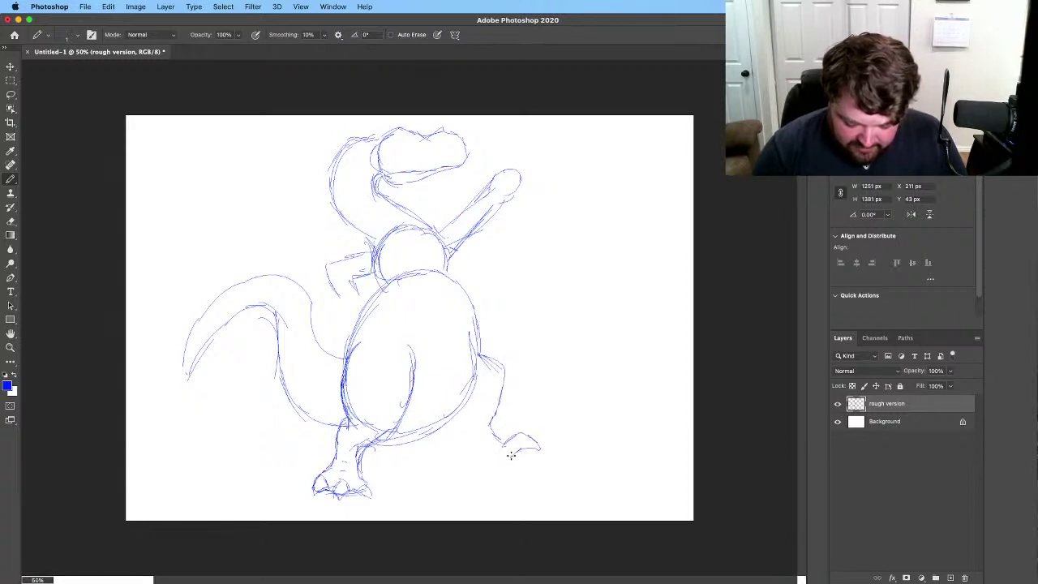
pyautogui.moveTo(541, 451); pyautogui.dragTo(570, 474)
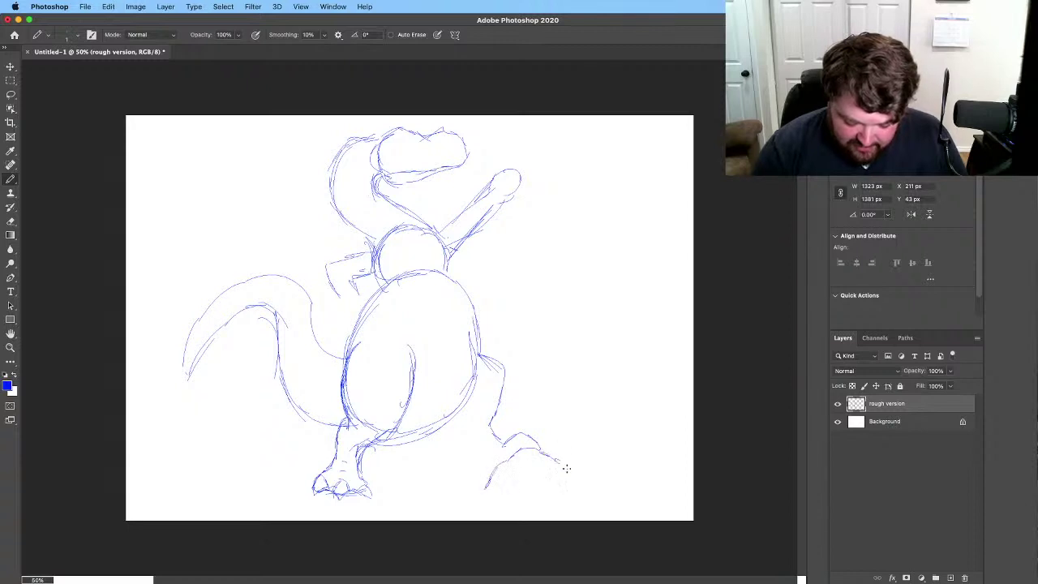
pyautogui.moveTo(492, 479)
pyautogui.mouseDown()
pyautogui.moveTo(475, 492)
pyautogui.moveTo(570, 497)
pyautogui.moveTo(581, 487)
pyautogui.mouseUp()
pyautogui.moveTo(489, 470)
pyautogui.mouseDown()
pyautogui.moveTo(465, 442)
pyautogui.moveTo(469, 423)
pyautogui.mouseUp()
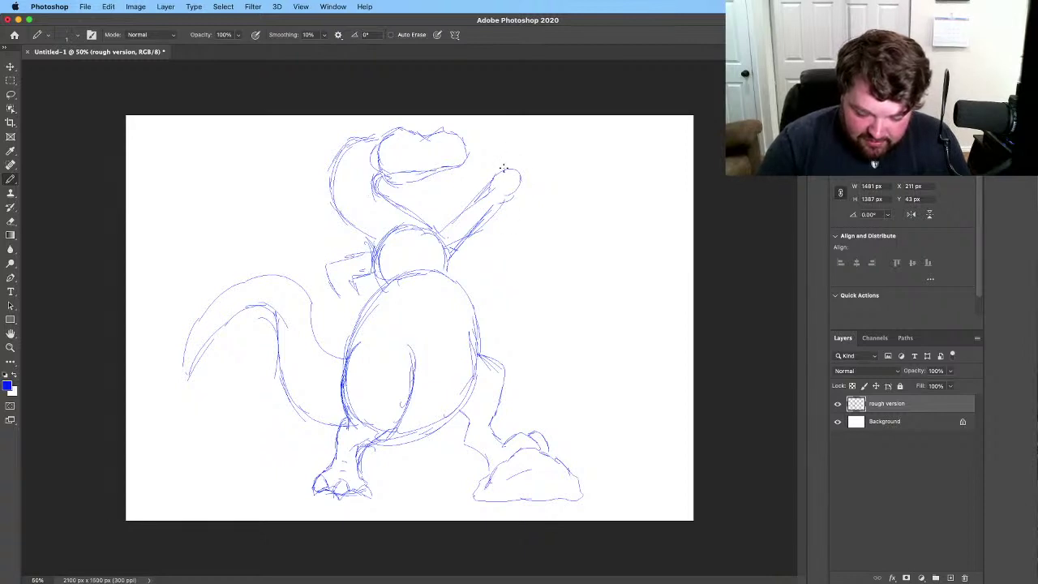
# Step: Sketch a sword with crossguard and handle in the raised hand, and erase the bent arm on the character's other side
pyautogui.moveTo(503, 168)
pyautogui.mouseDown()
pyautogui.moveTo(532, 174)
pyautogui.moveTo(506, 118)
pyautogui.moveTo(524, 131)
pyautogui.moveTo(500, 153)
pyautogui.moveTo(506, 119)
pyautogui.mouseUp()
pyautogui.moveTo(498, 221); pyautogui.dragTo(503, 199)
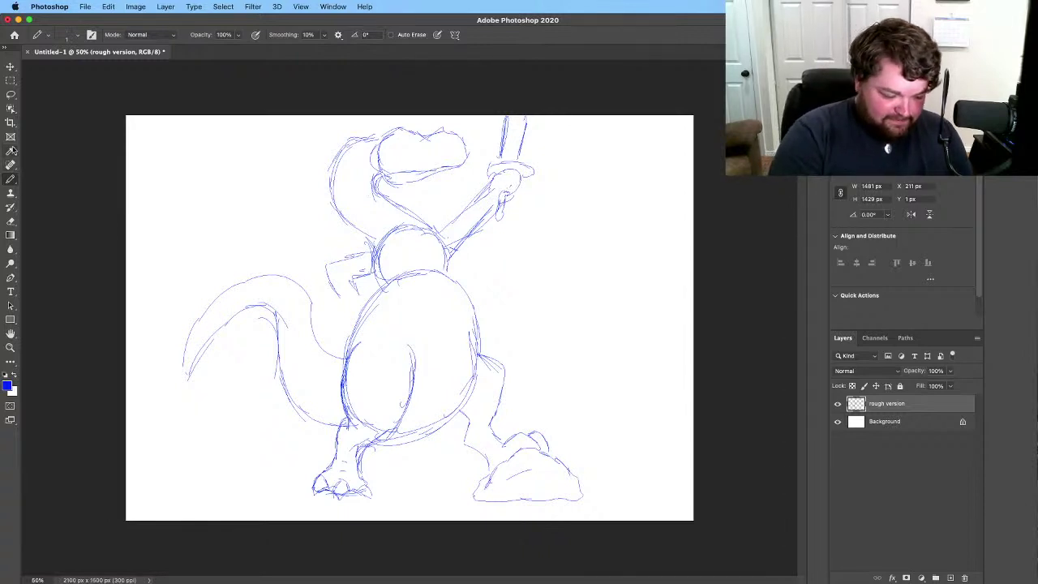
pyautogui.click(10, 221)
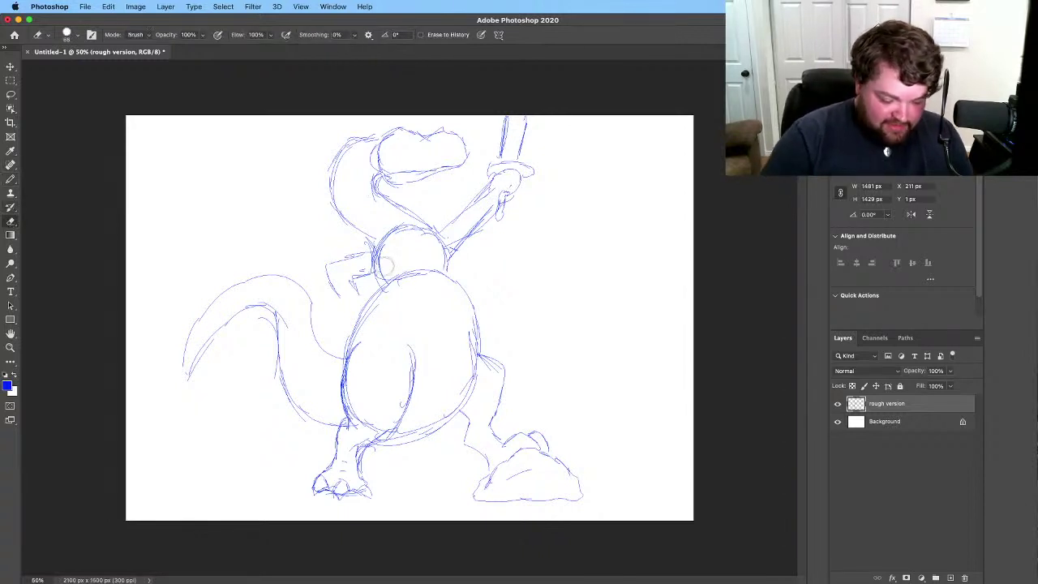
pyautogui.moveTo(335, 268)
pyautogui.mouseDown()
pyautogui.moveTo(331, 300)
pyautogui.moveTo(342, 302)
pyautogui.moveTo(363, 254)
pyautogui.moveTo(357, 291)
pyautogui.moveTo(364, 259)
pyautogui.mouseUp()
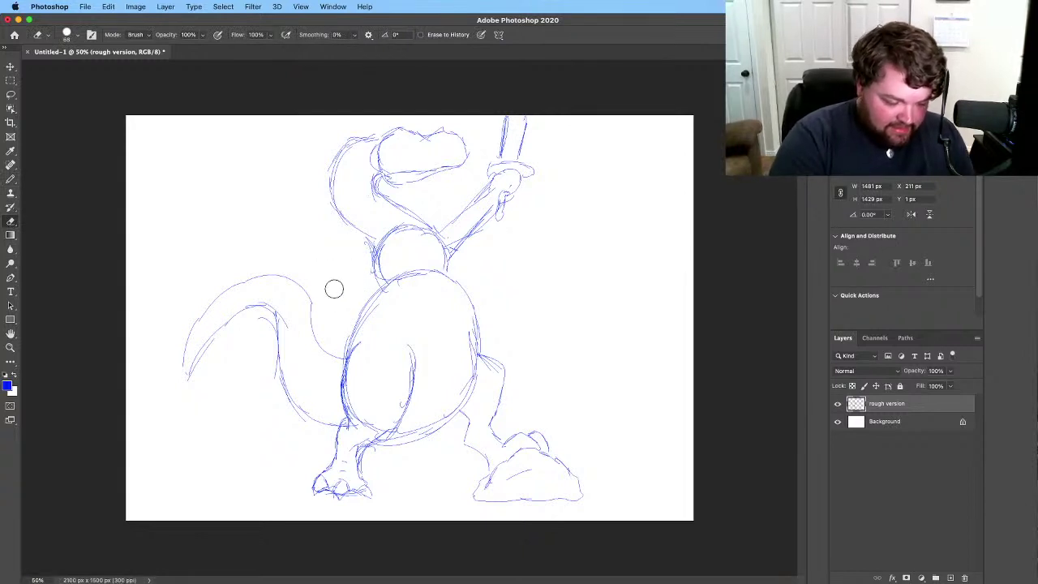
# Step: Sketch a large shield over the left of the chest and body, and erase the body lines showing inside it
pyautogui.click(11, 180)
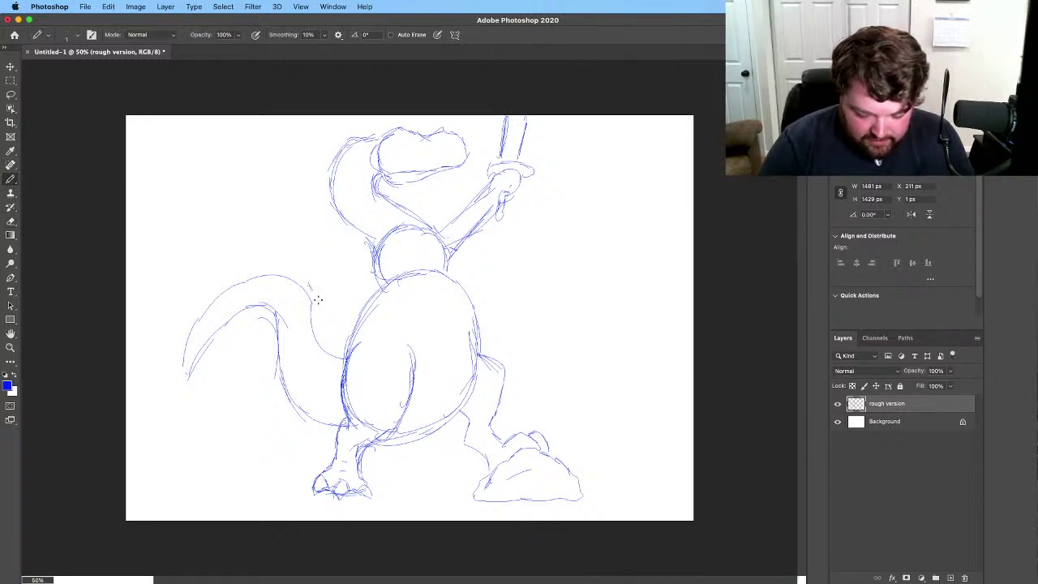
pyautogui.moveTo(313, 291); pyautogui.dragTo(348, 336)
pyautogui.moveTo(311, 277)
pyautogui.mouseDown()
pyautogui.moveTo(340, 238)
pyautogui.moveTo(405, 235)
pyautogui.moveTo(414, 287)
pyautogui.moveTo(391, 352)
pyautogui.moveTo(331, 318)
pyautogui.mouseUp()
pyautogui.moveTo(382, 355); pyautogui.dragTo(405, 339)
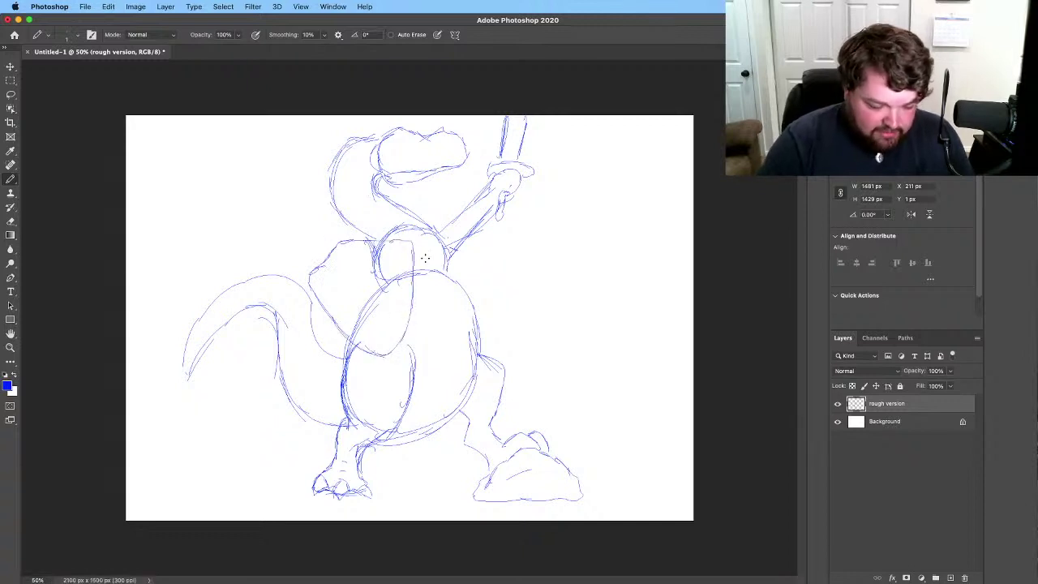
pyautogui.click(11, 221)
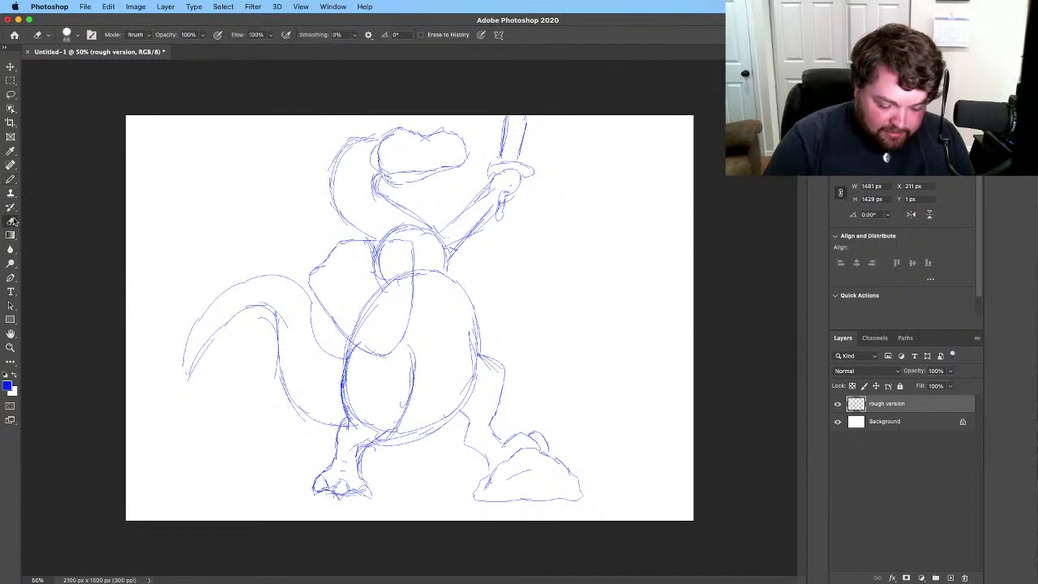
pyautogui.moveTo(382, 266)
pyautogui.mouseDown()
pyautogui.moveTo(380, 249)
pyautogui.moveTo(371, 301)
pyautogui.moveTo(351, 313)
pyautogui.moveTo(373, 319)
pyautogui.moveTo(411, 278)
pyautogui.moveTo(376, 257)
pyautogui.moveTo(359, 343)
pyautogui.moveTo(378, 343)
pyautogui.moveTo(390, 328)
pyautogui.mouseUp()
# Step: Erase the long head and the upper part of the neck
pyautogui.click(10, 178)
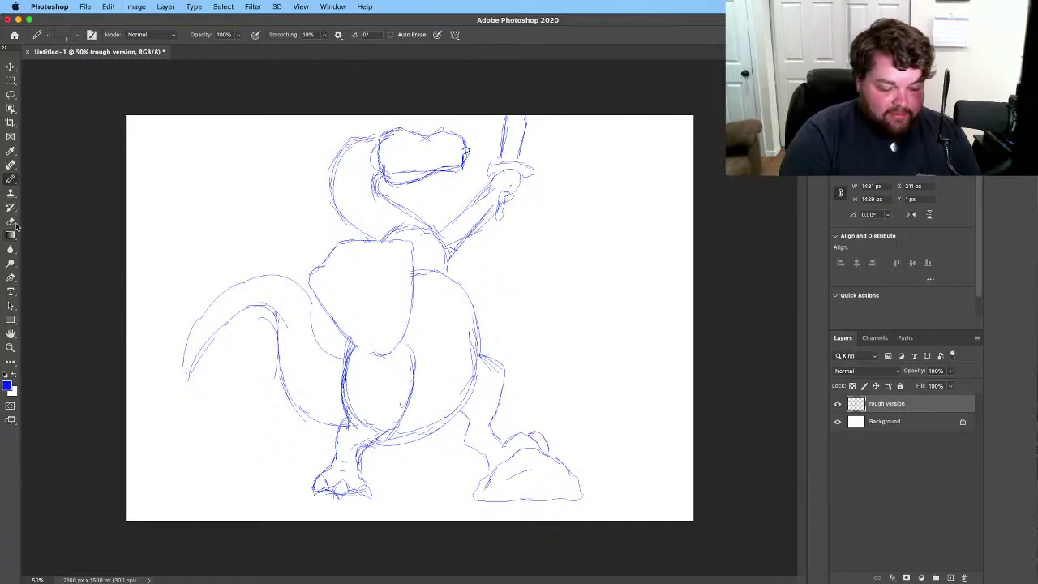
pyautogui.press('e')
pyautogui.moveTo(420, 166)
pyautogui.mouseDown()
pyautogui.moveTo(466, 158)
pyautogui.moveTo(462, 140)
pyautogui.moveTo(426, 166)
pyautogui.moveTo(446, 155)
pyautogui.moveTo(415, 122)
pyautogui.moveTo(391, 125)
pyautogui.moveTo(370, 152)
pyautogui.moveTo(388, 163)
pyautogui.moveTo(429, 156)
pyautogui.moveTo(403, 173)
pyautogui.moveTo(416, 173)
pyautogui.moveTo(399, 178)
pyautogui.moveTo(350, 149)
pyautogui.moveTo(329, 157)
pyautogui.moveTo(343, 169)
pyautogui.moveTo(352, 144)
pyautogui.moveTo(327, 169)
pyautogui.mouseUp()
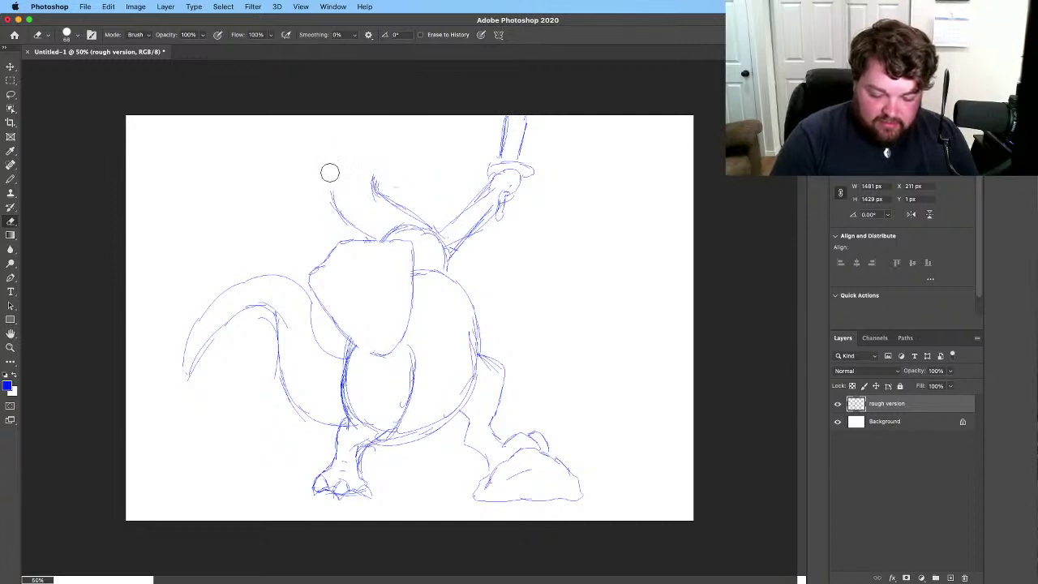
# Step: Rework the upper neck lines and sketch a round head on top, erasing the excess strokes at the neck's right side
pyautogui.click(11, 181)
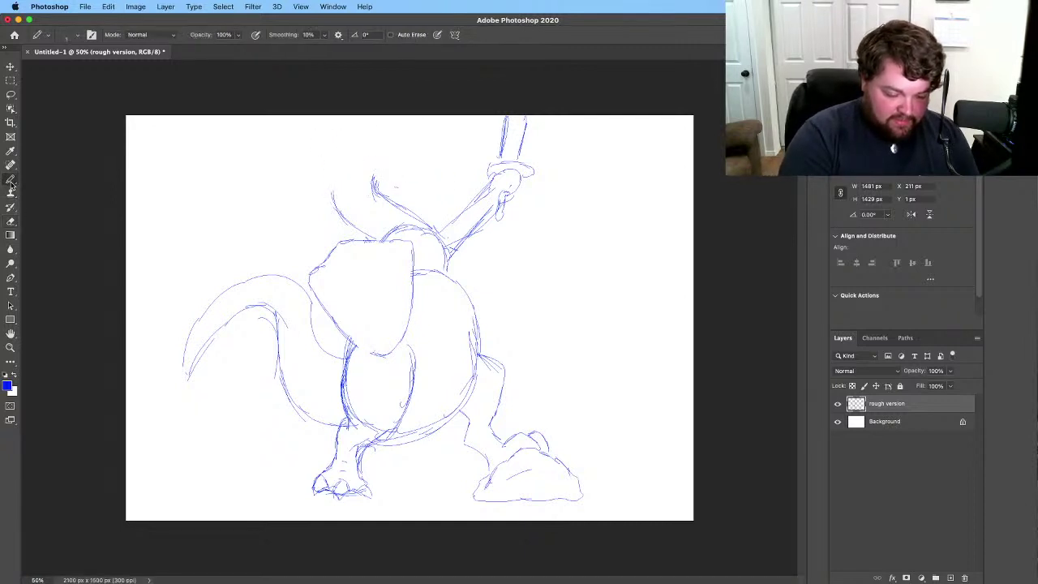
pyautogui.moveTo(341, 183); pyautogui.dragTo(337, 215)
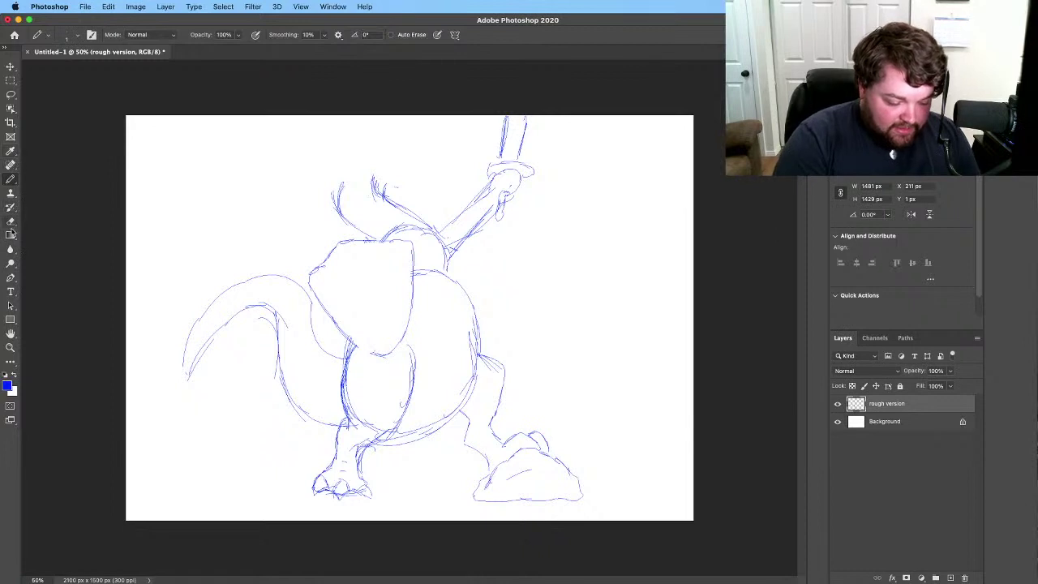
pyautogui.click(10, 220)
pyautogui.moveTo(374, 180)
pyautogui.mouseDown()
pyautogui.moveTo(375, 201)
pyautogui.moveTo(377, 186)
pyautogui.mouseUp()
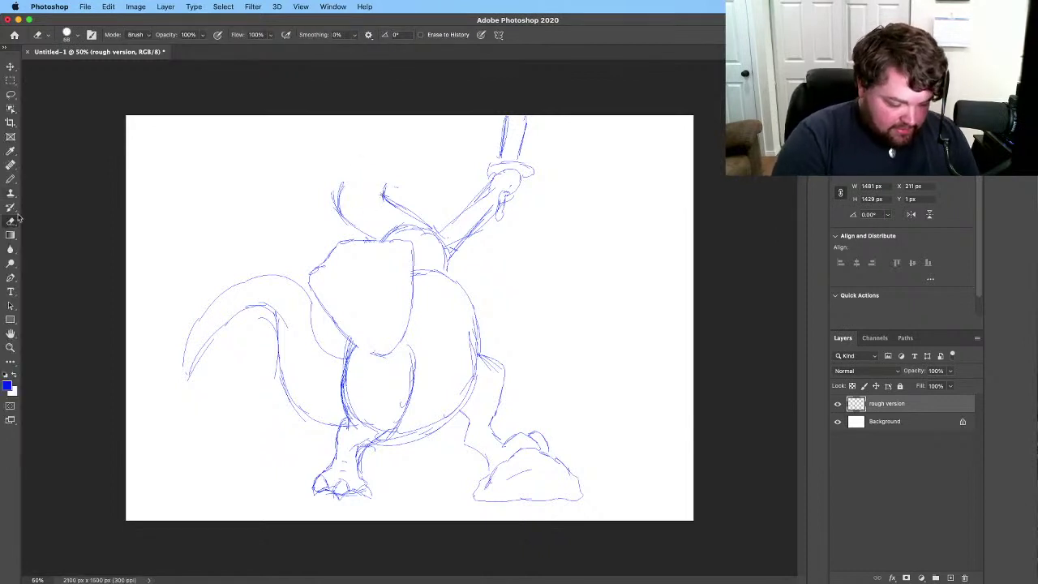
pyautogui.click(10, 178)
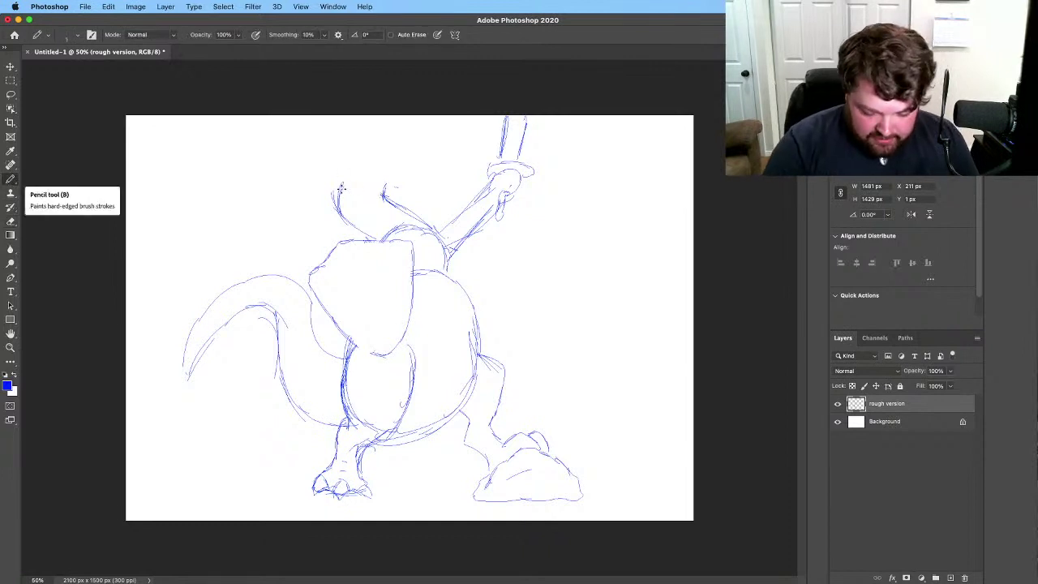
pyautogui.moveTo(356, 158)
pyautogui.mouseDown()
pyautogui.moveTo(367, 184)
pyautogui.moveTo(357, 153)
pyautogui.moveTo(370, 178)
pyautogui.moveTo(384, 129)
pyautogui.moveTo(405, 158)
pyautogui.mouseUp()
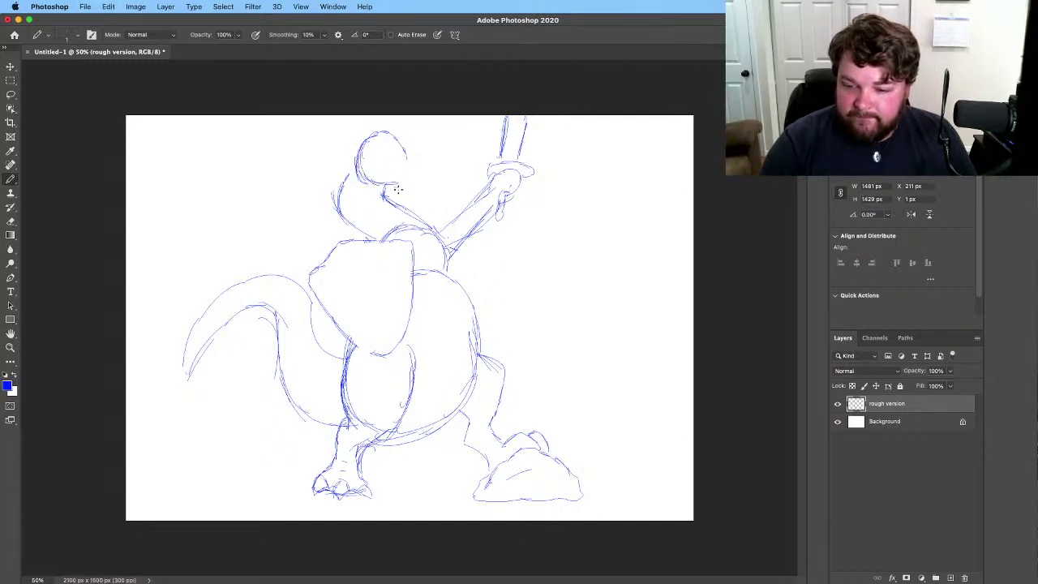
pyautogui.moveTo(394, 133)
pyautogui.mouseDown()
pyautogui.moveTo(409, 162)
pyautogui.moveTo(395, 132)
pyautogui.moveTo(408, 174)
pyautogui.moveTo(398, 188)
pyautogui.moveTo(372, 158)
pyautogui.moveTo(409, 187)
pyautogui.mouseUp()
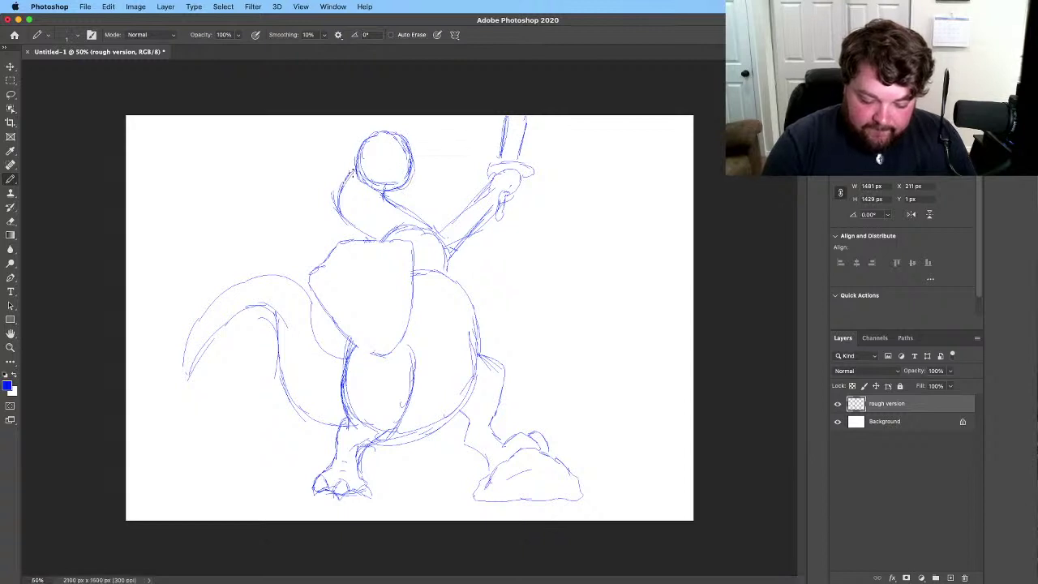
# Step: Sketch a blocky snout on the round head and redraw the belly's right outline, erasing the old strokes inside it
pyautogui.moveTo(399, 146); pyautogui.dragTo(438, 120)
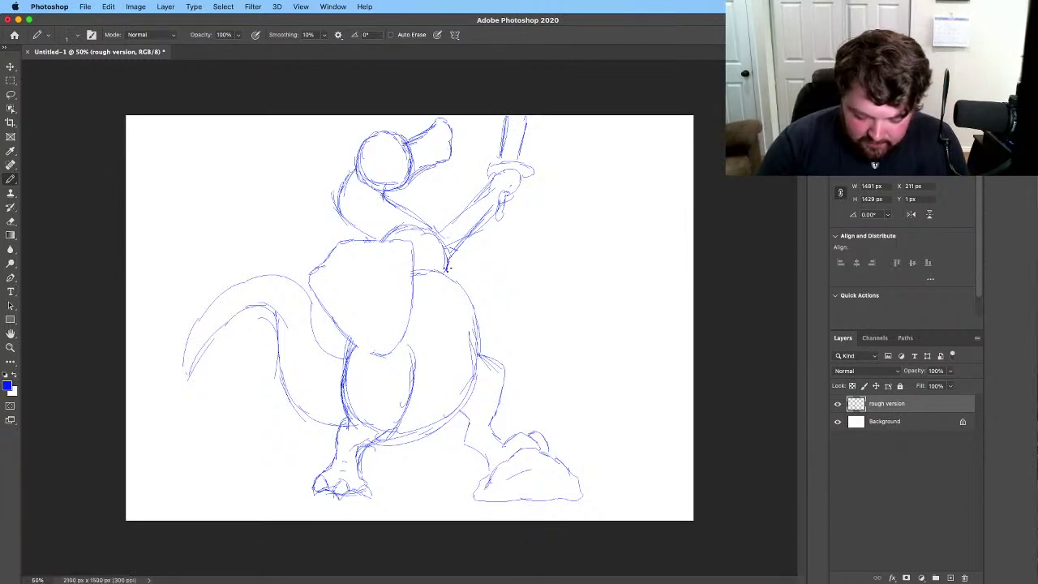
pyautogui.moveTo(461, 286)
pyautogui.mouseDown()
pyautogui.moveTo(477, 317)
pyautogui.moveTo(458, 289)
pyautogui.moveTo(473, 303)
pyautogui.moveTo(484, 349)
pyautogui.mouseUp()
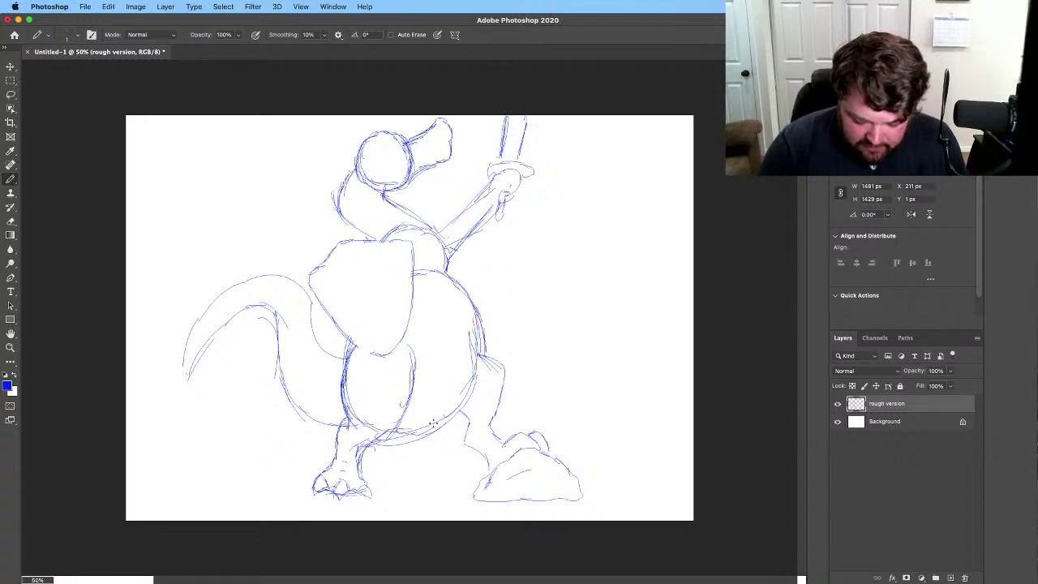
pyautogui.moveTo(459, 419)
pyautogui.mouseDown()
pyautogui.moveTo(482, 372)
pyautogui.moveTo(478, 398)
pyautogui.mouseUp()
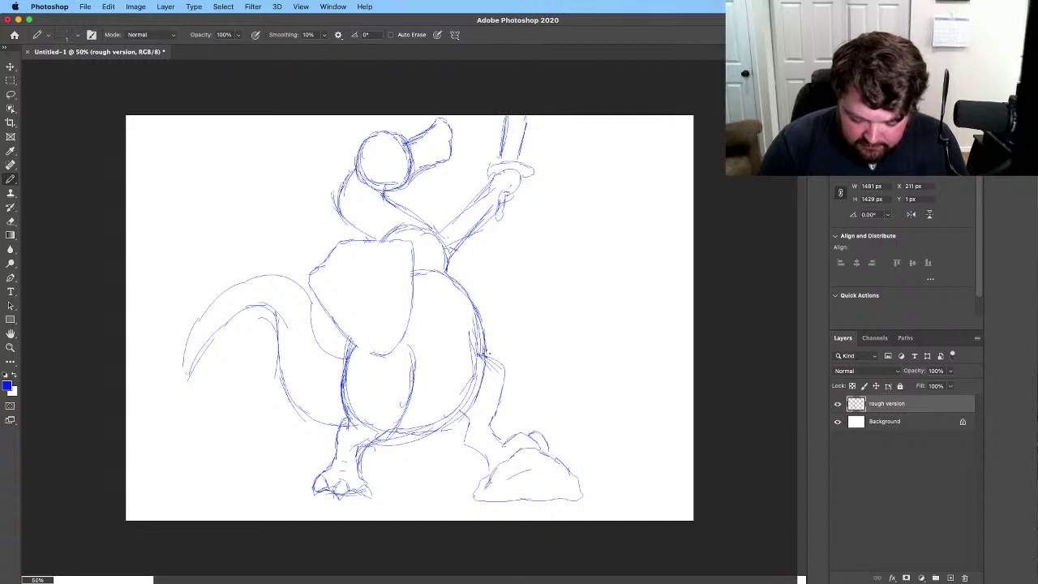
pyautogui.moveTo(486, 360); pyautogui.dragTo(463, 412)
pyautogui.moveTo(409, 433); pyautogui.dragTo(455, 428)
pyautogui.moveTo(477, 393); pyautogui.dragTo(456, 430)
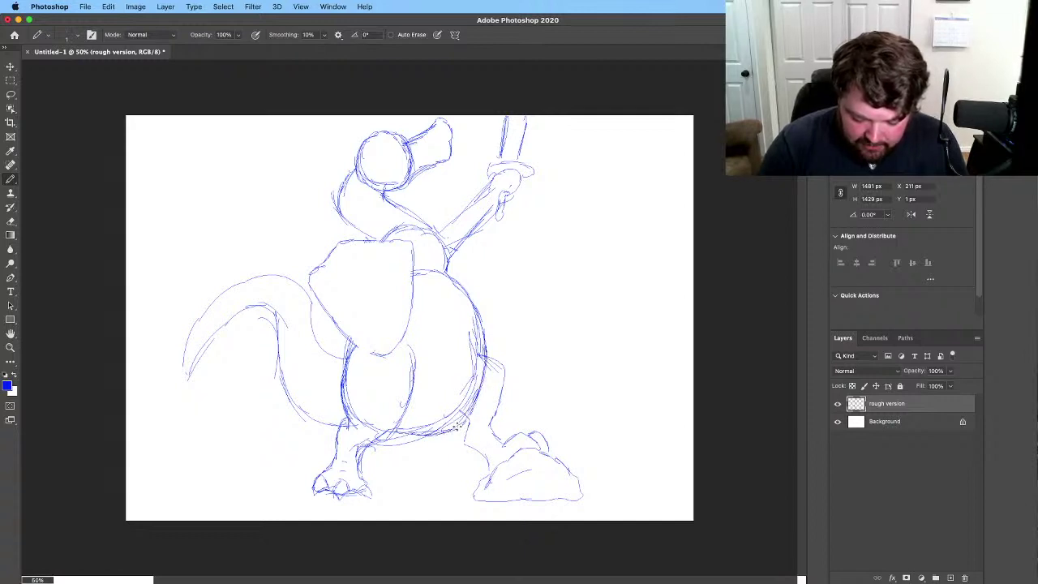
pyautogui.click(11, 221)
pyautogui.moveTo(470, 333)
pyautogui.mouseDown()
pyautogui.moveTo(470, 389)
pyautogui.moveTo(472, 377)
pyautogui.moveTo(454, 409)
pyautogui.mouseUp()
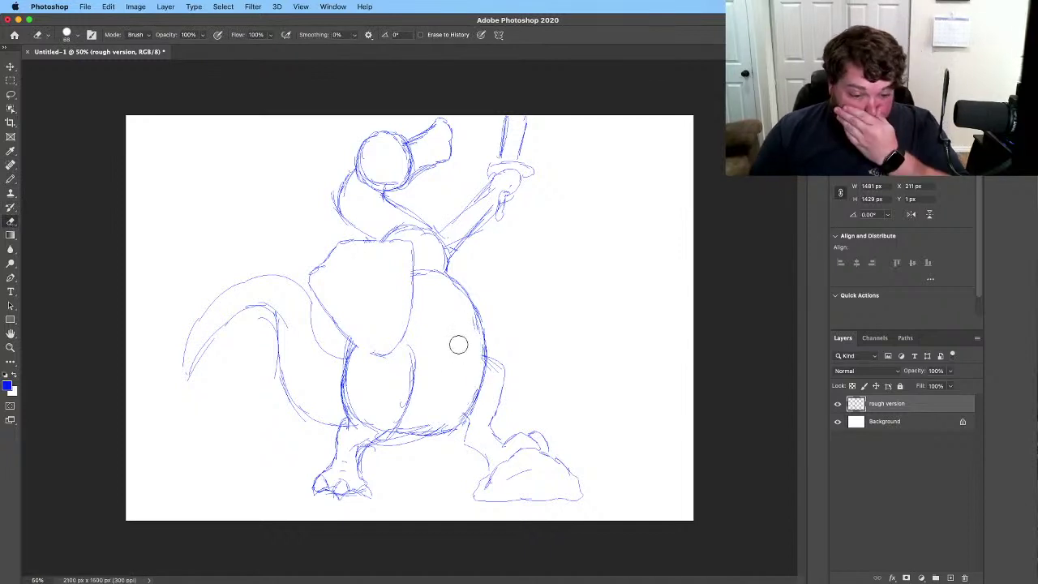
# Step: Strengthen the raised arm's lines and add a nostril at the snout tip, erasing the eye sketched inside the head
pyautogui.click(10, 179)
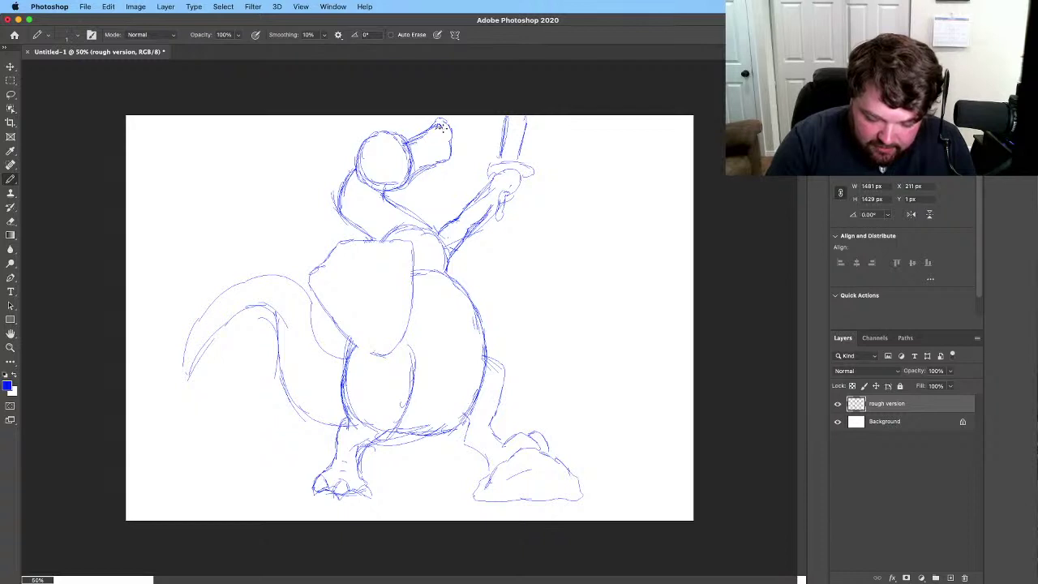
pyautogui.moveTo(438, 120); pyautogui.dragTo(452, 138)
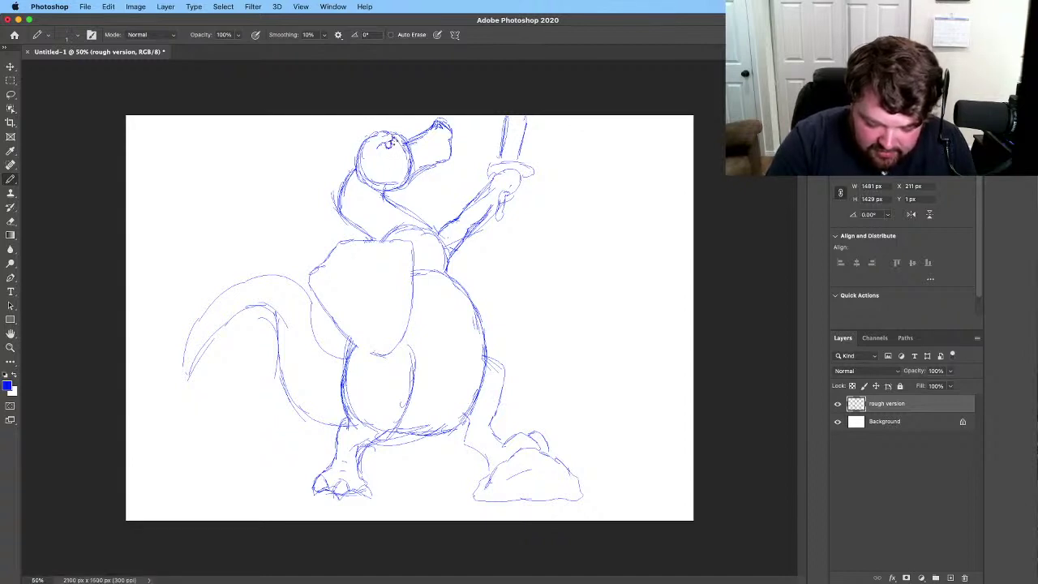
pyautogui.click(11, 220)
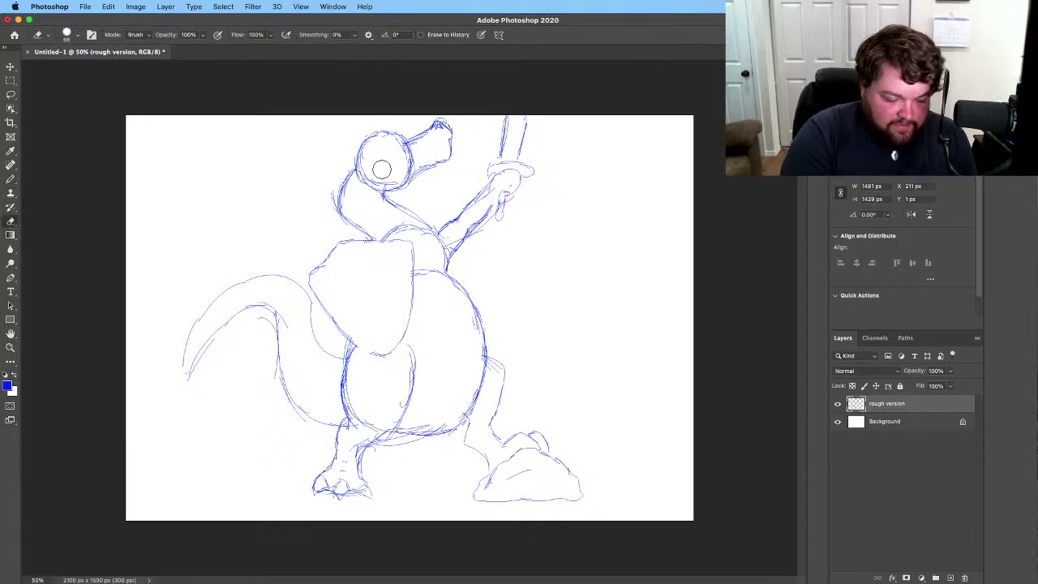
pyautogui.click(11, 180)
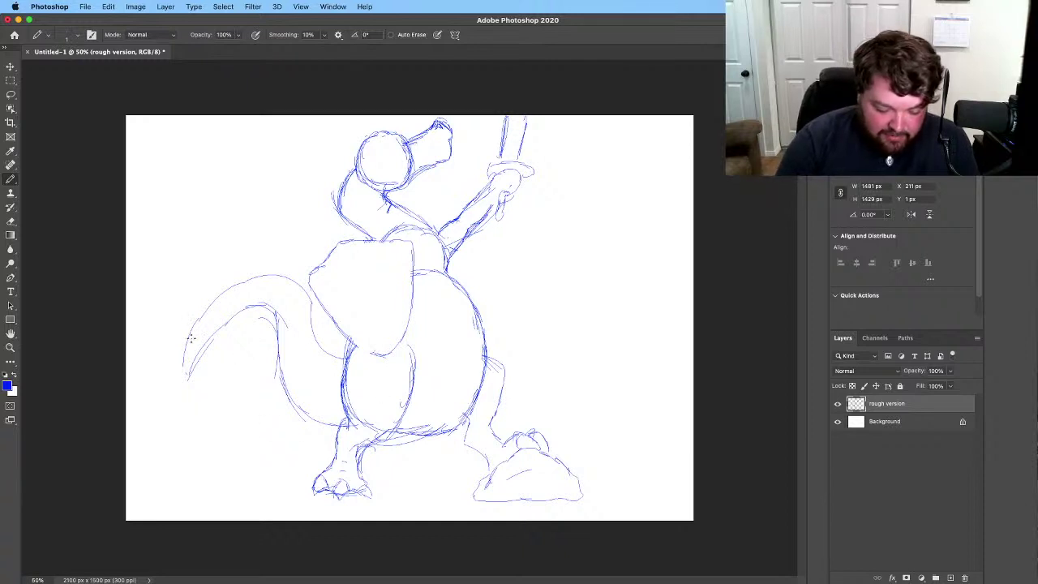
# Step: Darken the outer end of the tail and erase the excess strokes beneath its curve and along its outer edge
pyautogui.moveTo(209, 309)
pyautogui.mouseDown()
pyautogui.moveTo(193, 337)
pyautogui.moveTo(199, 324)
pyautogui.moveTo(192, 376)
pyautogui.moveTo(204, 333)
pyautogui.moveTo(188, 371)
pyautogui.moveTo(209, 328)
pyautogui.moveTo(202, 335)
pyautogui.moveTo(262, 303)
pyautogui.mouseUp()
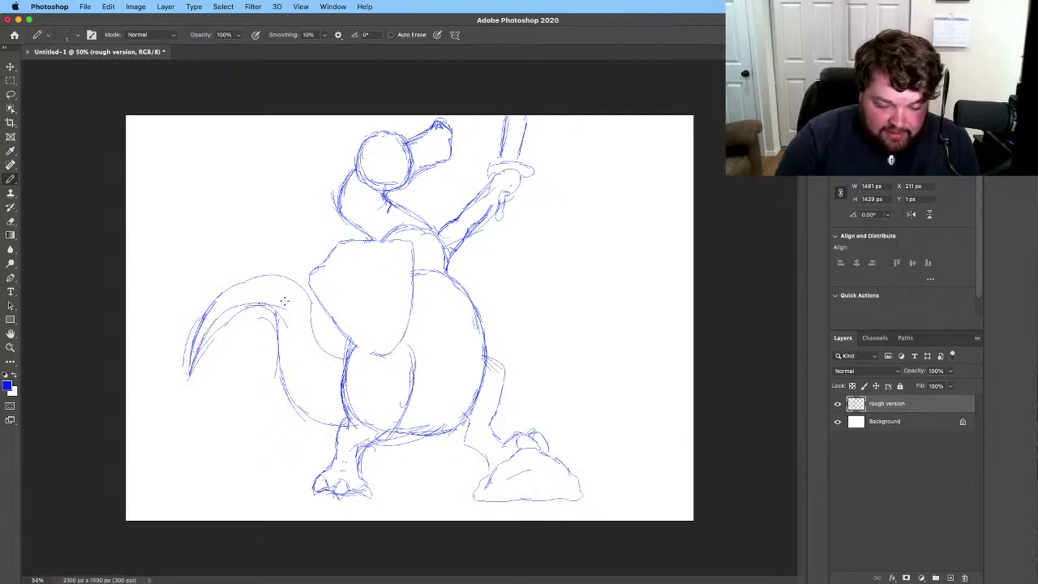
pyautogui.press('e')
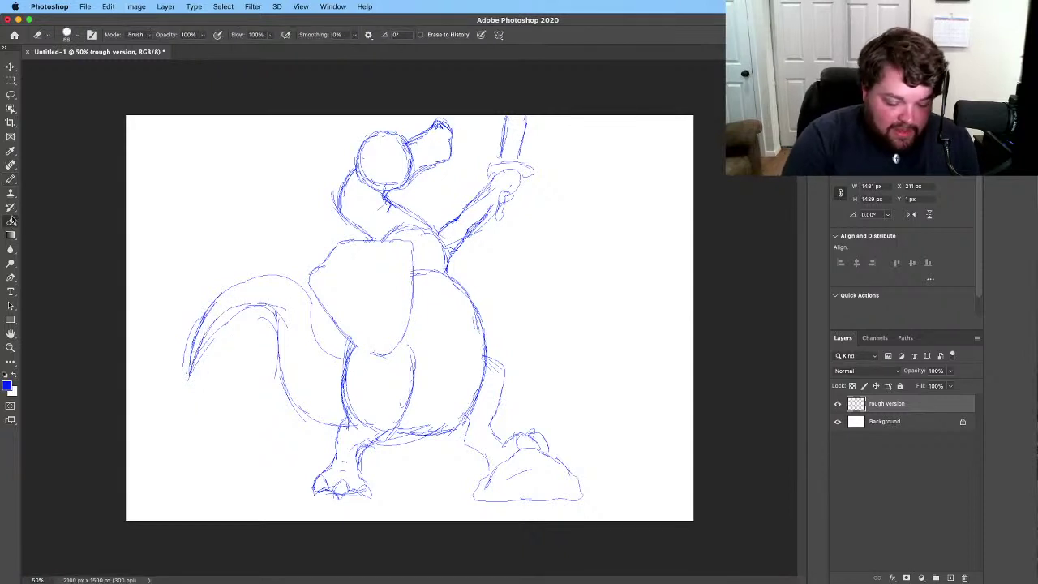
pyautogui.moveTo(210, 342)
pyautogui.mouseDown()
pyautogui.moveTo(240, 313)
pyautogui.moveTo(257, 305)
pyautogui.moveTo(274, 325)
pyautogui.mouseUp()
pyautogui.moveTo(195, 299); pyautogui.dragTo(195, 311)
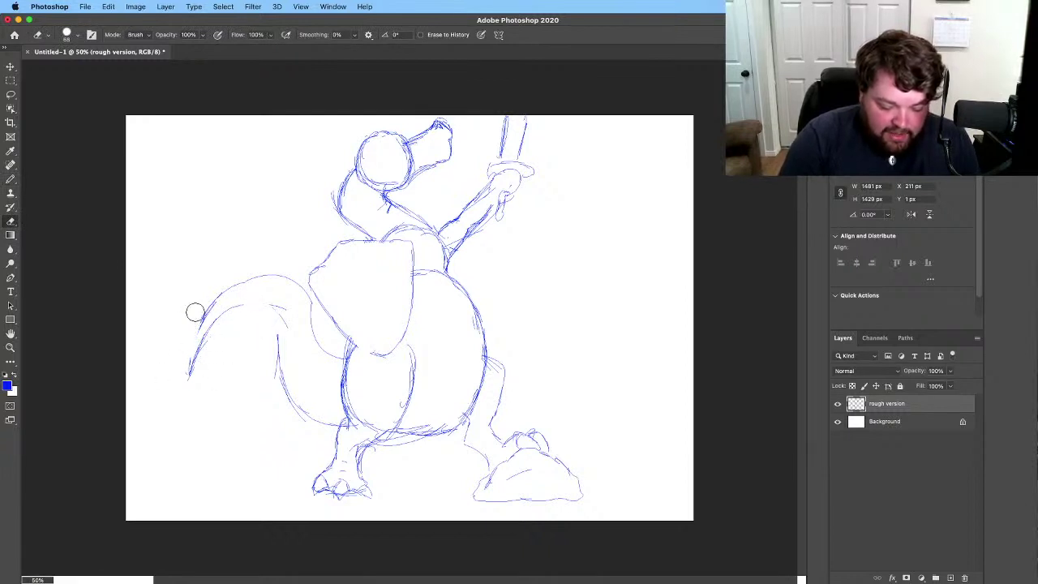
# Step: Redraw the inner and outer curves of the tail's end with the Pencil and add an angular, arrowhead-like tip
pyautogui.click(10, 151)
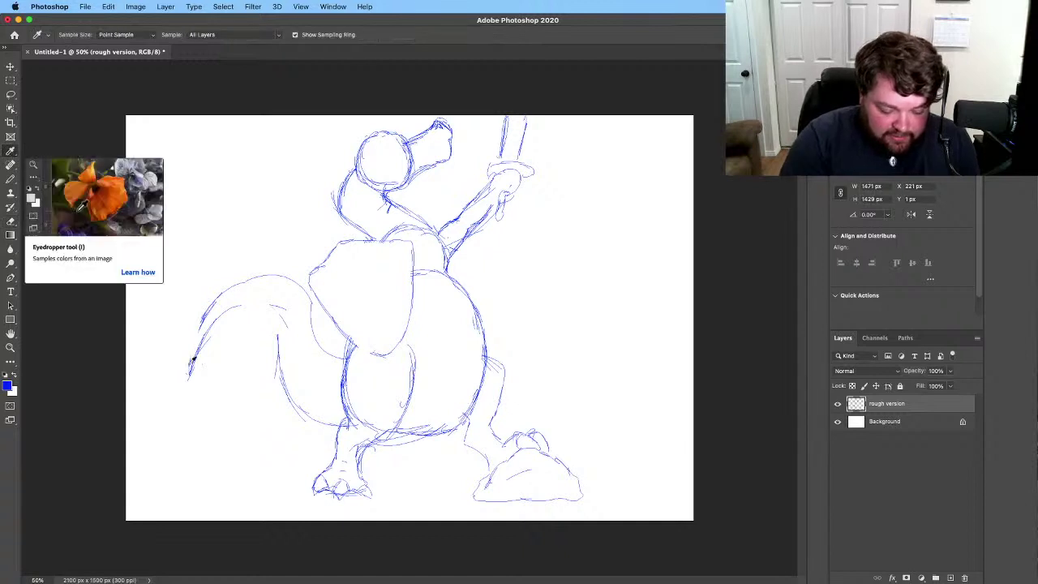
pyautogui.press('b')
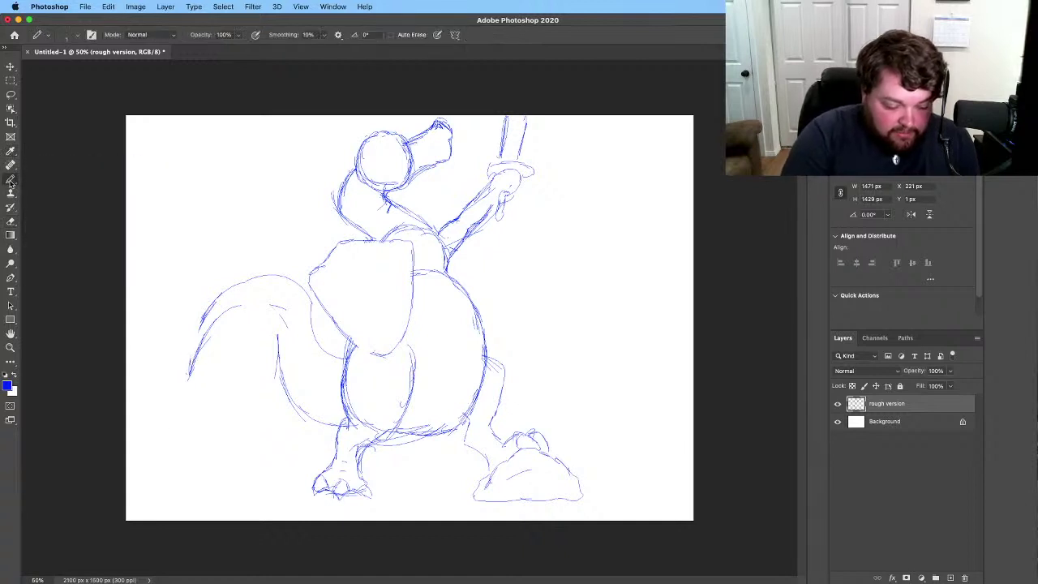
pyautogui.moveTo(190, 360)
pyautogui.mouseDown()
pyautogui.moveTo(222, 316)
pyautogui.moveTo(249, 306)
pyautogui.moveTo(235, 308)
pyautogui.moveTo(282, 309)
pyautogui.moveTo(268, 305)
pyautogui.moveTo(277, 347)
pyautogui.mouseUp()
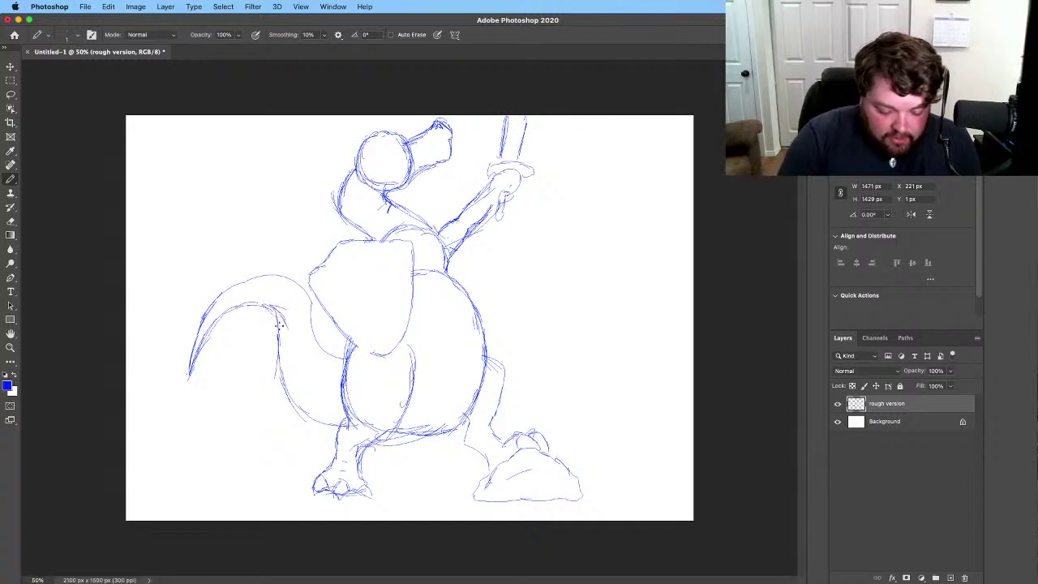
pyautogui.moveTo(188, 376)
pyautogui.mouseDown()
pyautogui.moveTo(177, 357)
pyautogui.moveTo(202, 324)
pyautogui.mouseUp()
pyautogui.moveTo(189, 374)
pyautogui.mouseDown()
pyautogui.moveTo(209, 360)
pyautogui.moveTo(210, 329)
pyautogui.moveTo(210, 367)
pyautogui.mouseUp()
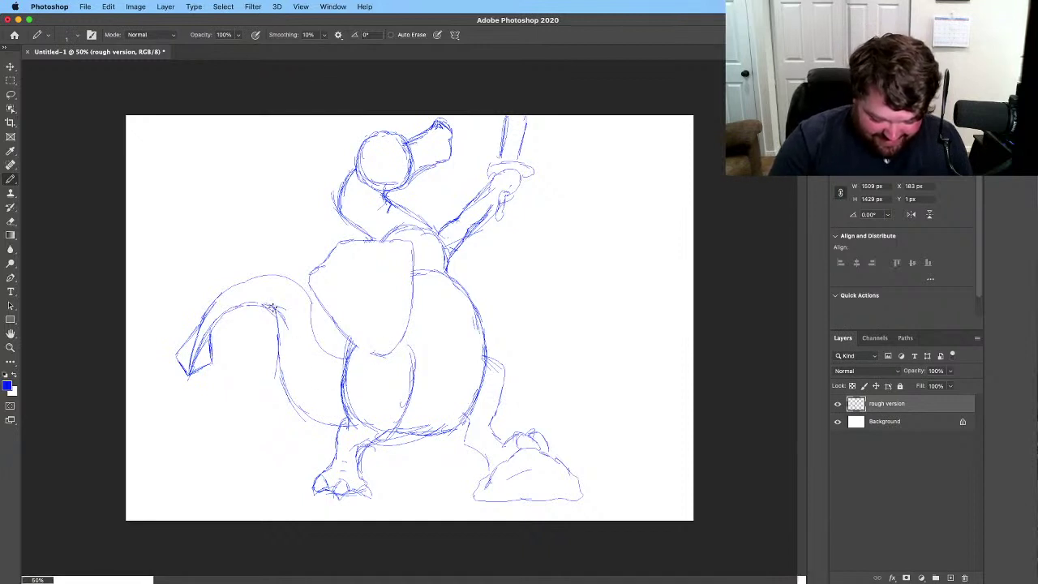
# Step: Reinforce the tail's lower curve down to the body and its upper edge beside the shield
pyautogui.moveTo(273, 305)
pyautogui.mouseDown()
pyautogui.moveTo(288, 394)
pyautogui.moveTo(308, 410)
pyautogui.mouseUp()
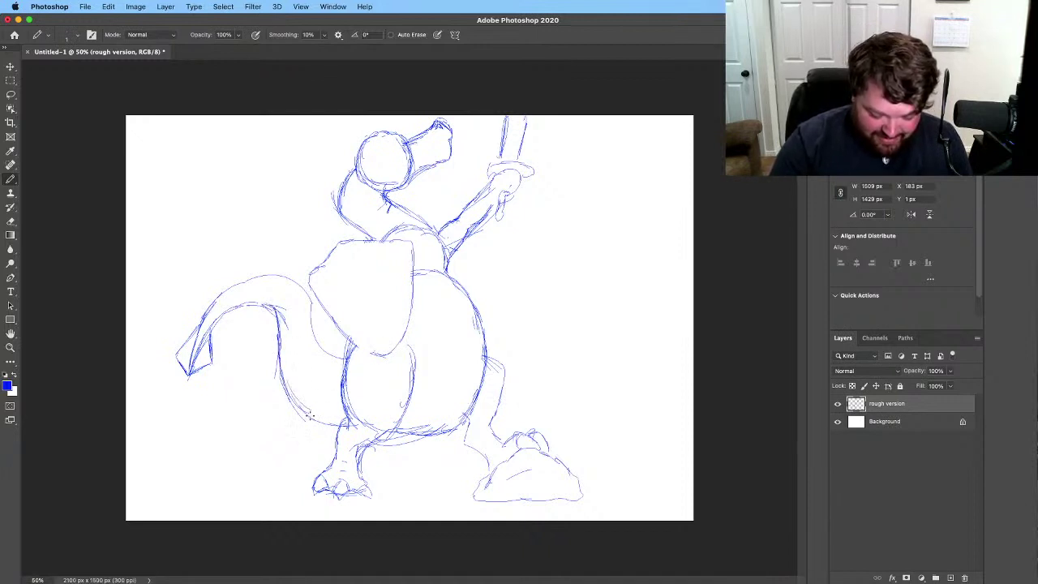
pyautogui.moveTo(308, 303); pyautogui.dragTo(313, 338)
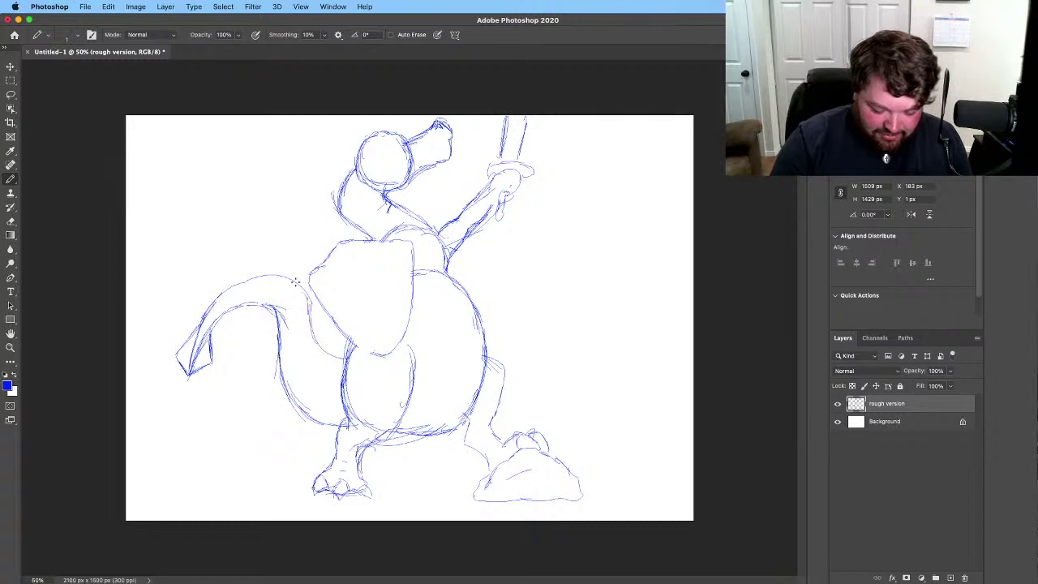
pyautogui.moveTo(250, 279); pyautogui.dragTo(262, 277)
pyautogui.moveTo(260, 277)
pyautogui.mouseDown()
pyautogui.moveTo(306, 296)
pyautogui.moveTo(313, 322)
pyautogui.mouseUp()
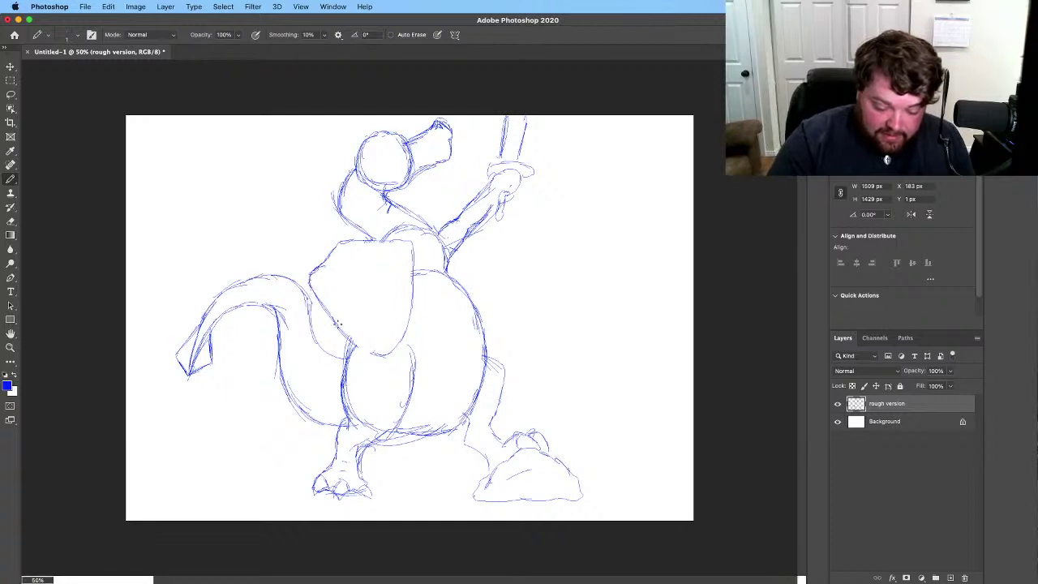
# Step: Strengthen the shield's lower edges and the outline of the leg leading to the raised foot
pyautogui.moveTo(411, 300); pyautogui.dragTo(391, 351)
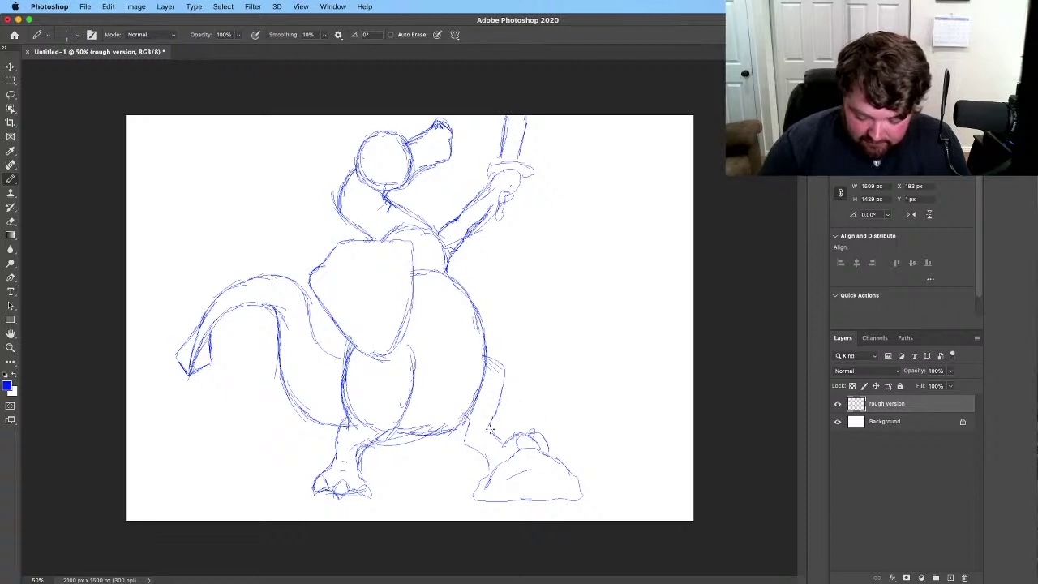
pyautogui.moveTo(490, 430); pyautogui.dragTo(500, 396)
pyautogui.moveTo(485, 356); pyautogui.dragTo(495, 359)
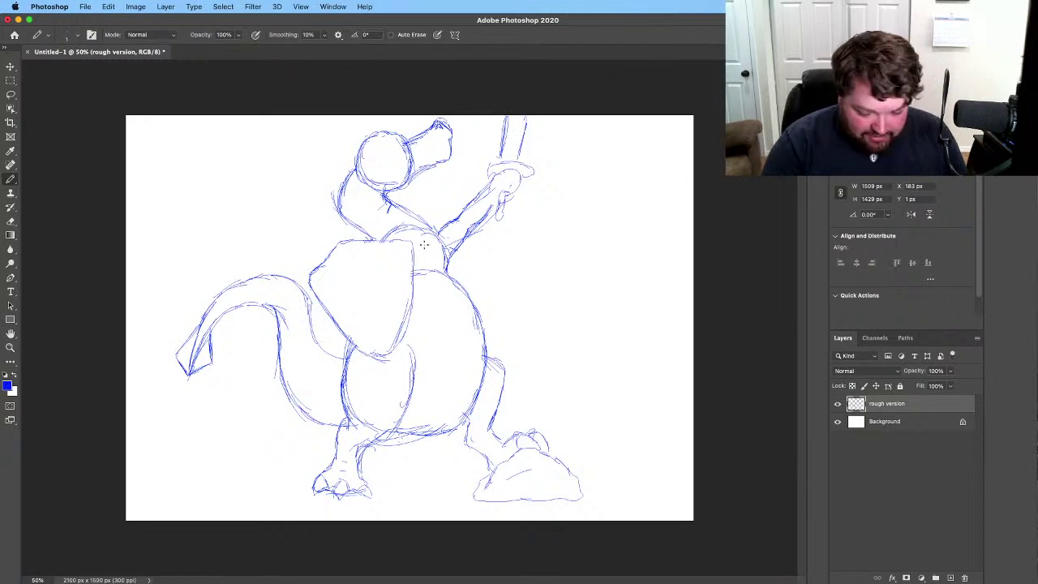
# Step: Redraw the chest outline with a rounded far shoulder and a lower chest line, and erase the old lines inside the chest
pyautogui.moveTo(382, 237)
pyautogui.mouseDown()
pyautogui.moveTo(453, 212)
pyautogui.moveTo(452, 276)
pyautogui.moveTo(431, 284)
pyautogui.moveTo(455, 281)
pyautogui.mouseUp()
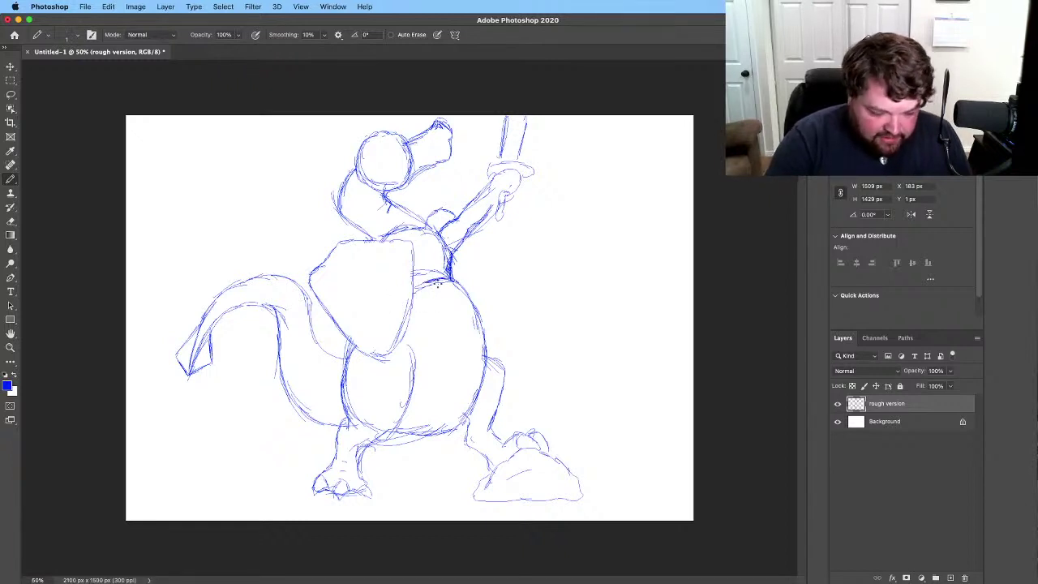
pyautogui.click(10, 221)
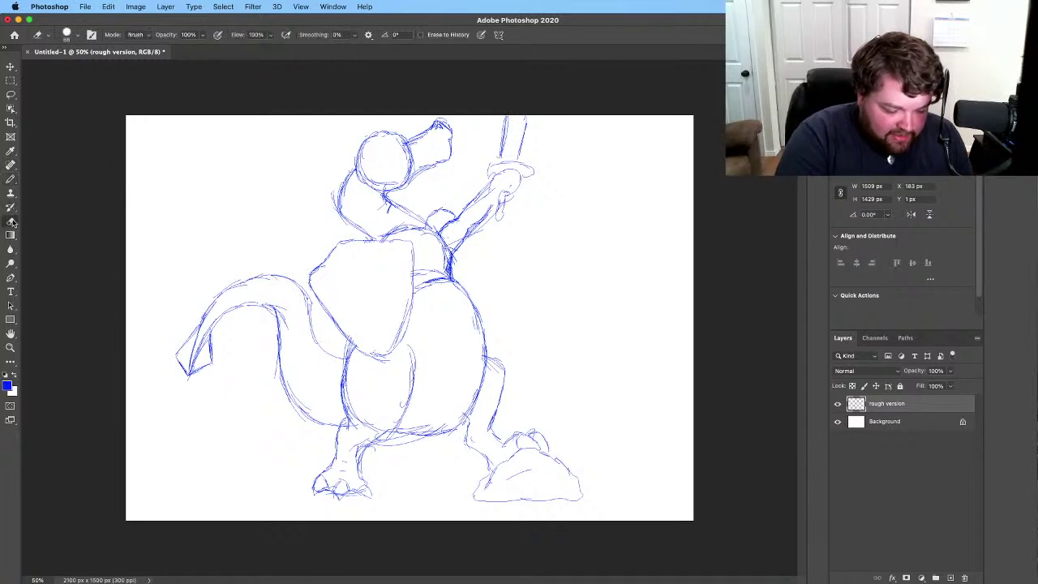
pyautogui.moveTo(429, 258)
pyautogui.mouseDown()
pyautogui.moveTo(418, 270)
pyautogui.moveTo(438, 266)
pyautogui.mouseUp()
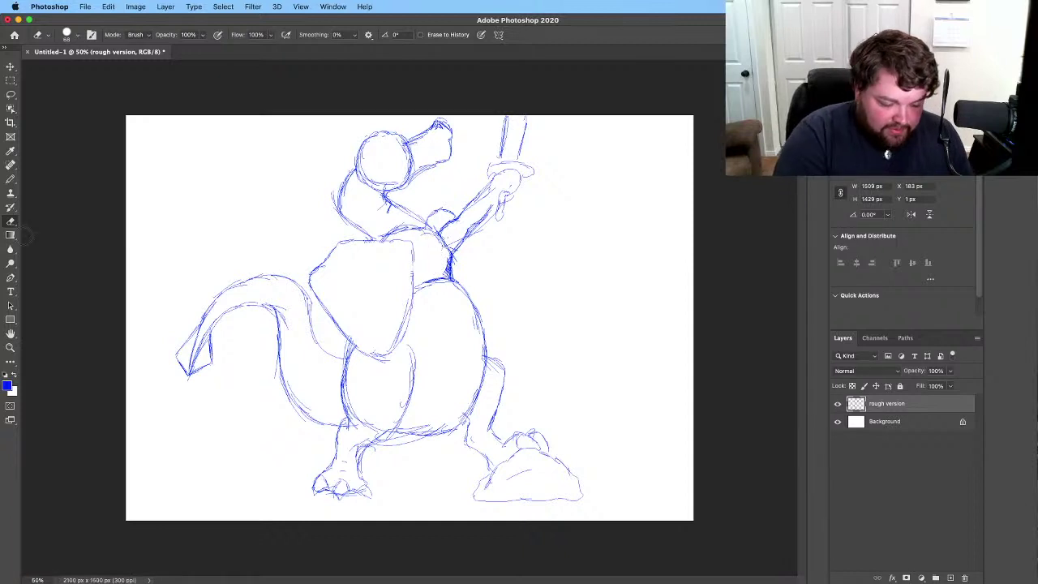
# Step: Add pencil detail lines to the raised arm and both legs, and draw a curved line across the belly
pyautogui.click(10, 178)
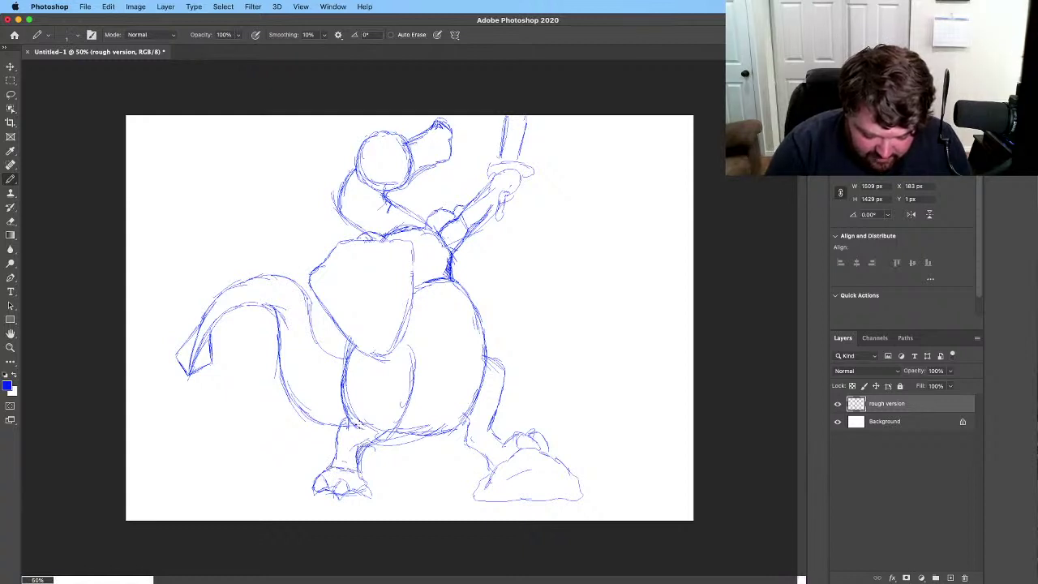
pyautogui.moveTo(489, 422)
pyautogui.mouseDown()
pyautogui.moveTo(469, 439)
pyautogui.moveTo(498, 451)
pyautogui.moveTo(494, 430)
pyautogui.mouseUp()
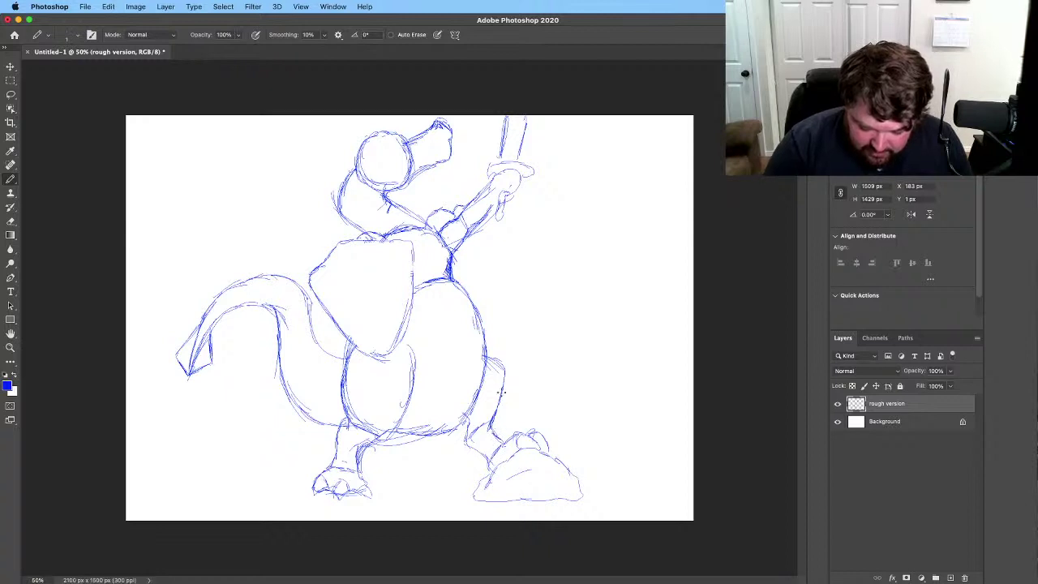
pyautogui.moveTo(404, 347); pyautogui.dragTo(482, 338)
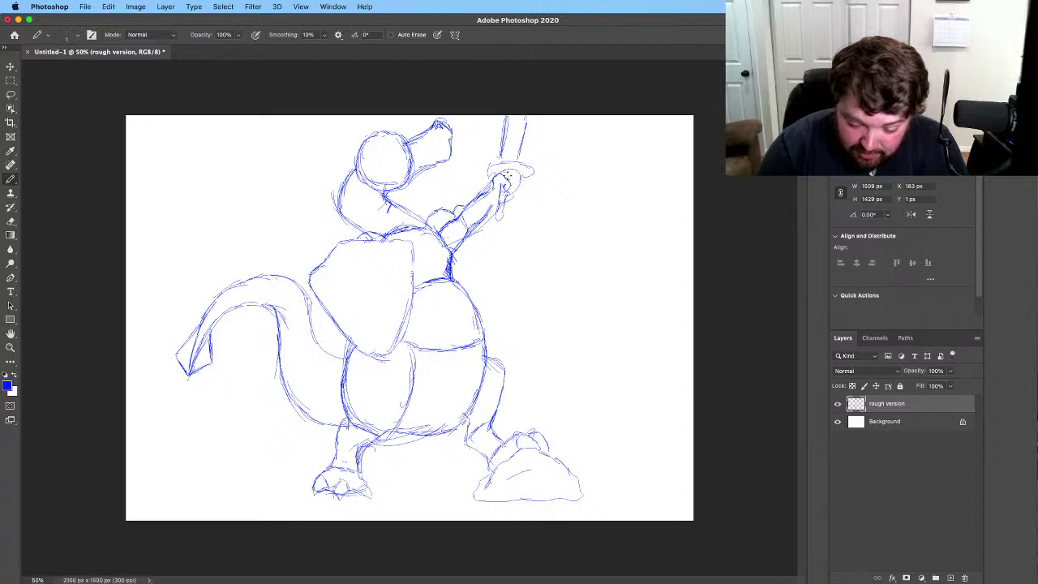
# Step: Sketch and rework the fingers gripping the sword handle, and add a center line down the blade
pyautogui.moveTo(505, 177)
pyautogui.mouseDown()
pyautogui.moveTo(516, 176)
pyautogui.moveTo(514, 186)
pyautogui.mouseUp()
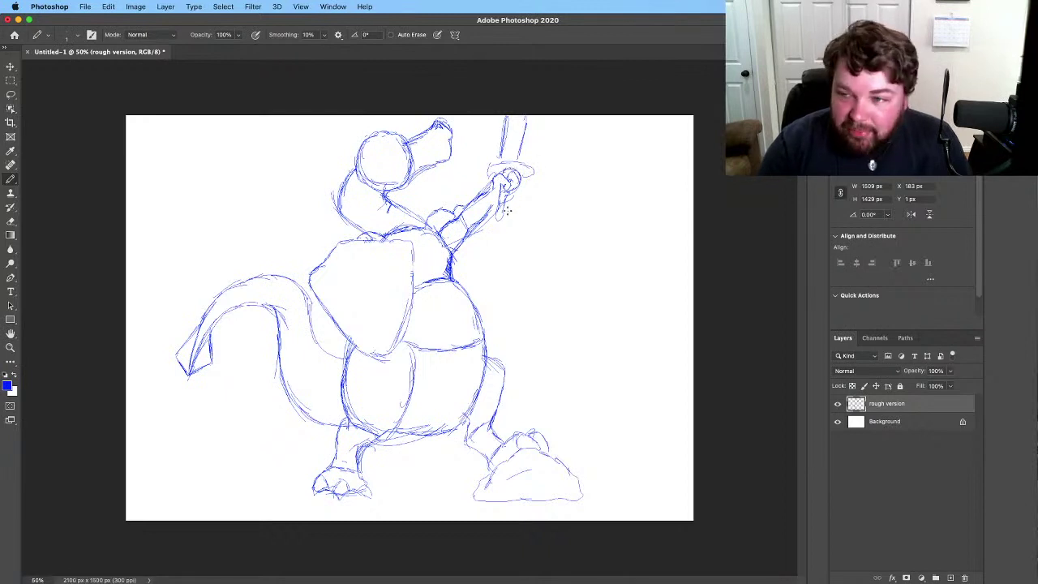
pyautogui.press('e')
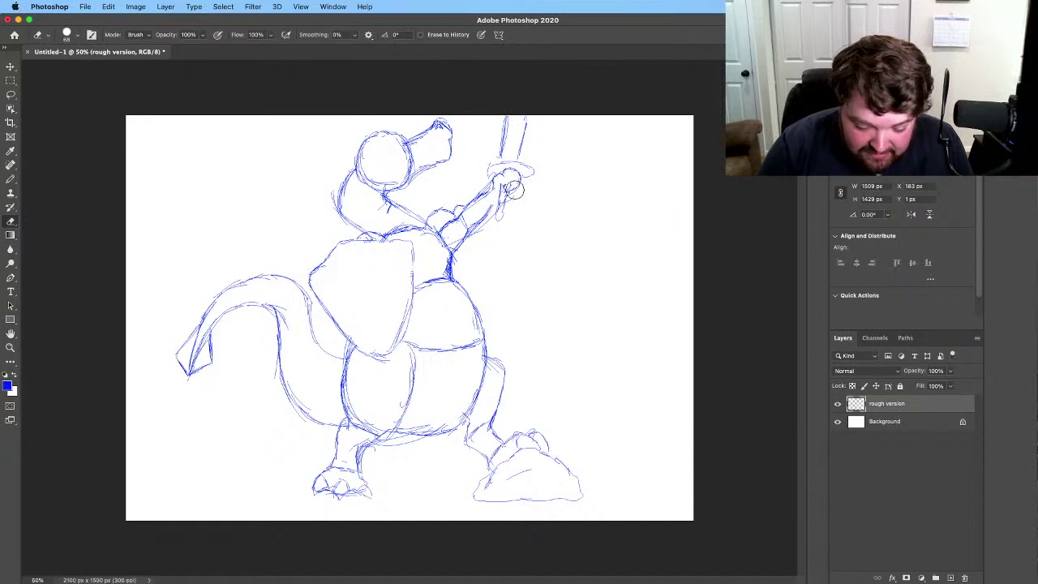
pyautogui.click(10, 178)
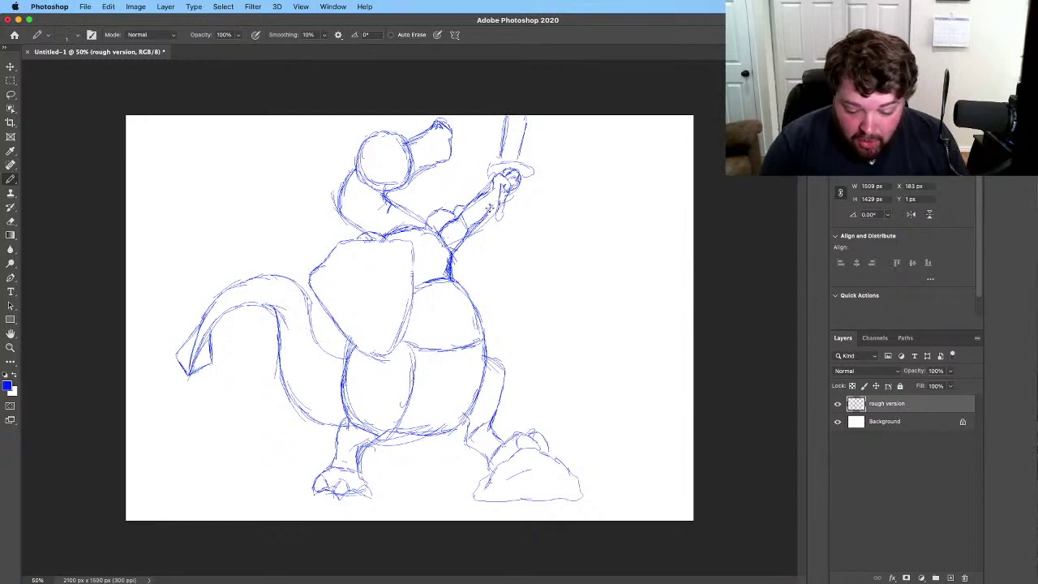
pyautogui.moveTo(515, 121)
pyautogui.mouseDown()
pyautogui.moveTo(511, 150)
pyautogui.moveTo(520, 154)
pyautogui.mouseUp()
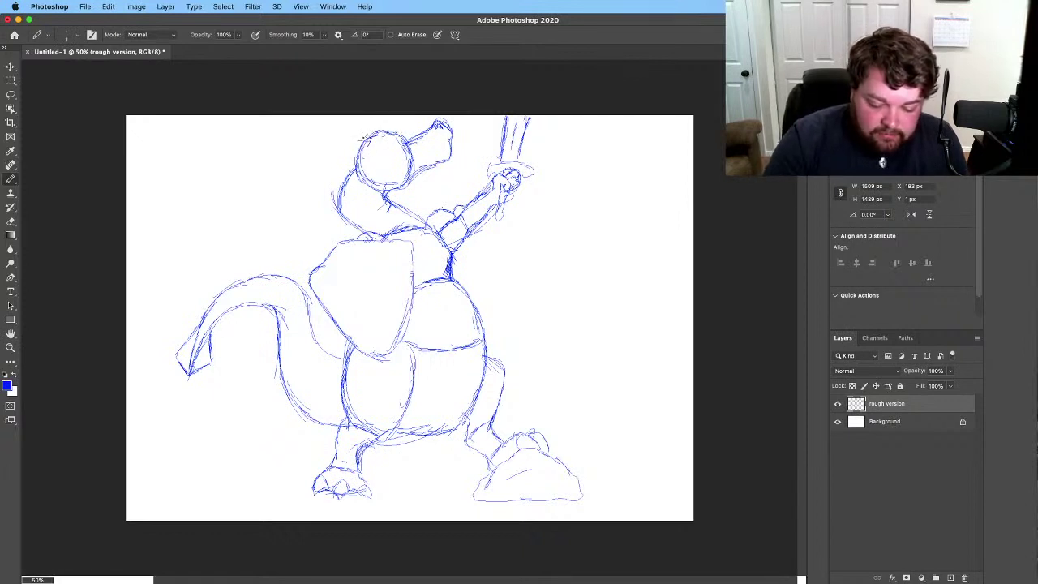
# Step: Sketch wavy pointed shapes trailing from the back of the head, and draw an angled eye with a brow
pyautogui.moveTo(330, 149)
pyautogui.mouseDown()
pyautogui.moveTo(306, 160)
pyautogui.moveTo(329, 163)
pyautogui.moveTo(355, 150)
pyautogui.moveTo(367, 123)
pyautogui.moveTo(371, 131)
pyautogui.moveTo(321, 152)
pyautogui.mouseUp()
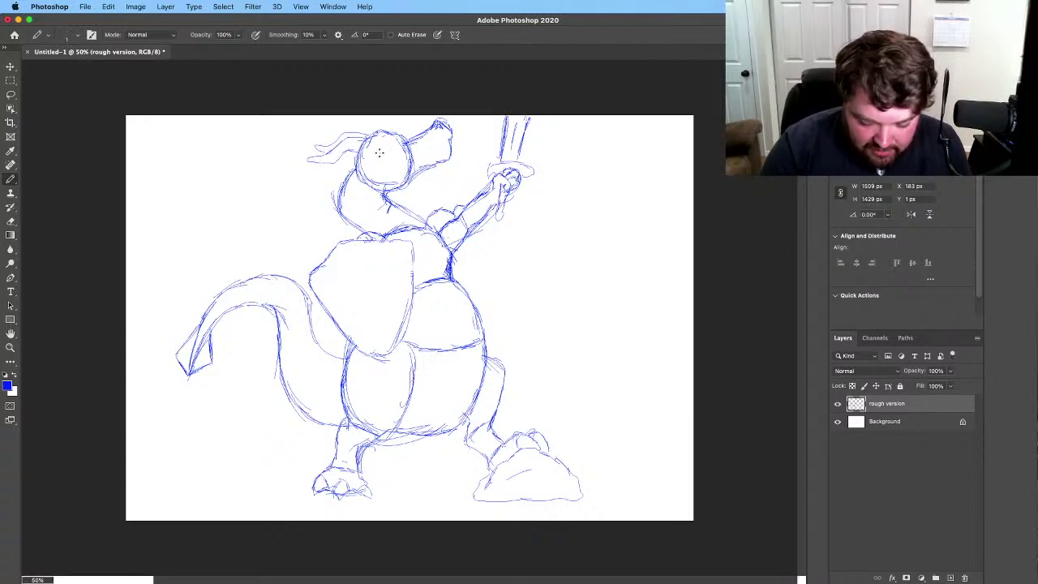
pyautogui.moveTo(393, 151); pyautogui.dragTo(401, 146)
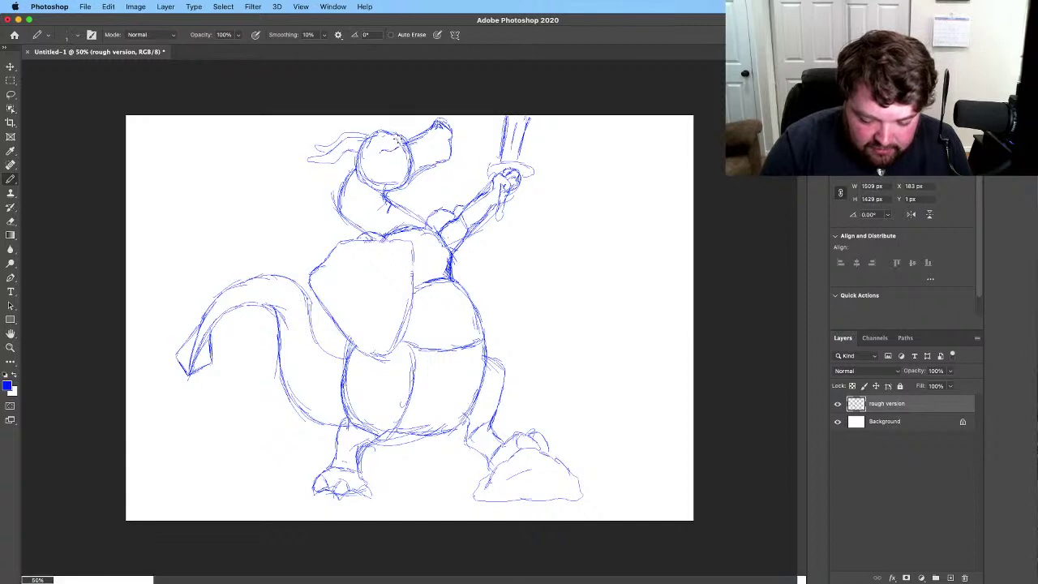
pyautogui.press('super+z')
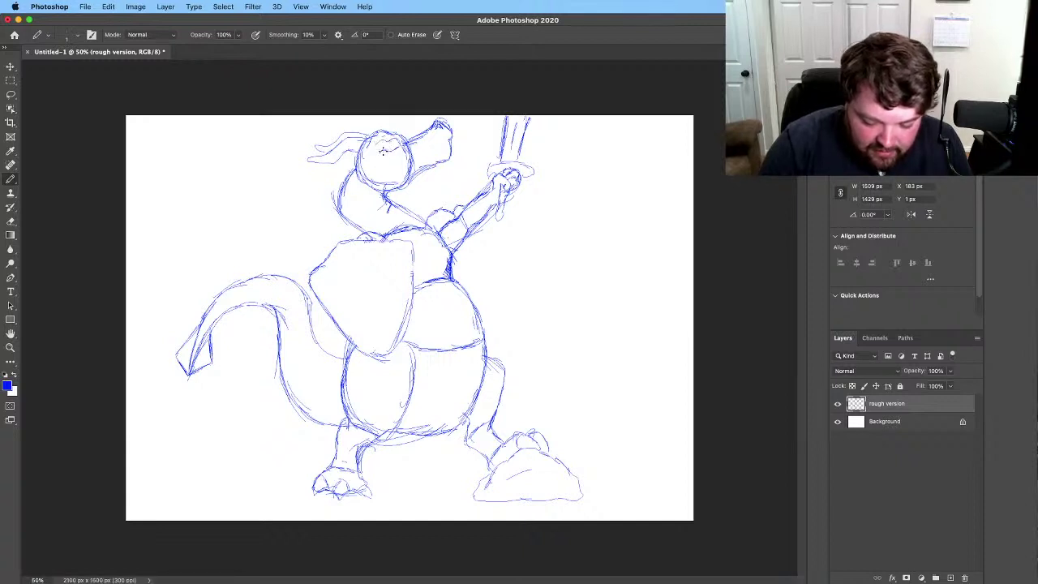
pyautogui.moveTo(382, 151); pyautogui.dragTo(392, 150)
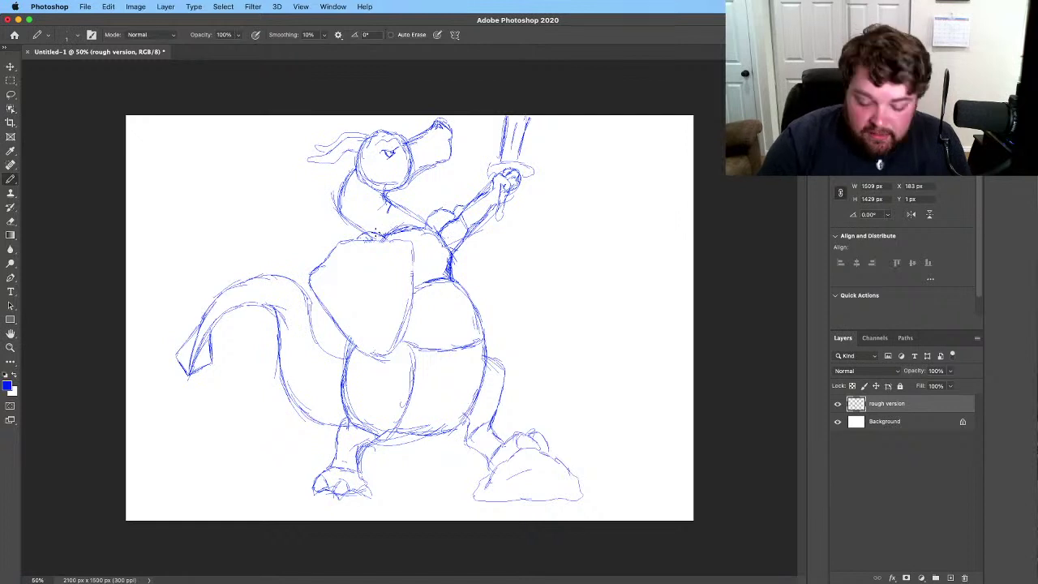
# Step: Sketch the mouth line along the snout and a cheek crease below the eye on the rough version layer
pyautogui.moveTo(387, 156)
pyautogui.mouseDown()
pyautogui.moveTo(395, 174)
pyautogui.moveTo(448, 138)
pyautogui.moveTo(449, 156)
pyautogui.mouseUp()
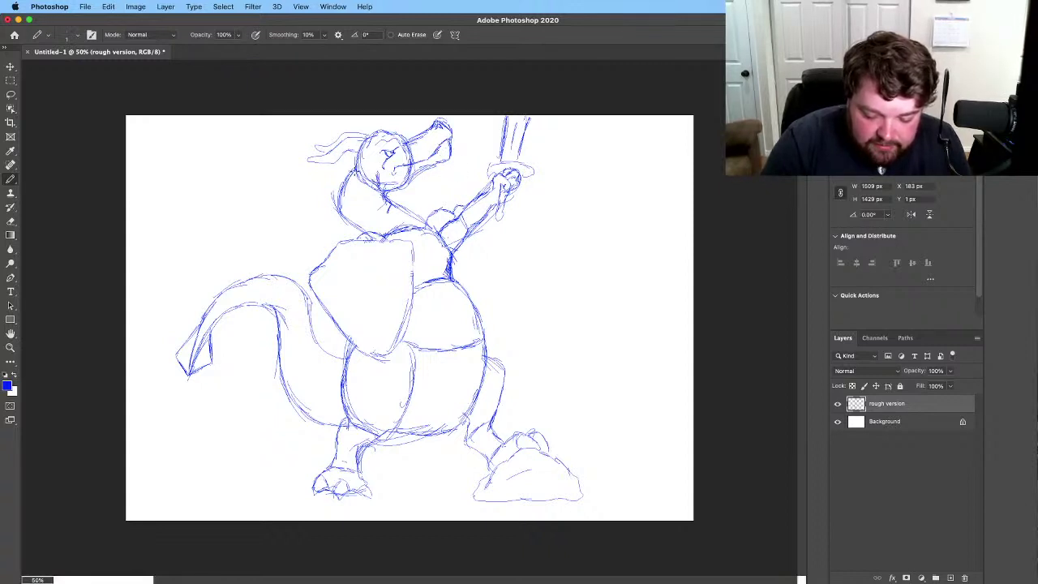
pyautogui.moveTo(355, 168)
pyautogui.mouseDown()
pyautogui.moveTo(405, 184)
pyautogui.moveTo(431, 167)
pyautogui.mouseUp()
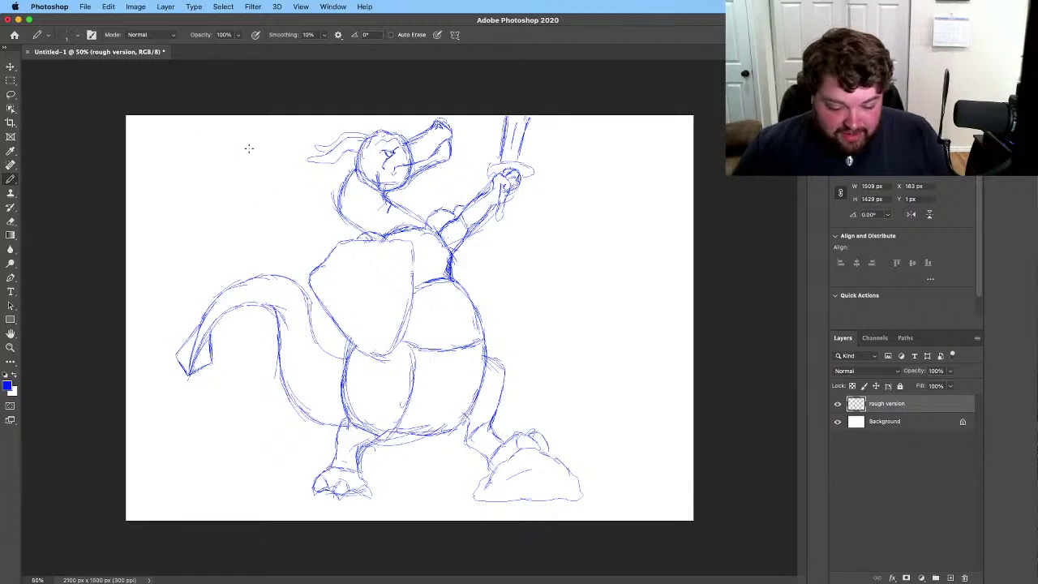
# Step: Create a new layer above the rough version with default settings, and switch to the Brush tool with the default black foreground color
pyautogui.click(167, 8)
pyautogui.moveTo(169, 21)
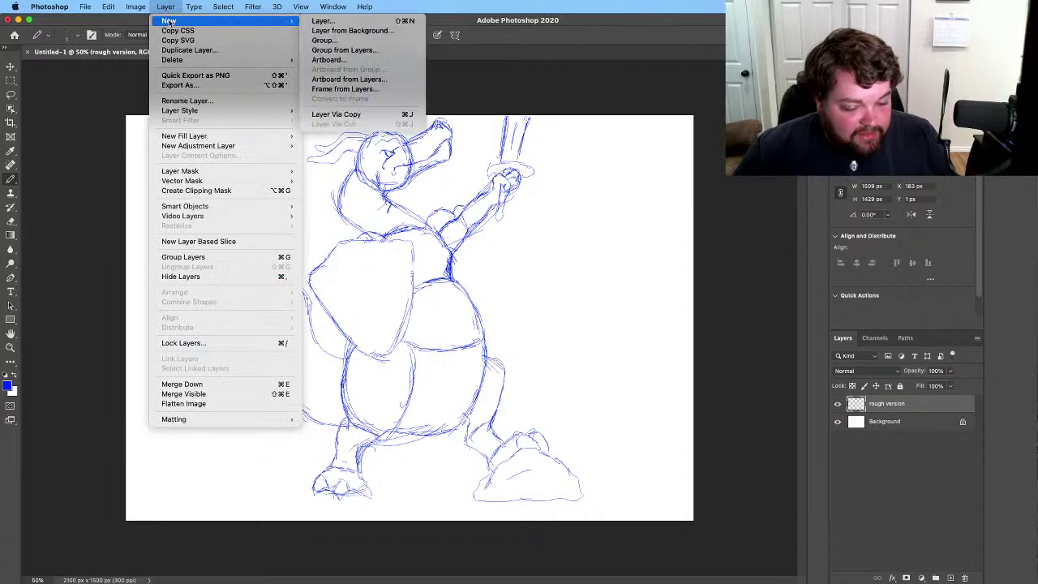
pyautogui.click(325, 21)
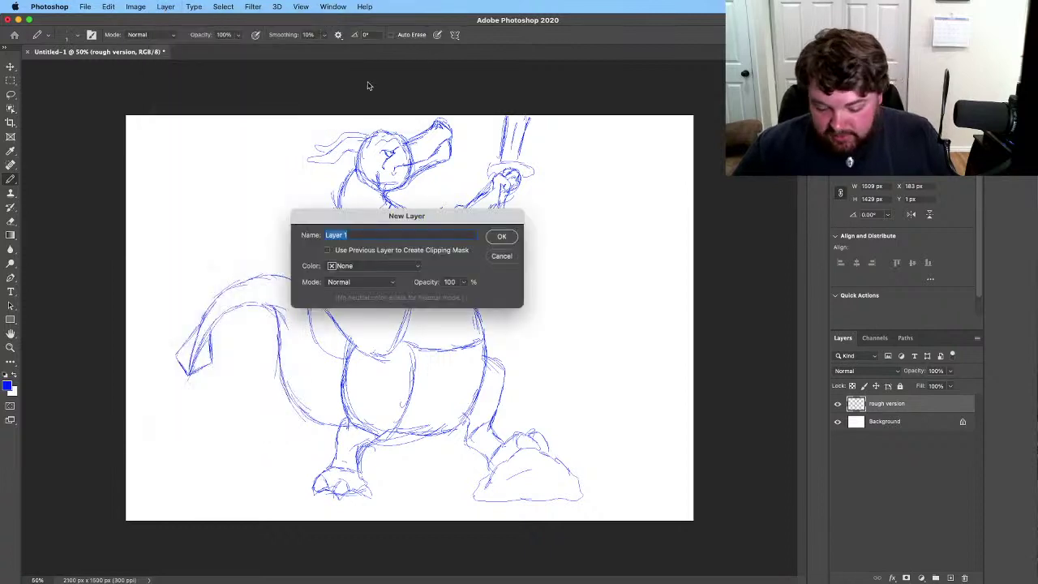
pyautogui.click(501, 236)
pyautogui.press('d')
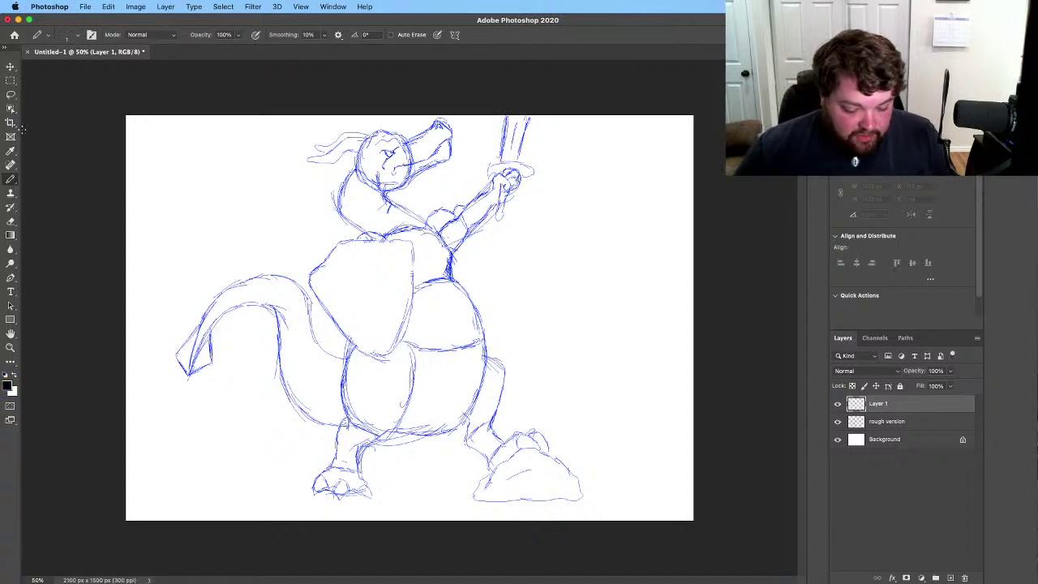
pyautogui.click(13, 184)
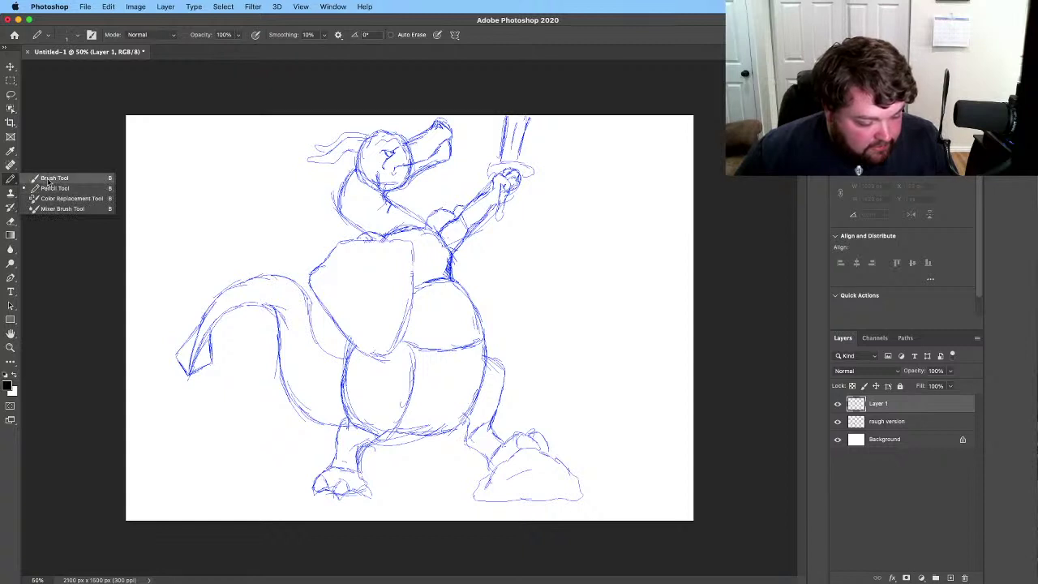
pyautogui.click(53, 178)
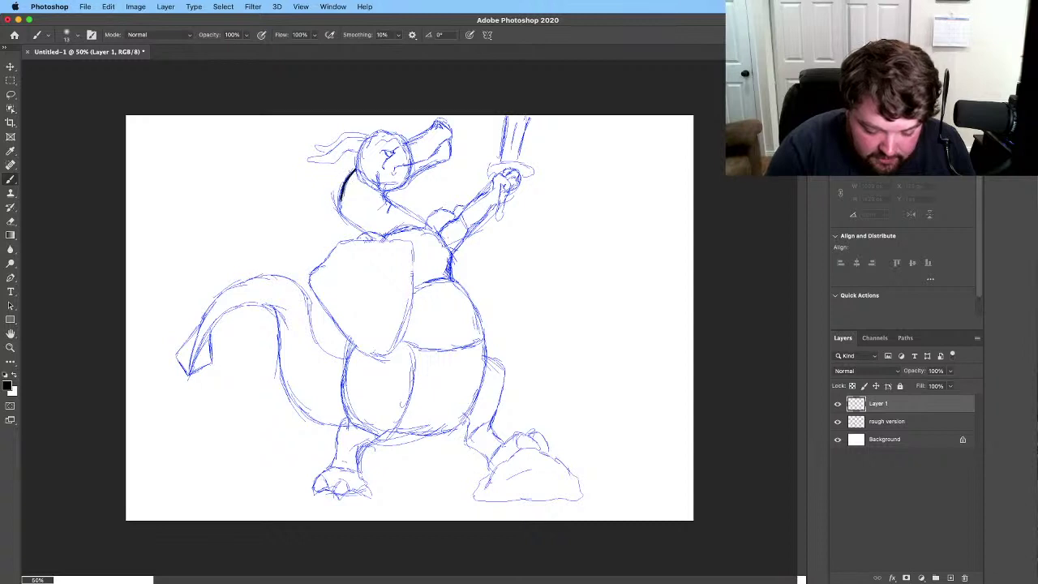
# Step: Ink the upper back of the neck, the lower jaw and the mouth line in black over the sketch
pyautogui.moveTo(343, 197); pyautogui.dragTo(341, 215)
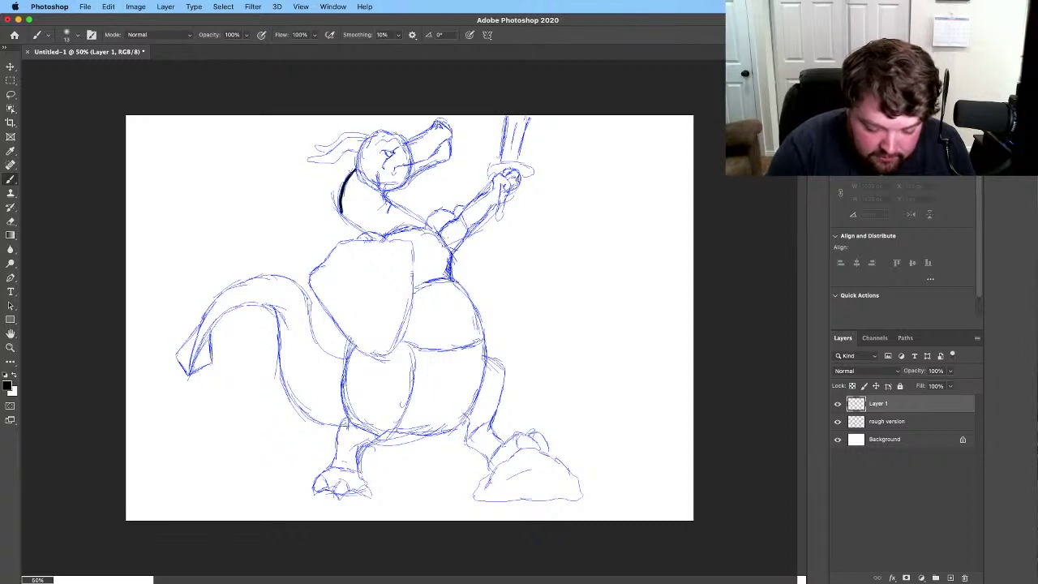
pyautogui.moveTo(377, 173); pyautogui.dragTo(388, 191)
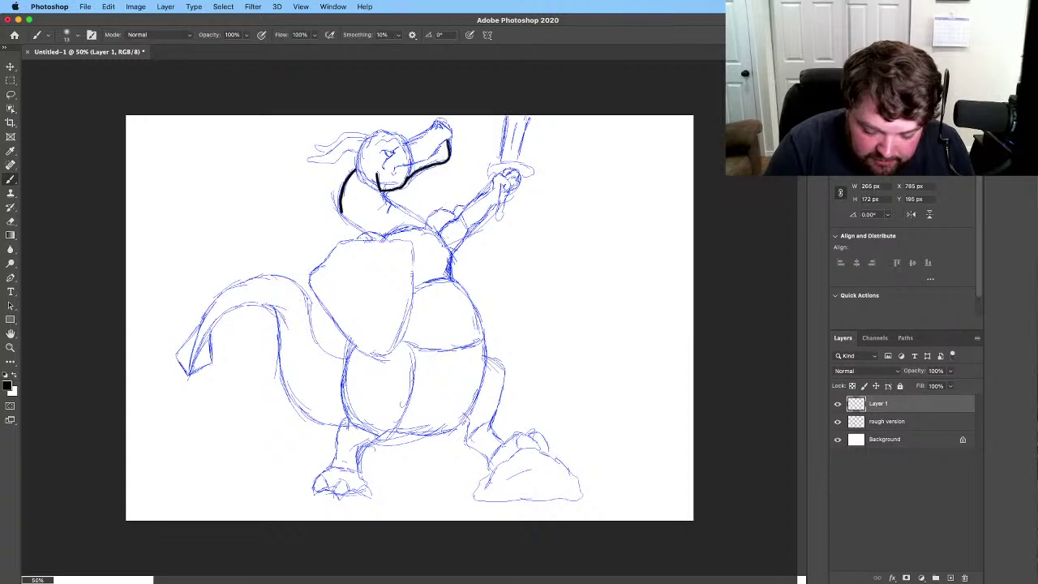
pyautogui.moveTo(390, 173); pyautogui.dragTo(395, 168)
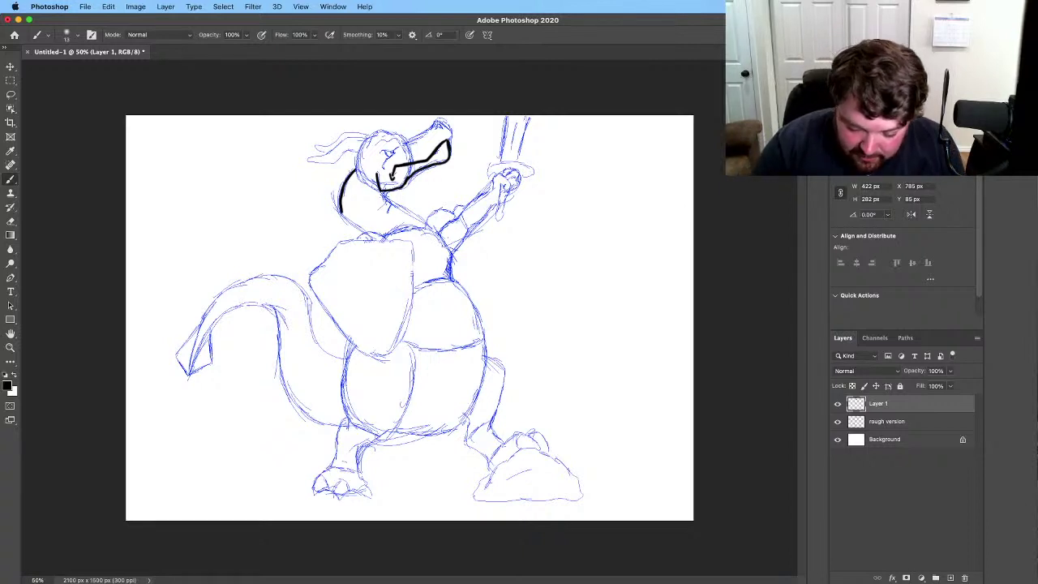
# Step: Ink the front and back edges of the neck down to the shoulders, and add curved spikes along its back
pyautogui.moveTo(384, 192)
pyautogui.mouseDown()
pyautogui.moveTo(388, 213)
pyautogui.moveTo(424, 227)
pyautogui.mouseUp()
pyautogui.moveTo(350, 213)
pyautogui.mouseDown()
pyautogui.moveTo(340, 222)
pyautogui.moveTo(362, 231)
pyautogui.mouseUp()
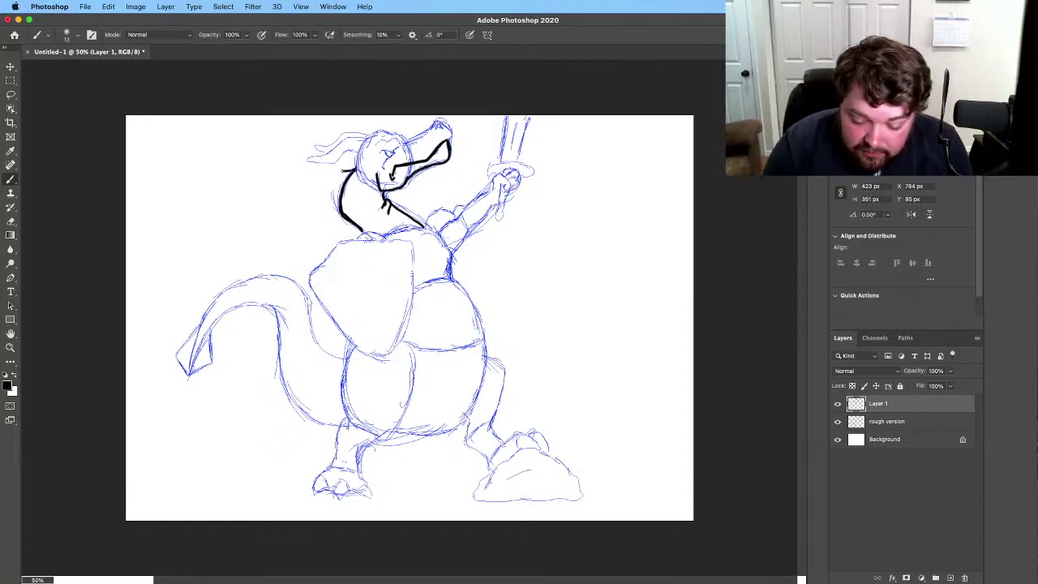
pyautogui.moveTo(346, 170)
pyautogui.mouseDown()
pyautogui.moveTo(313, 196)
pyautogui.moveTo(336, 174)
pyautogui.moveTo(339, 213)
pyautogui.moveTo(322, 225)
pyautogui.moveTo(362, 231)
pyautogui.mouseUp()
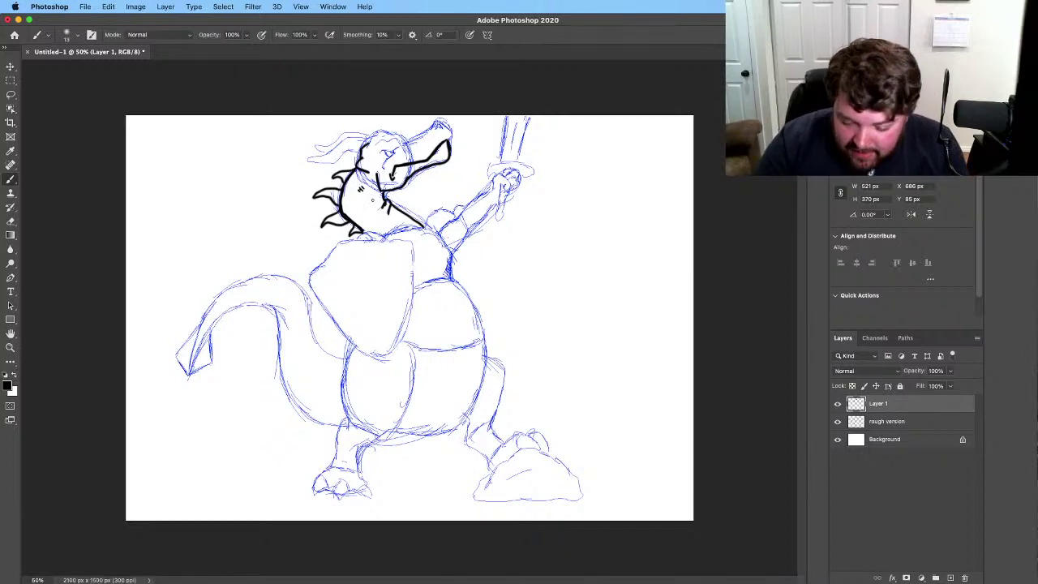
# Step: Ink the angled eye with its brow, and the top of the snout with the nostril
pyautogui.moveTo(379, 147); pyautogui.dragTo(383, 154)
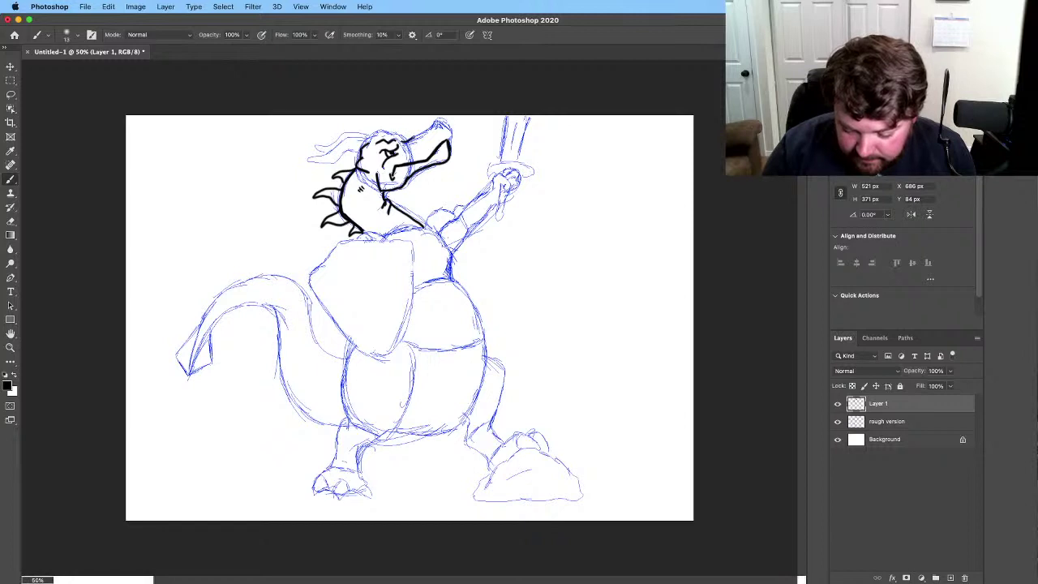
pyautogui.moveTo(411, 140)
pyautogui.mouseDown()
pyautogui.moveTo(433, 123)
pyautogui.moveTo(452, 135)
pyautogui.mouseUp()
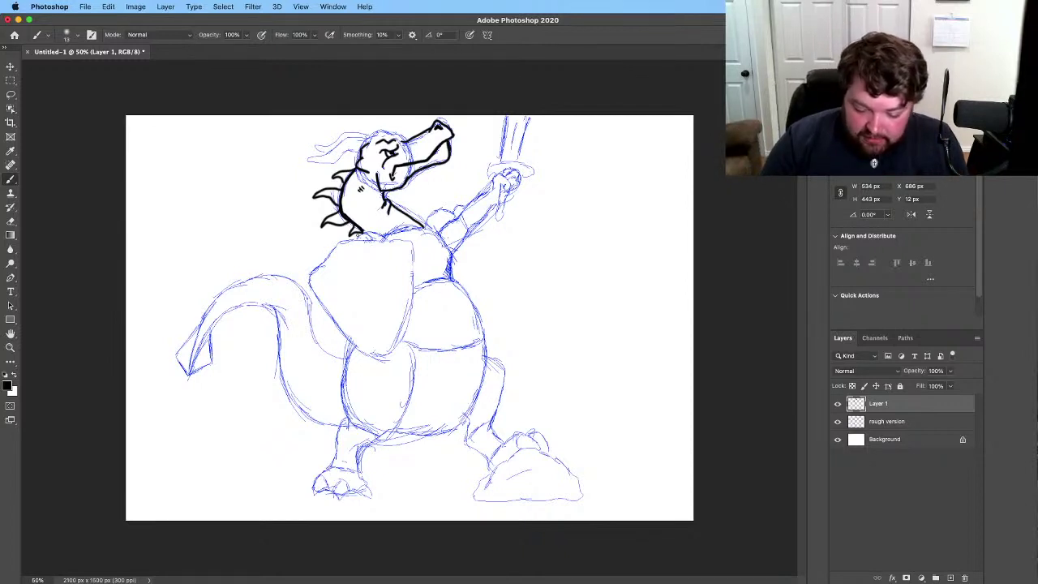
# Step: Ink the chest outline with a jagged lower edge, and the raised arm with its shoulder piece and elbow band
pyautogui.moveTo(357, 239)
pyautogui.mouseDown()
pyautogui.moveTo(422, 226)
pyautogui.moveTo(454, 251)
pyautogui.mouseUp()
pyautogui.moveTo(427, 225)
pyautogui.mouseDown()
pyautogui.moveTo(455, 259)
pyautogui.moveTo(455, 282)
pyautogui.moveTo(415, 290)
pyautogui.moveTo(454, 279)
pyautogui.mouseUp()
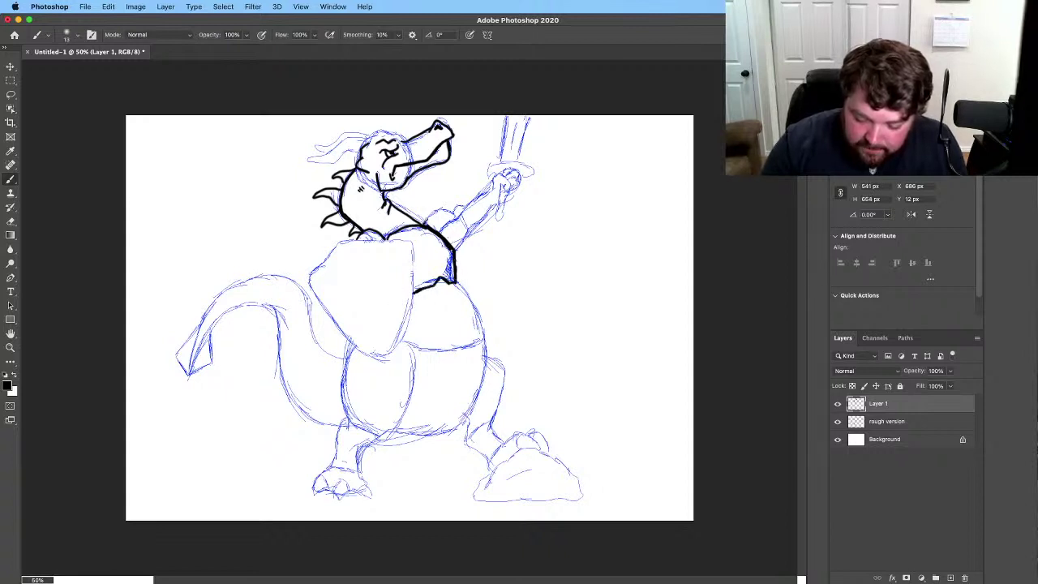
pyautogui.moveTo(427, 221)
pyautogui.mouseDown()
pyautogui.moveTo(455, 209)
pyautogui.moveTo(444, 242)
pyautogui.moveTo(460, 216)
pyautogui.moveTo(451, 209)
pyautogui.moveTo(470, 228)
pyautogui.moveTo(480, 195)
pyautogui.mouseUp()
pyautogui.moveTo(456, 250)
pyautogui.mouseDown()
pyautogui.moveTo(482, 219)
pyautogui.moveTo(472, 232)
pyautogui.mouseUp()
pyautogui.moveTo(485, 193); pyautogui.dragTo(487, 212)
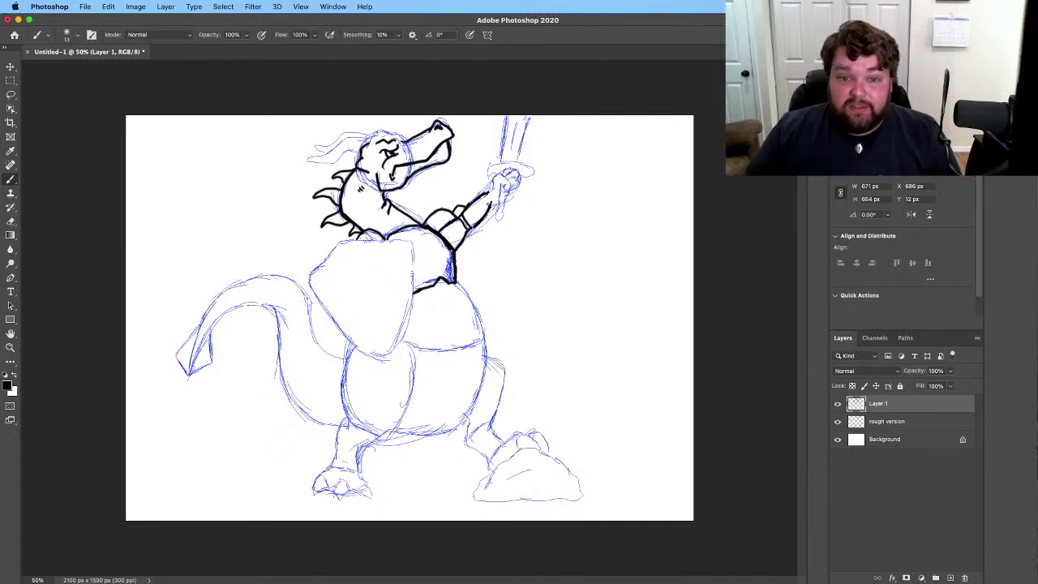
# Step: Ink the shield's outer outline with hooked upper corners and a rounded lower tip
pyautogui.moveTo(338, 243)
pyautogui.mouseDown()
pyautogui.moveTo(311, 271)
pyautogui.moveTo(306, 259)
pyautogui.moveTo(306, 278)
pyautogui.moveTo(346, 233)
pyautogui.moveTo(378, 240)
pyautogui.moveTo(405, 228)
pyautogui.moveTo(409, 309)
pyautogui.mouseUp()
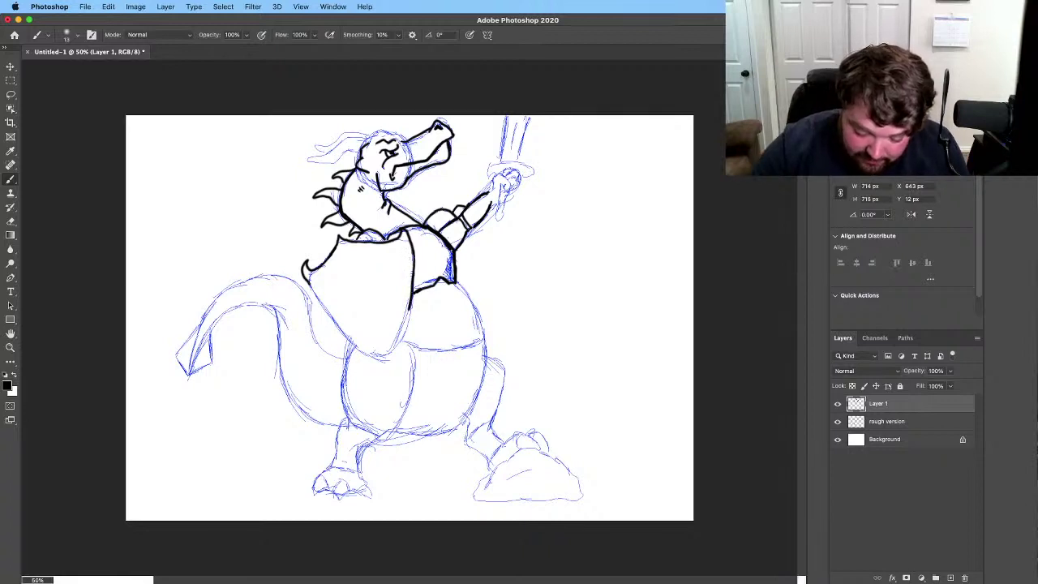
pyautogui.moveTo(311, 284)
pyautogui.mouseDown()
pyautogui.moveTo(377, 356)
pyautogui.moveTo(395, 342)
pyautogui.moveTo(411, 292)
pyautogui.mouseUp()
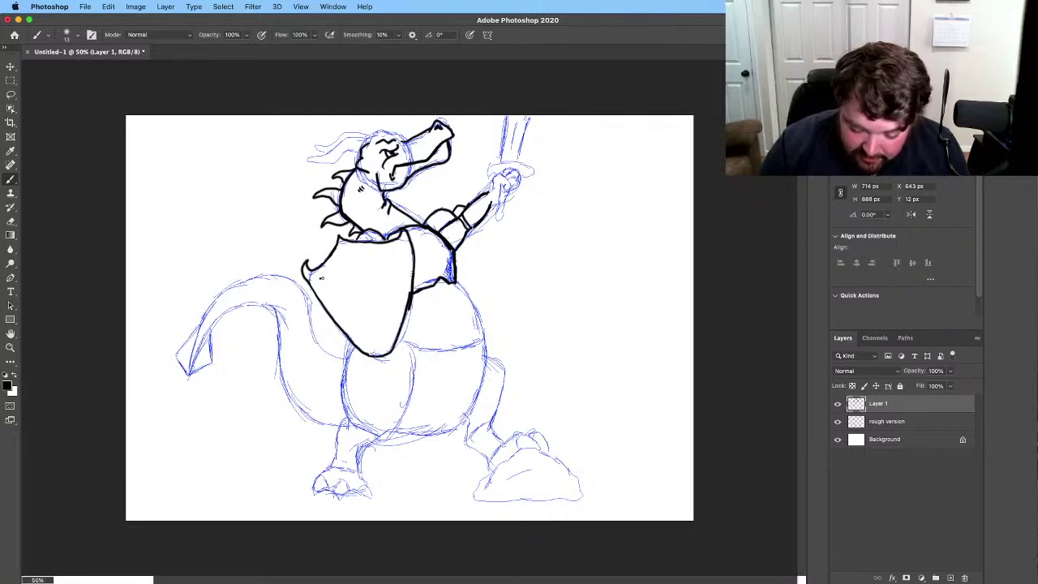
# Step: Ink an inner border line parallel to the shield's outline, erasing and redrawing its upper far end
pyautogui.moveTo(324, 281)
pyautogui.mouseDown()
pyautogui.moveTo(344, 251)
pyautogui.moveTo(393, 248)
pyautogui.mouseUp()
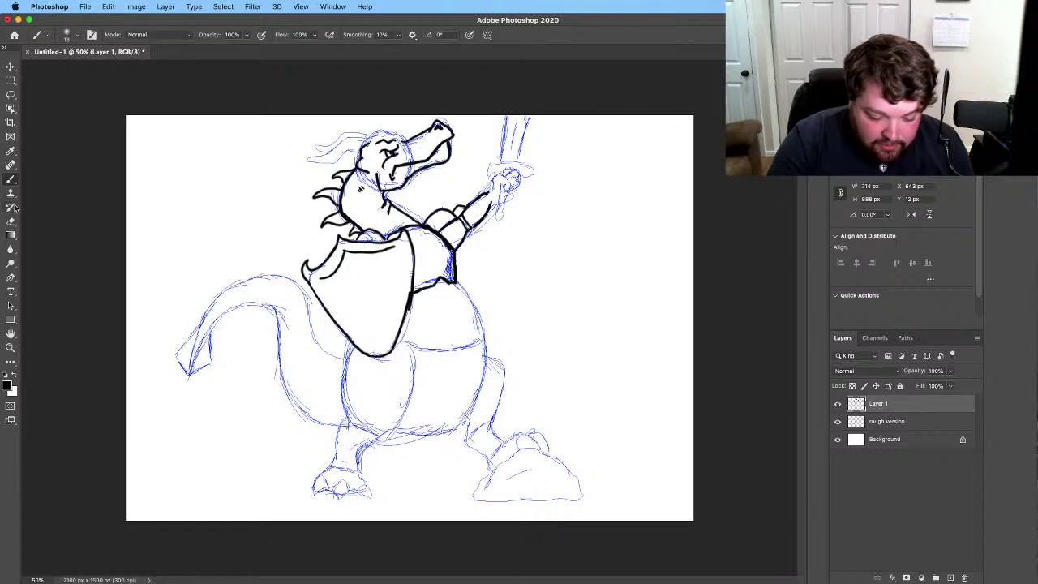
pyautogui.press('e')
pyautogui.moveTo(375, 252); pyautogui.dragTo(394, 248)
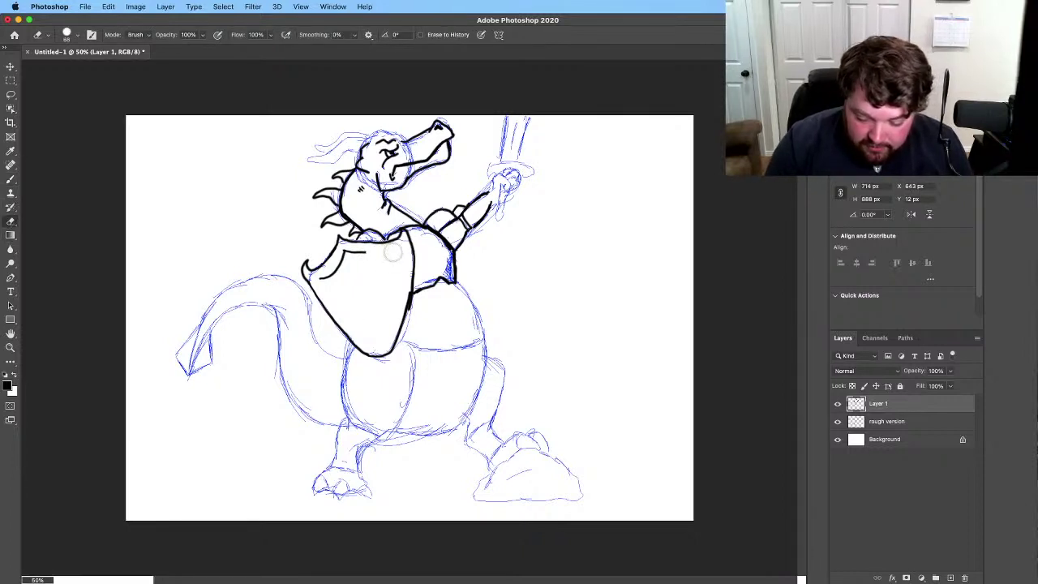
pyautogui.click(10, 178)
pyautogui.moveTo(363, 253)
pyautogui.mouseDown()
pyautogui.moveTo(404, 251)
pyautogui.moveTo(386, 313)
pyautogui.mouseUp()
pyautogui.moveTo(320, 278)
pyautogui.mouseDown()
pyautogui.moveTo(359, 332)
pyautogui.moveTo(381, 332)
pyautogui.mouseUp()
pyautogui.moveTo(390, 294); pyautogui.dragTo(383, 328)
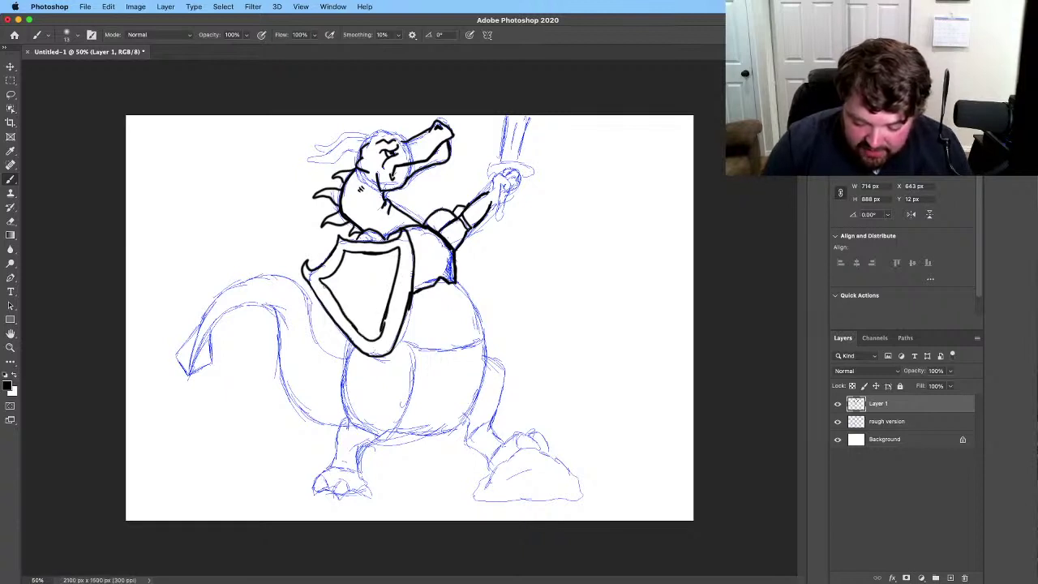
pyautogui.moveTo(323, 283); pyautogui.dragTo(350, 334)
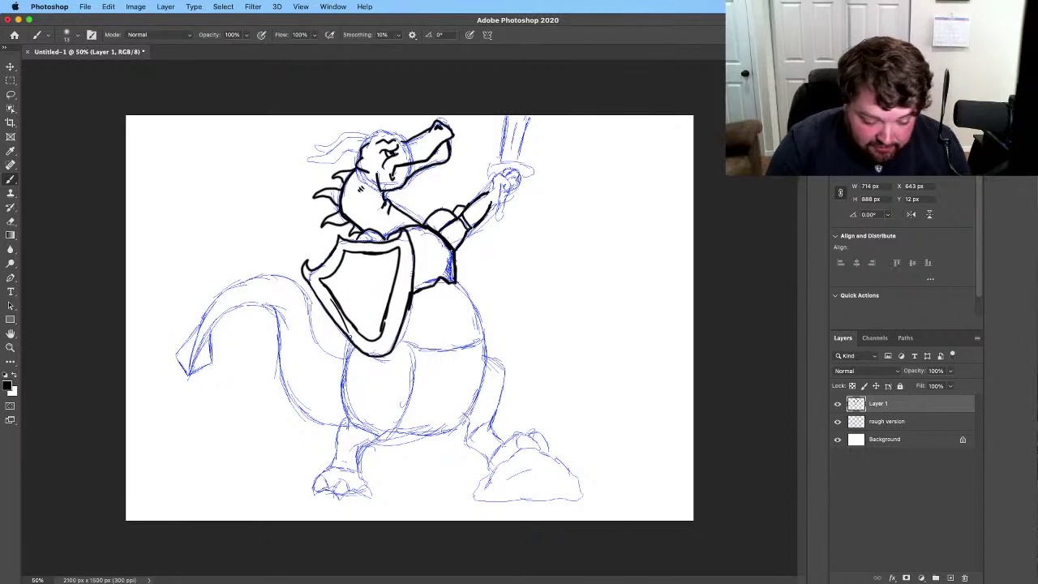
pyautogui.click(107, 6)
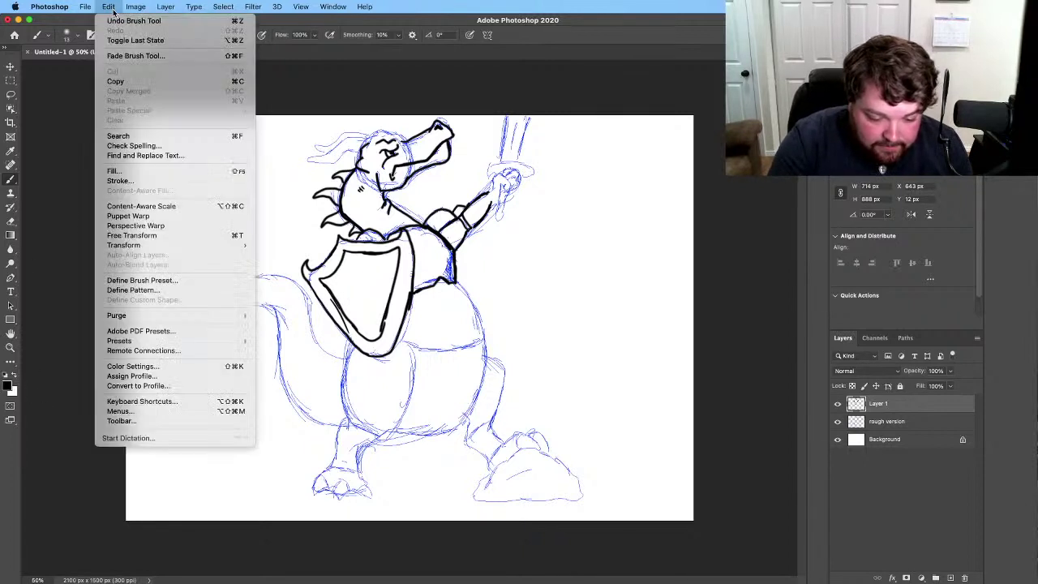
pyautogui.click(132, 18)
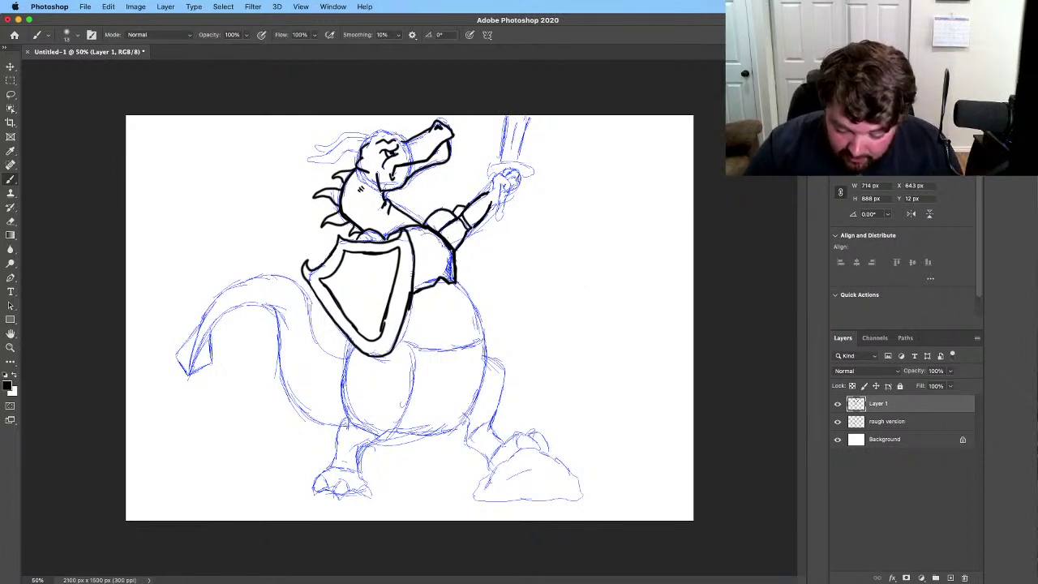
# Step: Ink the front curve of the upper belly, and erase the black line tried across the middle of the belly
pyautogui.moveTo(456, 282); pyautogui.dragTo(461, 286)
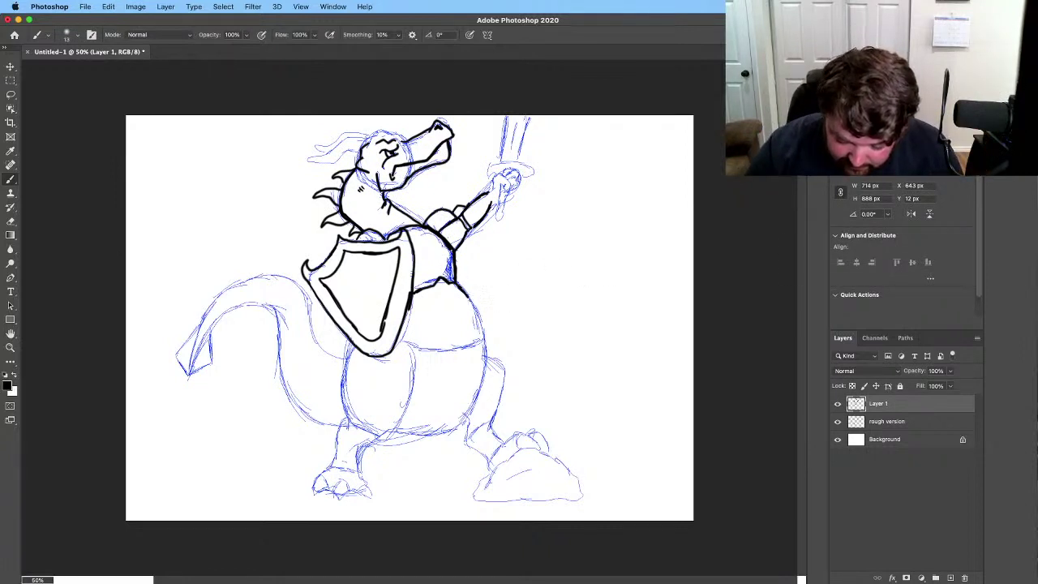
pyautogui.moveTo(462, 289); pyautogui.dragTo(482, 343)
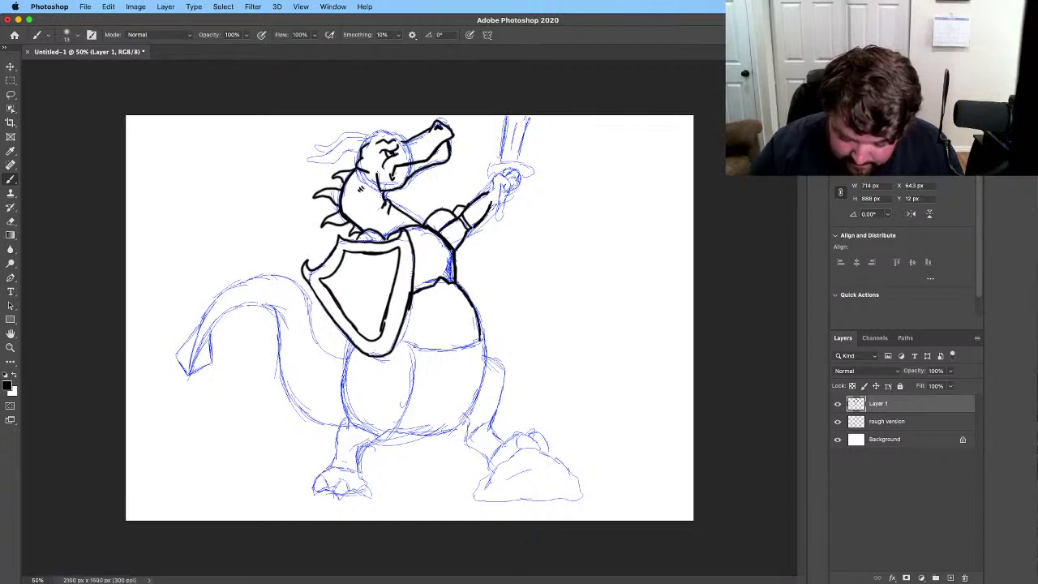
pyautogui.moveTo(396, 337)
pyautogui.mouseDown()
pyautogui.moveTo(475, 345)
pyautogui.moveTo(470, 295)
pyautogui.moveTo(486, 358)
pyautogui.mouseUp()
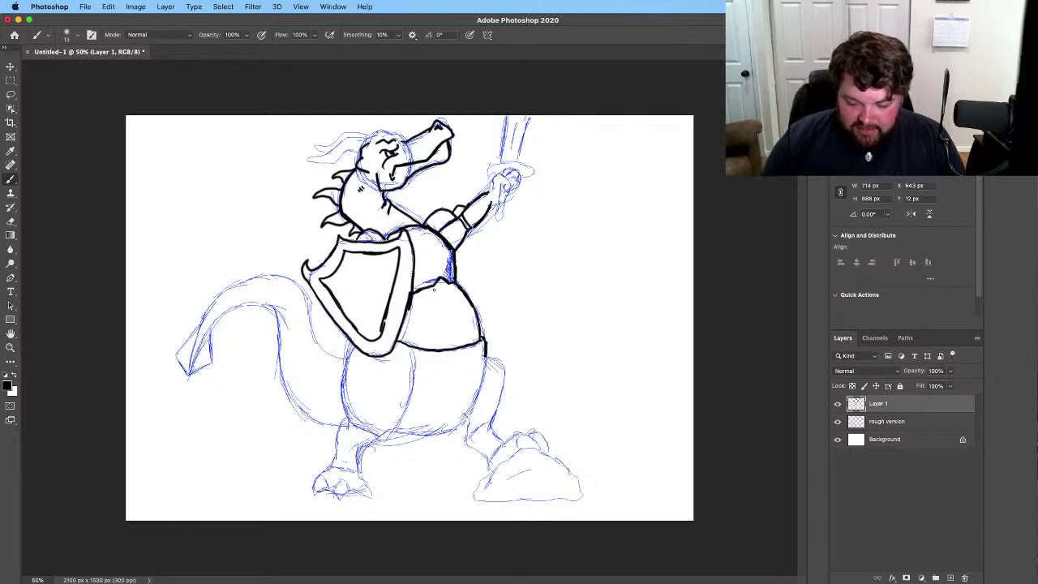
pyautogui.click(12, 221)
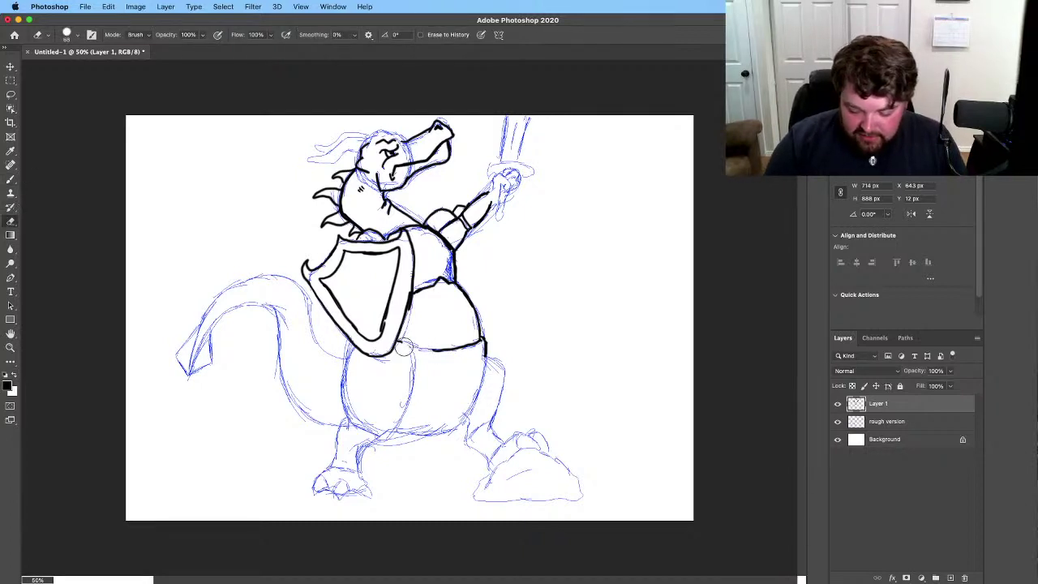
pyautogui.moveTo(425, 351)
pyautogui.mouseDown()
pyautogui.moveTo(447, 336)
pyautogui.moveTo(472, 358)
pyautogui.moveTo(484, 338)
pyautogui.moveTo(485, 359)
pyautogui.moveTo(508, 370)
pyautogui.moveTo(494, 418)
pyautogui.mouseUp()
# Step: Ink the bent leg with its clawed foot resting on the rock, and the underside of the belly
pyautogui.click(10, 178)
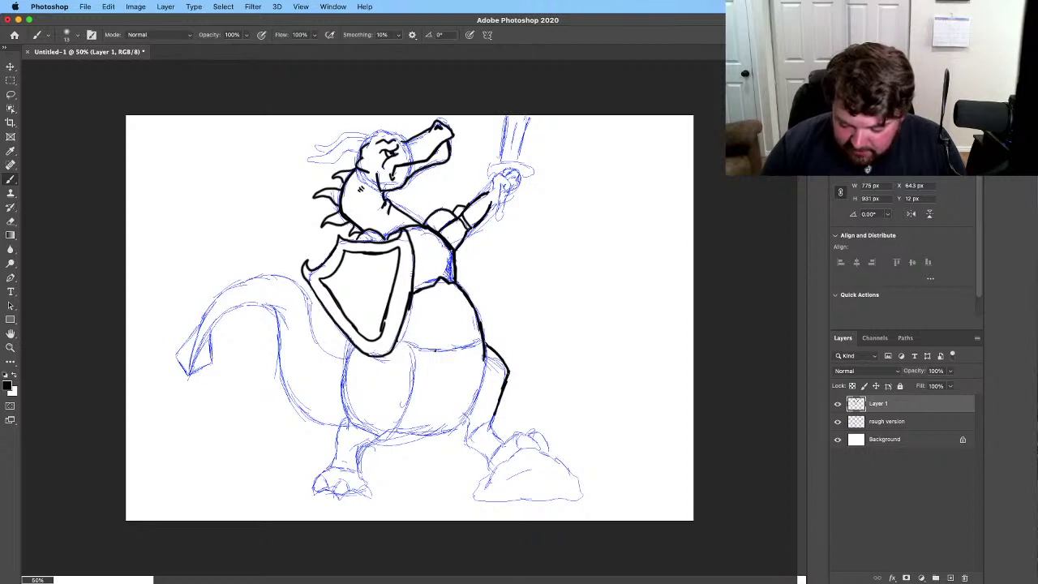
pyautogui.moveTo(491, 421)
pyautogui.mouseDown()
pyautogui.moveTo(468, 446)
pyautogui.moveTo(489, 413)
pyautogui.mouseUp()
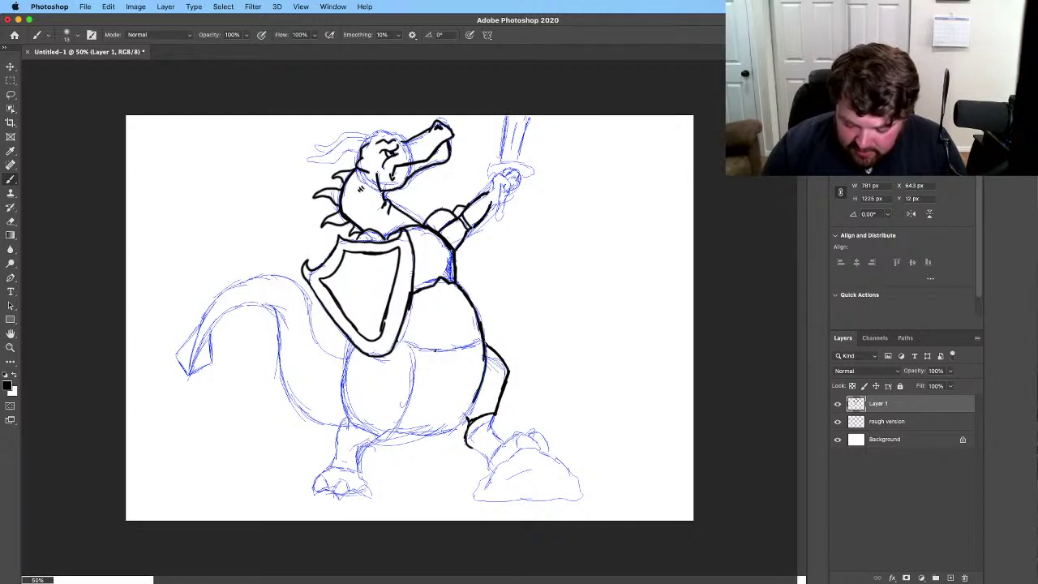
pyautogui.moveTo(470, 415); pyautogui.dragTo(402, 433)
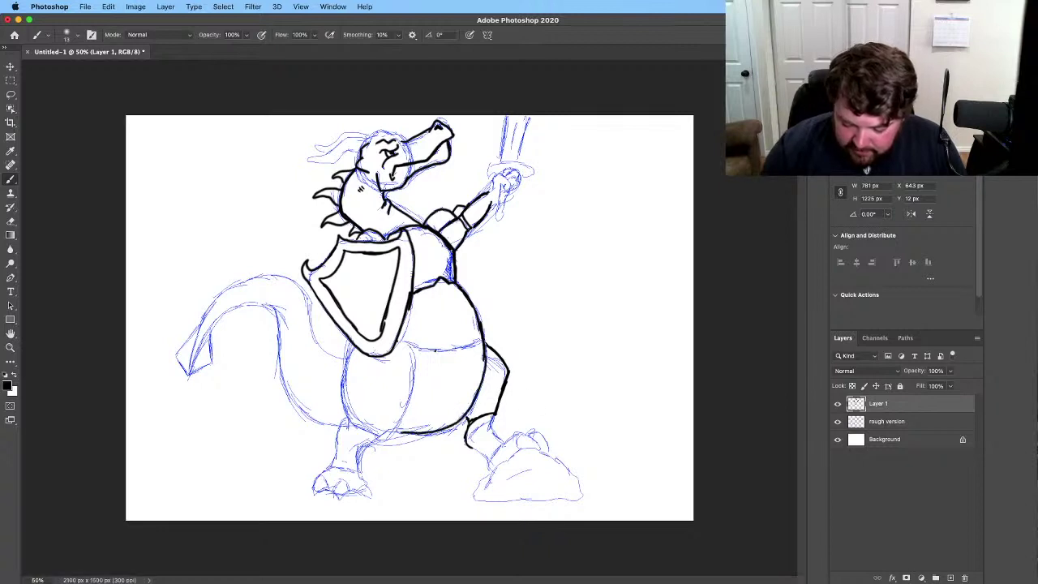
pyautogui.moveTo(499, 439)
pyautogui.mouseDown()
pyautogui.moveTo(490, 473)
pyautogui.moveTo(521, 430)
pyautogui.moveTo(518, 449)
pyautogui.moveTo(534, 439)
pyautogui.moveTo(540, 448)
pyautogui.moveTo(513, 451)
pyautogui.moveTo(506, 472)
pyautogui.mouseUp()
pyautogui.moveTo(524, 432)
pyautogui.mouseDown()
pyautogui.moveTo(536, 425)
pyautogui.moveTo(547, 439)
pyautogui.moveTo(539, 455)
pyautogui.moveTo(552, 443)
pyautogui.moveTo(545, 455)
pyautogui.mouseUp()
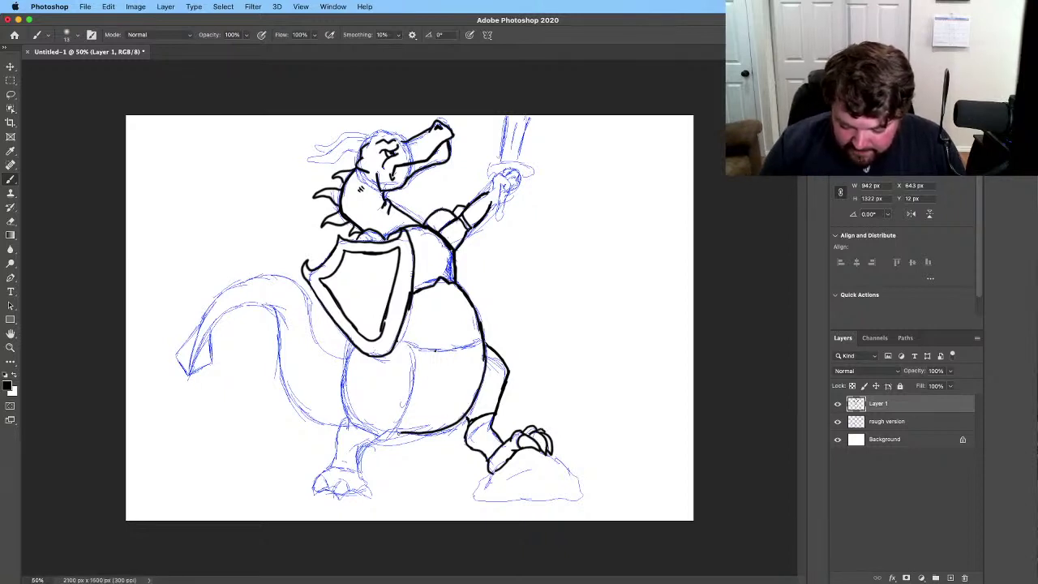
# Step: Ink the rounded thigh below the shield and the standing leg's shin down to the ankle
pyautogui.press('super+plus')
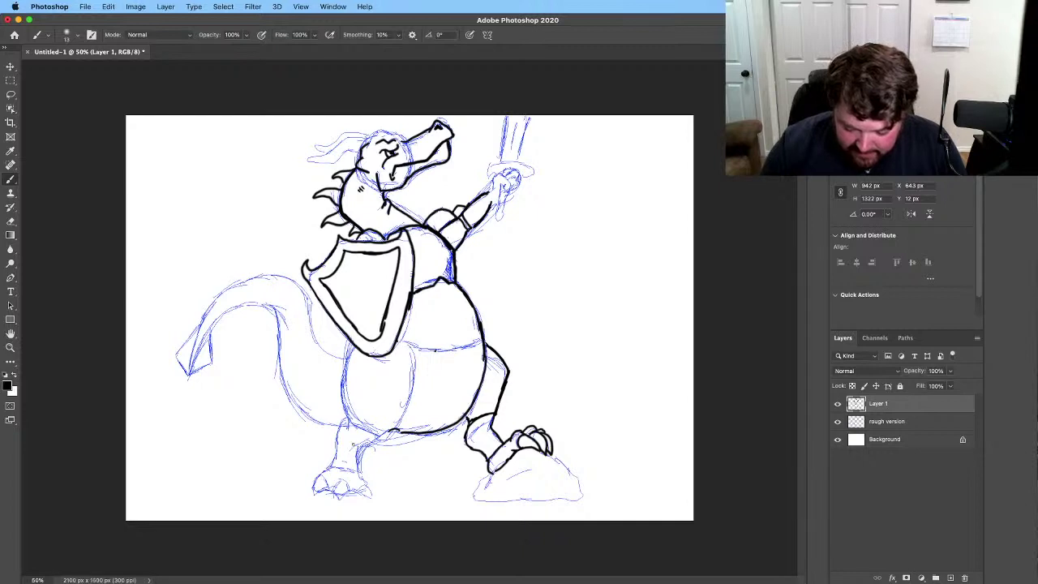
pyautogui.moveTo(363, 446)
pyautogui.mouseDown()
pyautogui.moveTo(407, 406)
pyautogui.moveTo(415, 345)
pyautogui.moveTo(415, 373)
pyautogui.mouseUp()
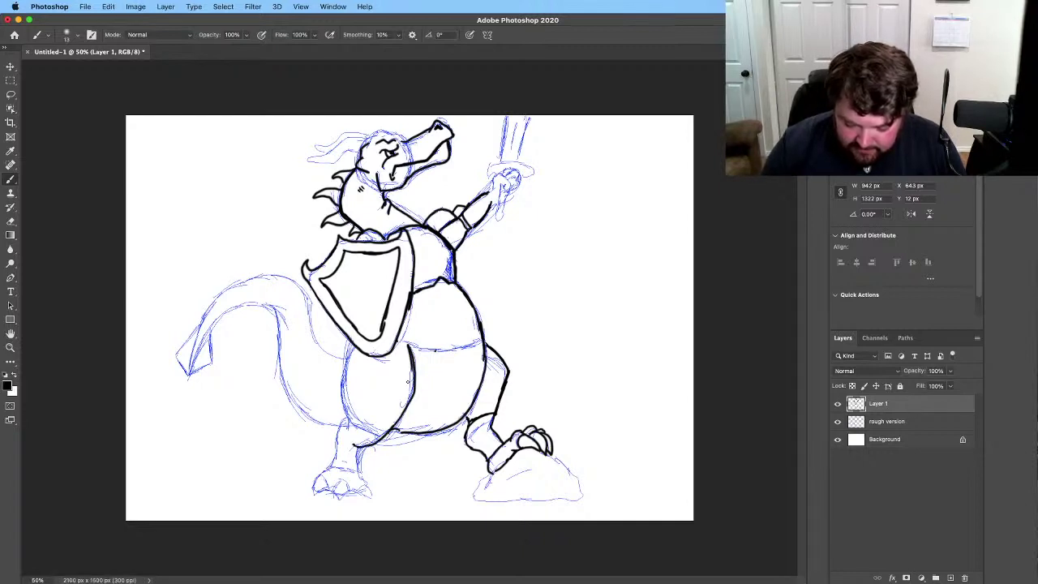
pyautogui.moveTo(355, 348)
pyautogui.mouseDown()
pyautogui.moveTo(348, 428)
pyautogui.moveTo(332, 467)
pyautogui.moveTo(358, 472)
pyautogui.mouseUp()
pyautogui.moveTo(345, 407); pyautogui.dragTo(382, 431)
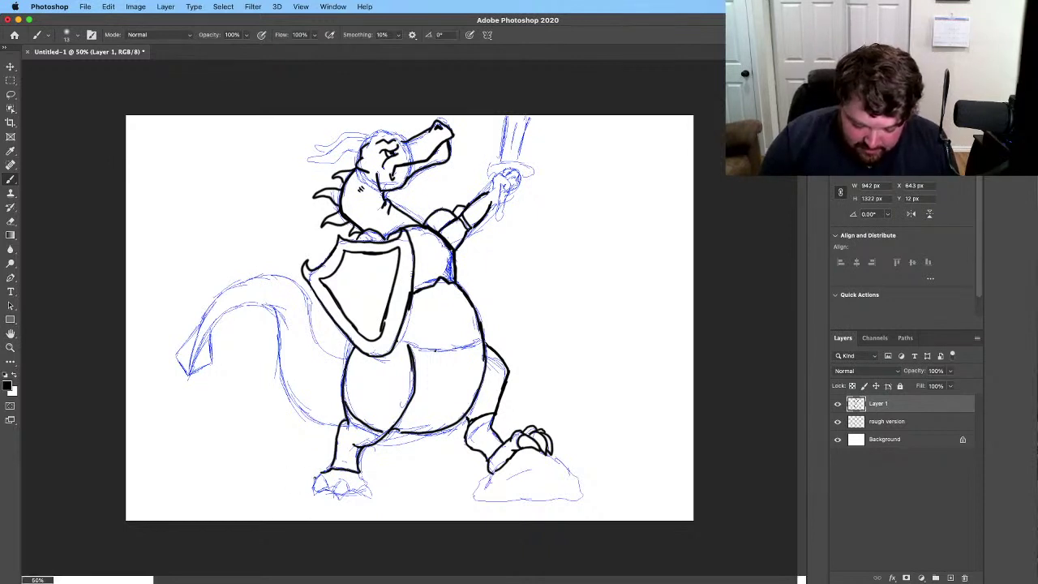
# Step: Ink the standing leg's clawed foot and the long curving tail with its forked fin at the tip
pyautogui.moveTo(323, 472)
pyautogui.mouseDown()
pyautogui.moveTo(302, 493)
pyautogui.moveTo(333, 496)
pyautogui.moveTo(346, 479)
pyautogui.moveTo(337, 506)
pyautogui.moveTo(378, 499)
pyautogui.moveTo(369, 479)
pyautogui.moveTo(384, 502)
pyautogui.moveTo(373, 477)
pyautogui.moveTo(352, 472)
pyautogui.mouseUp()
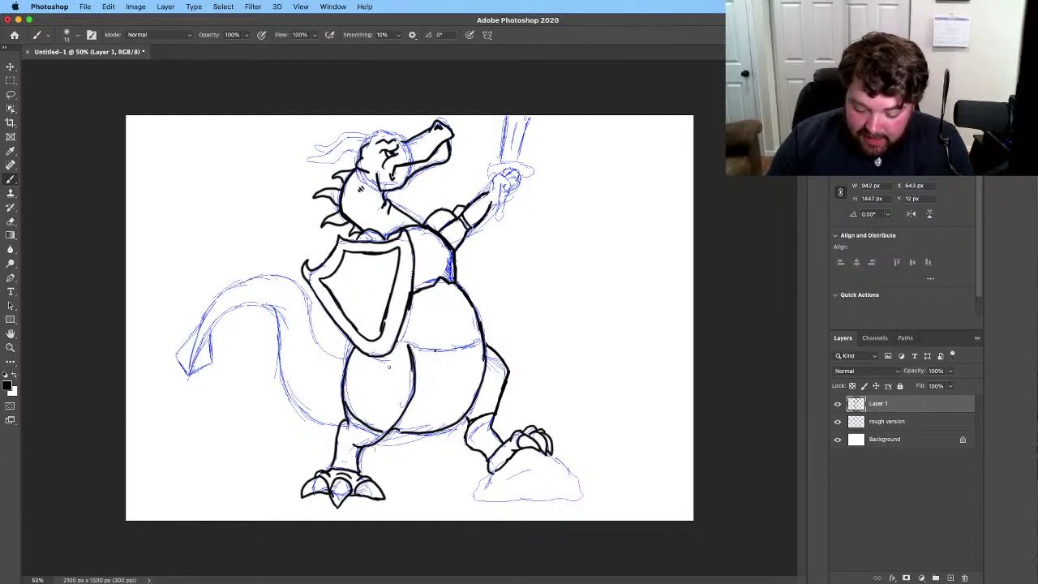
pyautogui.moveTo(203, 319)
pyautogui.mouseDown()
pyautogui.moveTo(189, 369)
pyautogui.moveTo(215, 321)
pyautogui.moveTo(244, 306)
pyautogui.mouseUp()
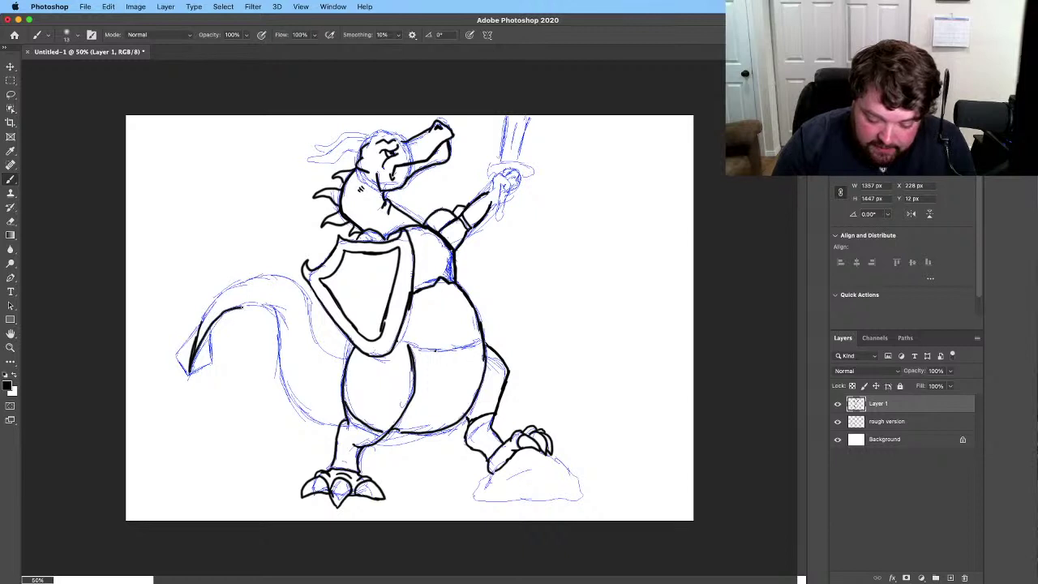
pyautogui.moveTo(191, 360)
pyautogui.mouseDown()
pyautogui.moveTo(208, 310)
pyautogui.moveTo(271, 275)
pyautogui.moveTo(300, 289)
pyautogui.moveTo(319, 347)
pyautogui.moveTo(343, 359)
pyautogui.mouseUp()
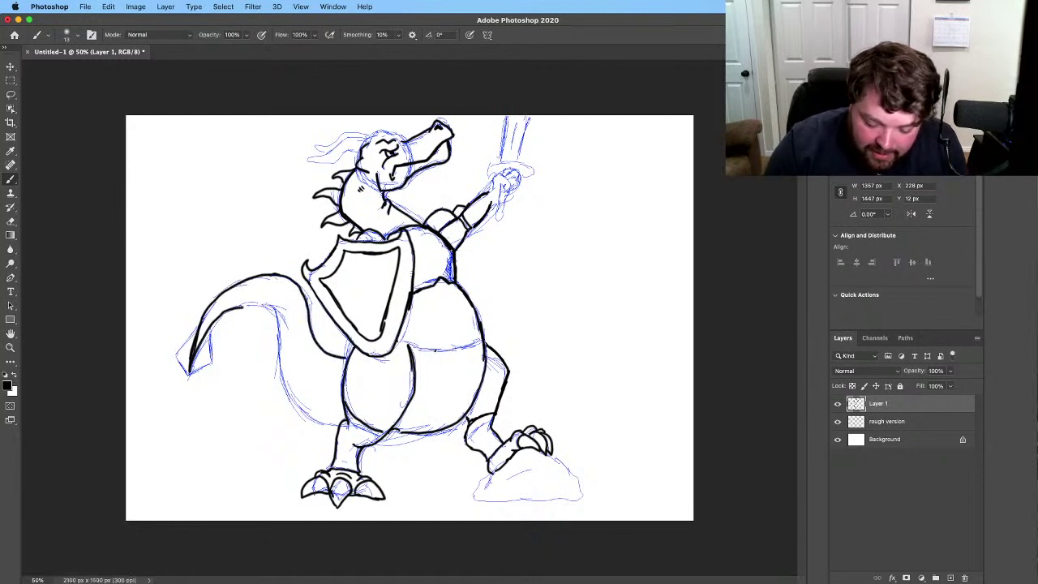
pyautogui.moveTo(236, 307)
pyautogui.mouseDown()
pyautogui.moveTo(276, 318)
pyautogui.moveTo(286, 389)
pyautogui.moveTo(338, 425)
pyautogui.mouseUp()
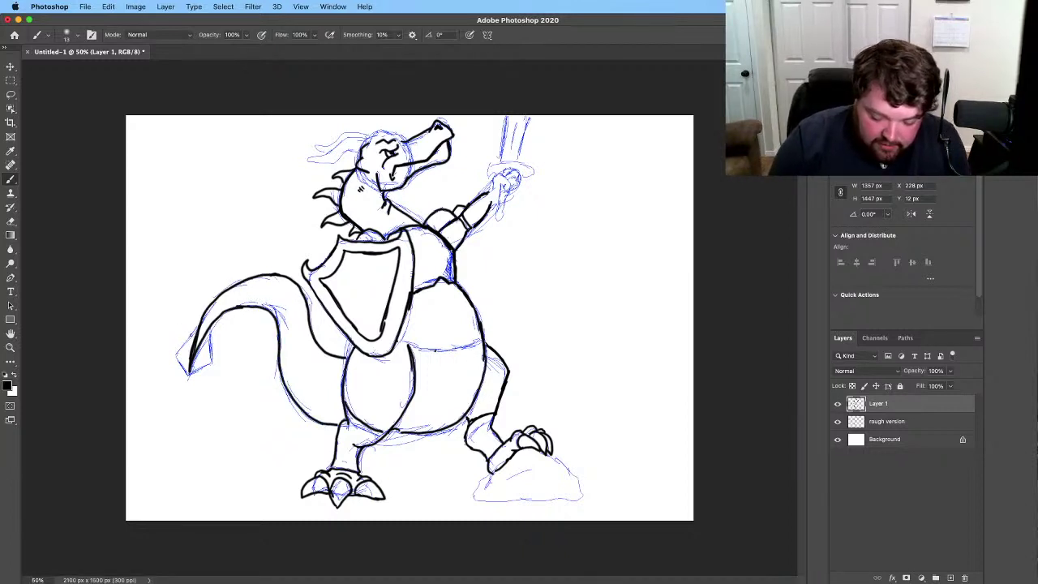
pyautogui.moveTo(188, 375); pyautogui.dragTo(174, 354)
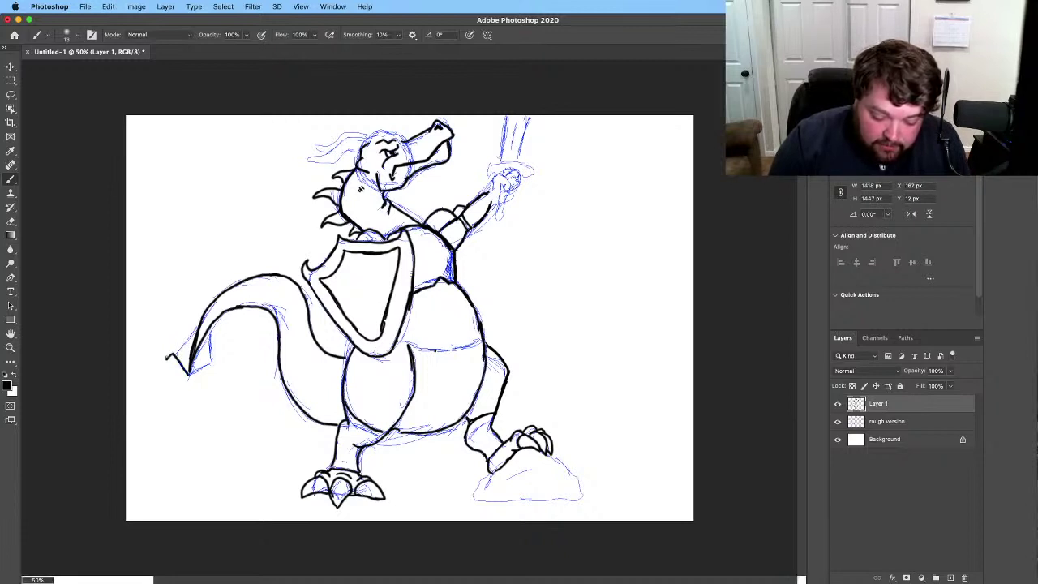
pyautogui.moveTo(167, 358); pyautogui.dragTo(203, 316)
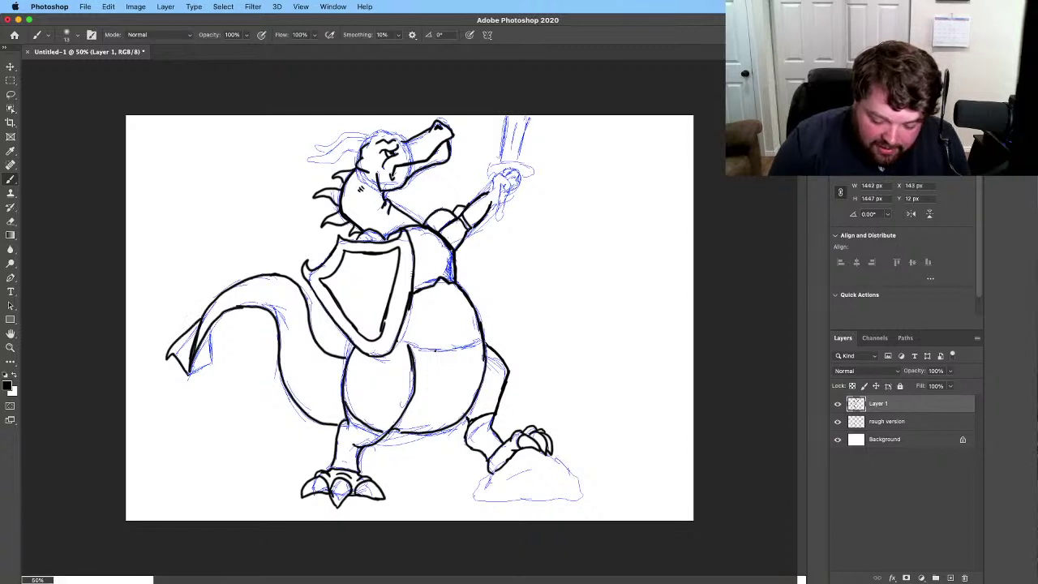
pyautogui.moveTo(189, 374)
pyautogui.mouseDown()
pyautogui.moveTo(214, 348)
pyautogui.moveTo(209, 325)
pyautogui.mouseUp()
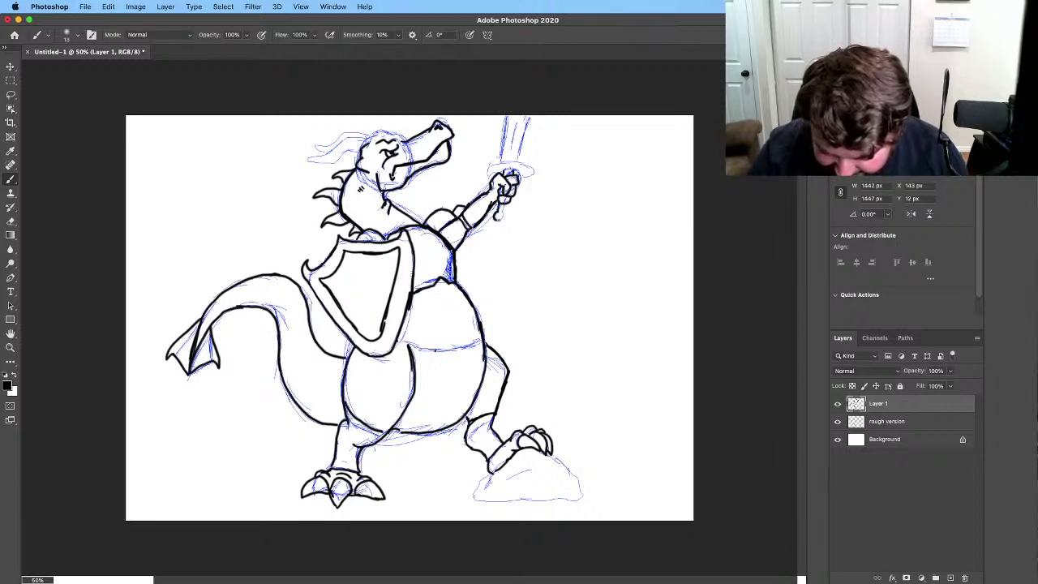
# Step: Ink the raised sword with its round pommel, crossguard and blade, and the swept-back horns behind the head
pyautogui.moveTo(496, 218); pyautogui.dragTo(501, 213)
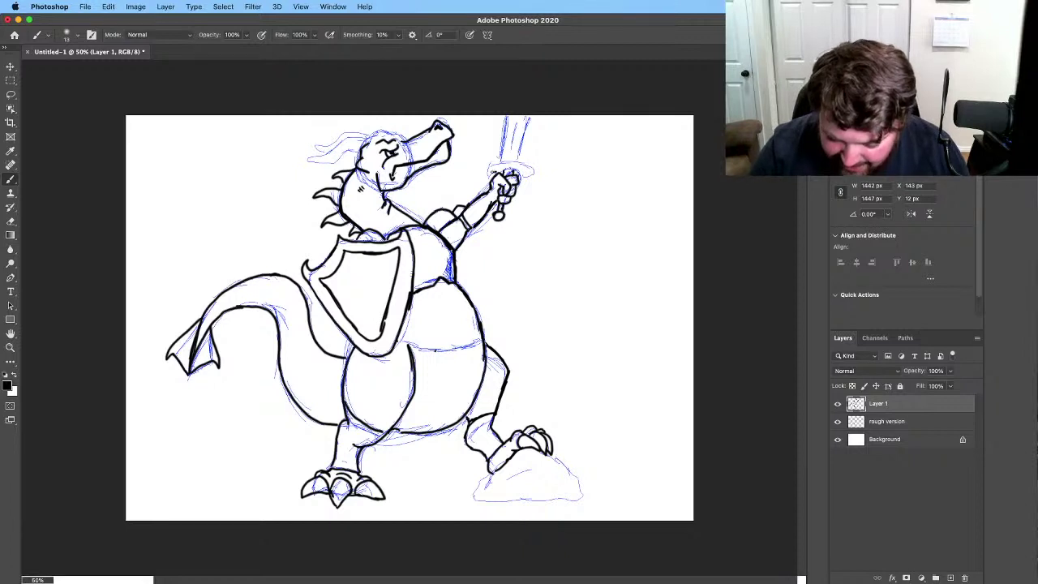
pyautogui.moveTo(490, 161)
pyautogui.mouseDown()
pyautogui.moveTo(532, 170)
pyautogui.moveTo(522, 173)
pyautogui.moveTo(531, 175)
pyautogui.moveTo(504, 119)
pyautogui.mouseUp()
pyautogui.moveTo(517, 164)
pyautogui.mouseDown()
pyautogui.moveTo(531, 115)
pyautogui.moveTo(517, 118)
pyautogui.mouseUp()
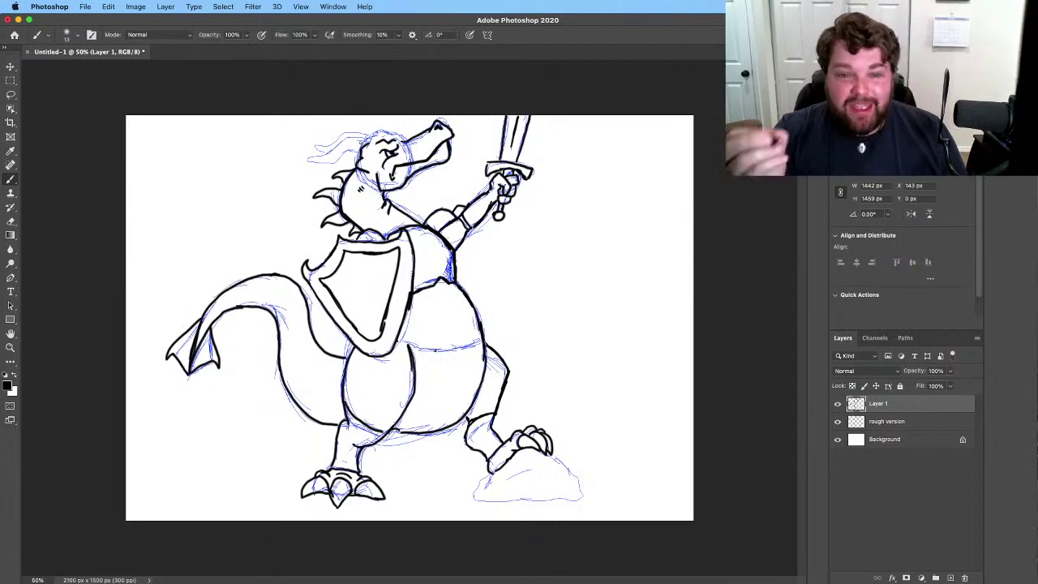
pyautogui.moveTo(369, 141)
pyautogui.mouseDown()
pyautogui.moveTo(297, 157)
pyautogui.moveTo(320, 164)
pyautogui.moveTo(361, 152)
pyautogui.moveTo(314, 149)
pyautogui.moveTo(362, 129)
pyautogui.moveTo(372, 141)
pyautogui.moveTo(424, 132)
pyautogui.mouseUp()
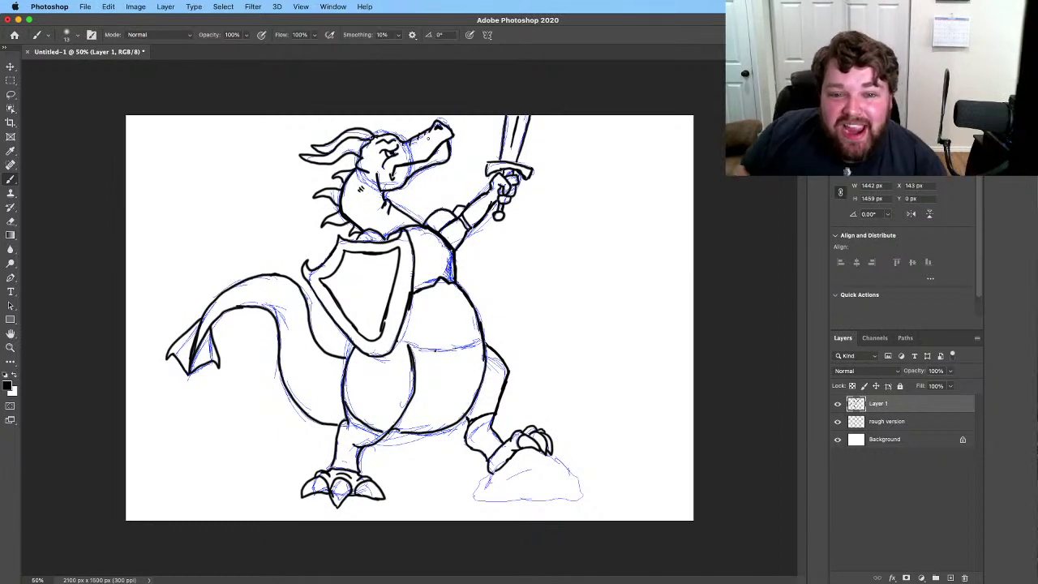
# Step: Ink the rock's bumpy outline under the raised foot and add a few crack lines on its surface
pyautogui.moveTo(491, 472); pyautogui.dragTo(471, 501)
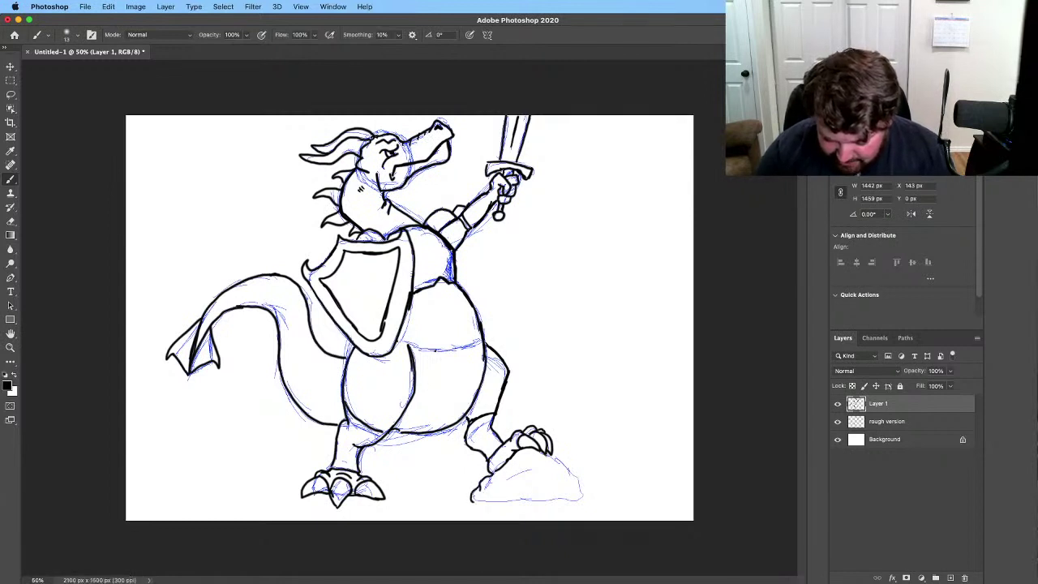
pyautogui.moveTo(548, 455); pyautogui.dragTo(582, 492)
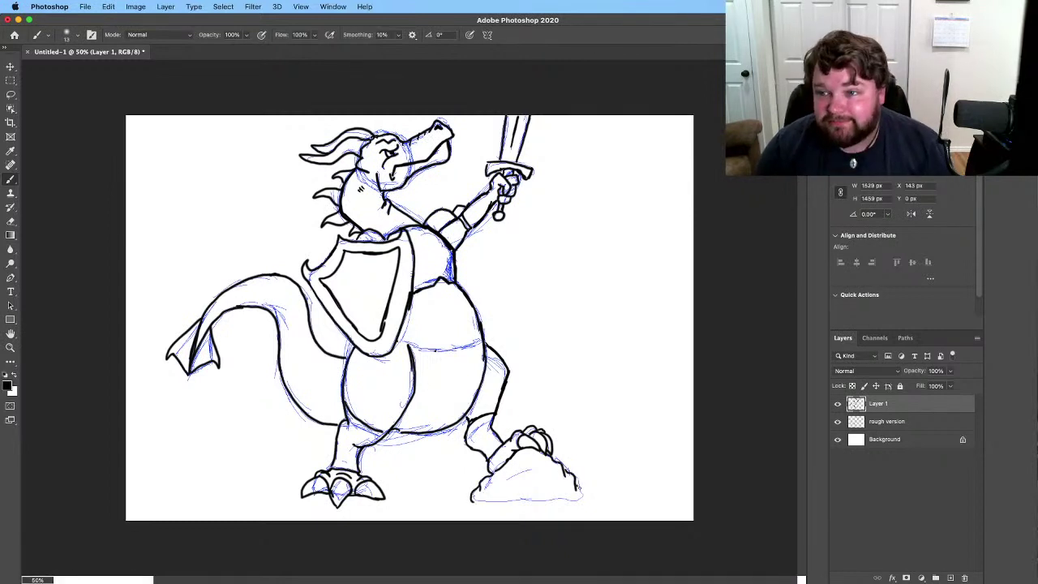
pyautogui.moveTo(472, 499); pyautogui.dragTo(584, 489)
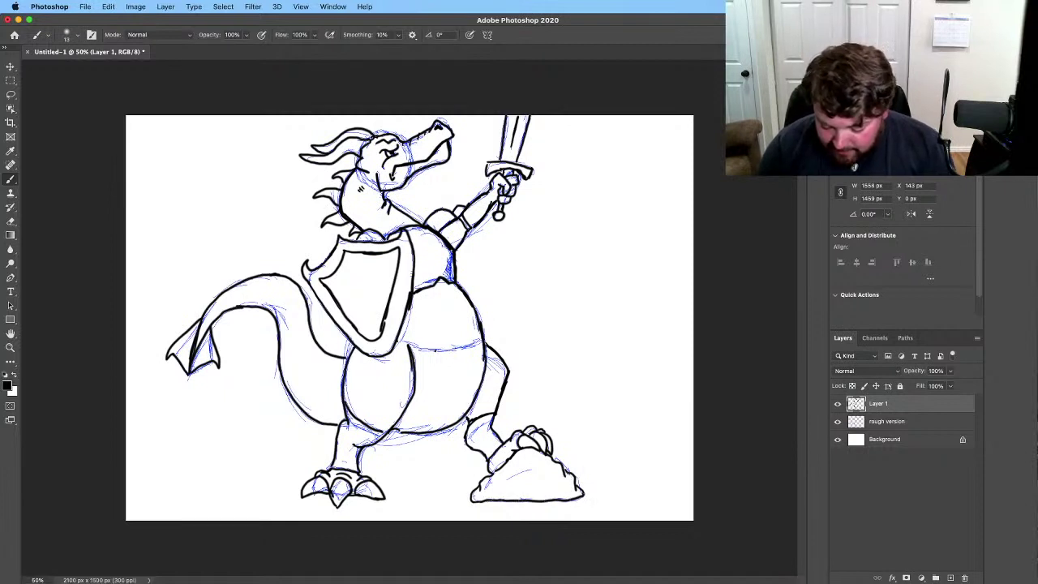
pyautogui.moveTo(499, 488)
pyautogui.mouseDown()
pyautogui.moveTo(523, 473)
pyautogui.moveTo(544, 482)
pyautogui.mouseUp()
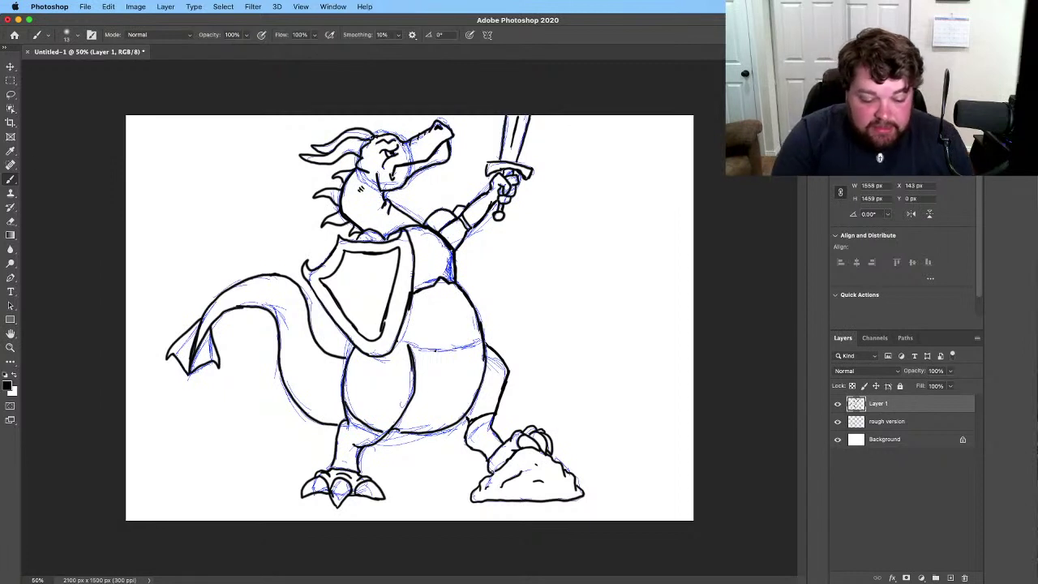
# Step: Add small groups of short scale marks on the neck, the base of the tail and the thigh
pyautogui.click(10, 221)
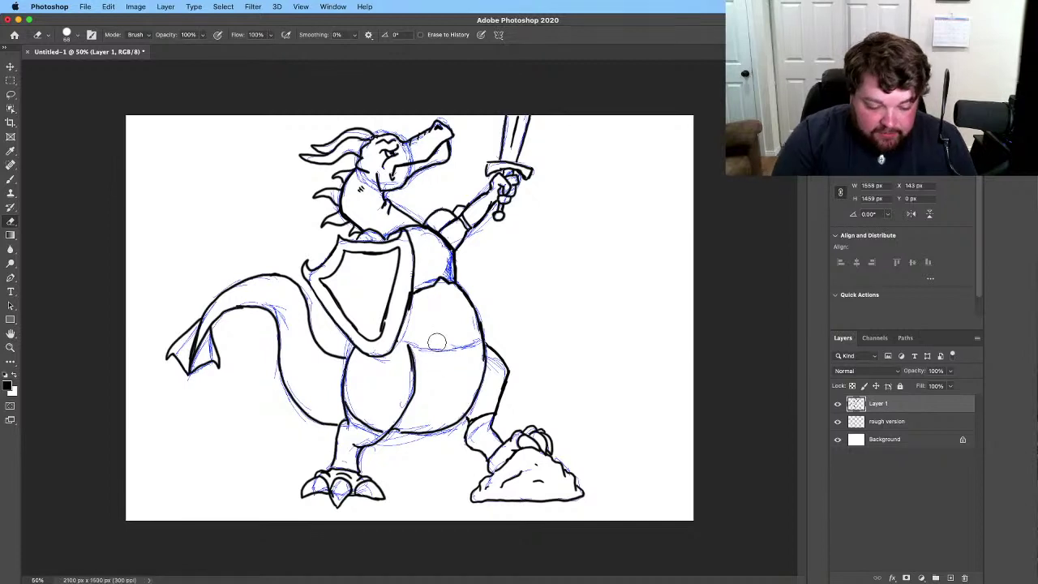
pyautogui.click(10, 180)
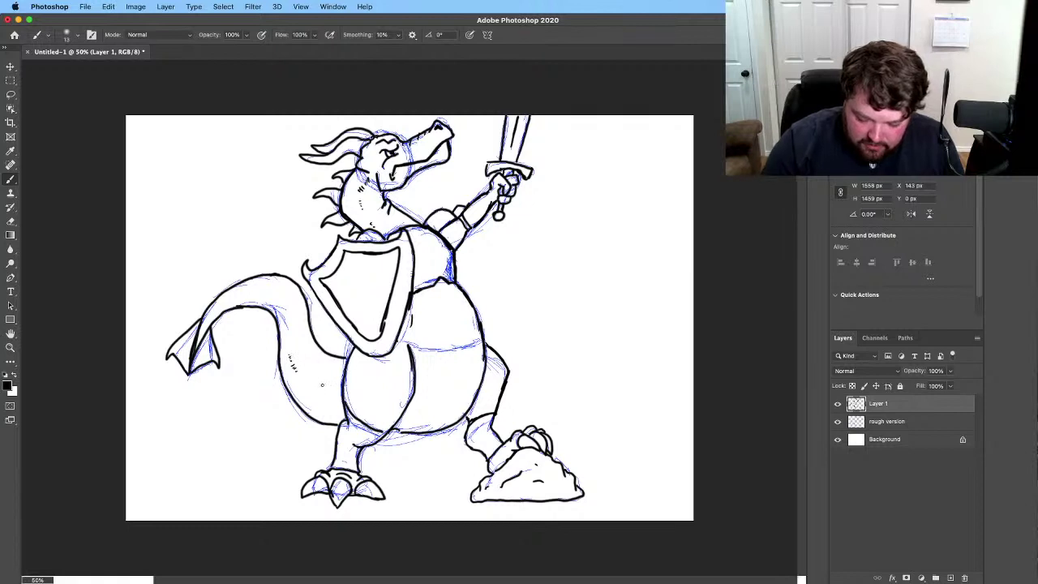
pyautogui.moveTo(325, 388); pyautogui.dragTo(326, 397)
pyautogui.moveTo(328, 389)
pyautogui.mouseDown()
pyautogui.moveTo(331, 398)
pyautogui.moveTo(346, 375)
pyautogui.mouseUp()
pyautogui.moveTo(351, 365); pyautogui.dragTo(348, 371)
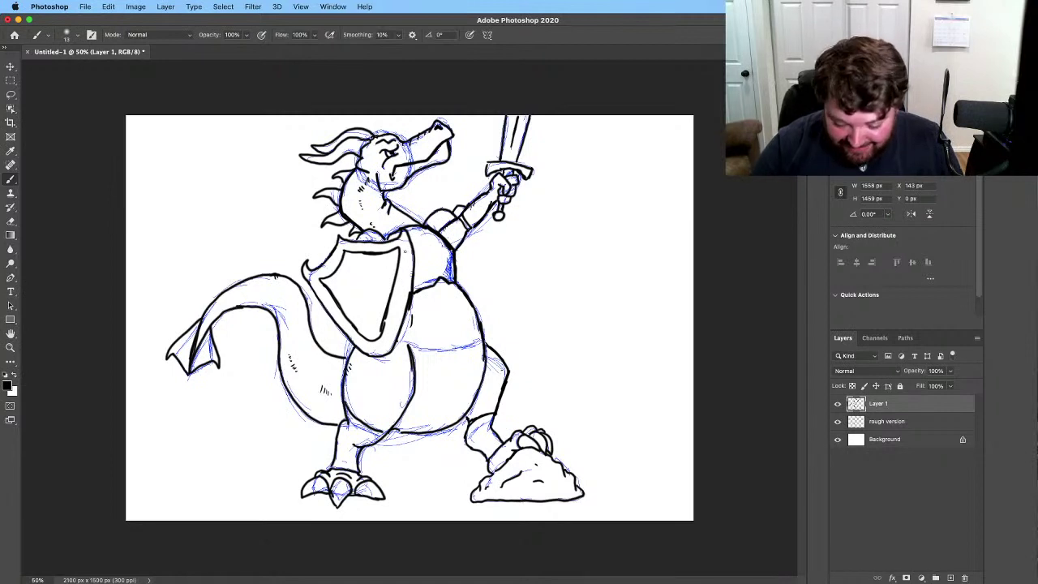
# Step: Thicken the shield's outer edge beside the belly, then erase and redraw its lower stretch as a cleaner line
pyautogui.moveTo(414, 253); pyautogui.dragTo(408, 310)
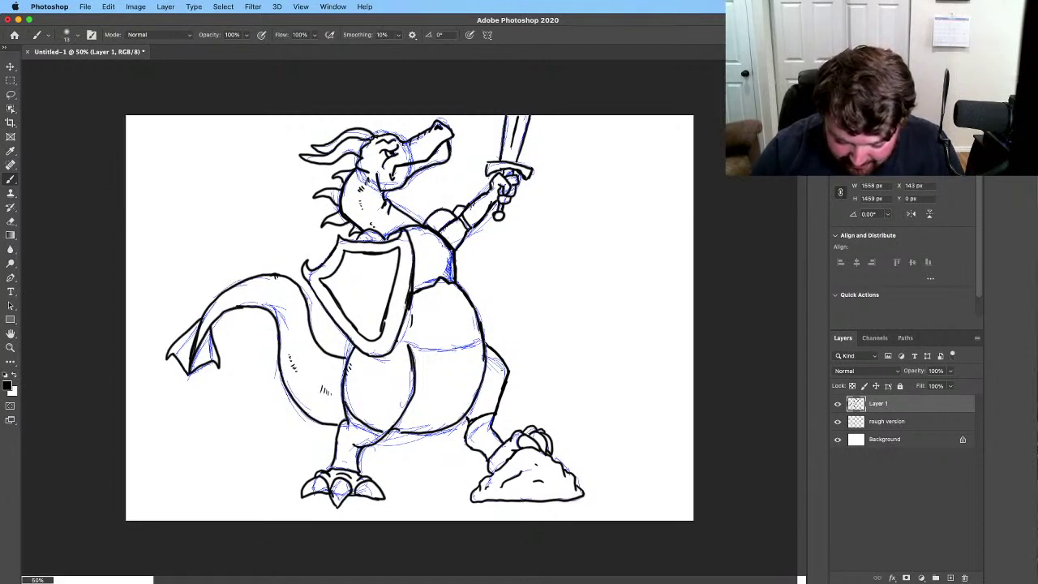
pyautogui.click(10, 221)
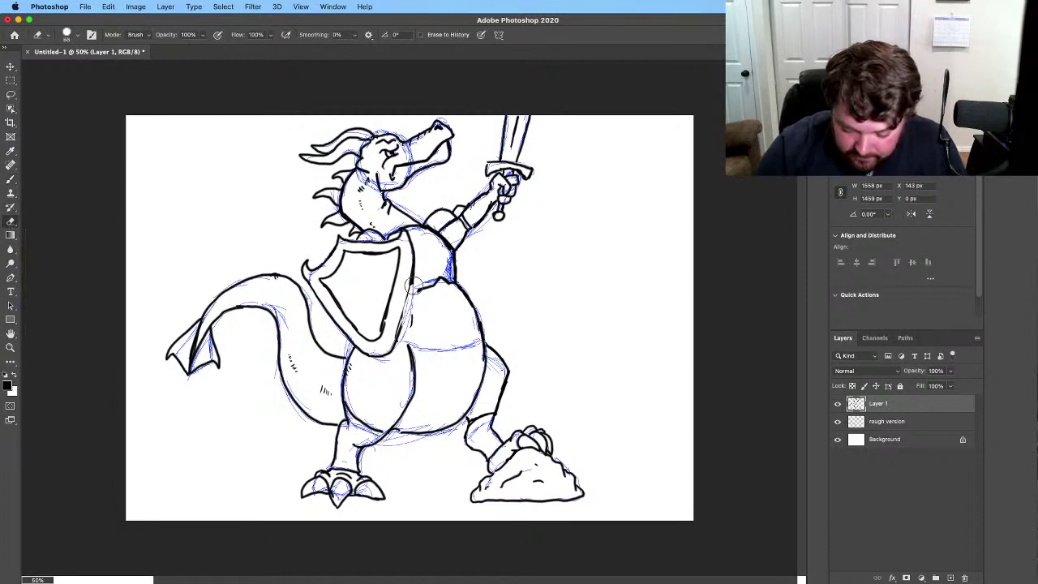
pyautogui.moveTo(412, 285)
pyautogui.mouseDown()
pyautogui.moveTo(411, 327)
pyautogui.moveTo(407, 310)
pyautogui.mouseUp()
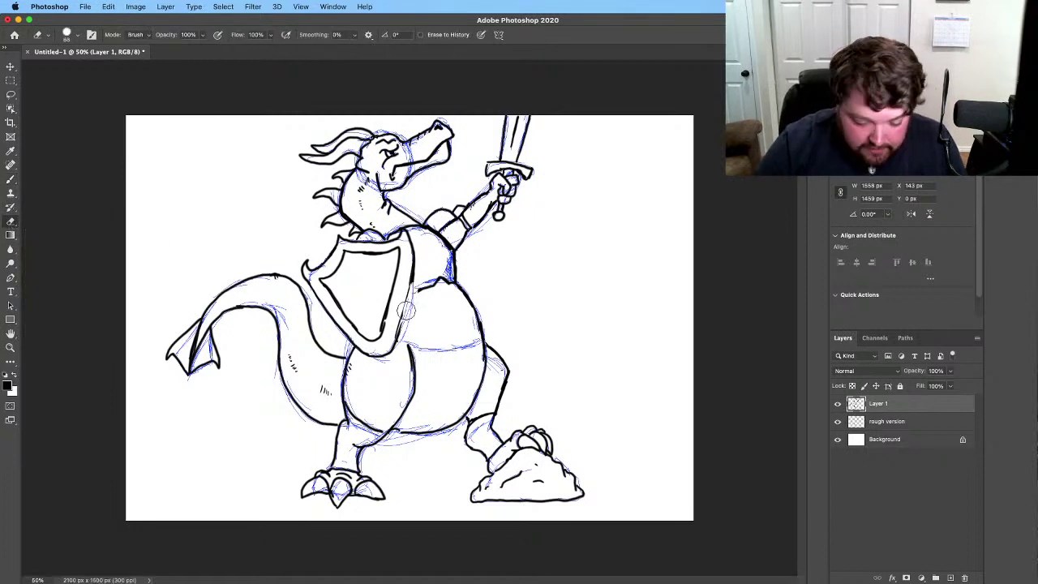
pyautogui.click(11, 179)
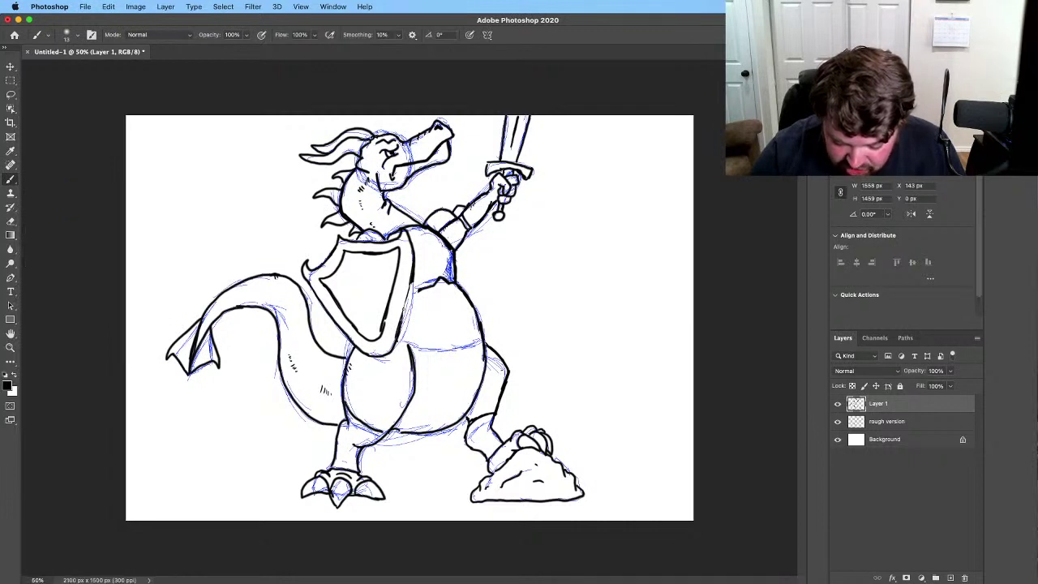
pyautogui.moveTo(408, 292); pyautogui.dragTo(403, 321)
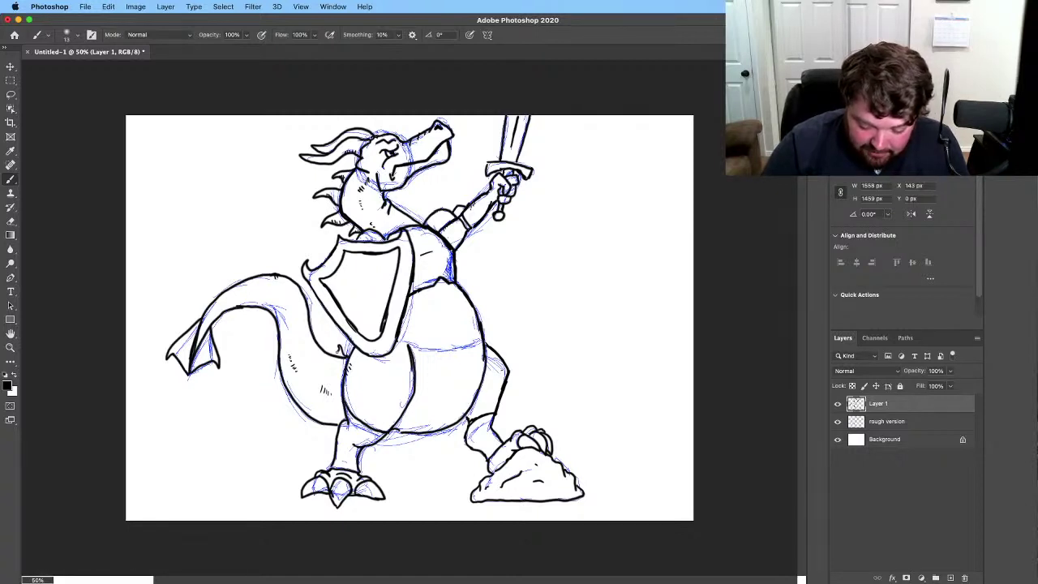
# Step: Ink a row of small spikes along the tail's upper ridge from the body towards the tip, erasing and redrawing one beside the shield
pyautogui.moveTo(322, 335)
pyautogui.mouseDown()
pyautogui.moveTo(332, 346)
pyautogui.moveTo(314, 328)
pyautogui.mouseUp()
pyautogui.moveTo(318, 326); pyautogui.dragTo(322, 342)
pyautogui.moveTo(313, 301); pyautogui.dragTo(309, 313)
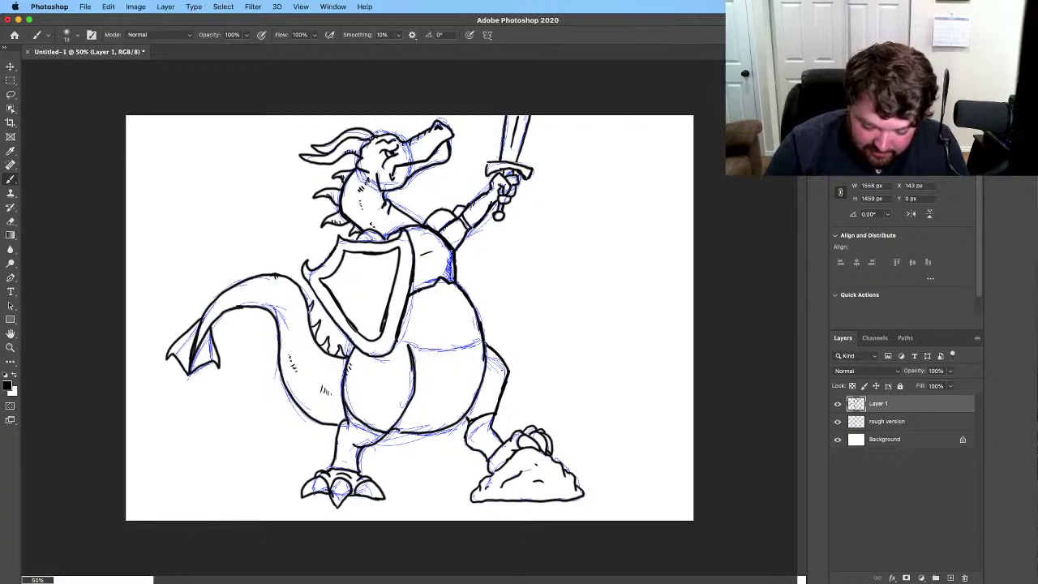
pyautogui.moveTo(289, 265); pyautogui.dragTo(303, 294)
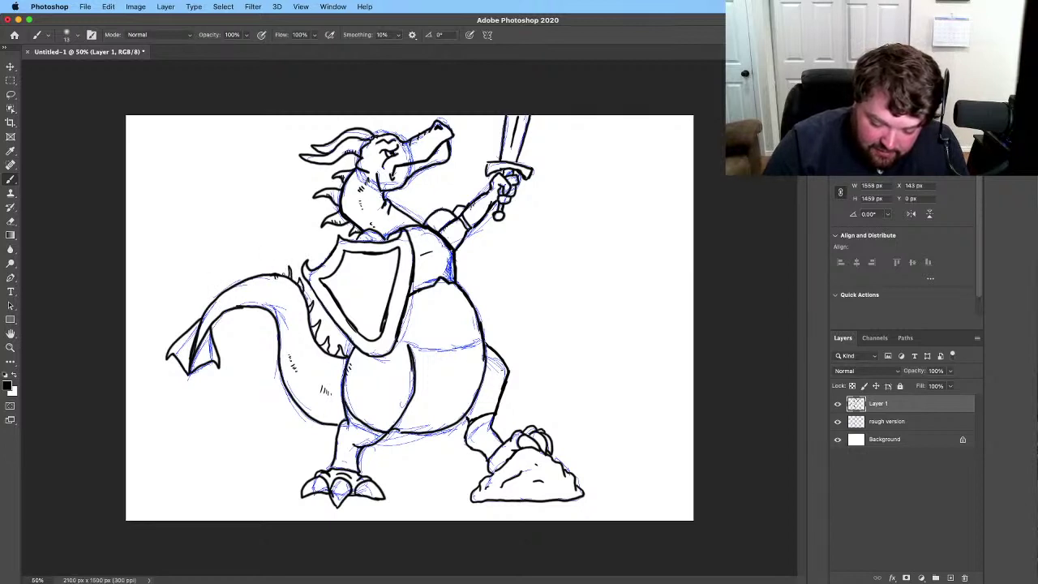
pyautogui.press('e')
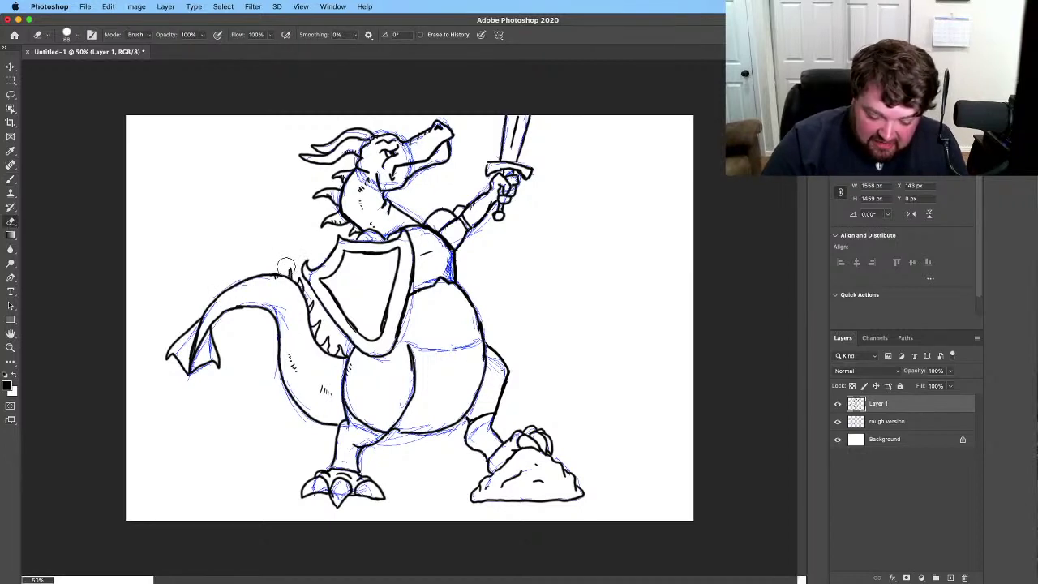
pyautogui.moveTo(286, 266); pyautogui.dragTo(292, 270)
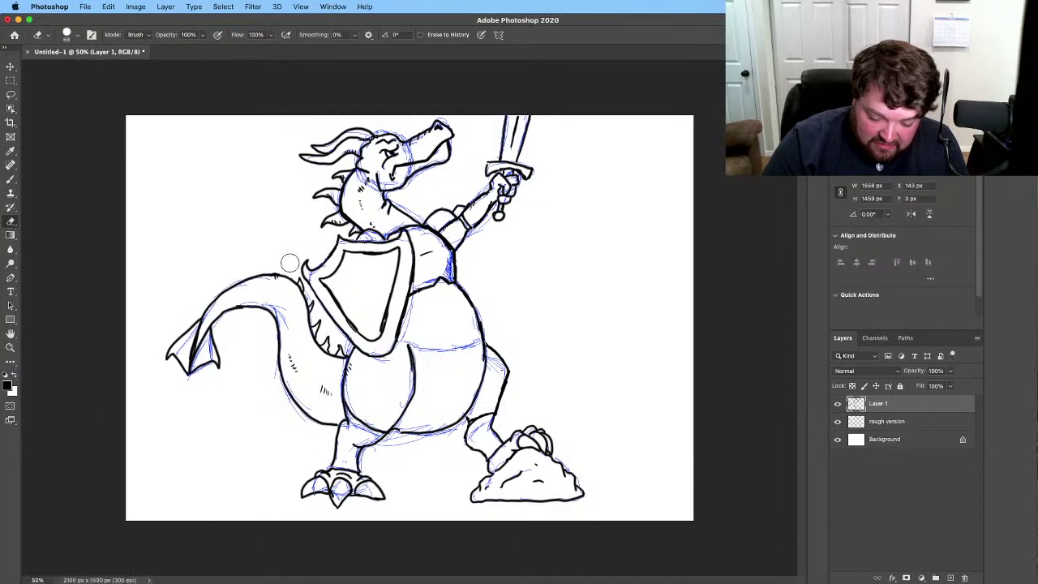
pyautogui.click(10, 179)
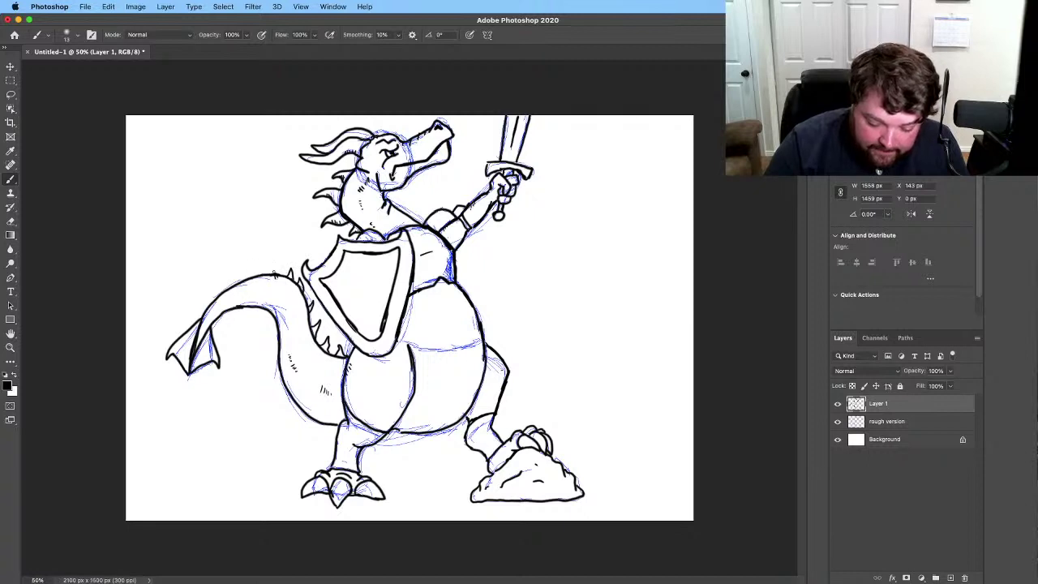
pyautogui.moveTo(269, 275)
pyautogui.mouseDown()
pyautogui.moveTo(274, 263)
pyautogui.moveTo(210, 299)
pyautogui.mouseUp()
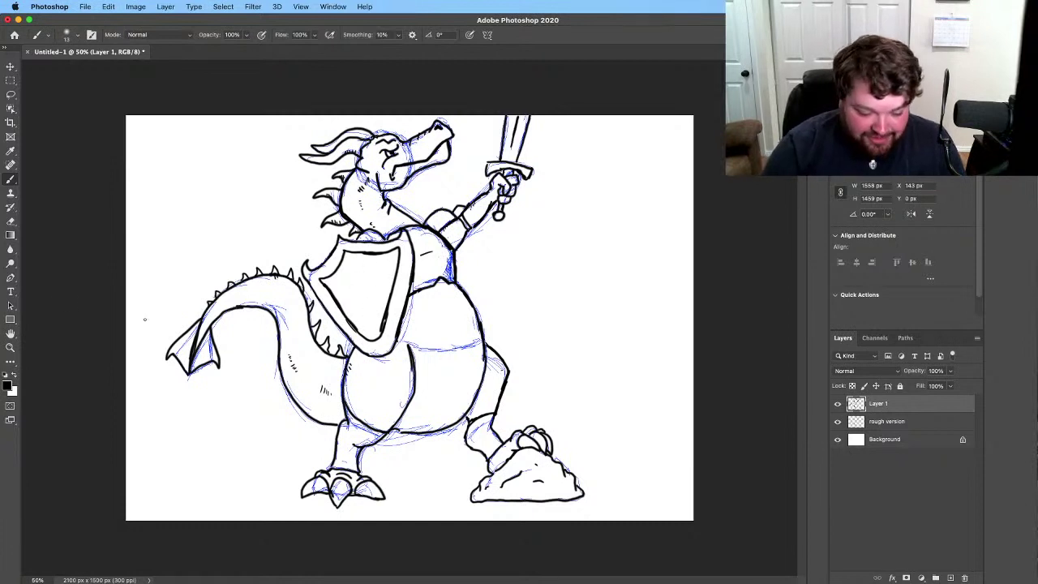
# Step: Erase the uneven parts of the shield's inner border and redraw them as thinner, cleaner lines along both sides and the upper edge
pyautogui.click(16, 220)
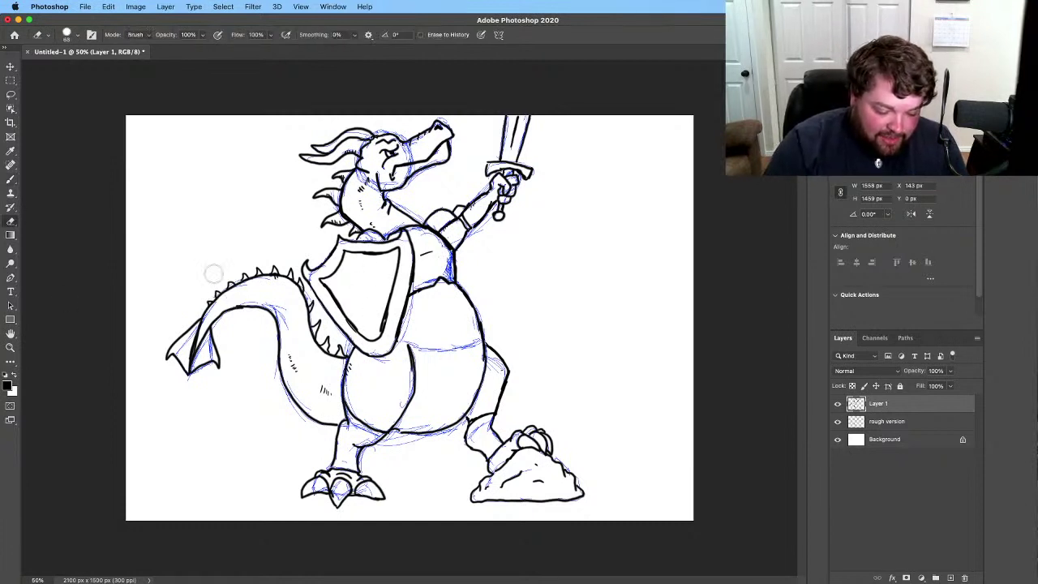
pyautogui.moveTo(331, 295); pyautogui.dragTo(359, 333)
pyautogui.click(11, 179)
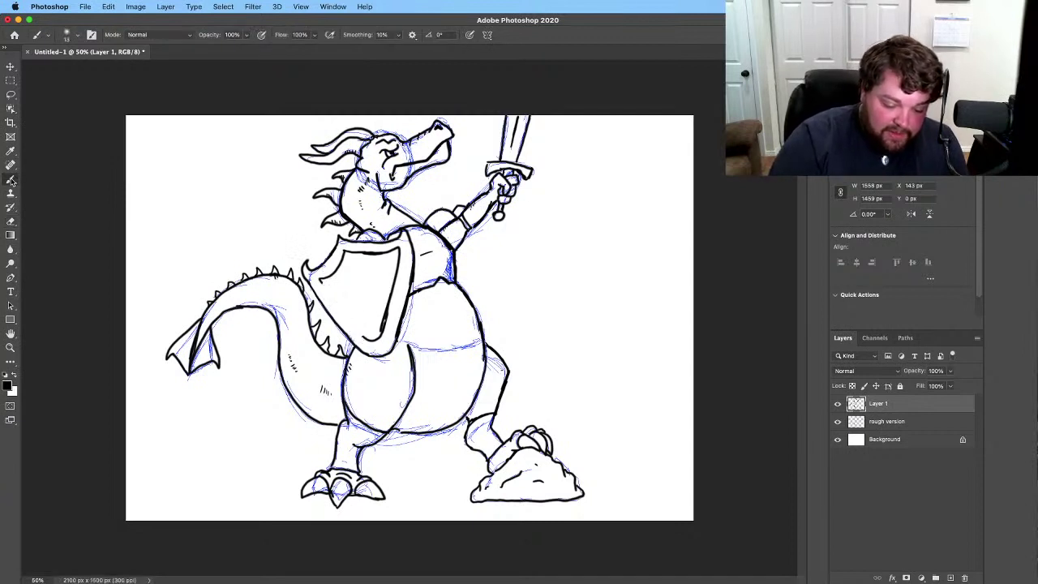
pyautogui.moveTo(325, 293)
pyautogui.mouseDown()
pyautogui.moveTo(323, 281)
pyautogui.moveTo(362, 337)
pyautogui.mouseUp()
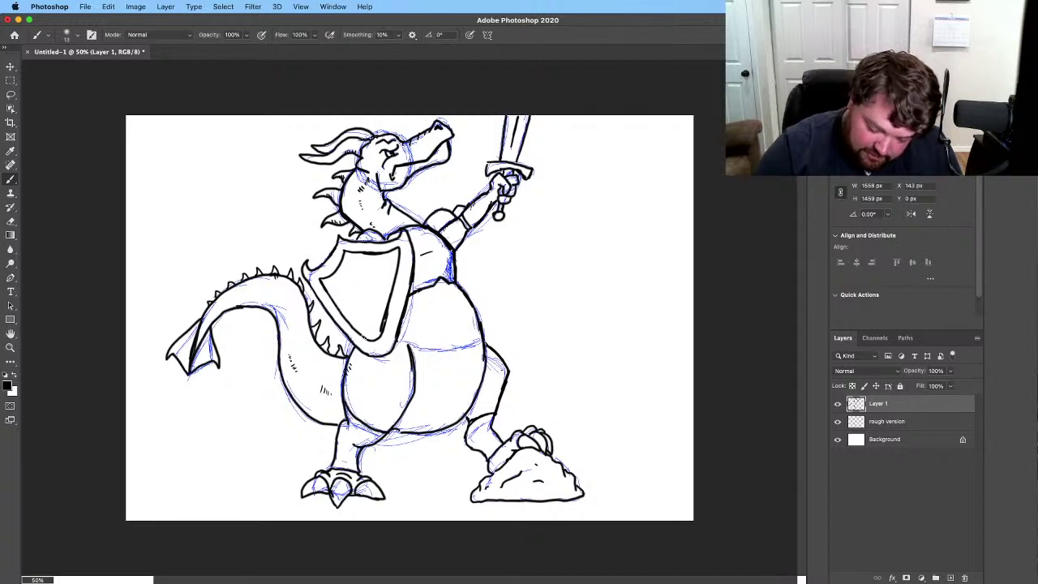
pyautogui.click(10, 220)
pyautogui.moveTo(387, 302)
pyautogui.mouseDown()
pyautogui.moveTo(387, 319)
pyautogui.moveTo(391, 286)
pyautogui.moveTo(367, 254)
pyautogui.moveTo(387, 244)
pyautogui.moveTo(381, 251)
pyautogui.mouseUp()
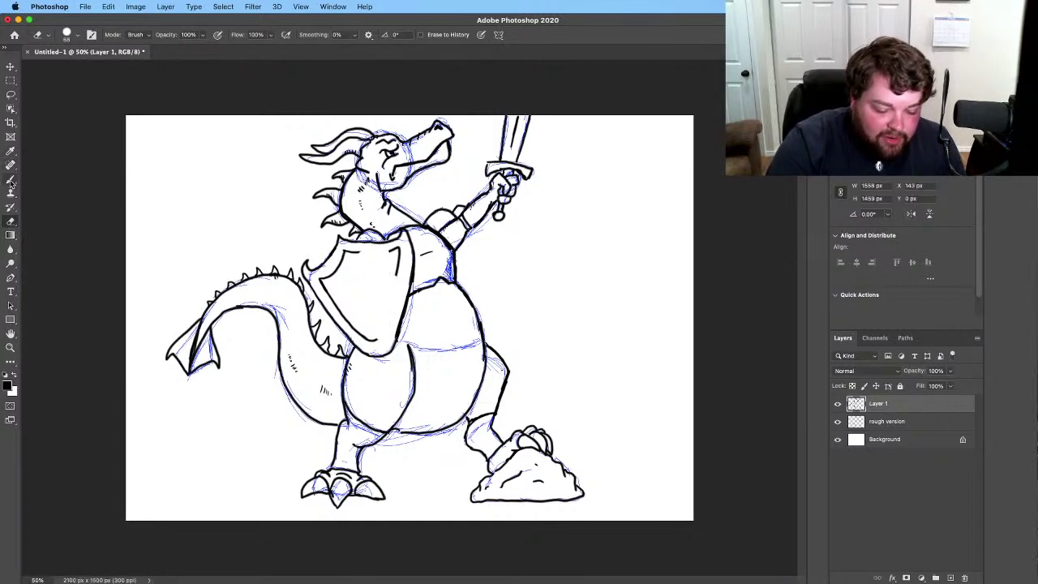
pyautogui.click(11, 179)
pyautogui.moveTo(353, 253); pyautogui.dragTo(389, 250)
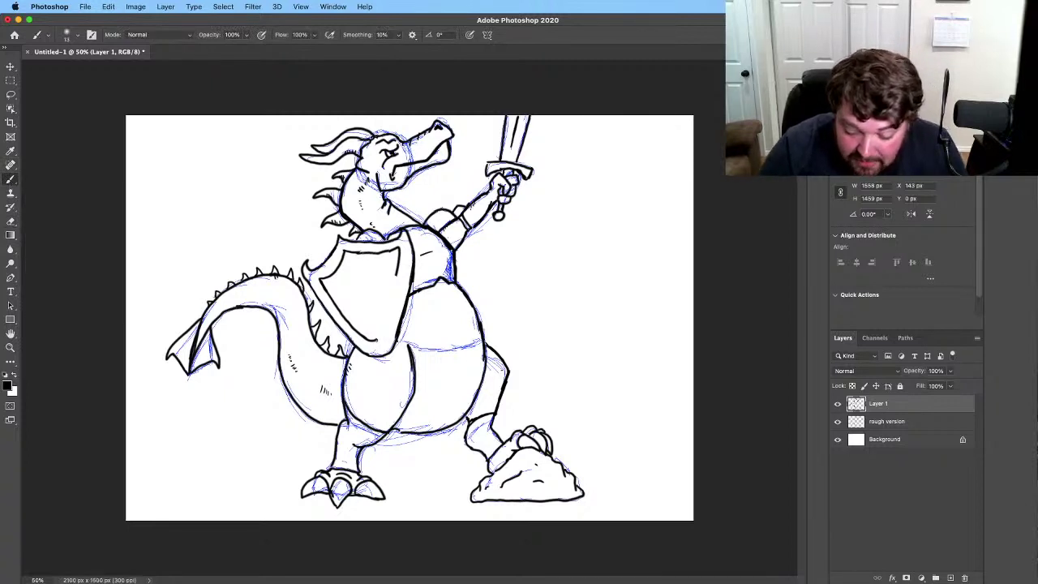
pyautogui.moveTo(380, 336); pyautogui.dragTo(395, 281)
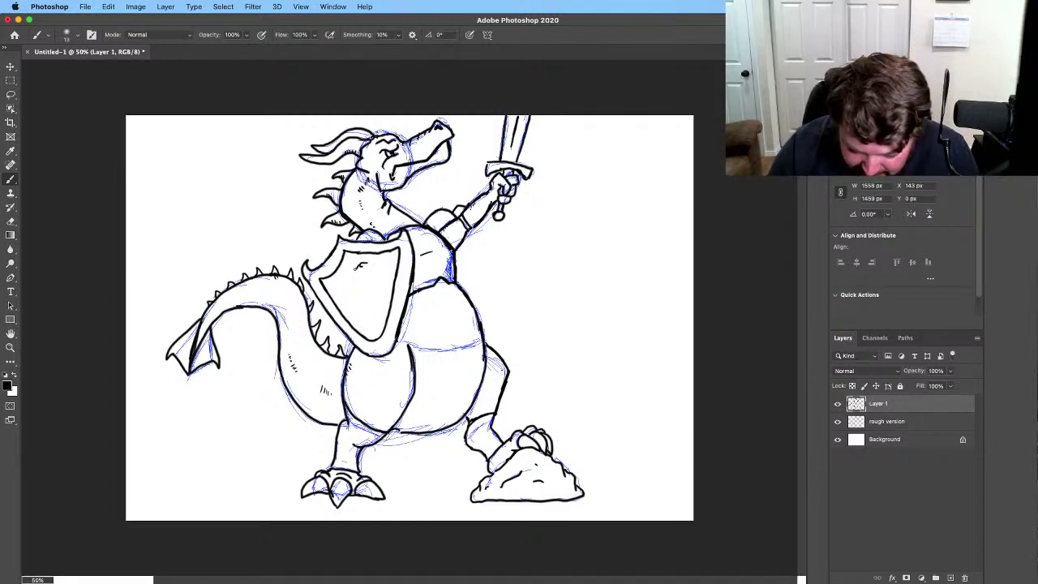
# Step: Ink a rampant dragon emblem on the shield's face, from its head near the upper edge down to its clawed legs at the tip
pyautogui.moveTo(350, 273); pyautogui.dragTo(376, 262)
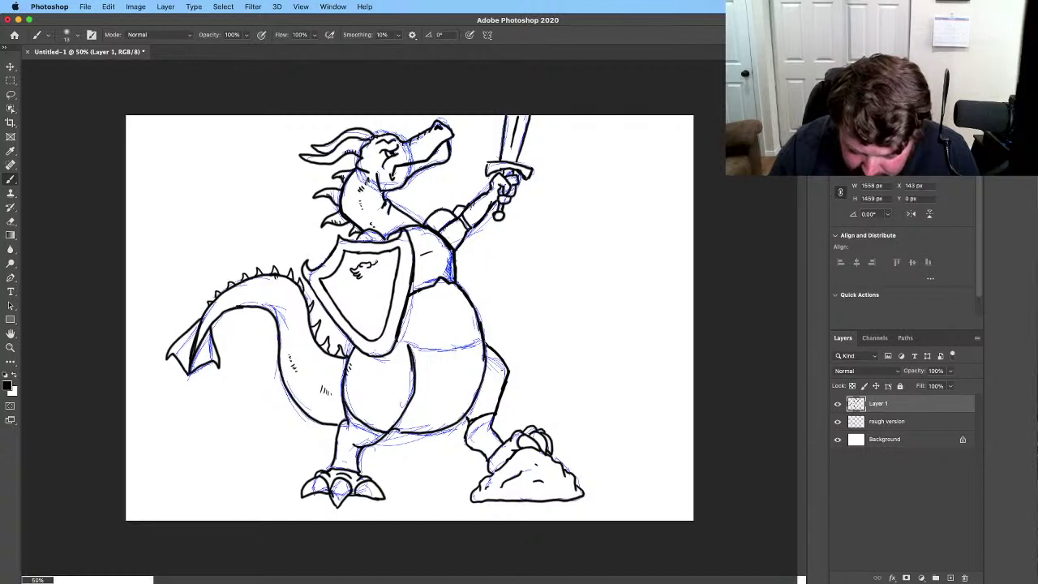
pyautogui.moveTo(375, 264); pyautogui.dragTo(376, 274)
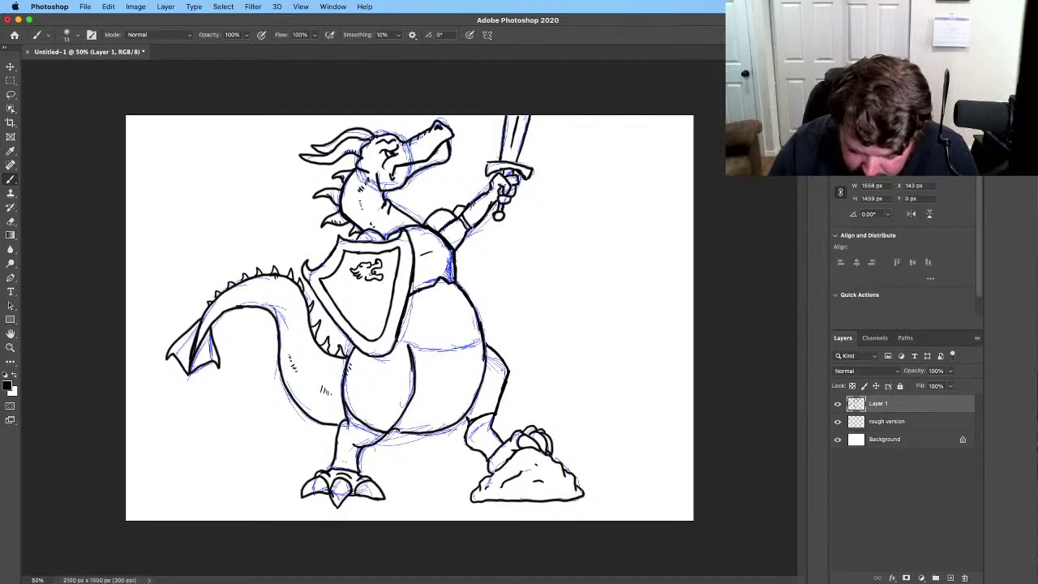
pyautogui.moveTo(376, 270)
pyautogui.mouseDown()
pyautogui.moveTo(389, 255)
pyautogui.moveTo(392, 283)
pyautogui.moveTo(398, 251)
pyautogui.moveTo(363, 287)
pyautogui.moveTo(370, 302)
pyautogui.moveTo(360, 288)
pyautogui.moveTo(343, 301)
pyautogui.moveTo(361, 313)
pyautogui.moveTo(381, 300)
pyautogui.mouseUp()
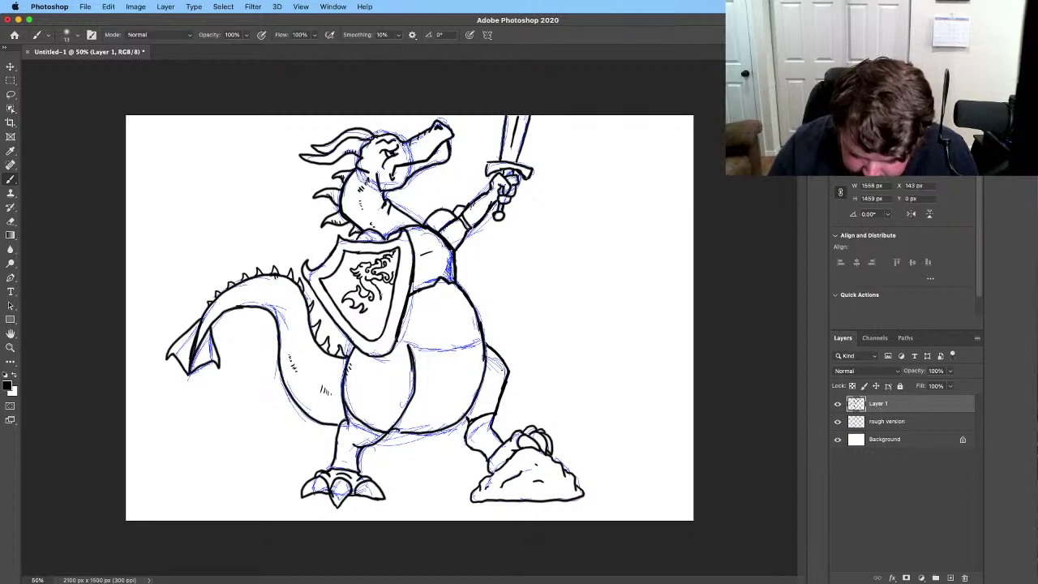
pyautogui.press('e')
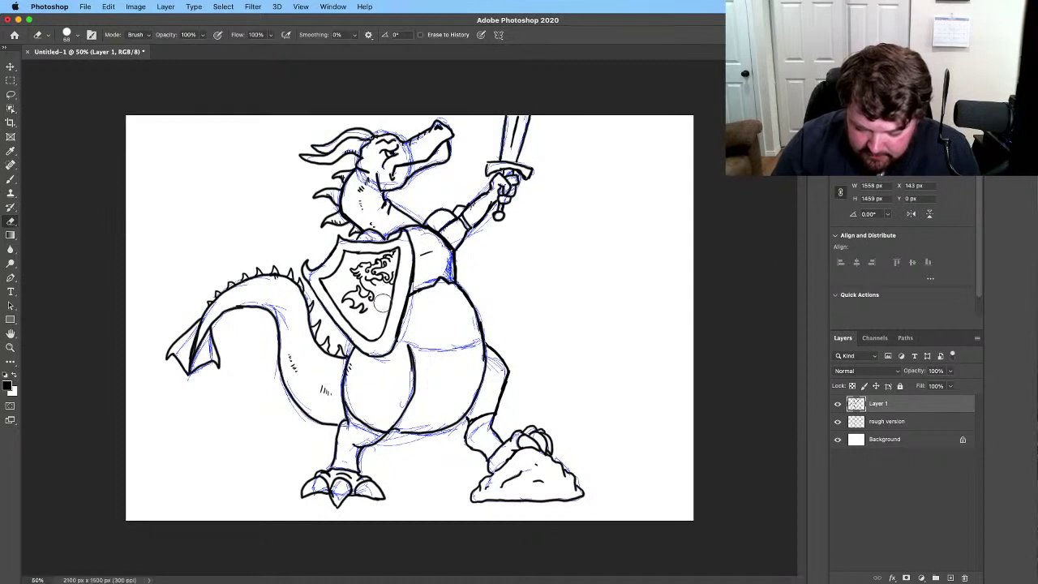
pyautogui.click(12, 180)
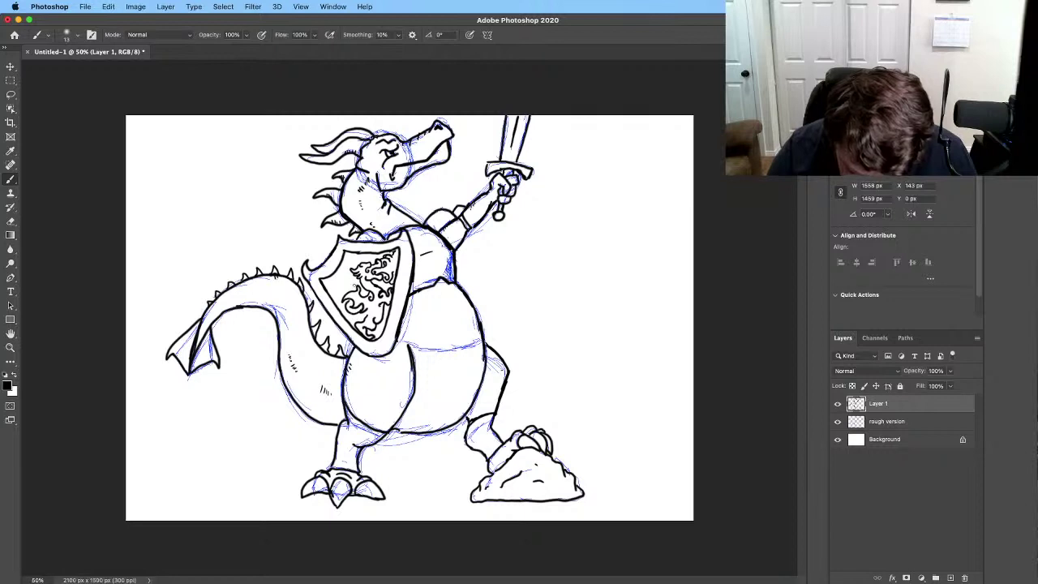
# Step: Finish the emblem's curling flourishes and add thin accent lines along the shield's border, undoing the last unwanted stroke
pyautogui.moveTo(355, 288); pyautogui.dragTo(338, 285)
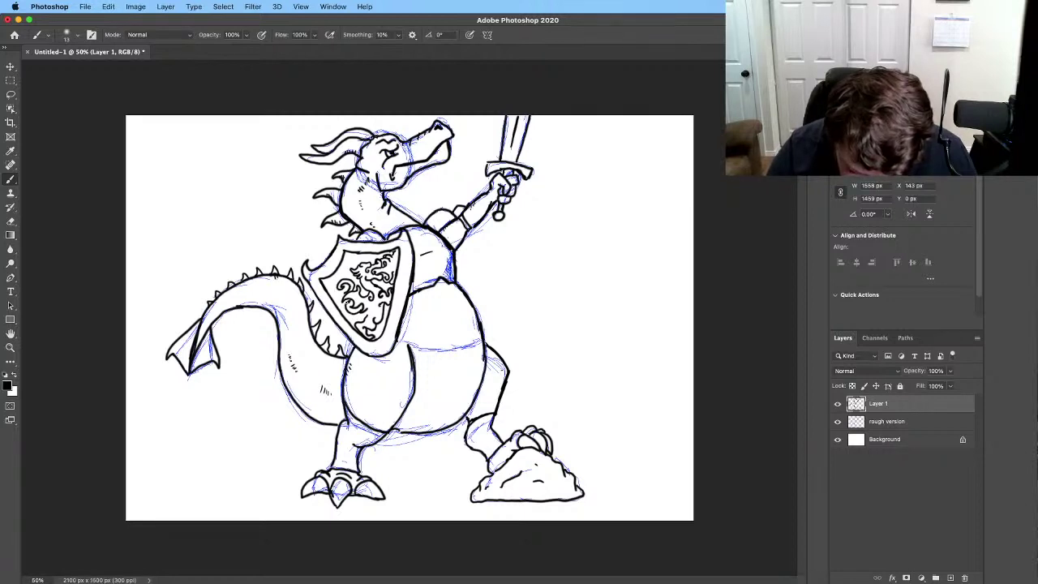
pyautogui.moveTo(337, 297); pyautogui.dragTo(342, 303)
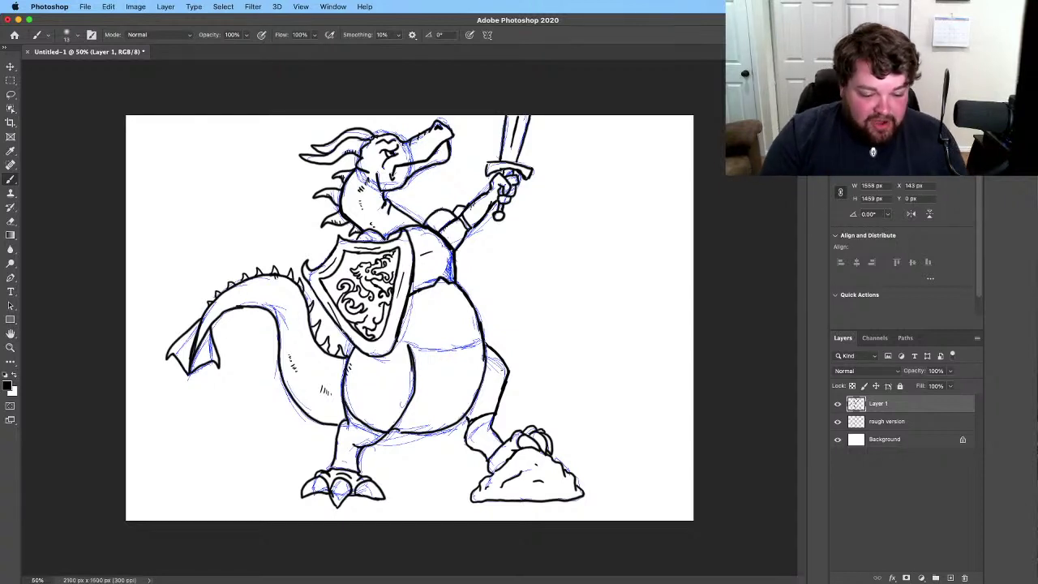
pyautogui.click(109, 7)
pyautogui.click(129, 23)
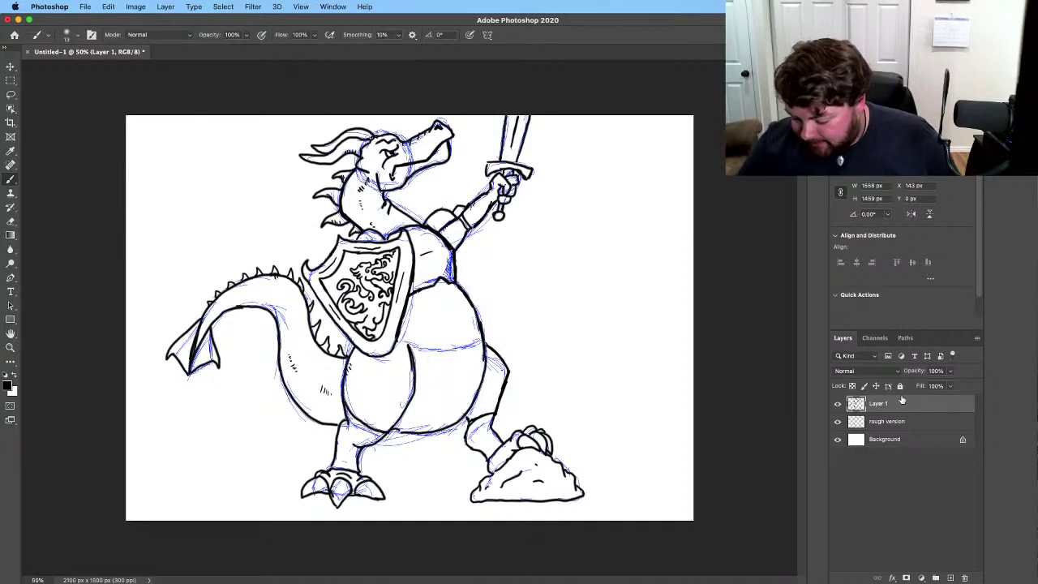
# Step: Hide the blue sketch by setting the "rough version" layer's opacity to 0%, and make Layer 1 active again
pyautogui.click(921, 424)
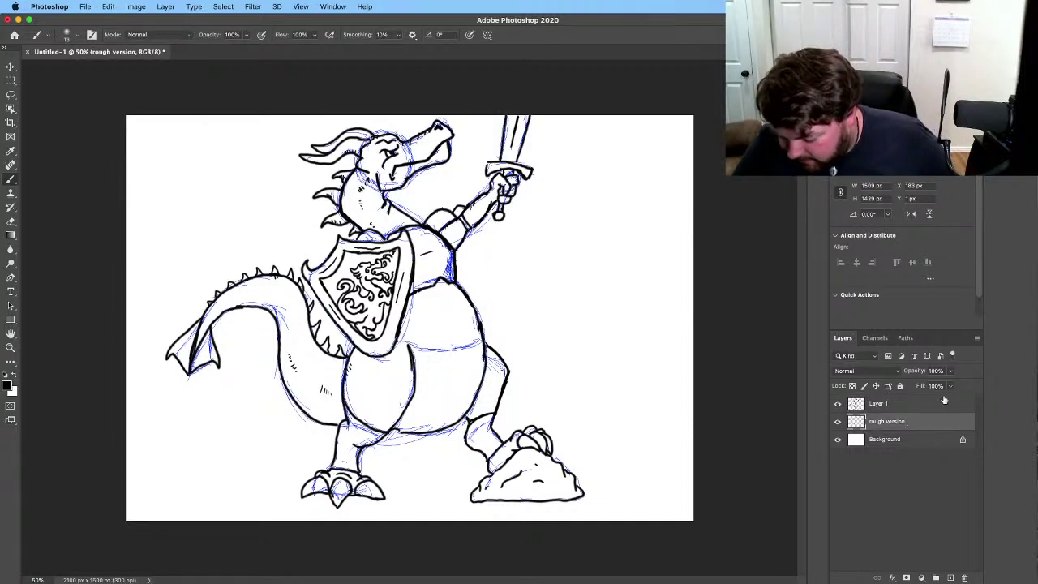
pyautogui.click(951, 389)
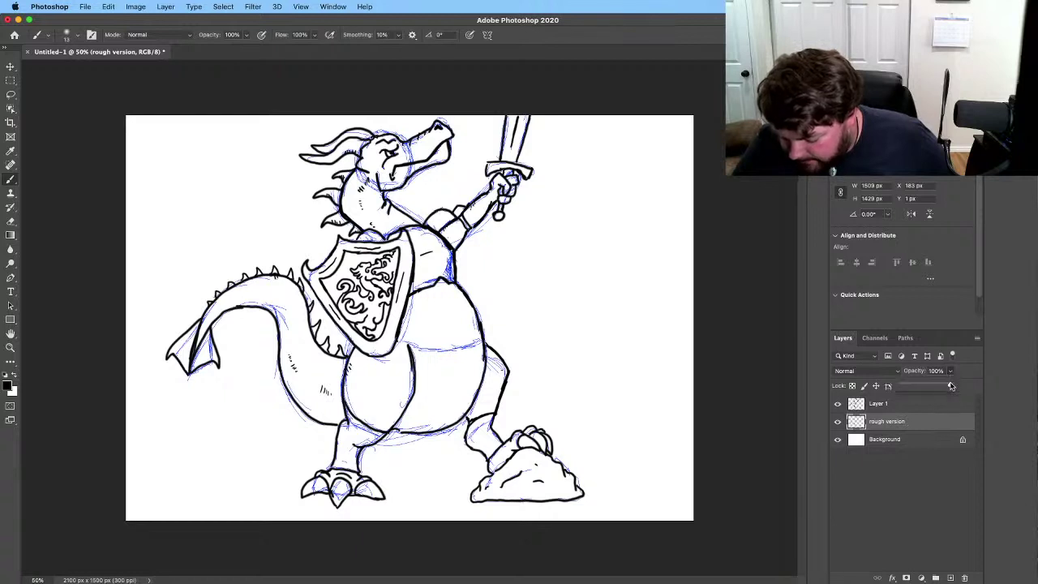
pyautogui.moveTo(951, 387); pyautogui.dragTo(843, 387)
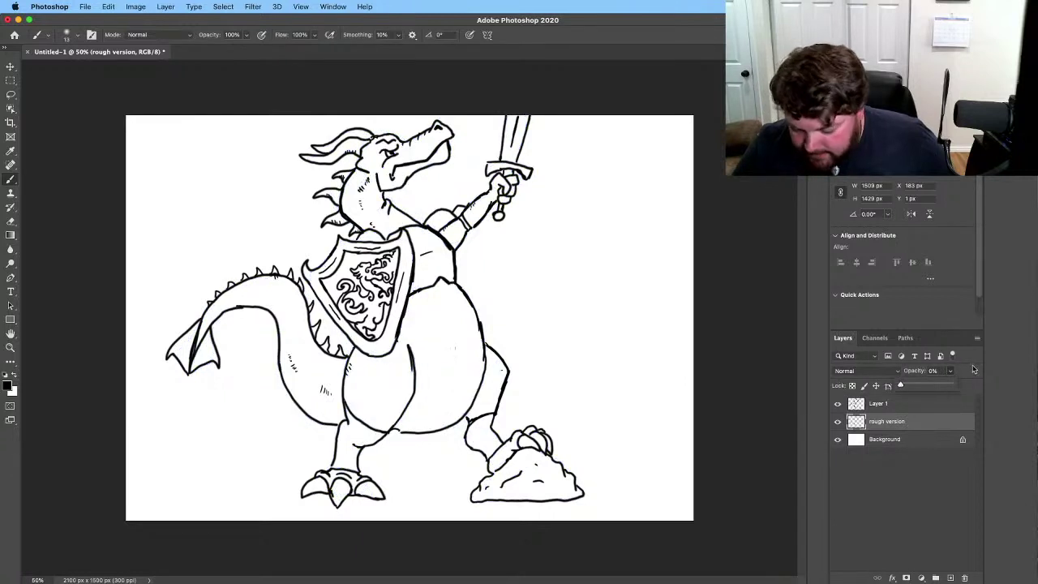
pyautogui.click(915, 405)
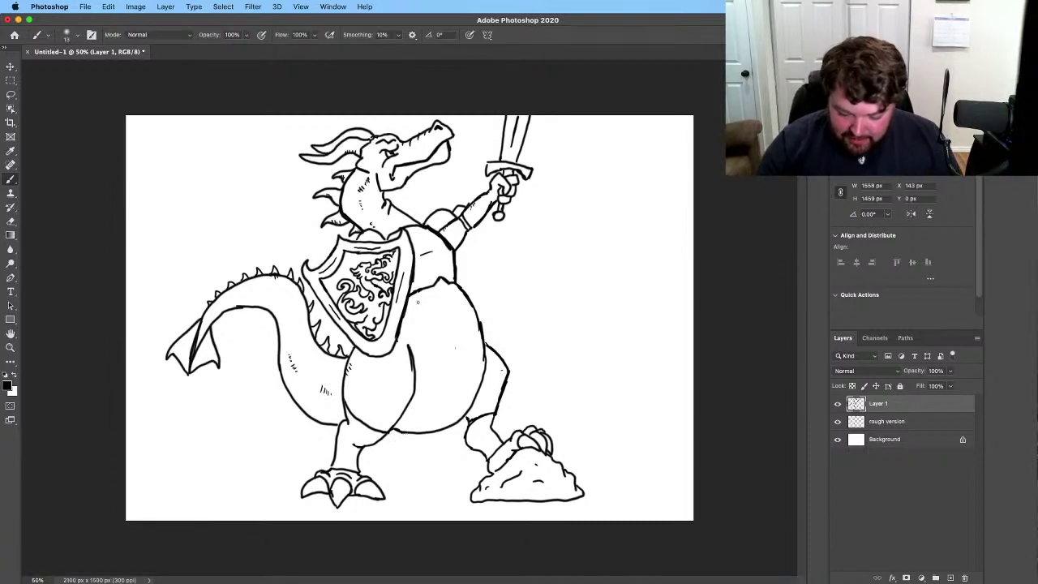
# Step: Add short scale marks beside the shield and thin curved crease lines across the belly and along the underside of the tail
pyautogui.moveTo(416, 300)
pyautogui.mouseDown()
pyautogui.moveTo(420, 350)
pyautogui.moveTo(465, 309)
pyautogui.mouseUp()
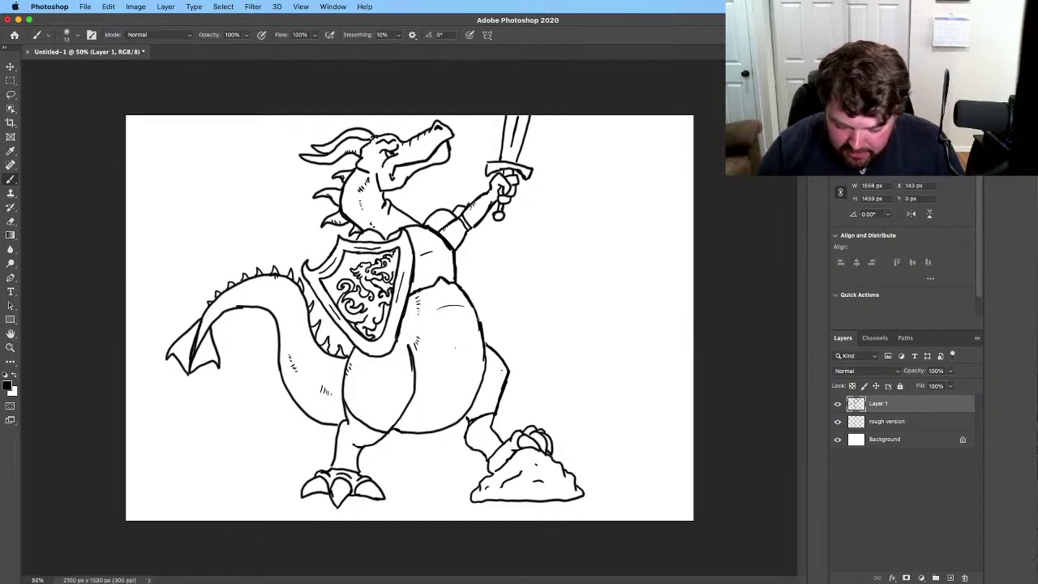
pyautogui.moveTo(439, 358); pyautogui.dragTo(467, 353)
pyautogui.moveTo(425, 399)
pyautogui.mouseDown()
pyautogui.moveTo(443, 410)
pyautogui.moveTo(408, 429)
pyautogui.mouseUp()
pyautogui.moveTo(317, 405)
pyautogui.mouseDown()
pyautogui.moveTo(315, 417)
pyautogui.moveTo(279, 352)
pyautogui.mouseUp()
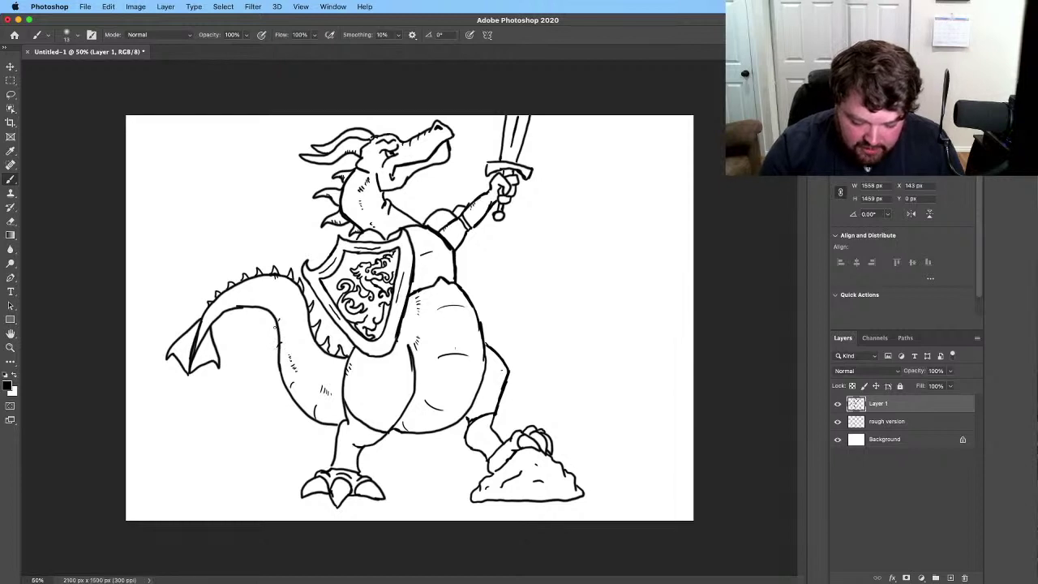
# Step: Erase the uneven throat line below the jaw, redraw it as a smooth curve, and add short fold lines down the front of the neck
pyautogui.click(10, 222)
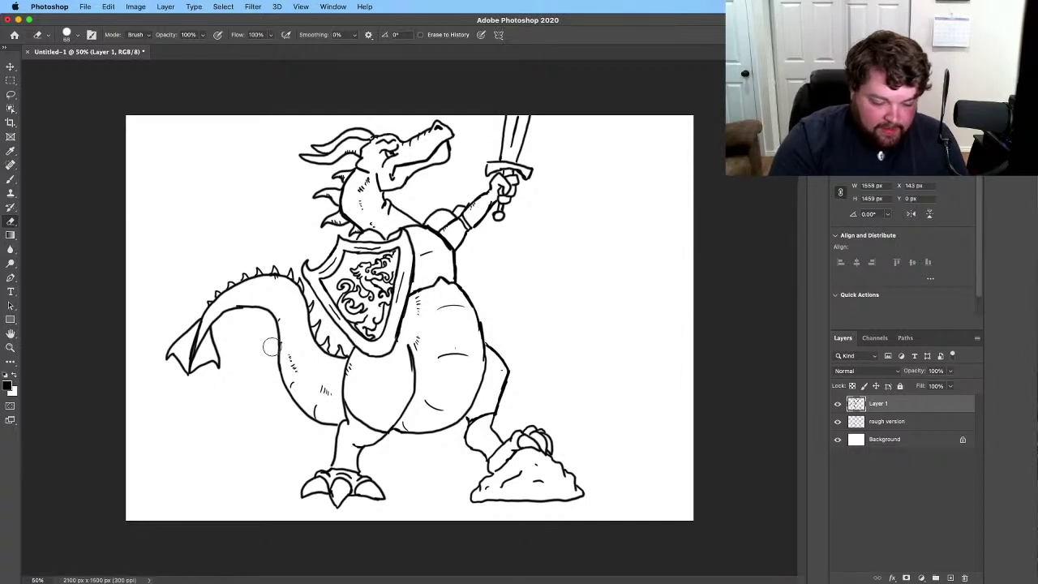
pyautogui.press('b')
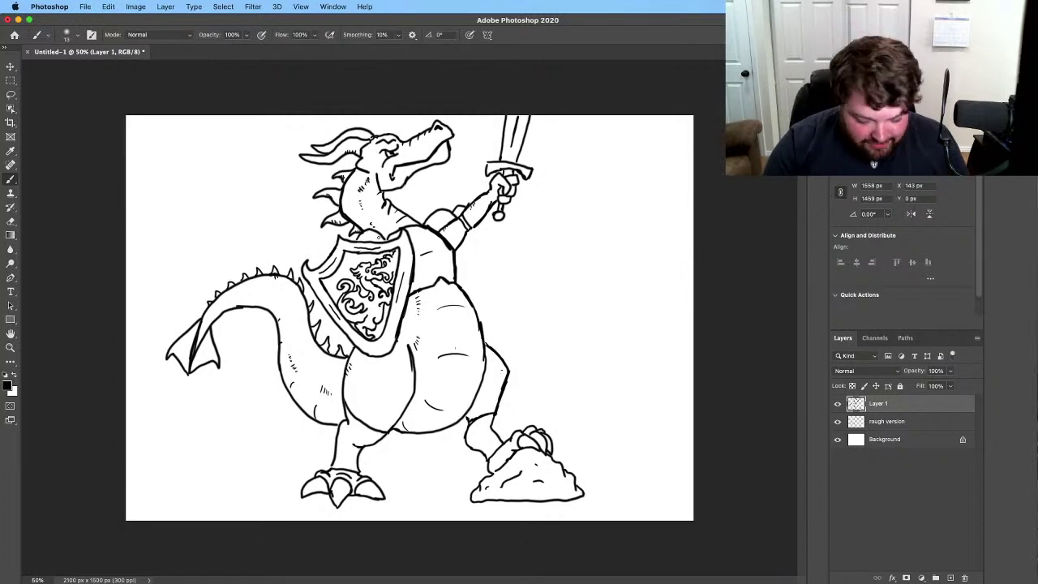
pyautogui.click(12, 222)
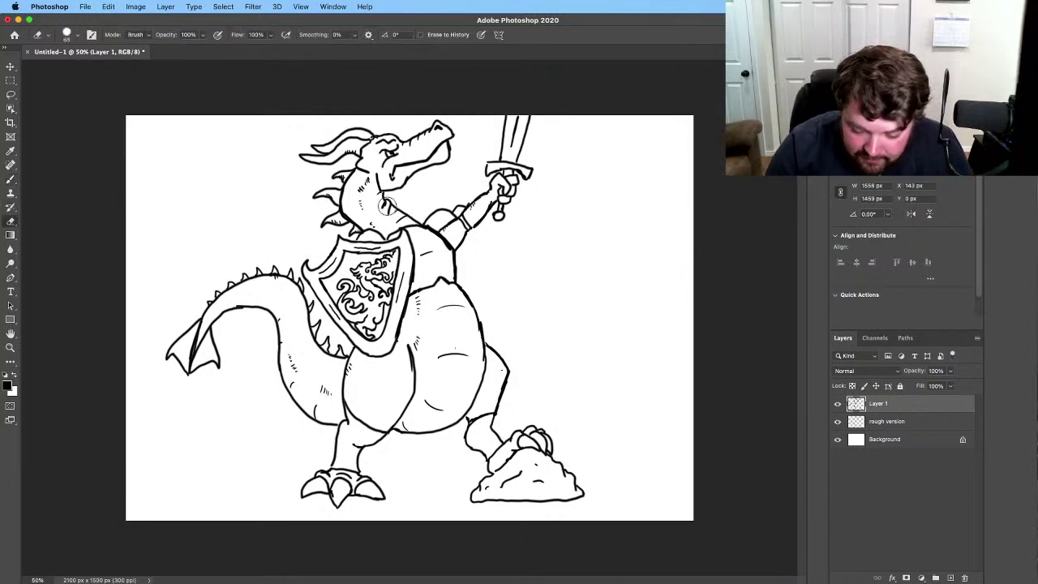
pyautogui.moveTo(387, 204); pyautogui.dragTo(389, 207)
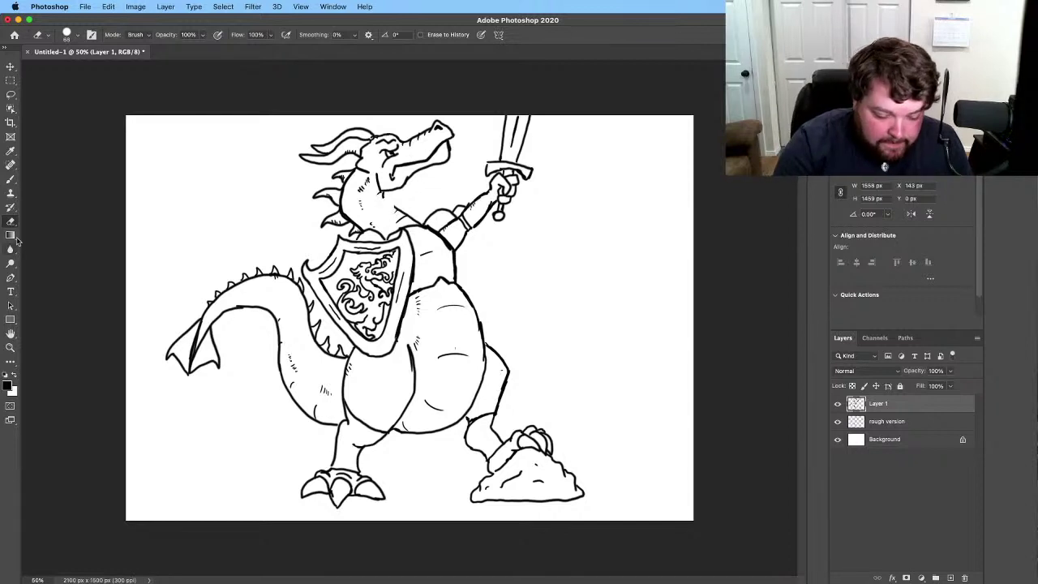
pyautogui.click(11, 179)
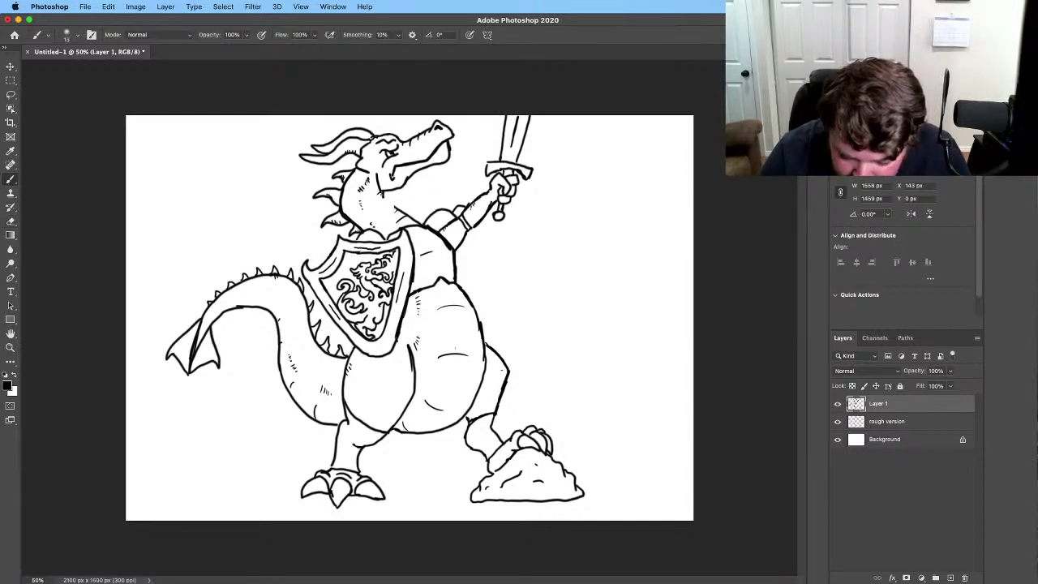
pyautogui.click(11, 221)
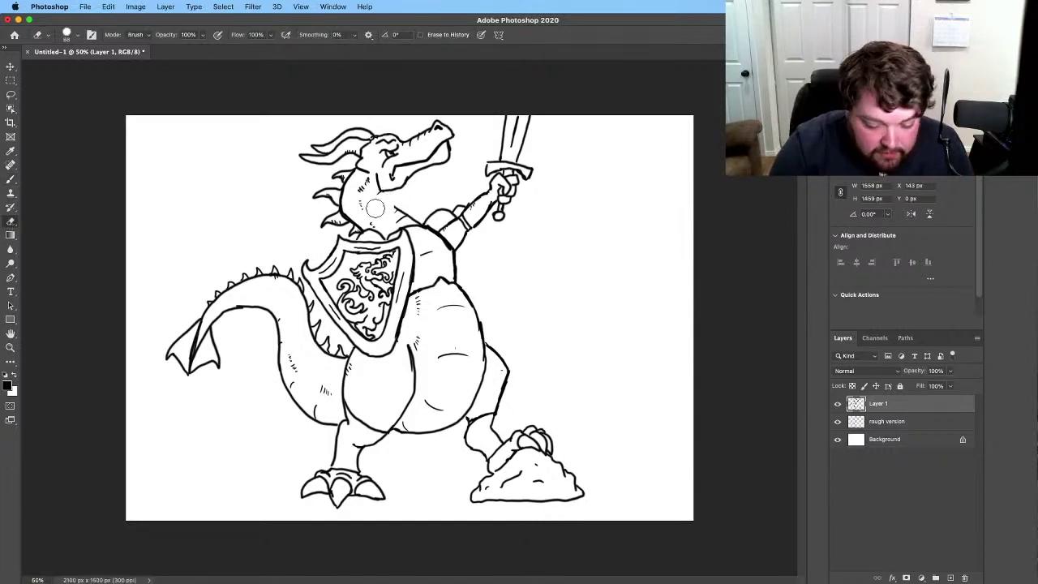
pyautogui.click(11, 178)
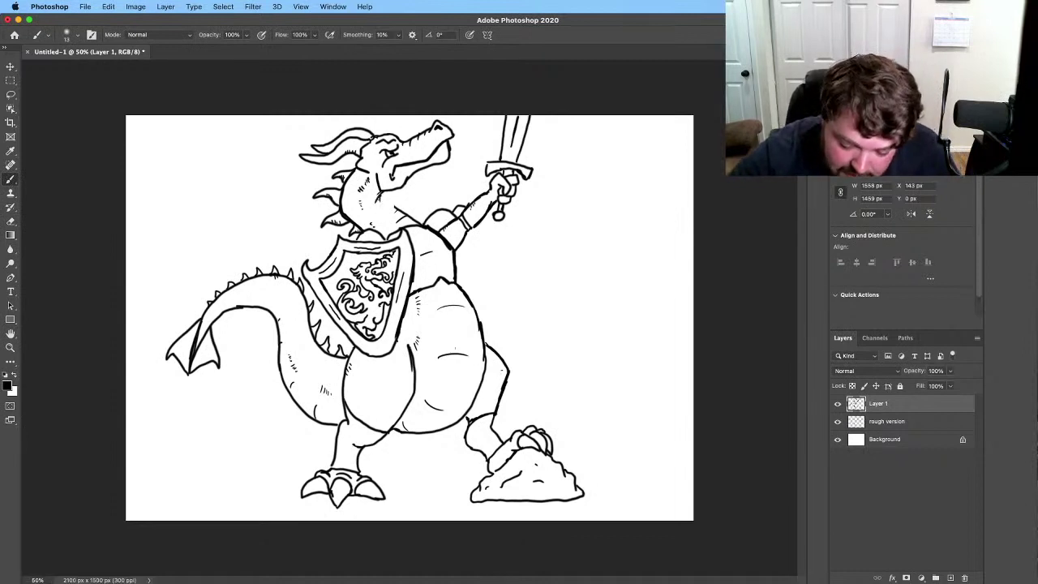
pyautogui.moveTo(380, 197); pyautogui.dragTo(391, 203)
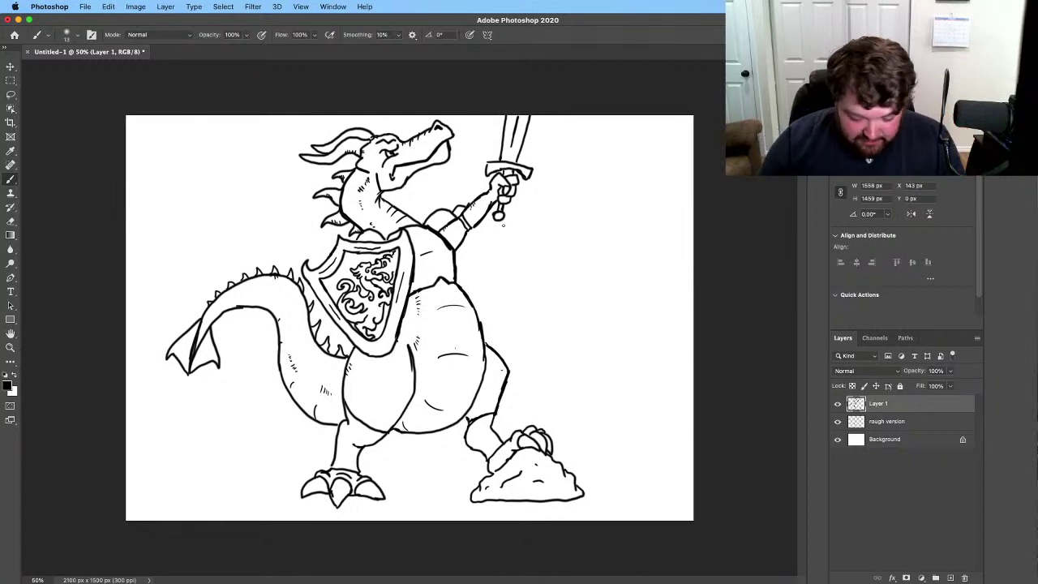
# Step: Erase the overlapping lines where the legs meet the belly and feet, then add small hatch marks to the horns and tail fin
pyautogui.click(11, 221)
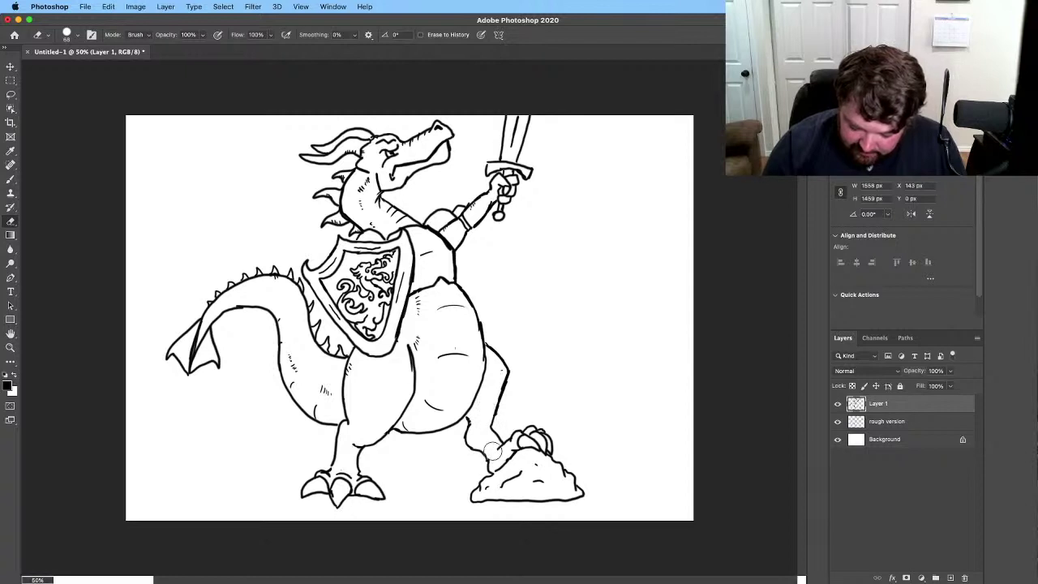
pyautogui.click(11, 179)
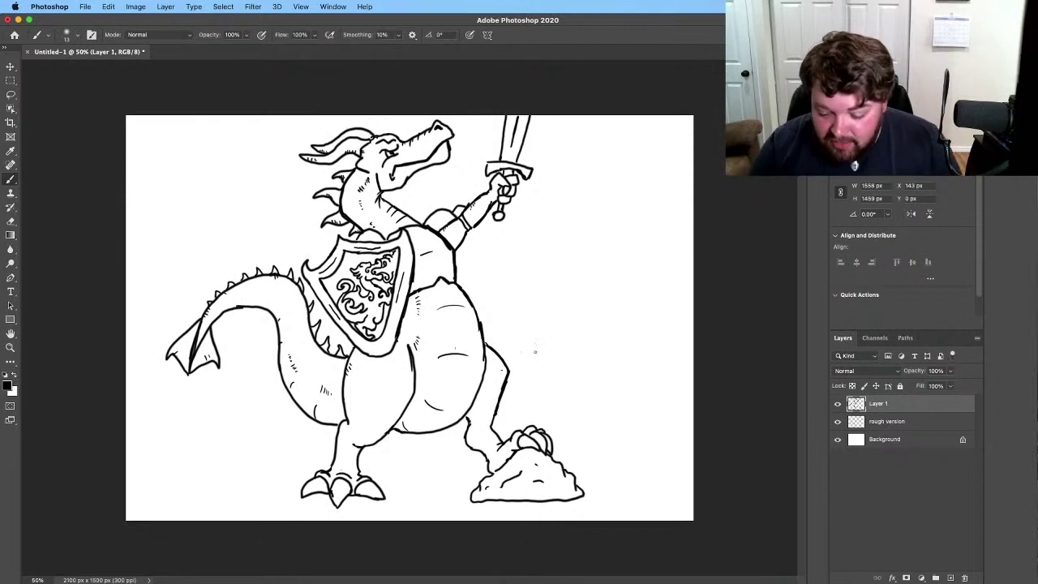
# Step: Create a new layer directly beneath Layer 1 and choose orange as the foreground colour
pyautogui.click(171, 9)
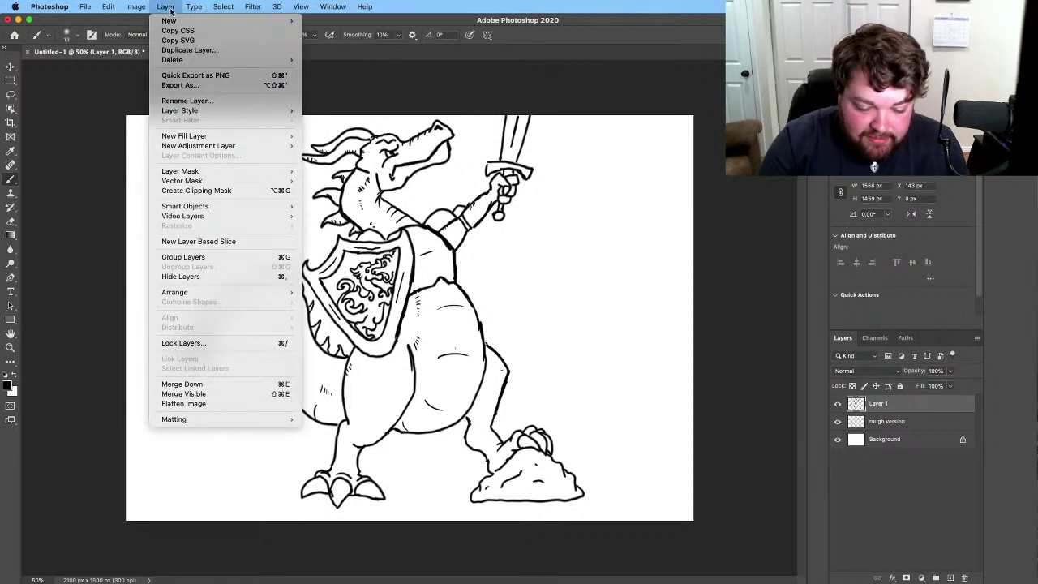
pyautogui.moveTo(209, 22)
pyautogui.click(349, 21)
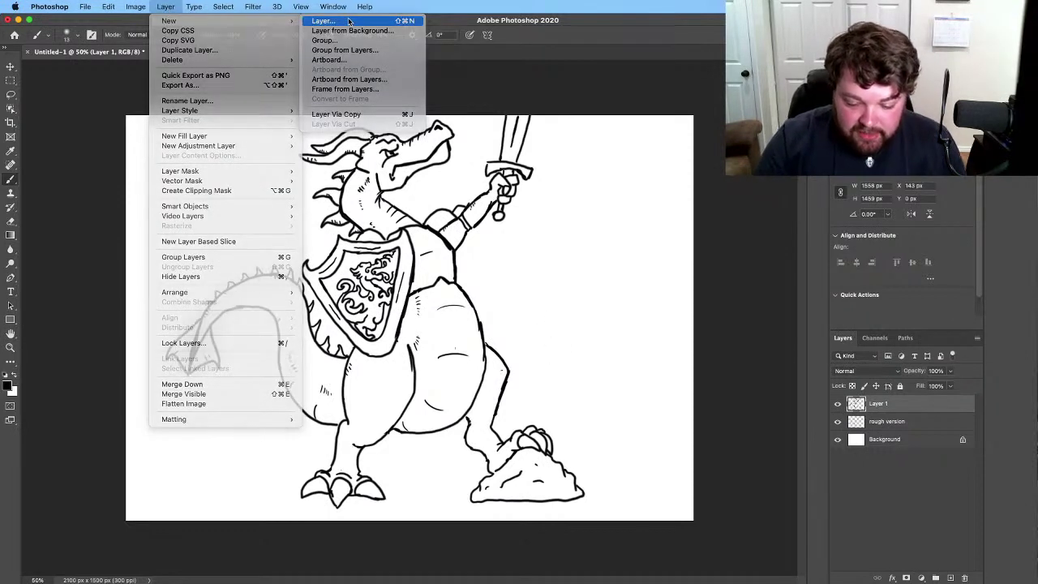
pyautogui.click(501, 235)
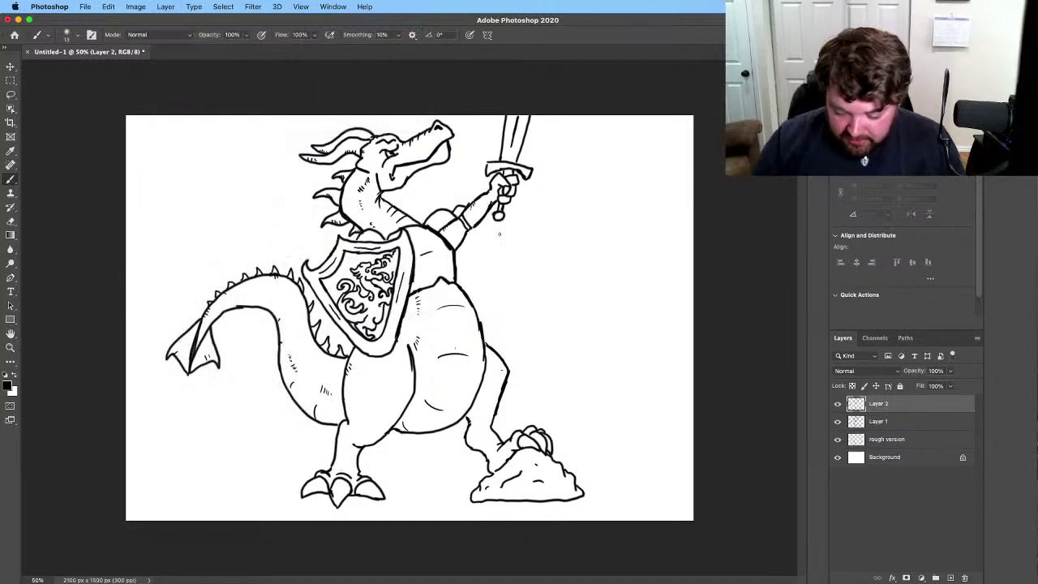
pyautogui.moveTo(892, 409); pyautogui.dragTo(895, 428)
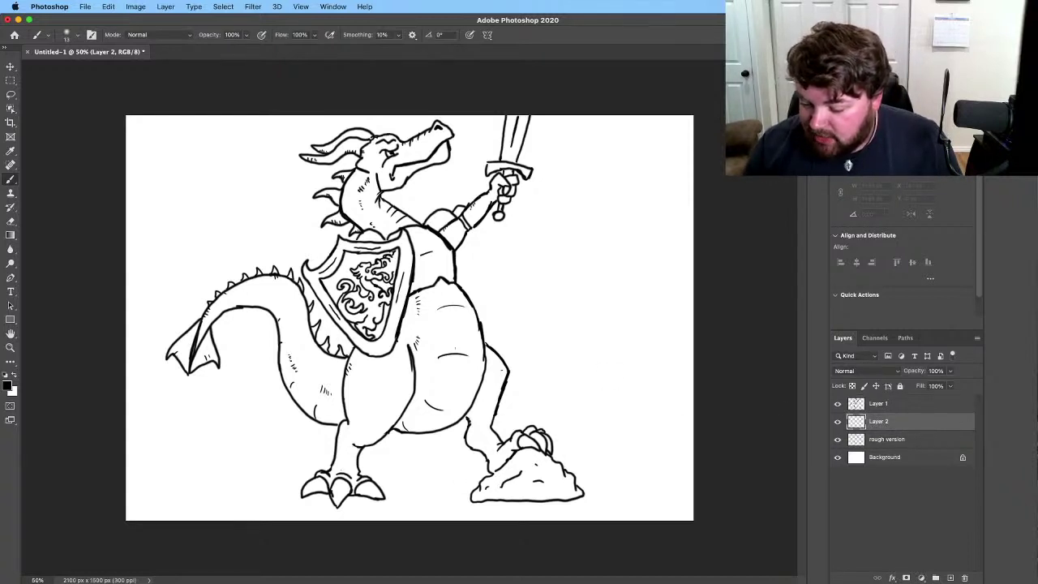
pyautogui.click(900, 102)
pyautogui.click(900, 101)
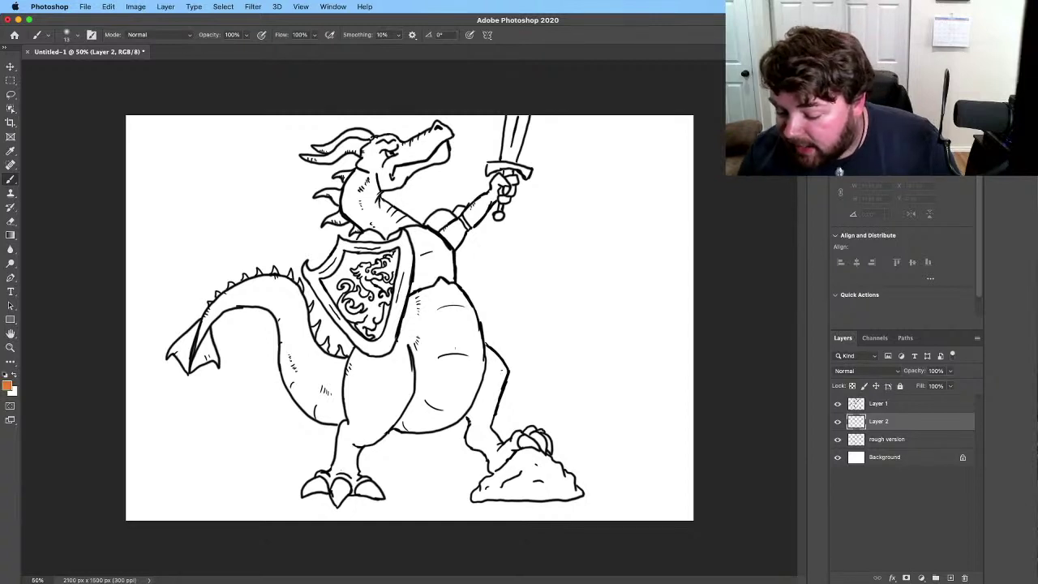
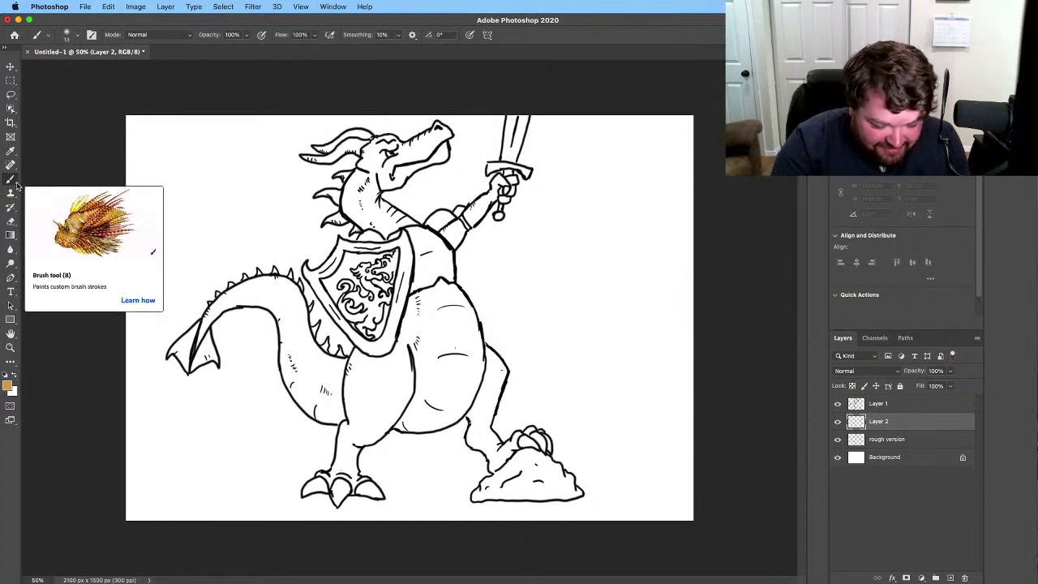
# Step: Set the brush size to 49 px and paint the near thigh and the strip of body beside the shield orange
pyautogui.click(77, 35)
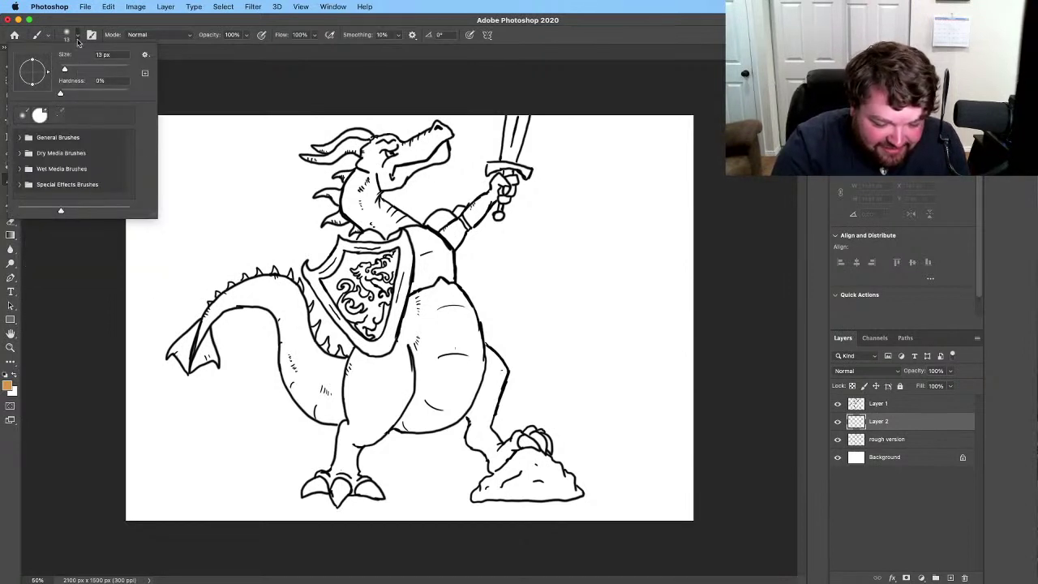
pyautogui.click(75, 37)
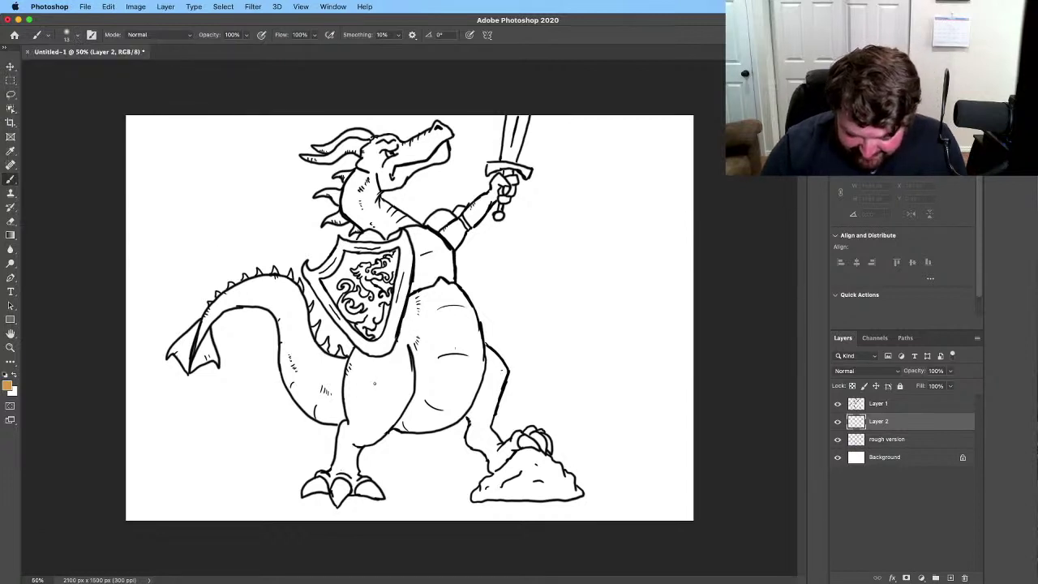
pyautogui.moveTo(358, 395); pyautogui.dragTo(361, 369)
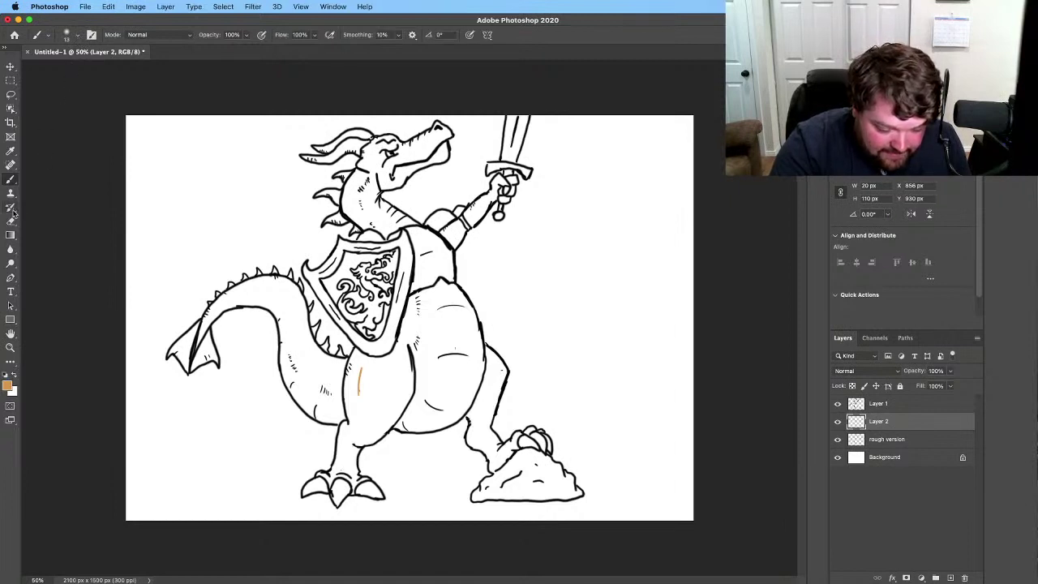
pyautogui.click(78, 37)
pyautogui.moveTo(66, 75); pyautogui.dragTo(72, 74)
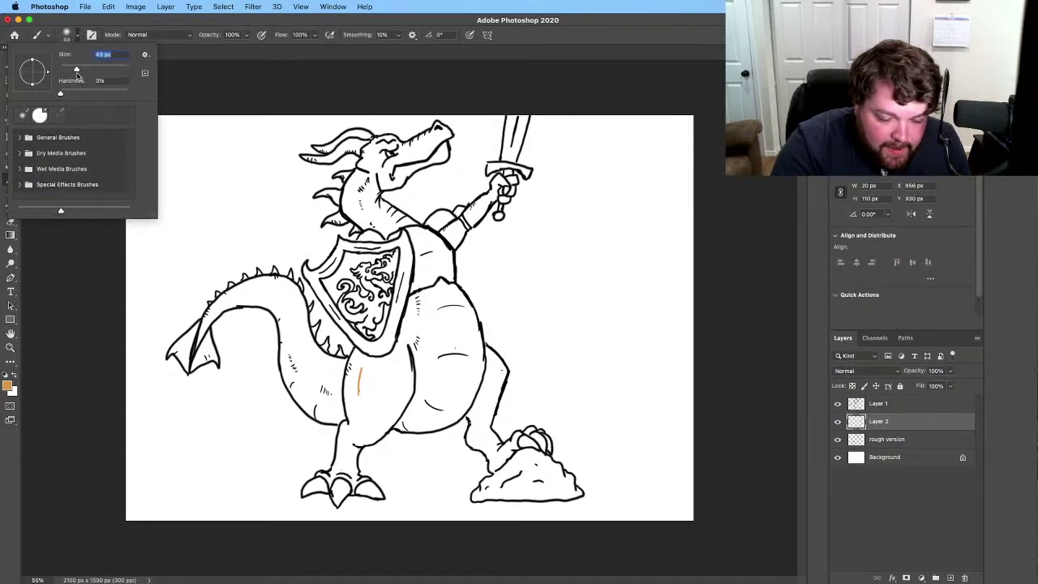
pyautogui.press('Return')
pyautogui.moveTo(376, 378)
pyautogui.mouseDown()
pyautogui.moveTo(354, 406)
pyautogui.moveTo(357, 350)
pyautogui.moveTo(350, 398)
pyautogui.moveTo(353, 364)
pyautogui.moveTo(362, 417)
pyautogui.moveTo(346, 385)
pyautogui.moveTo(353, 423)
pyautogui.moveTo(349, 389)
pyautogui.moveTo(364, 415)
pyautogui.moveTo(382, 390)
pyautogui.moveTo(374, 424)
pyautogui.moveTo(393, 397)
pyautogui.moveTo(377, 432)
pyautogui.moveTo(399, 405)
pyautogui.moveTo(395, 419)
pyautogui.moveTo(399, 410)
pyautogui.moveTo(368, 373)
pyautogui.moveTo(377, 364)
pyautogui.moveTo(360, 352)
pyautogui.moveTo(384, 361)
pyautogui.moveTo(395, 350)
pyautogui.moveTo(371, 379)
pyautogui.moveTo(378, 401)
pyautogui.moveTo(389, 361)
pyautogui.moveTo(399, 355)
pyautogui.moveTo(395, 397)
pyautogui.moveTo(406, 357)
pyautogui.moveTo(406, 401)
pyautogui.moveTo(400, 320)
pyautogui.moveTo(412, 303)
pyautogui.moveTo(403, 347)
pyautogui.mouseUp()
pyautogui.moveTo(414, 296); pyautogui.dragTo(413, 326)
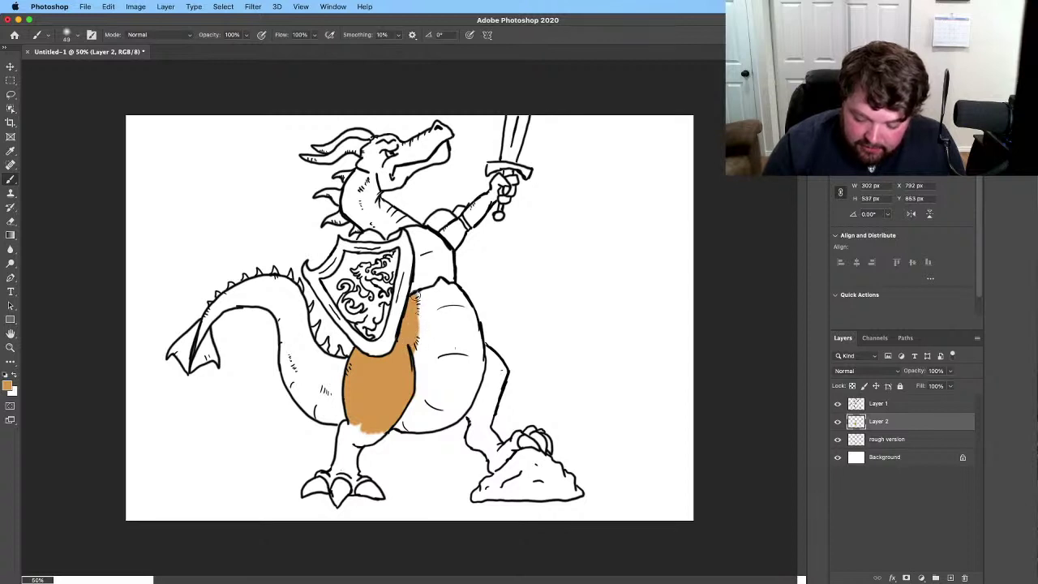
# Step: Paint the thick base of the tail, the back of the neck and the whole head orange, leaving the underside uncoloured
pyautogui.moveTo(307, 372)
pyautogui.mouseDown()
pyautogui.moveTo(338, 394)
pyautogui.moveTo(301, 367)
pyautogui.moveTo(306, 377)
pyautogui.moveTo(289, 346)
pyautogui.moveTo(301, 372)
pyautogui.moveTo(277, 314)
pyautogui.moveTo(325, 391)
pyautogui.moveTo(304, 372)
pyautogui.moveTo(326, 391)
pyautogui.moveTo(306, 374)
pyautogui.moveTo(343, 389)
pyautogui.moveTo(321, 377)
pyautogui.moveTo(347, 388)
pyautogui.moveTo(332, 384)
pyautogui.moveTo(347, 371)
pyautogui.moveTo(304, 343)
pyautogui.moveTo(341, 363)
pyautogui.moveTo(302, 345)
pyautogui.moveTo(313, 368)
pyautogui.moveTo(297, 331)
pyautogui.moveTo(303, 305)
pyautogui.moveTo(303, 336)
pyautogui.moveTo(294, 299)
pyautogui.mouseUp()
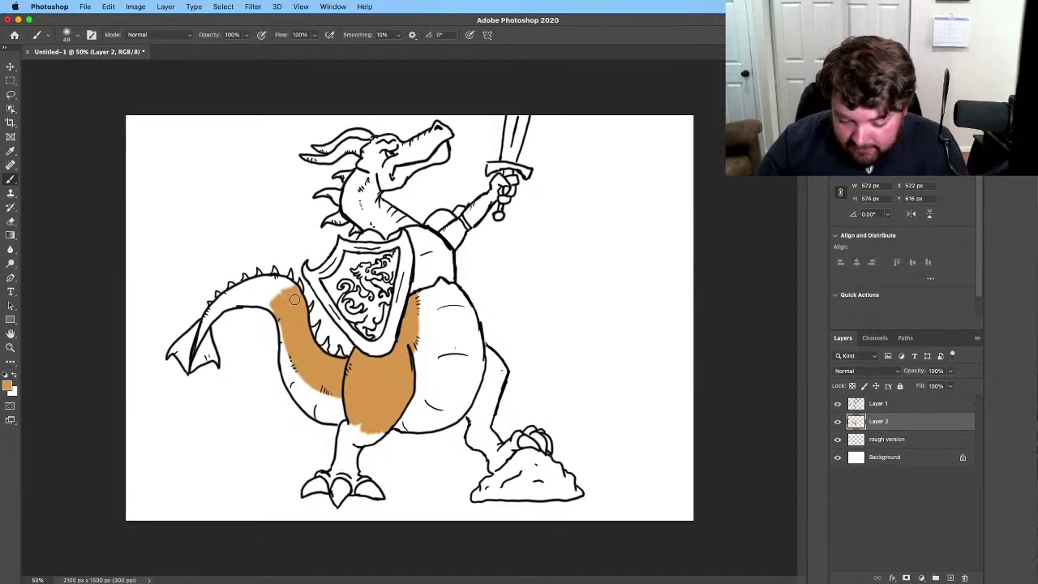
pyautogui.moveTo(349, 188)
pyautogui.mouseDown()
pyautogui.moveTo(370, 225)
pyautogui.moveTo(357, 190)
pyautogui.moveTo(368, 175)
pyautogui.moveTo(358, 172)
pyautogui.moveTo(351, 200)
pyautogui.moveTo(360, 216)
pyautogui.moveTo(363, 176)
pyautogui.mouseUp()
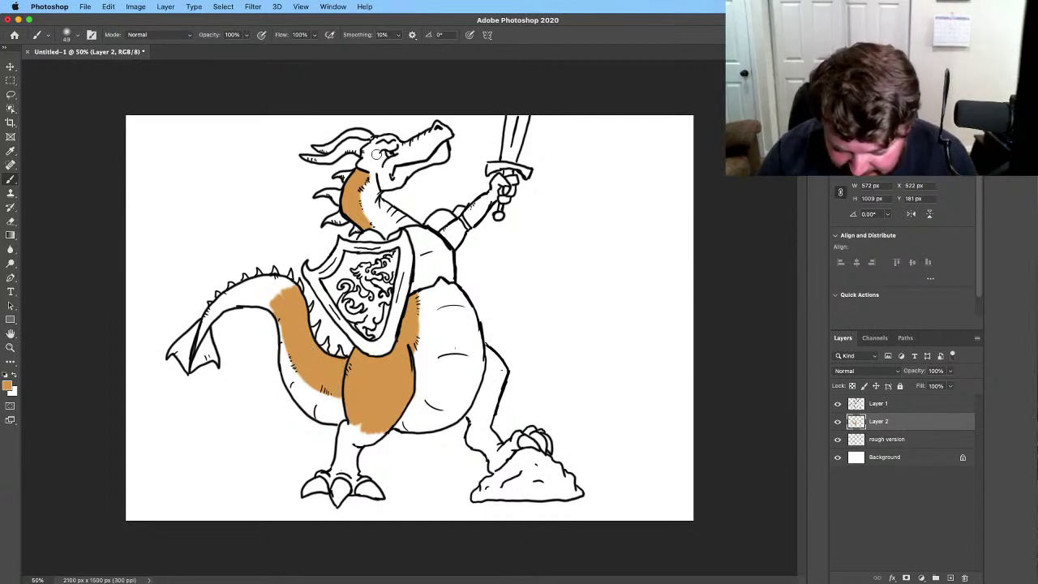
pyautogui.moveTo(375, 153)
pyautogui.mouseDown()
pyautogui.moveTo(360, 164)
pyautogui.moveTo(382, 183)
pyautogui.moveTo(389, 162)
pyautogui.moveTo(385, 183)
pyautogui.moveTo(401, 181)
pyautogui.moveTo(406, 159)
pyautogui.moveTo(397, 175)
pyautogui.moveTo(418, 161)
pyautogui.moveTo(398, 172)
pyautogui.moveTo(395, 149)
pyautogui.moveTo(414, 143)
pyautogui.moveTo(430, 159)
pyautogui.moveTo(442, 151)
pyautogui.moveTo(436, 160)
pyautogui.moveTo(426, 136)
pyautogui.moveTo(443, 139)
pyautogui.mouseUp()
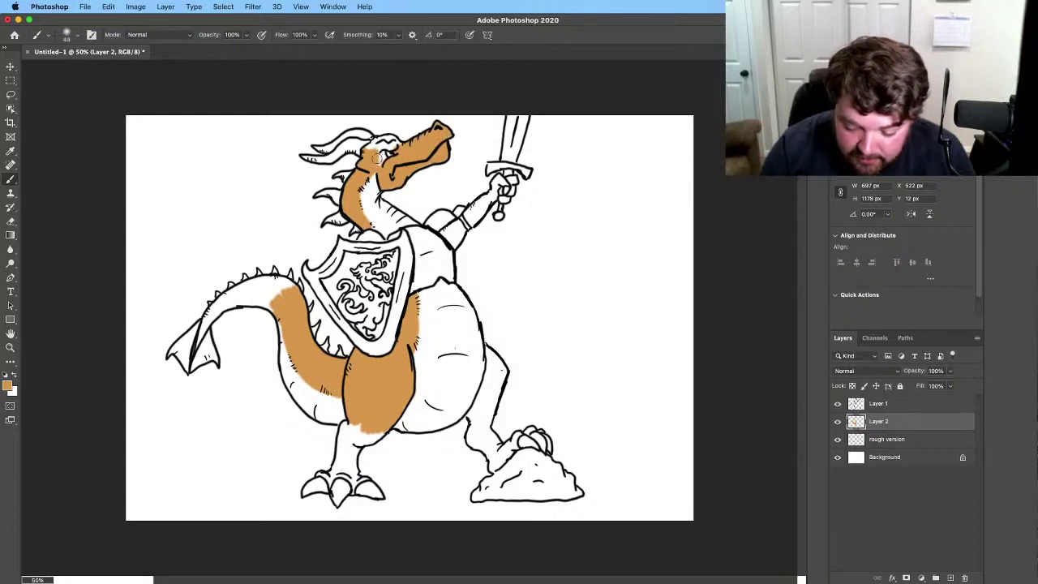
pyautogui.moveTo(377, 159)
pyautogui.mouseDown()
pyautogui.moveTo(373, 141)
pyautogui.moveTo(391, 142)
pyautogui.mouseUp()
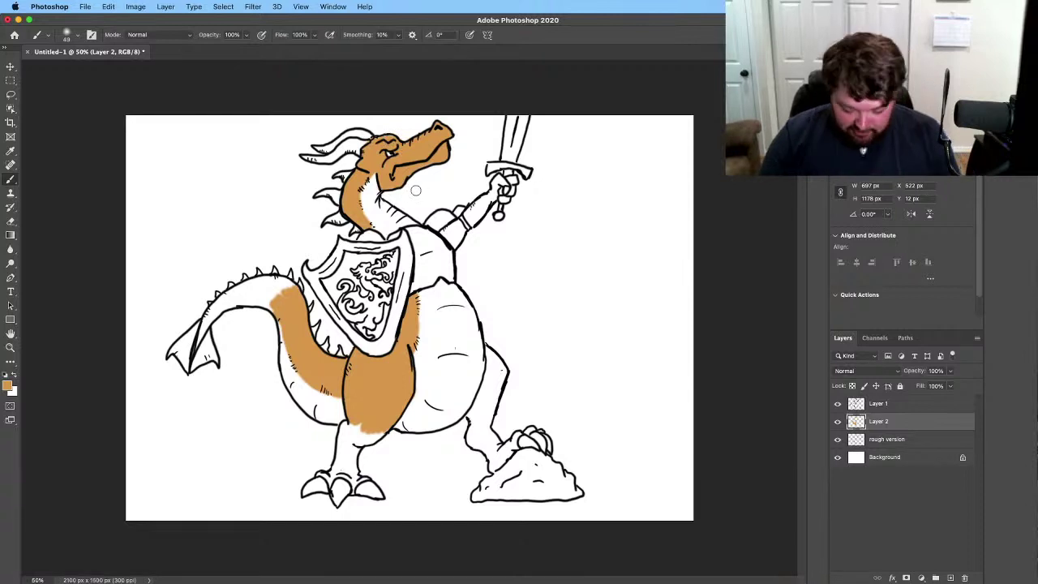
# Step: Paint the remaining curve of the tail up to the fin and the lower part of the standing leg and foot orange
pyautogui.moveTo(207, 316)
pyautogui.mouseDown()
pyautogui.moveTo(195, 348)
pyautogui.moveTo(209, 323)
pyautogui.mouseUp()
pyautogui.moveTo(205, 318)
pyautogui.mouseDown()
pyautogui.moveTo(242, 294)
pyautogui.moveTo(268, 297)
pyautogui.moveTo(274, 305)
pyautogui.moveTo(240, 301)
pyautogui.moveTo(276, 312)
pyautogui.moveTo(235, 289)
pyautogui.moveTo(287, 281)
pyautogui.moveTo(277, 297)
pyautogui.moveTo(258, 289)
pyautogui.moveTo(276, 289)
pyautogui.mouseUp()
pyautogui.moveTo(339, 459)
pyautogui.mouseDown()
pyautogui.moveTo(327, 482)
pyautogui.moveTo(320, 473)
pyautogui.moveTo(346, 474)
pyautogui.moveTo(334, 456)
pyautogui.moveTo(341, 430)
pyautogui.moveTo(348, 422)
pyautogui.moveTo(339, 459)
pyautogui.moveTo(388, 419)
pyautogui.moveTo(341, 468)
pyautogui.moveTo(355, 488)
pyautogui.moveTo(367, 477)
pyautogui.moveTo(354, 473)
pyautogui.mouseUp()
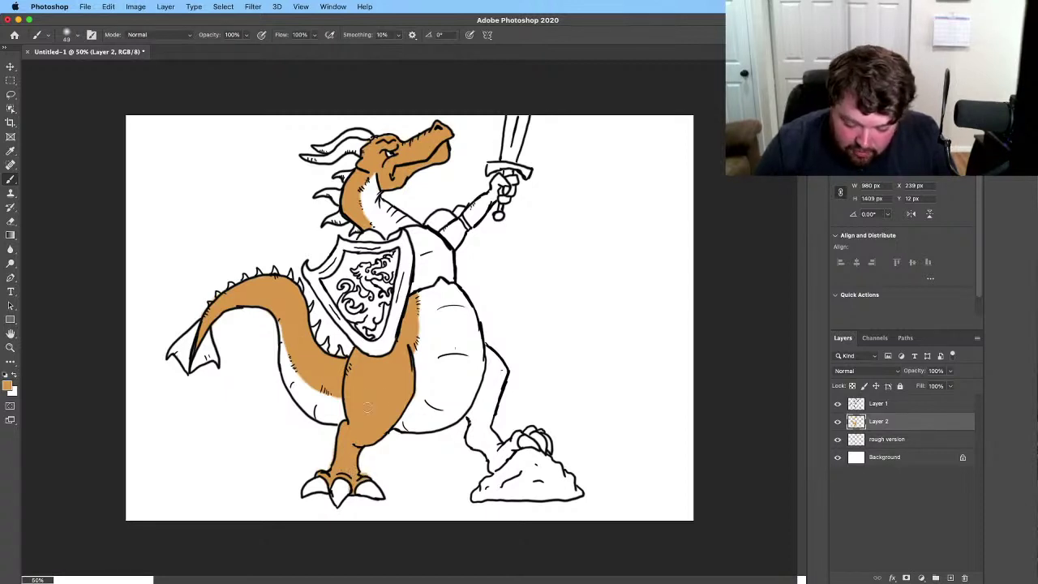
# Step: Paint the far leg and its foot resting on the rock orange, leaving the claws white
pyautogui.moveTo(477, 414)
pyautogui.mouseDown()
pyautogui.moveTo(485, 393)
pyautogui.moveTo(470, 418)
pyautogui.moveTo(493, 391)
pyautogui.moveTo(496, 406)
pyautogui.moveTo(479, 383)
pyautogui.moveTo(486, 351)
pyautogui.moveTo(503, 377)
pyautogui.moveTo(491, 363)
pyautogui.mouseUp()
pyautogui.moveTo(478, 424)
pyautogui.mouseDown()
pyautogui.moveTo(490, 415)
pyautogui.moveTo(471, 438)
pyautogui.moveTo(496, 442)
pyautogui.moveTo(472, 442)
pyautogui.moveTo(495, 454)
pyautogui.moveTo(492, 467)
pyautogui.moveTo(509, 444)
pyautogui.moveTo(503, 463)
pyautogui.mouseUp()
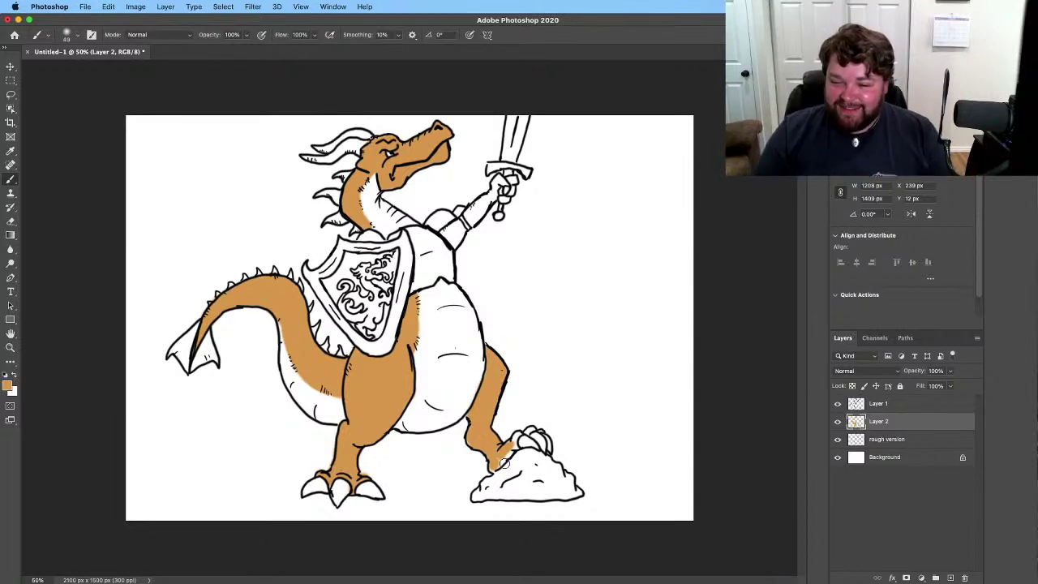
pyautogui.moveTo(512, 436)
pyautogui.mouseDown()
pyautogui.moveTo(499, 463)
pyautogui.moveTo(541, 429)
pyautogui.mouseUp()
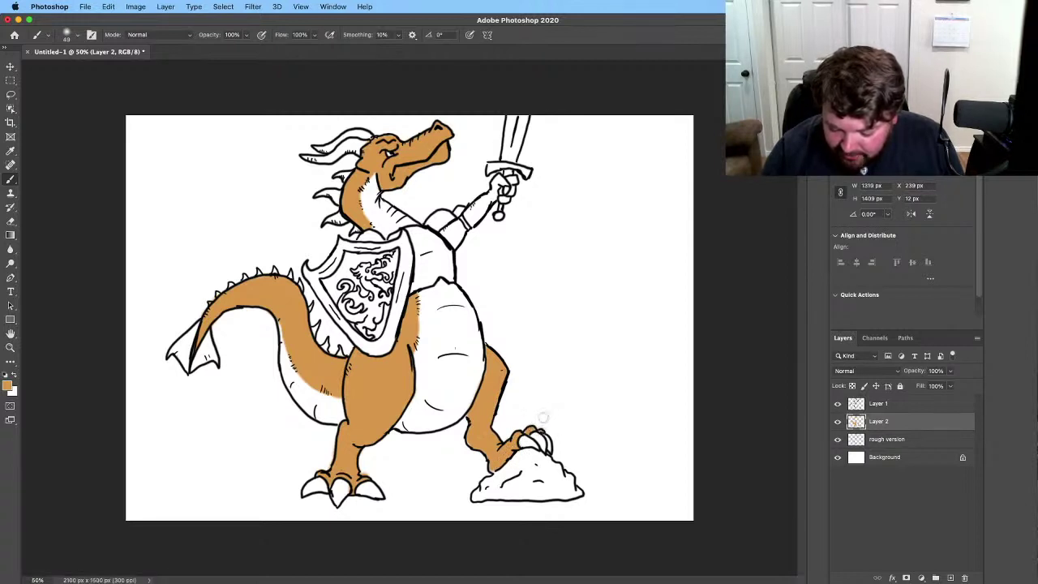
pyautogui.moveTo(471, 444); pyautogui.dragTo(478, 421)
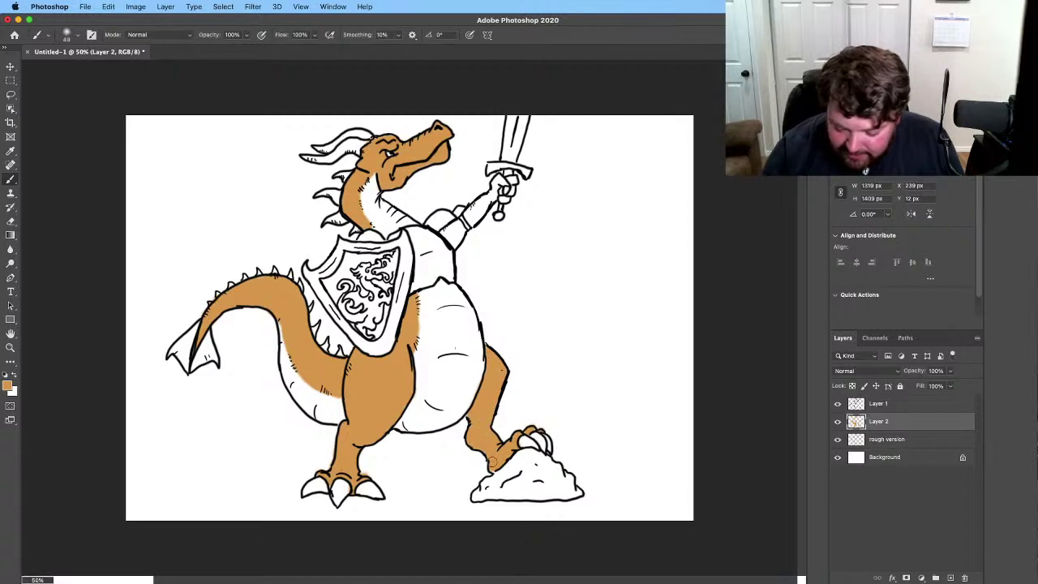
pyautogui.moveTo(493, 464); pyautogui.dragTo(496, 468)
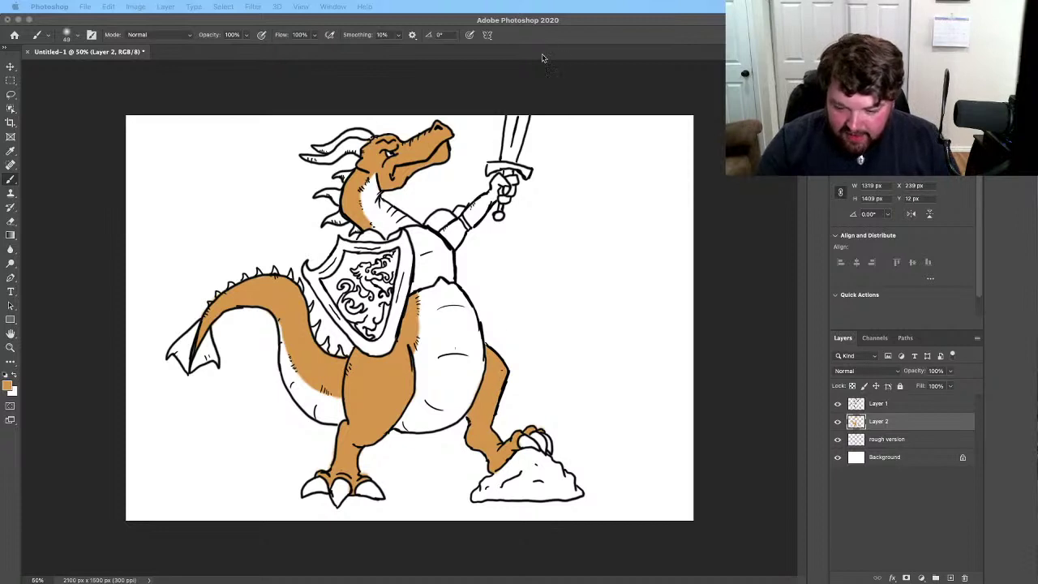
# Step: Paint the raised sword arm and hand orange on both sides of the white arm band
pyautogui.click(570, 22)
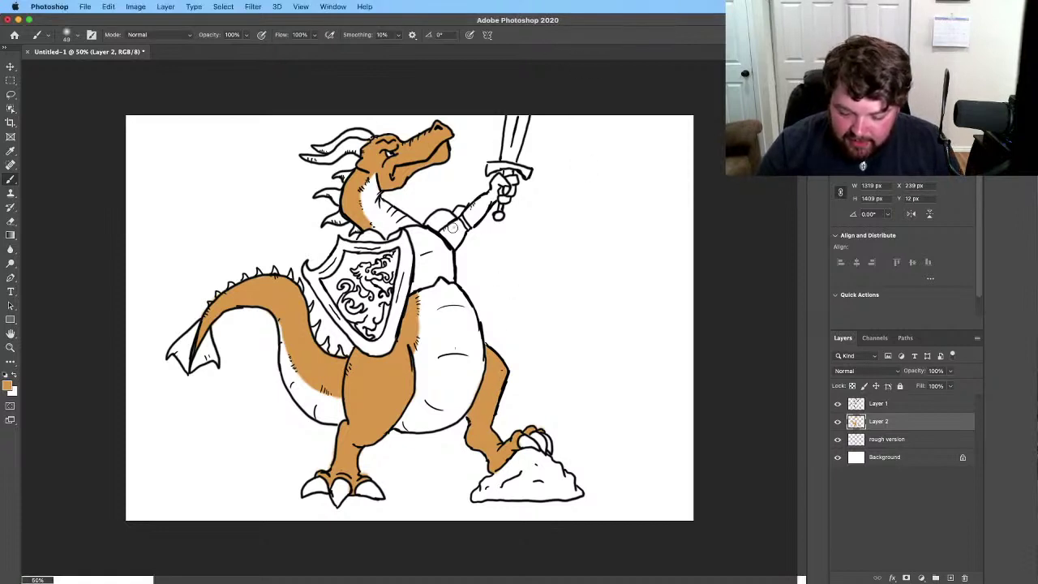
pyautogui.moveTo(452, 228)
pyautogui.mouseDown()
pyautogui.moveTo(443, 233)
pyautogui.moveTo(461, 236)
pyautogui.mouseUp()
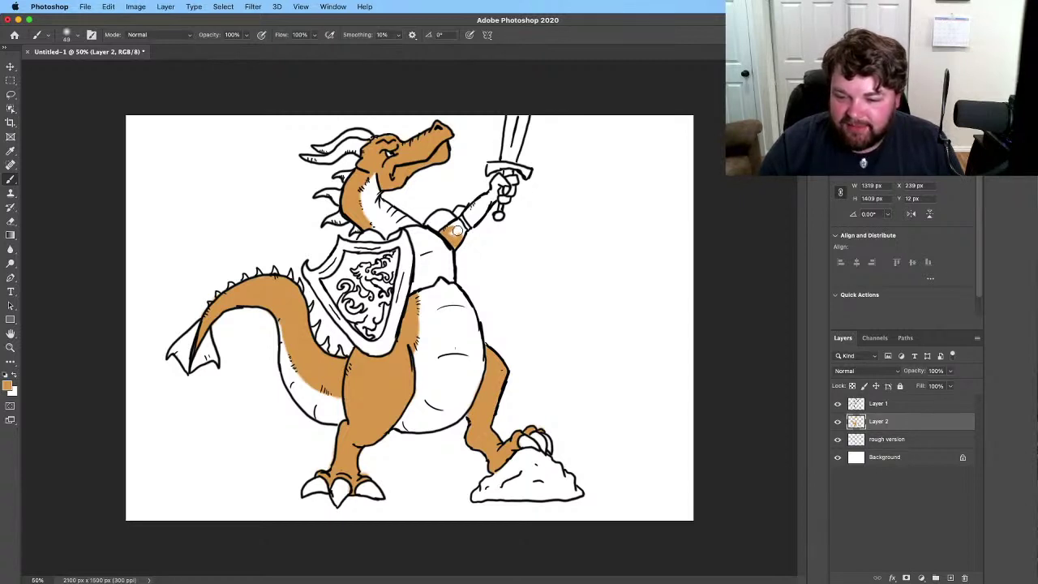
pyautogui.press('super+plus')
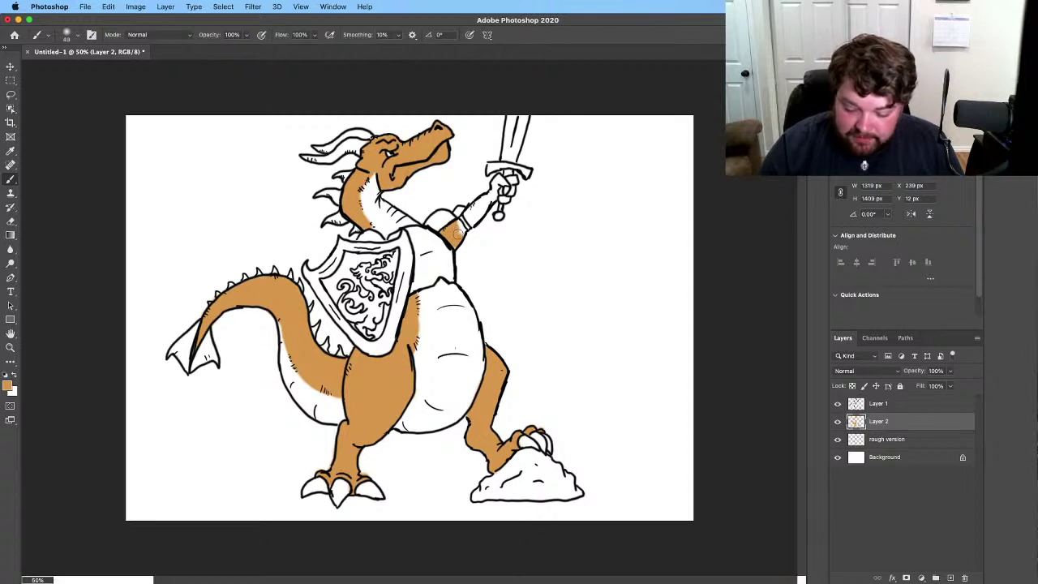
pyautogui.moveTo(462, 228); pyautogui.dragTo(463, 226)
pyautogui.moveTo(463, 229)
pyautogui.mouseDown()
pyautogui.moveTo(496, 182)
pyautogui.moveTo(515, 180)
pyautogui.moveTo(505, 198)
pyautogui.moveTo(502, 181)
pyautogui.moveTo(490, 194)
pyautogui.mouseUp()
pyautogui.click(492, 200)
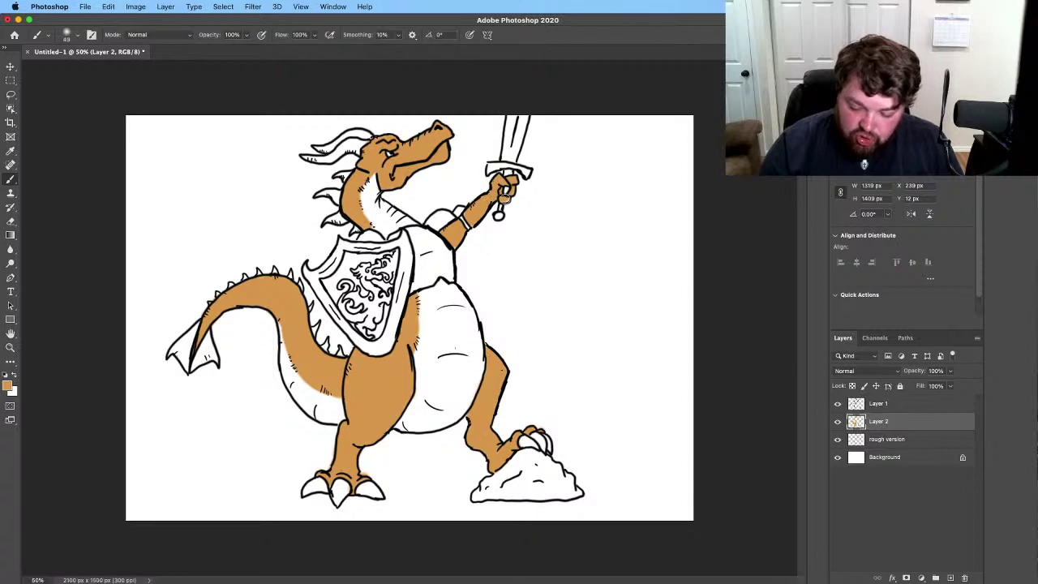
pyautogui.click(505, 199)
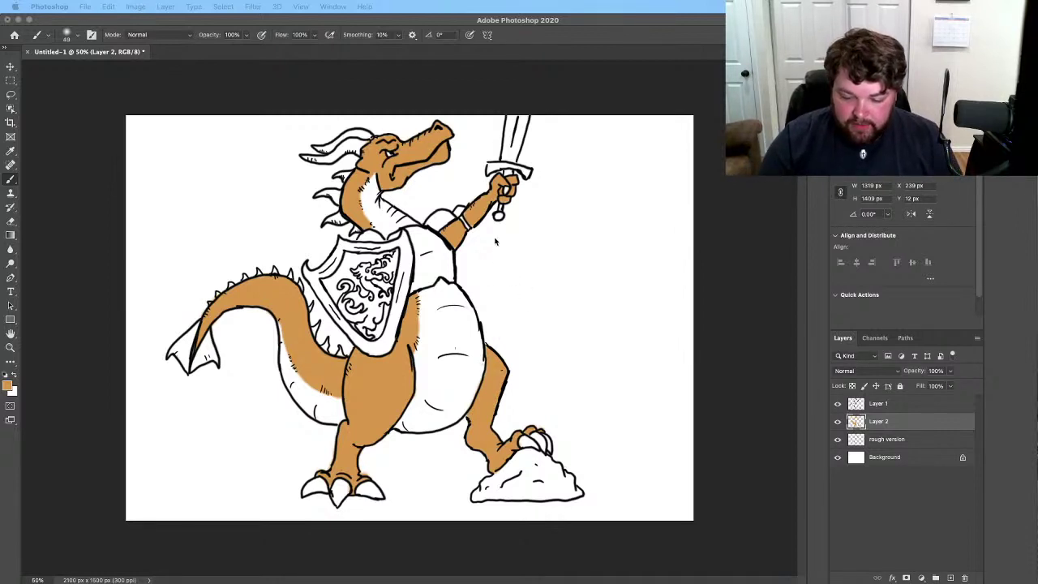
# Step: Change the foreground colour to purple and paint the horns and both halves of the tail fin
pyautogui.click(561, 23)
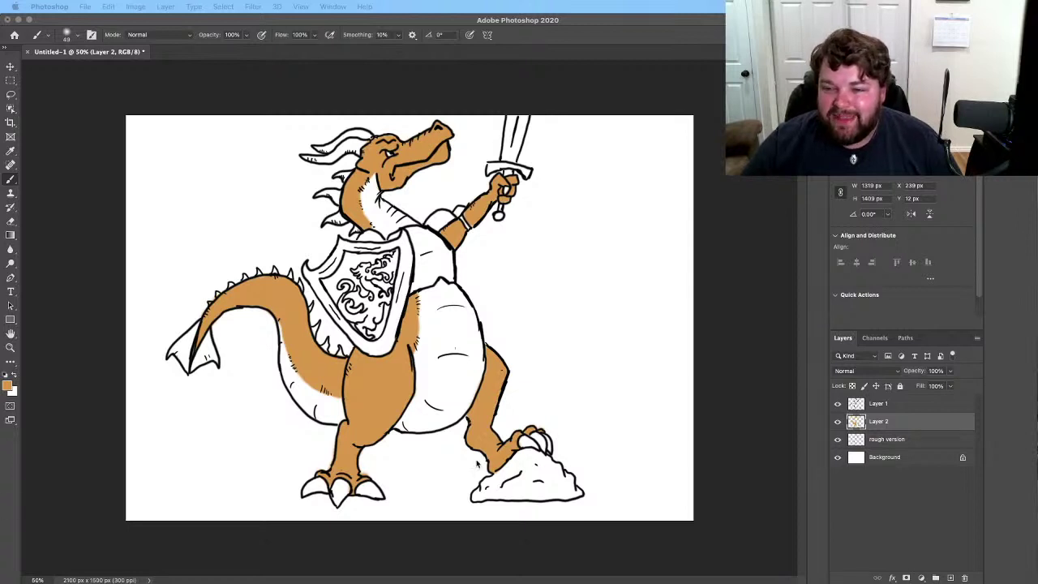
pyautogui.click(609, 77)
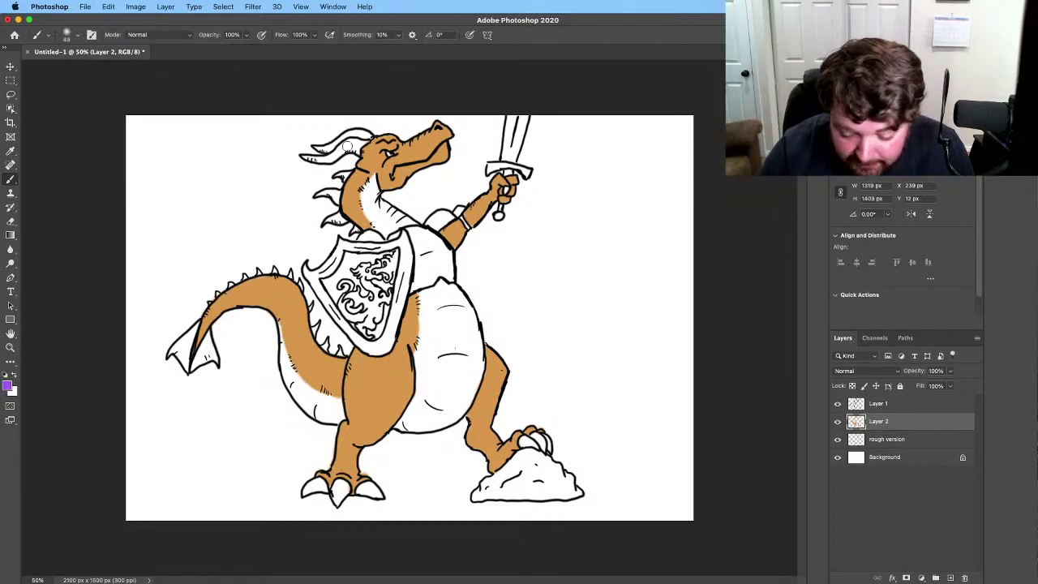
pyautogui.moveTo(347, 147)
pyautogui.mouseDown()
pyautogui.moveTo(303, 156)
pyautogui.moveTo(356, 149)
pyautogui.moveTo(366, 134)
pyautogui.moveTo(344, 139)
pyautogui.moveTo(352, 134)
pyautogui.moveTo(332, 147)
pyautogui.mouseUp()
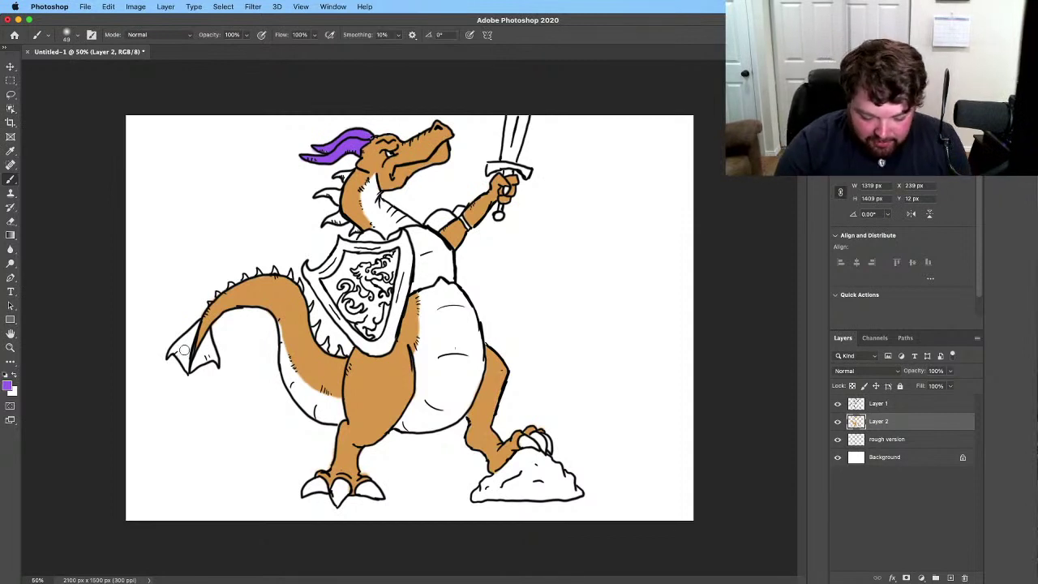
pyautogui.moveTo(187, 351)
pyautogui.mouseDown()
pyautogui.moveTo(186, 365)
pyautogui.moveTo(196, 312)
pyautogui.moveTo(167, 355)
pyautogui.moveTo(180, 356)
pyautogui.moveTo(190, 332)
pyautogui.moveTo(184, 354)
pyautogui.moveTo(187, 331)
pyautogui.moveTo(197, 363)
pyautogui.moveTo(213, 344)
pyautogui.mouseUp()
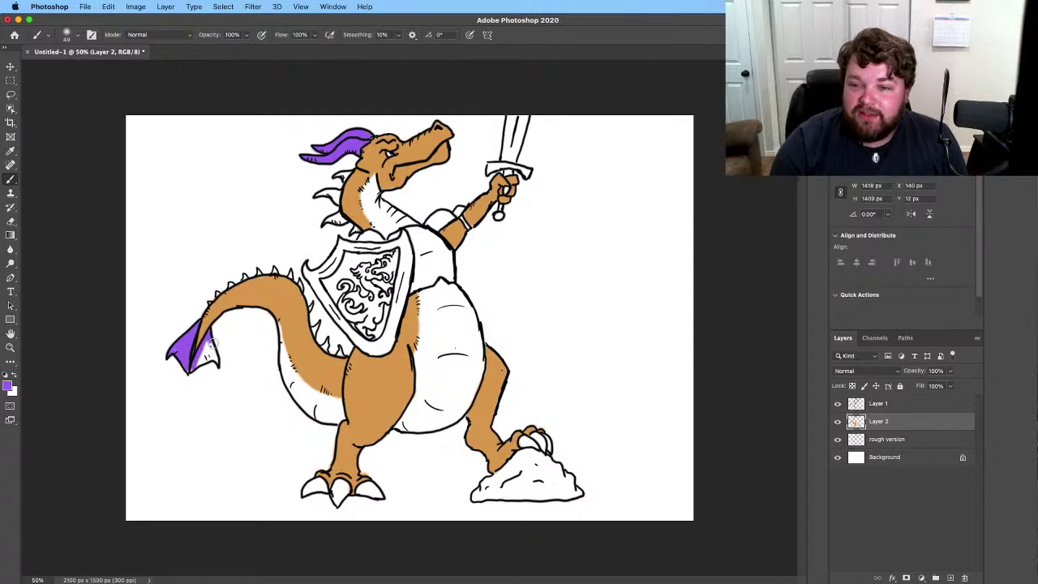
pyautogui.moveTo(212, 343)
pyautogui.mouseDown()
pyautogui.moveTo(191, 370)
pyautogui.moveTo(174, 354)
pyautogui.moveTo(206, 356)
pyautogui.mouseUp()
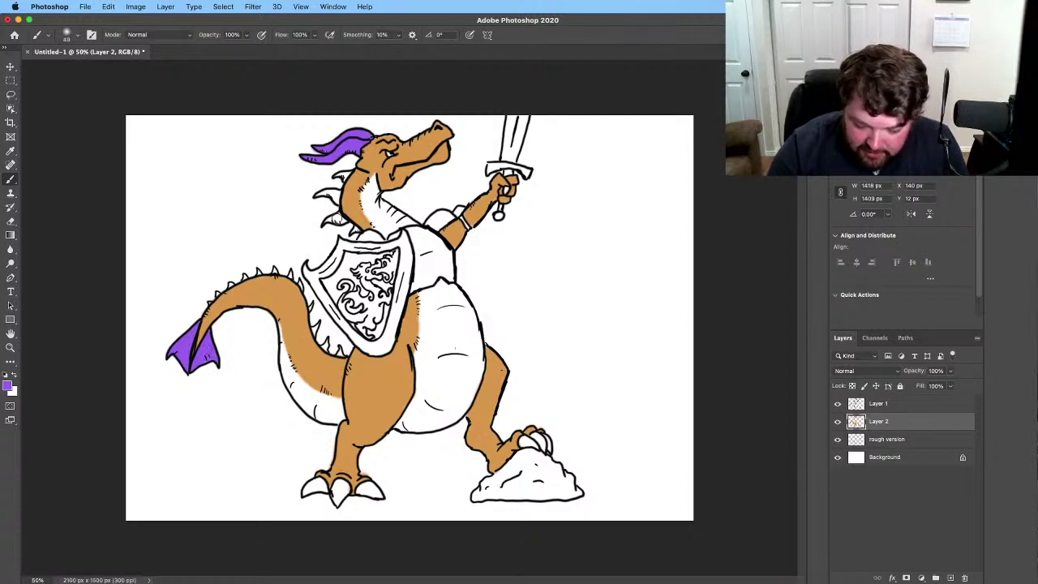
# Step: Paint the spikes on the back of the neck and the spines between the shield and tail purple
pyautogui.moveTo(331, 219); pyautogui.dragTo(357, 231)
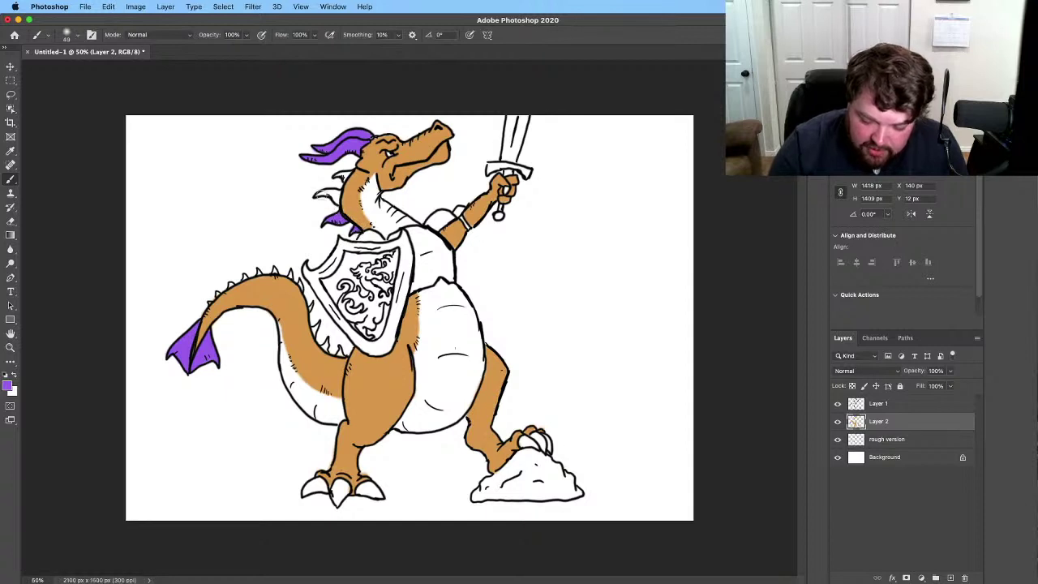
pyautogui.moveTo(323, 194)
pyautogui.mouseDown()
pyautogui.moveTo(337, 200)
pyautogui.moveTo(339, 175)
pyautogui.moveTo(350, 176)
pyautogui.mouseUp()
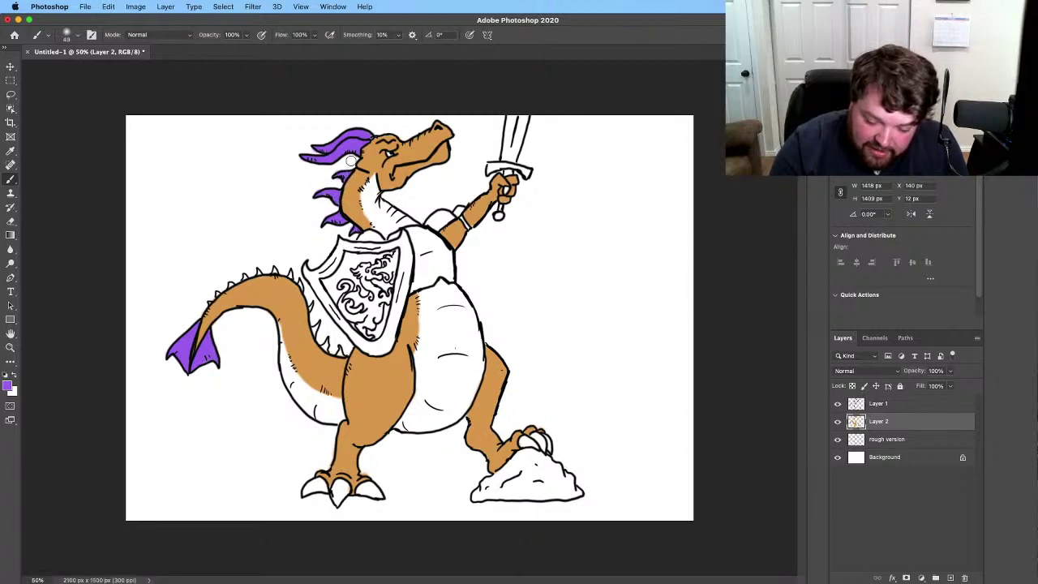
pyautogui.moveTo(336, 354); pyautogui.dragTo(290, 275)
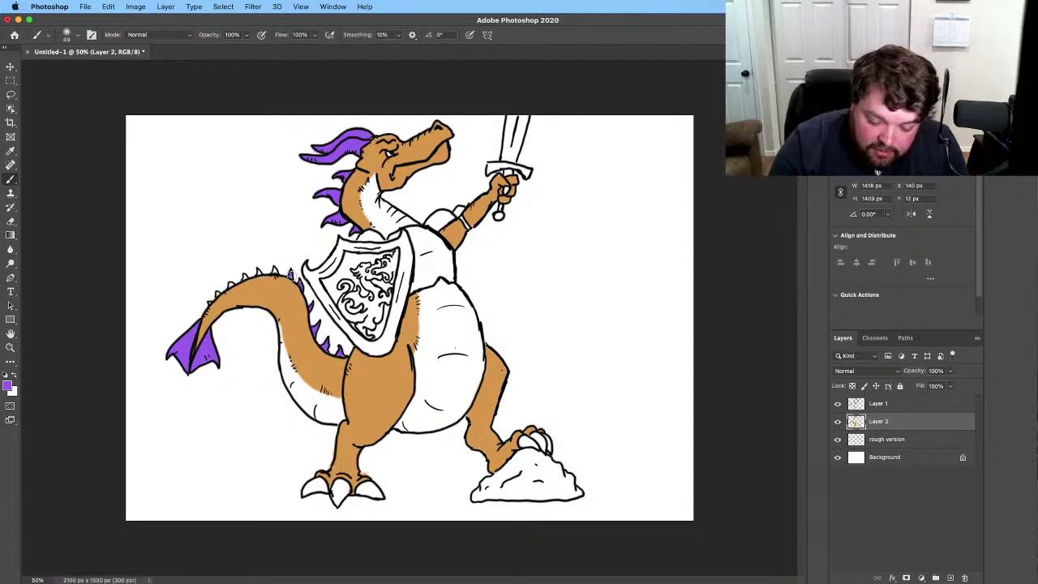
# Step: Dab purple into each small spike along the upper edge of the tail
pyautogui.click(273, 270)
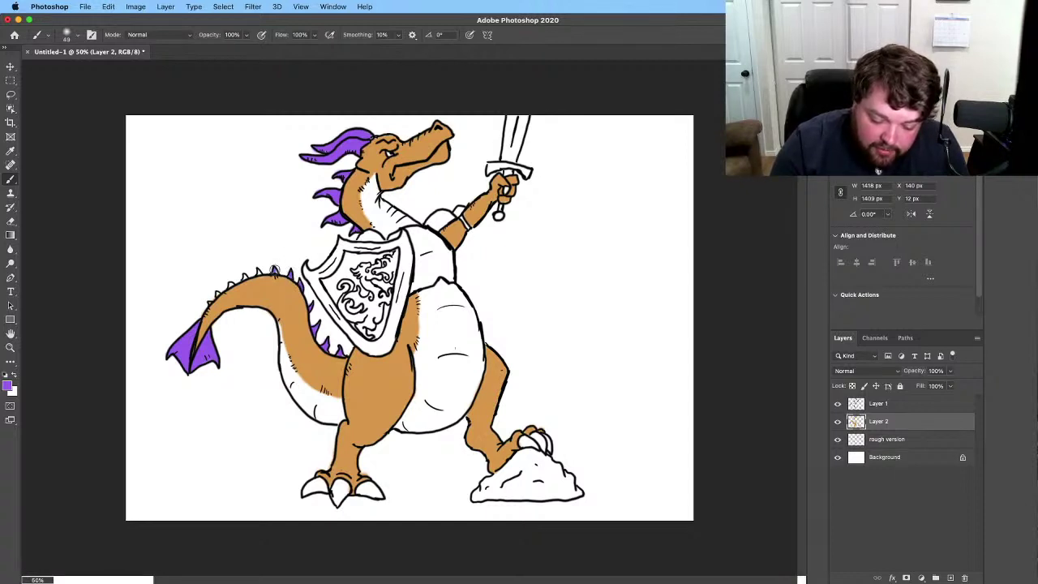
pyautogui.moveTo(274, 270); pyautogui.dragTo(276, 274)
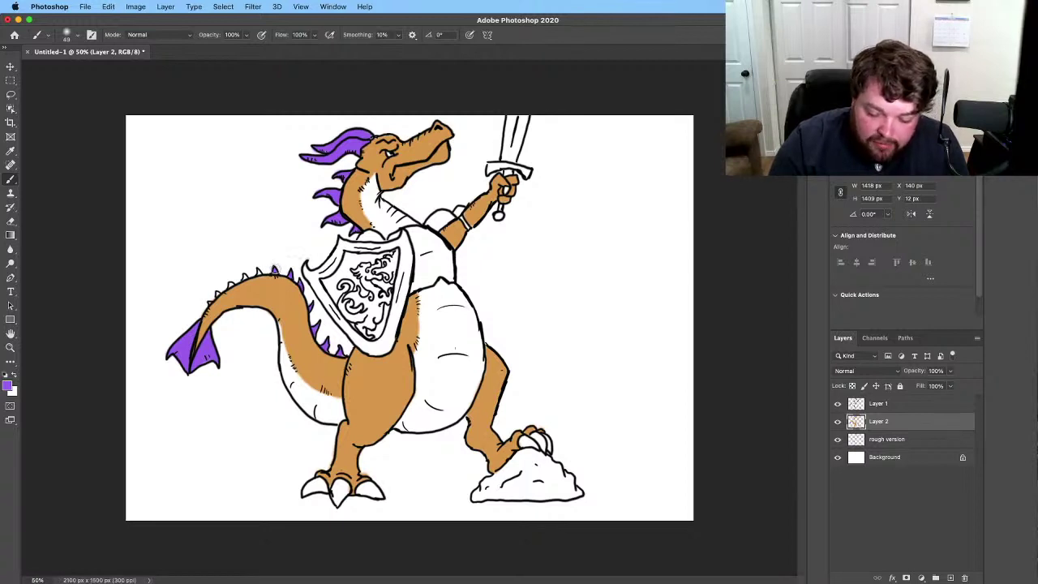
pyautogui.click(259, 272)
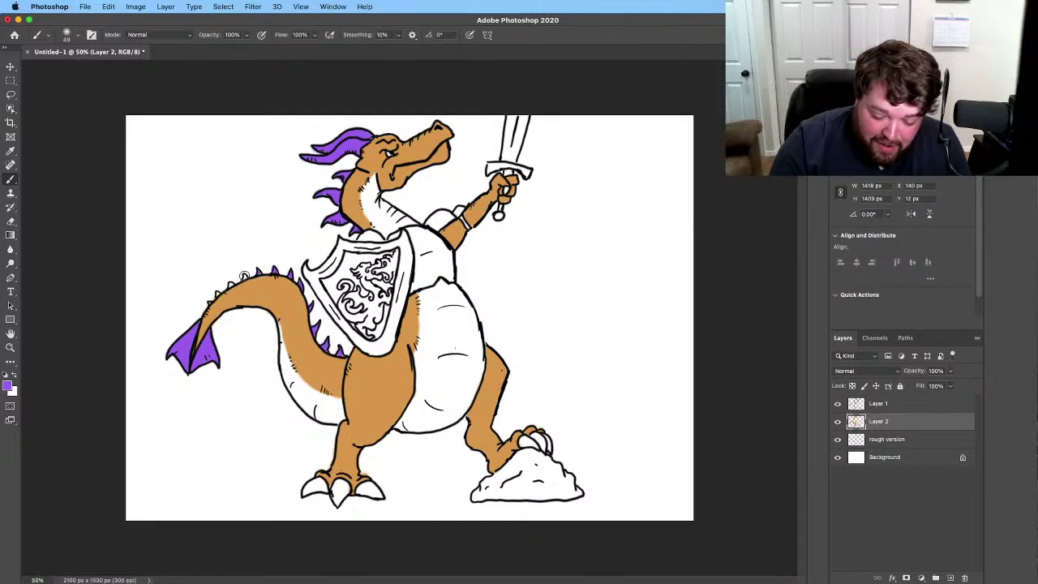
pyautogui.click(244, 277)
pyautogui.click(249, 273)
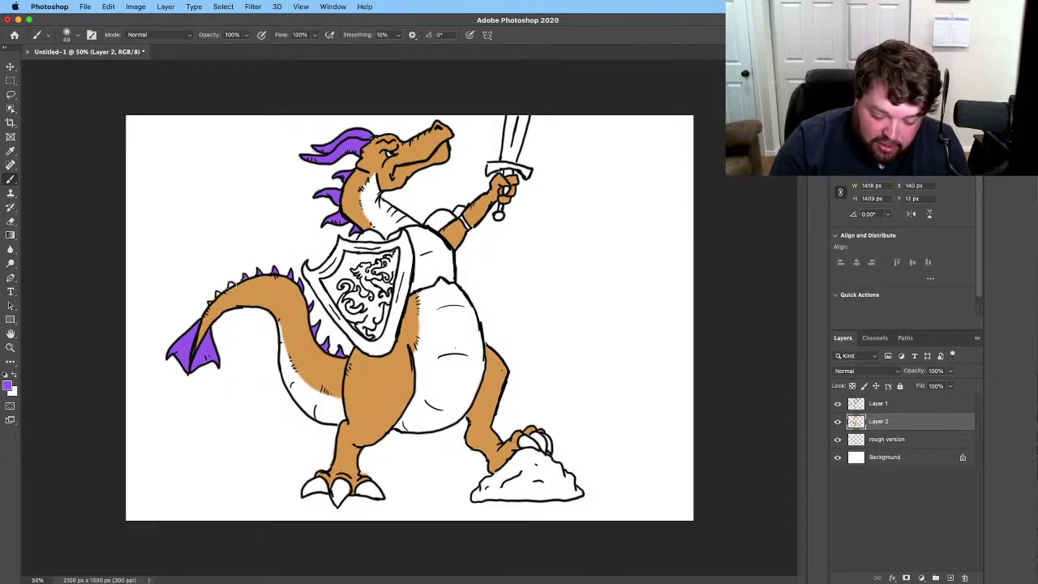
pyautogui.click(231, 284)
pyautogui.click(232, 283)
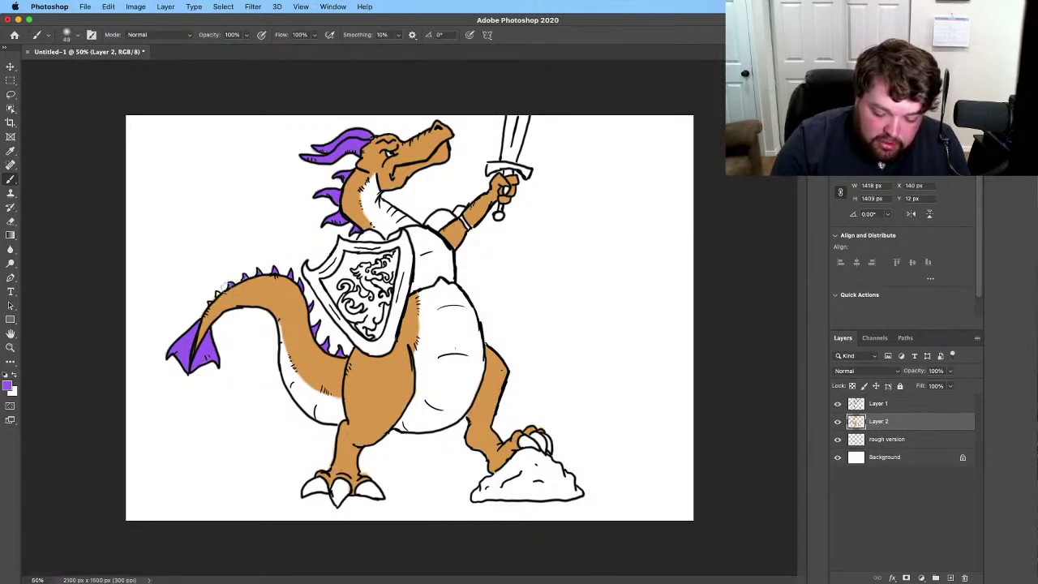
pyautogui.click(217, 293)
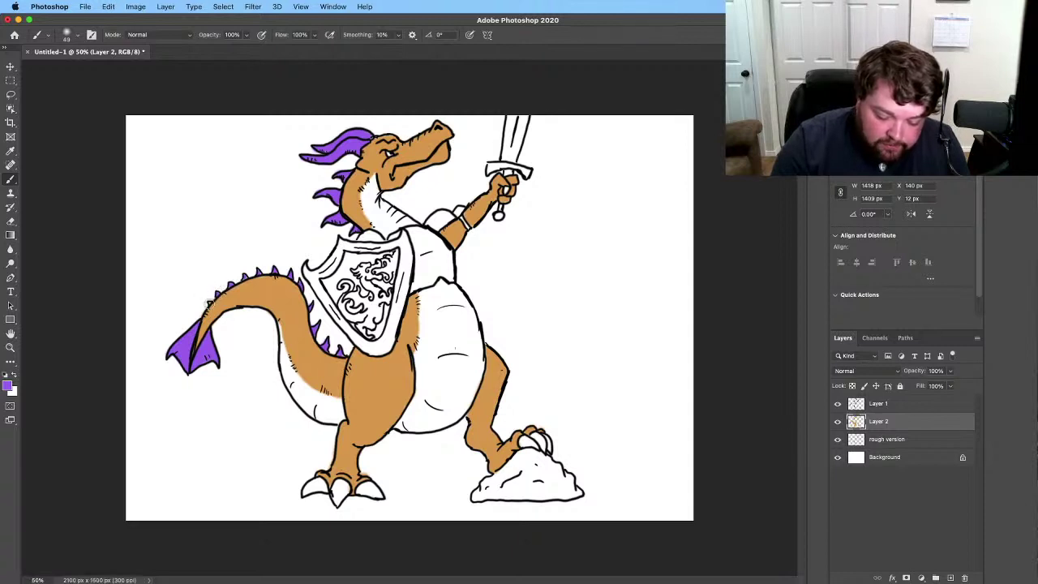
pyautogui.click(210, 300)
pyautogui.click(243, 278)
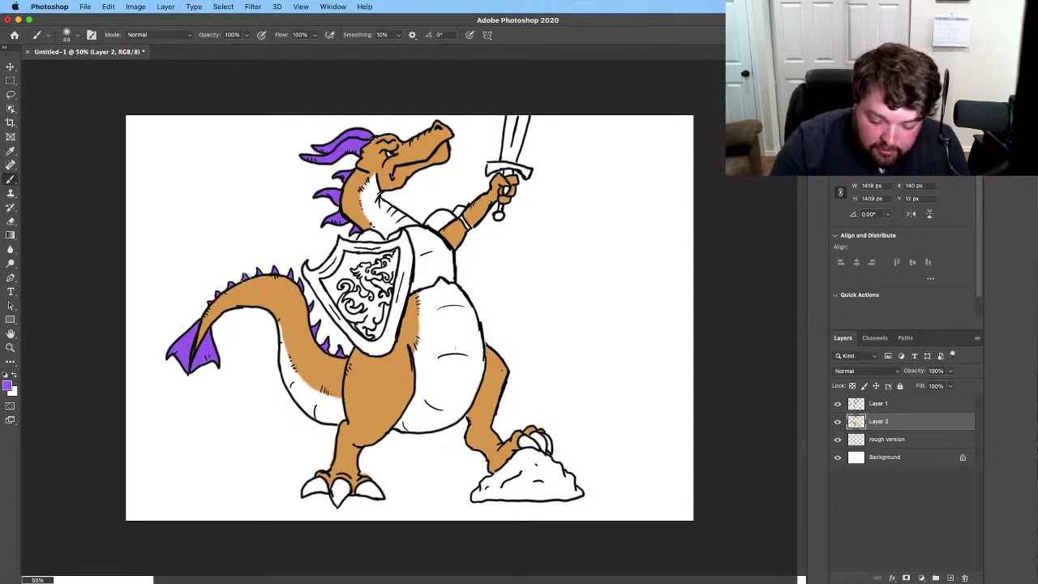
pyautogui.click(245, 277)
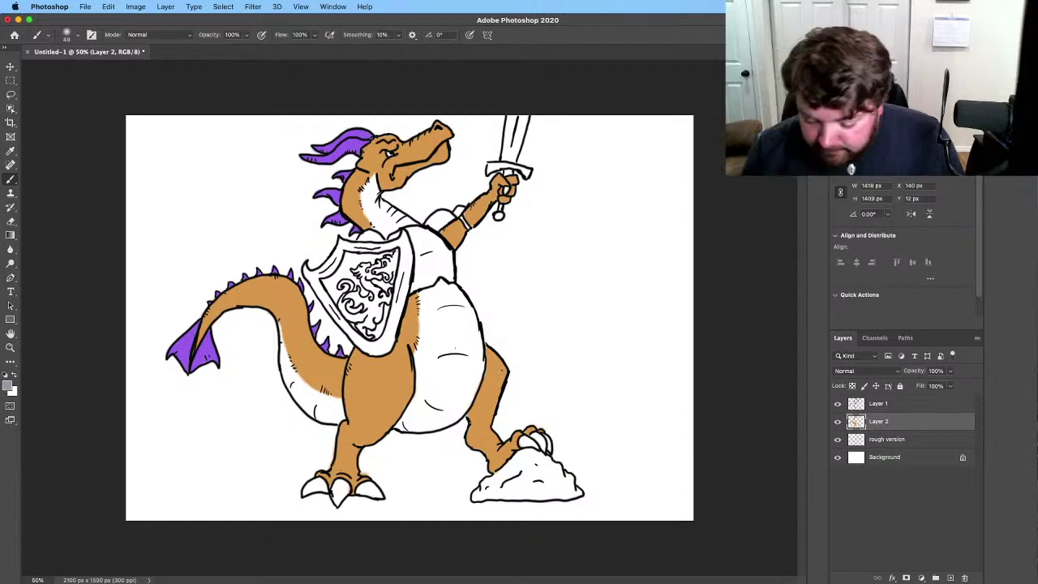
# Step: Paint the breastplate, the shoulder guard on the sword-arm side and the arm band grey
pyautogui.moveTo(419, 257)
pyautogui.mouseDown()
pyautogui.moveTo(411, 289)
pyautogui.moveTo(434, 278)
pyautogui.moveTo(431, 264)
pyautogui.moveTo(418, 280)
pyautogui.moveTo(426, 244)
pyautogui.moveTo(430, 266)
pyautogui.moveTo(439, 263)
pyautogui.moveTo(417, 280)
pyautogui.moveTo(442, 275)
pyautogui.moveTo(446, 257)
pyautogui.moveTo(449, 278)
pyautogui.moveTo(448, 248)
pyautogui.moveTo(426, 236)
pyautogui.moveTo(414, 252)
pyautogui.moveTo(419, 232)
pyautogui.moveTo(443, 245)
pyautogui.moveTo(408, 232)
pyautogui.moveTo(445, 266)
pyautogui.mouseUp()
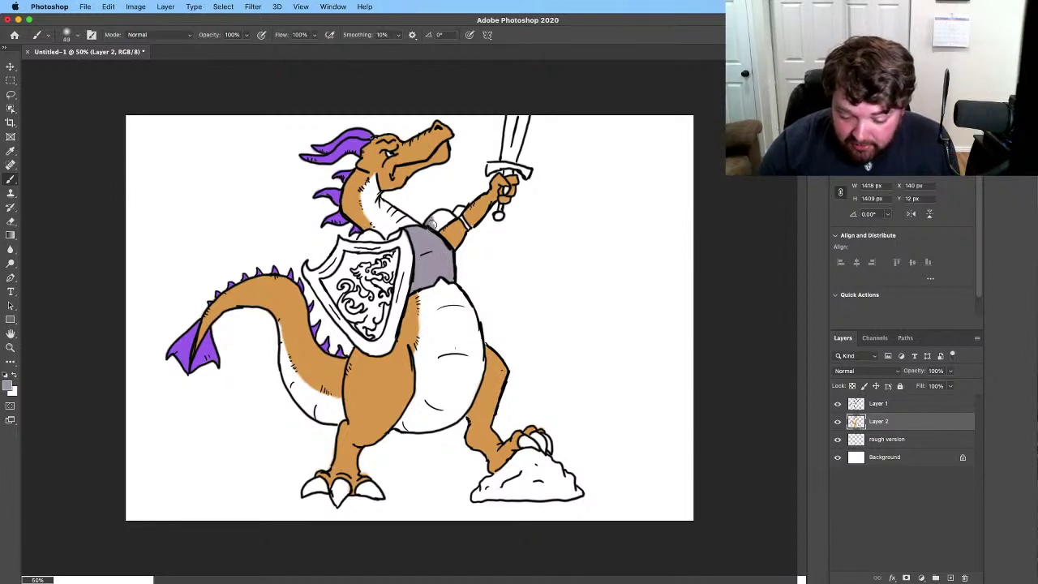
pyautogui.moveTo(430, 223)
pyautogui.mouseDown()
pyautogui.moveTo(460, 208)
pyautogui.moveTo(467, 224)
pyautogui.moveTo(465, 216)
pyautogui.mouseUp()
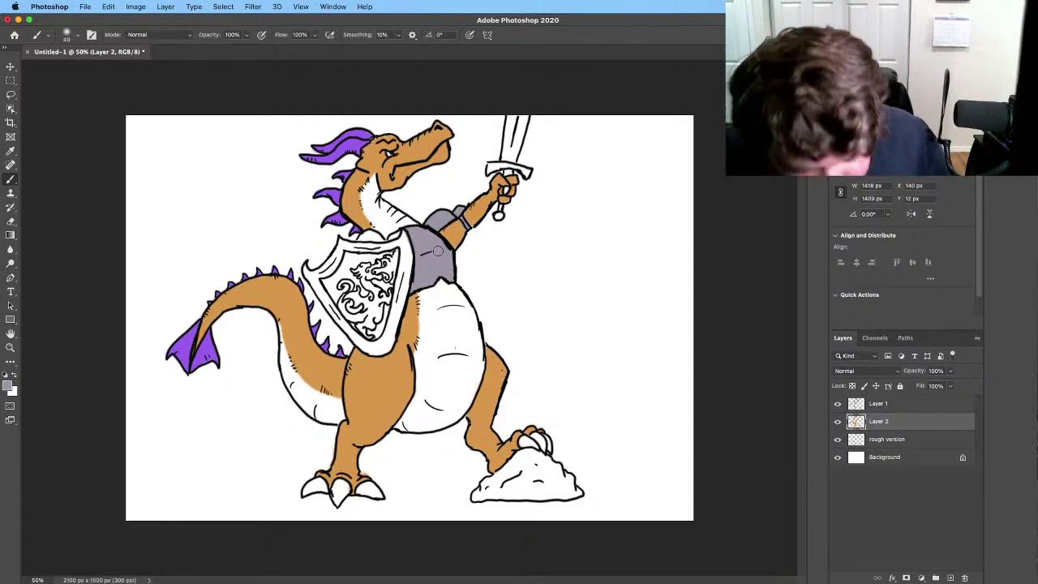
pyautogui.click(128, 7)
pyautogui.moveTo(112, 7)
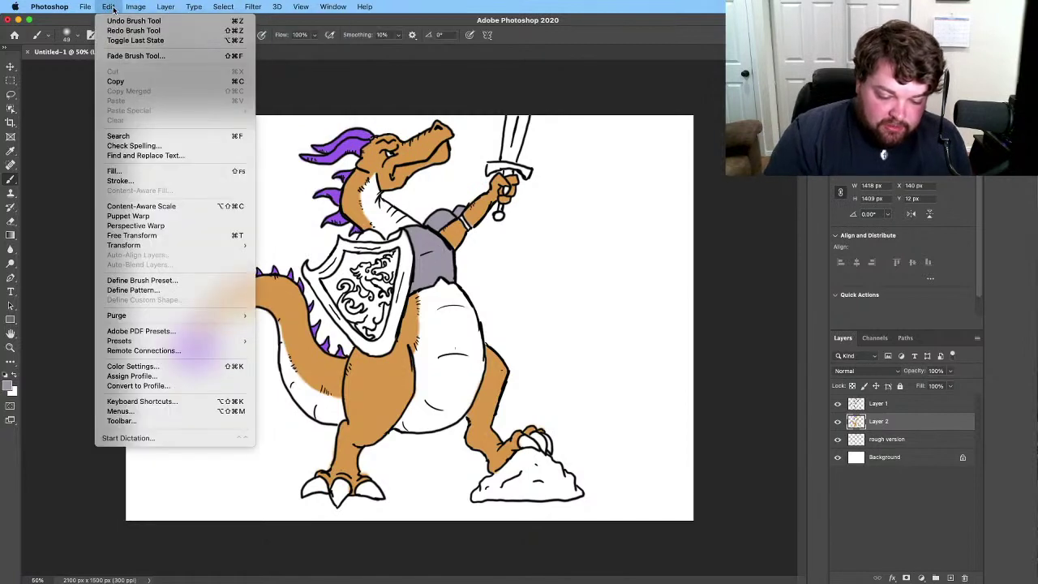
pyautogui.click(461, 194)
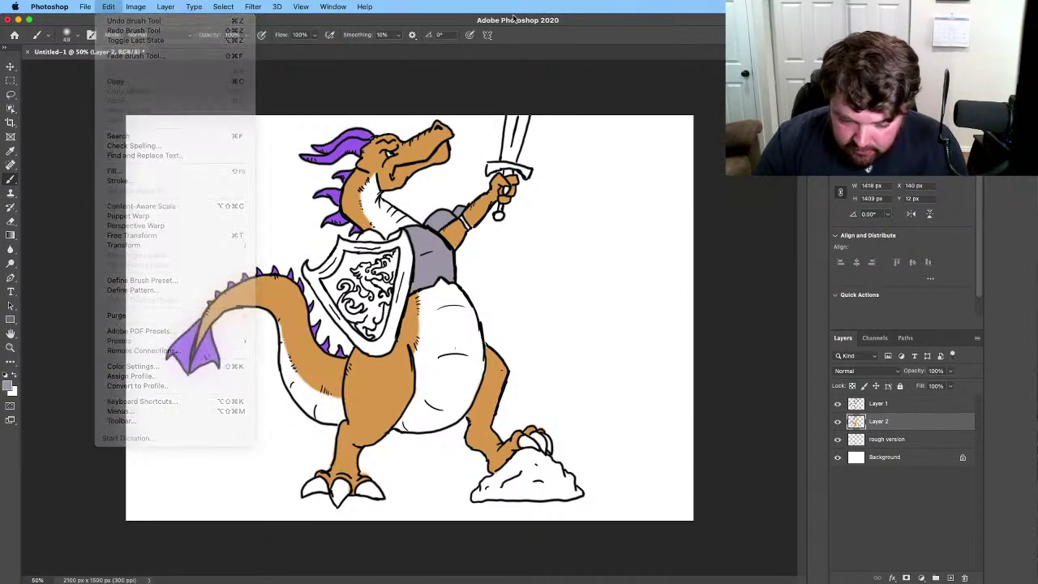
# Step: Reduce the brush size to 23 px and paint the shoulder guard above the shield grey
pyautogui.click(78, 37)
pyautogui.moveTo(77, 71); pyautogui.dragTo(71, 73)
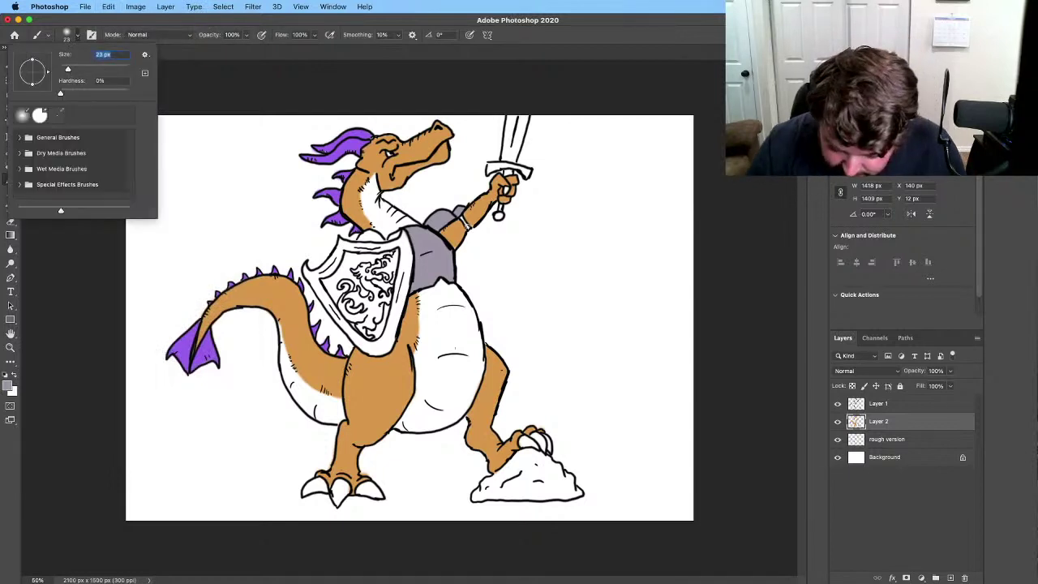
pyautogui.press('Return')
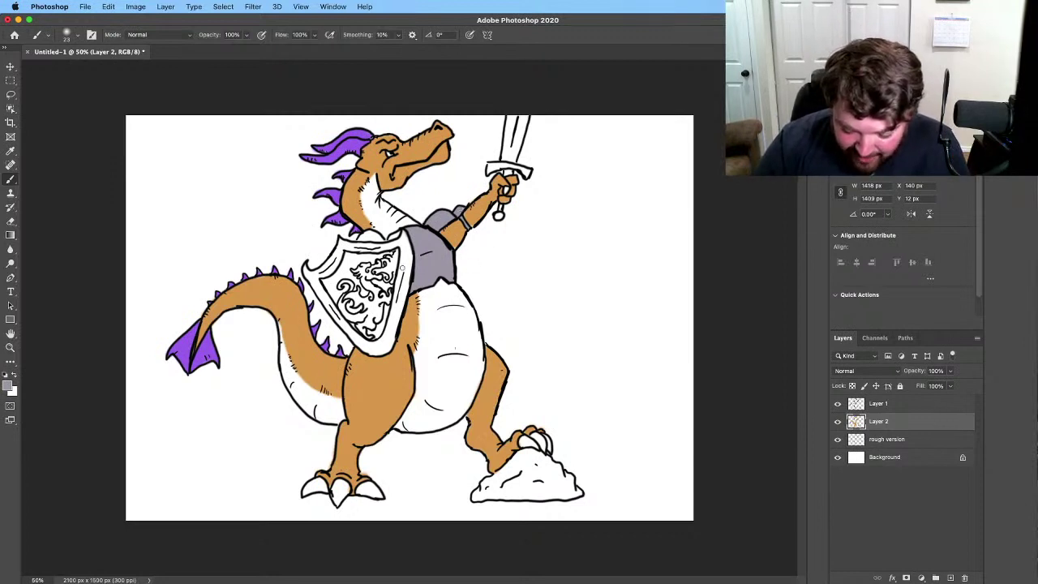
pyautogui.press('super+plus')
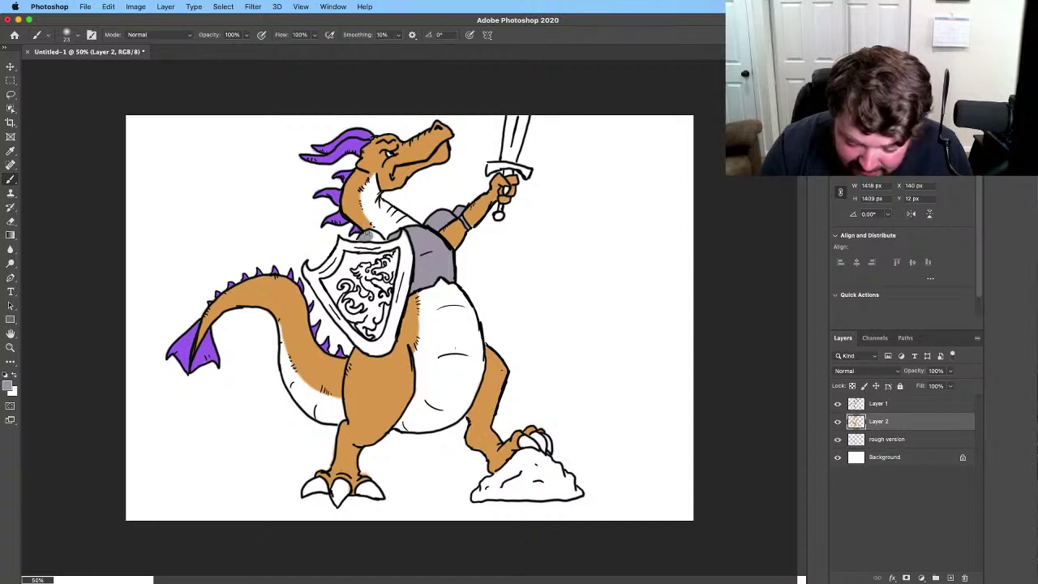
pyautogui.moveTo(366, 234); pyautogui.dragTo(379, 238)
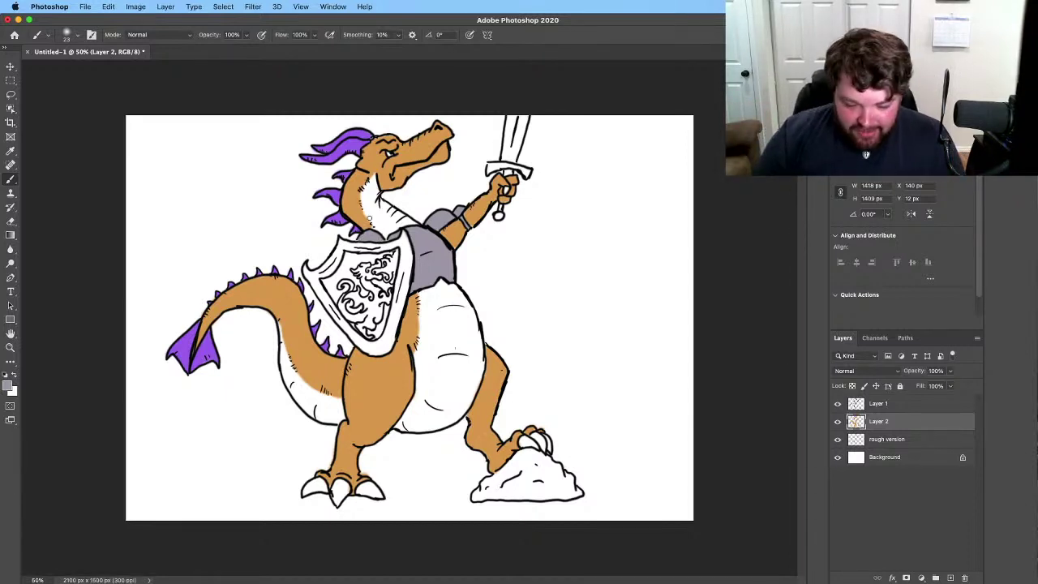
# Step: Set the brush size to 51 px and paint the whole rock under the raised foot grey
pyautogui.click(78, 36)
pyautogui.moveTo(70, 71); pyautogui.dragTo(77, 74)
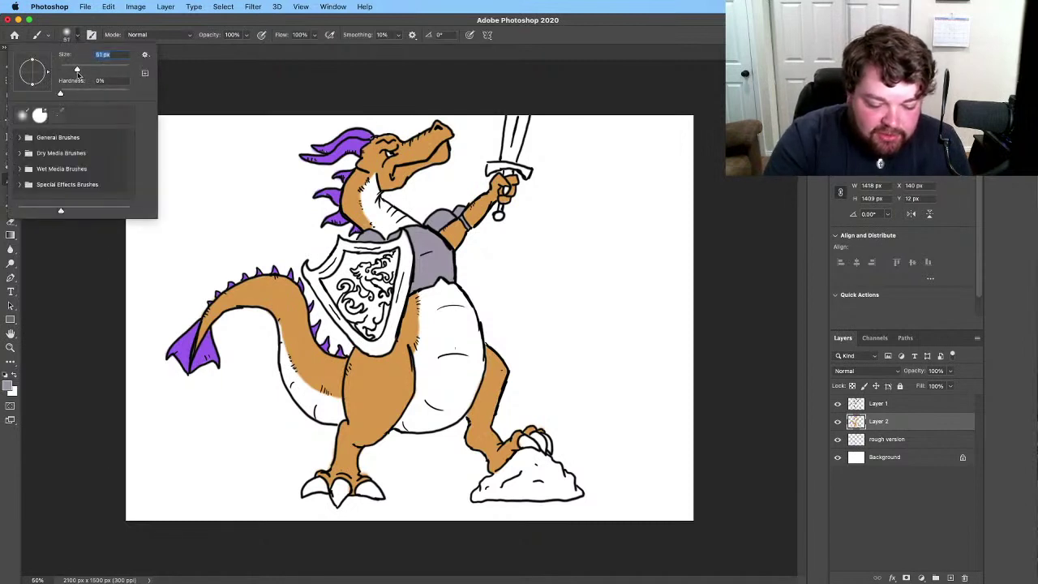
pyautogui.click(79, 38)
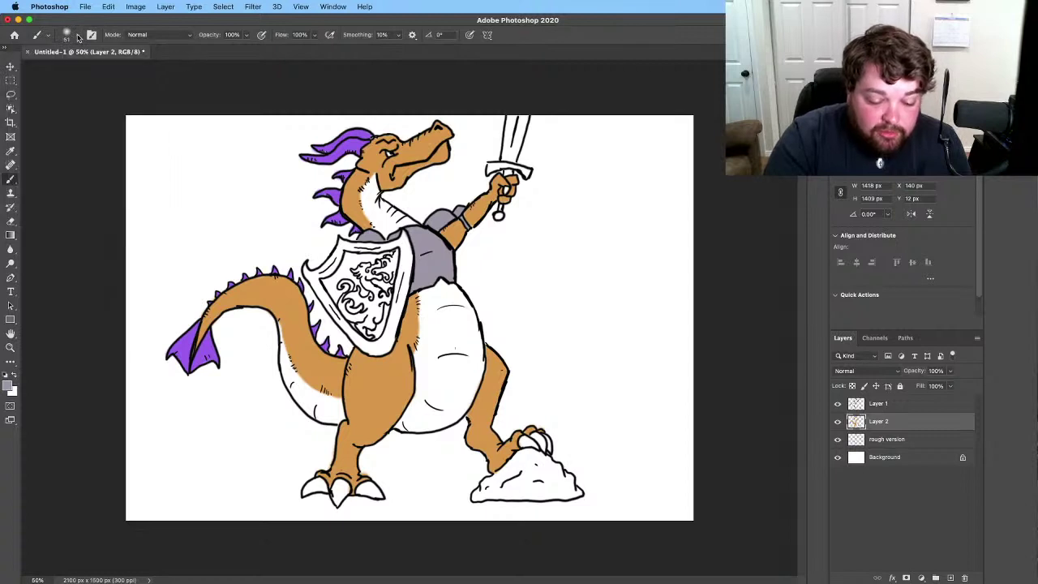
pyautogui.moveTo(497, 482)
pyautogui.mouseDown()
pyautogui.moveTo(490, 494)
pyautogui.moveTo(533, 451)
pyautogui.moveTo(552, 467)
pyautogui.moveTo(516, 476)
pyautogui.moveTo(524, 454)
pyautogui.moveTo(546, 457)
pyautogui.moveTo(545, 478)
pyautogui.moveTo(549, 470)
pyautogui.moveTo(531, 487)
pyautogui.moveTo(549, 486)
pyautogui.moveTo(531, 474)
pyautogui.moveTo(511, 483)
pyautogui.moveTo(525, 480)
pyautogui.moveTo(524, 491)
pyautogui.moveTo(504, 495)
pyautogui.moveTo(548, 494)
pyautogui.moveTo(558, 485)
pyautogui.mouseUp()
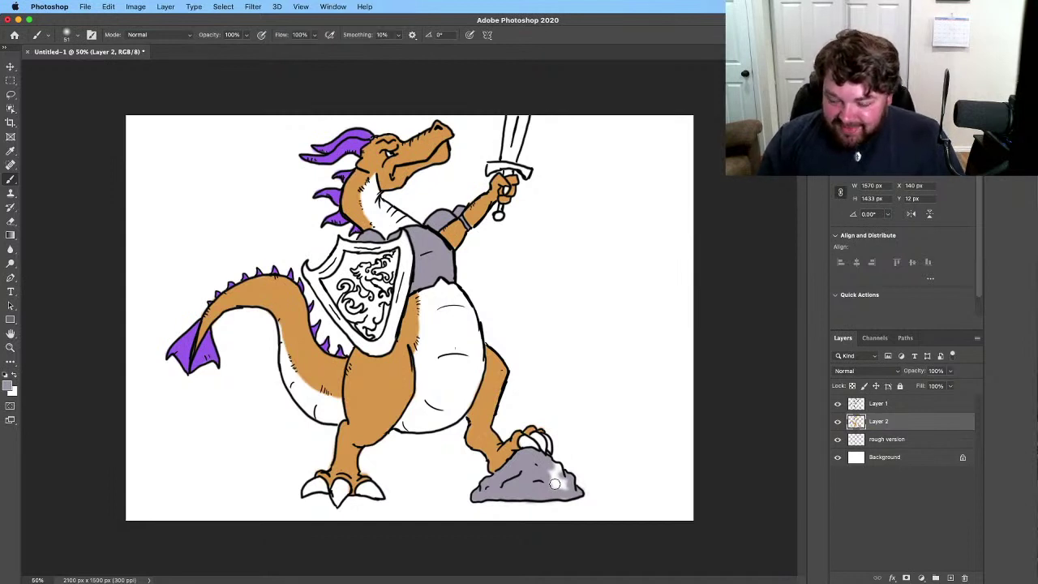
pyautogui.moveTo(555, 484)
pyautogui.mouseDown()
pyautogui.moveTo(552, 468)
pyautogui.moveTo(556, 487)
pyautogui.moveTo(547, 484)
pyautogui.moveTo(563, 469)
pyautogui.moveTo(566, 493)
pyautogui.moveTo(570, 481)
pyautogui.moveTo(558, 493)
pyautogui.mouseUp()
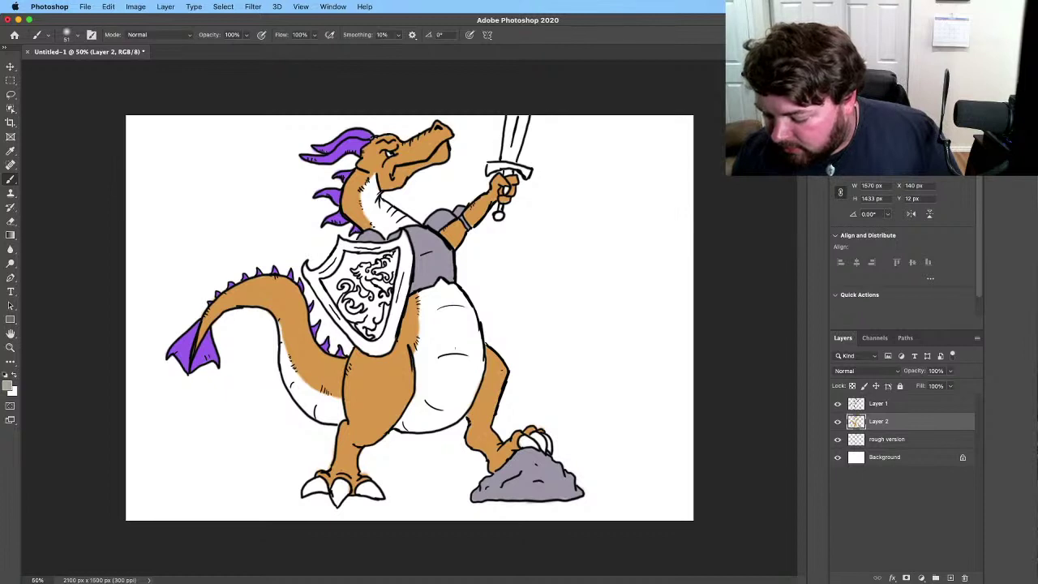
# Step: Colour the sword with a golden yellow crossguard, brownish grey grip, green pommel and light grey blade
pyautogui.moveTo(917, 97); pyautogui.dragTo(947, 93)
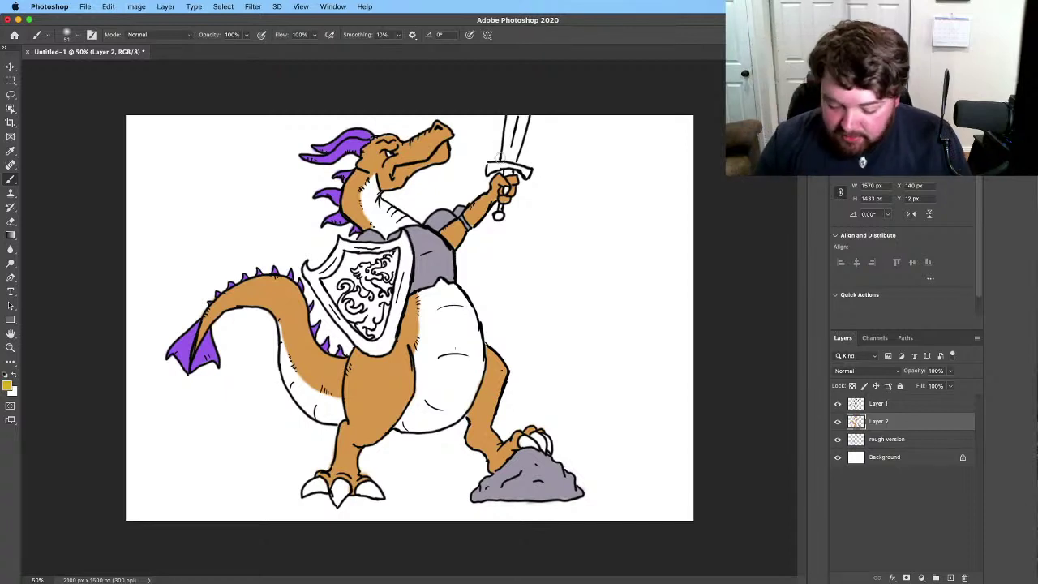
pyautogui.moveTo(496, 166); pyautogui.dragTo(529, 172)
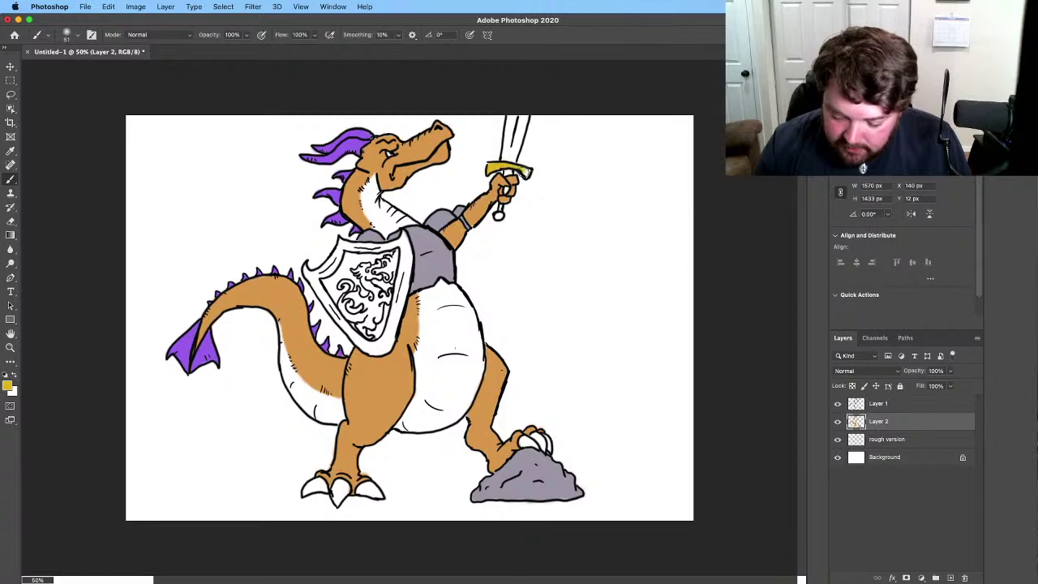
pyautogui.moveTo(900, 85); pyautogui.dragTo(870, 89)
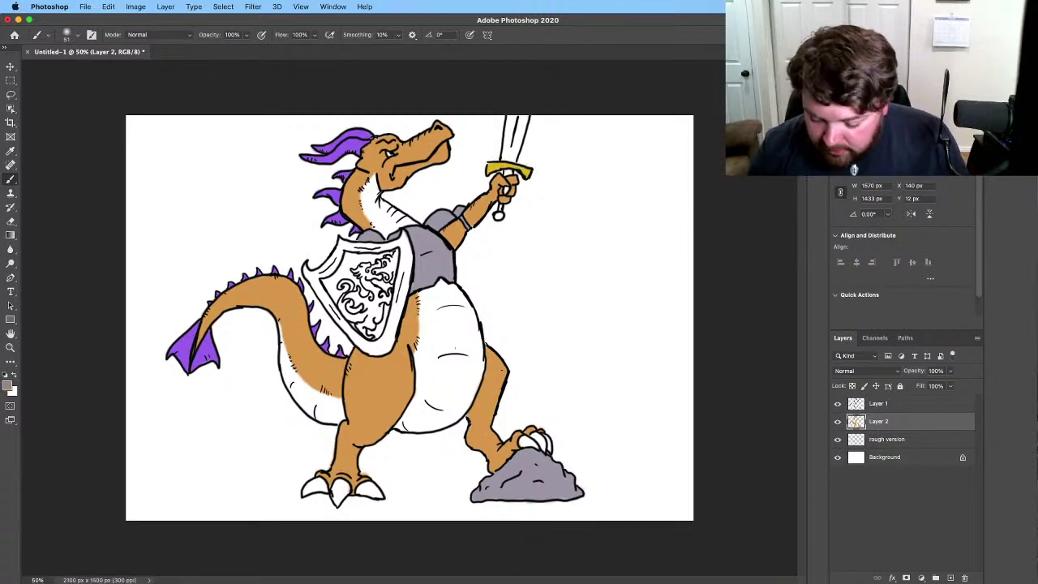
pyautogui.moveTo(503, 171); pyautogui.dragTo(499, 215)
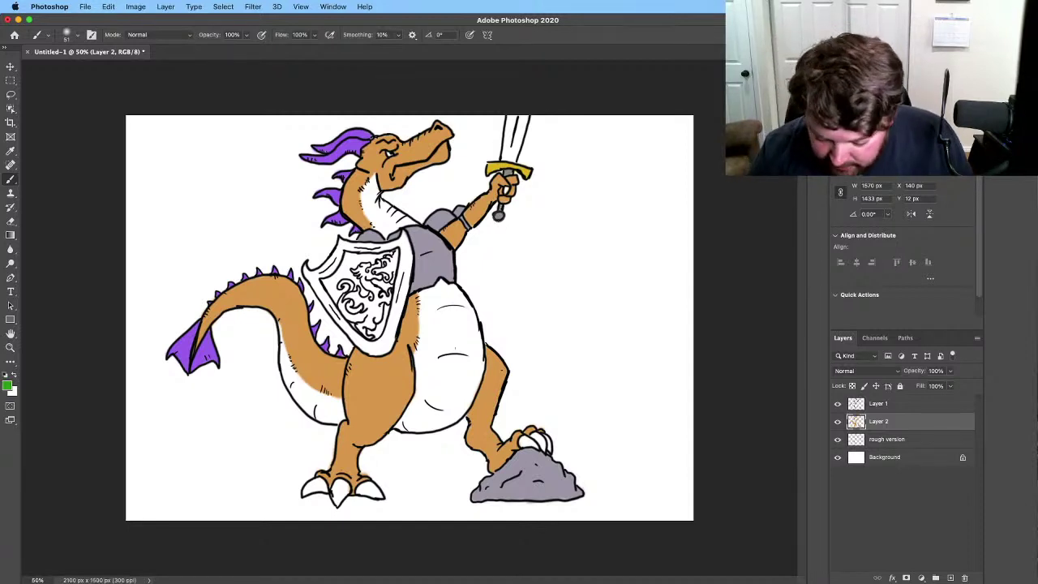
pyautogui.click(499, 214)
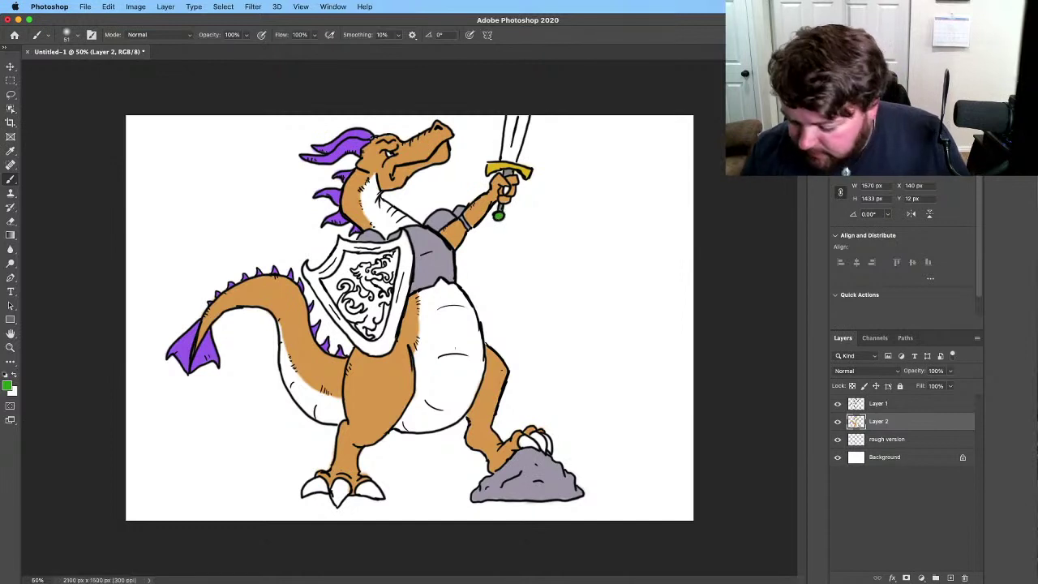
pyautogui.moveTo(507, 135)
pyautogui.mouseDown()
pyautogui.moveTo(508, 145)
pyautogui.moveTo(526, 115)
pyautogui.moveTo(507, 150)
pyautogui.mouseUp()
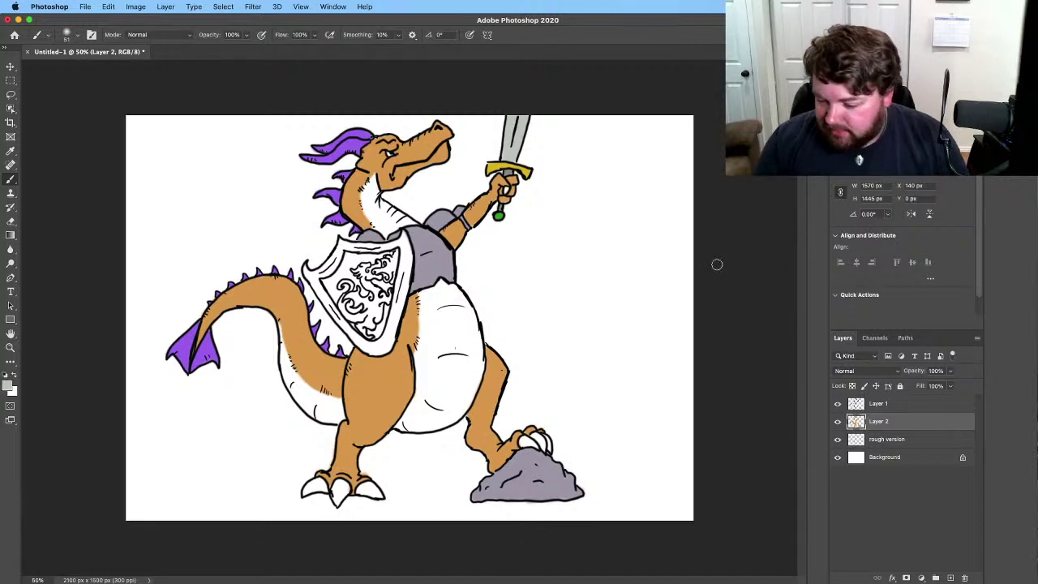
pyautogui.click(892, 106)
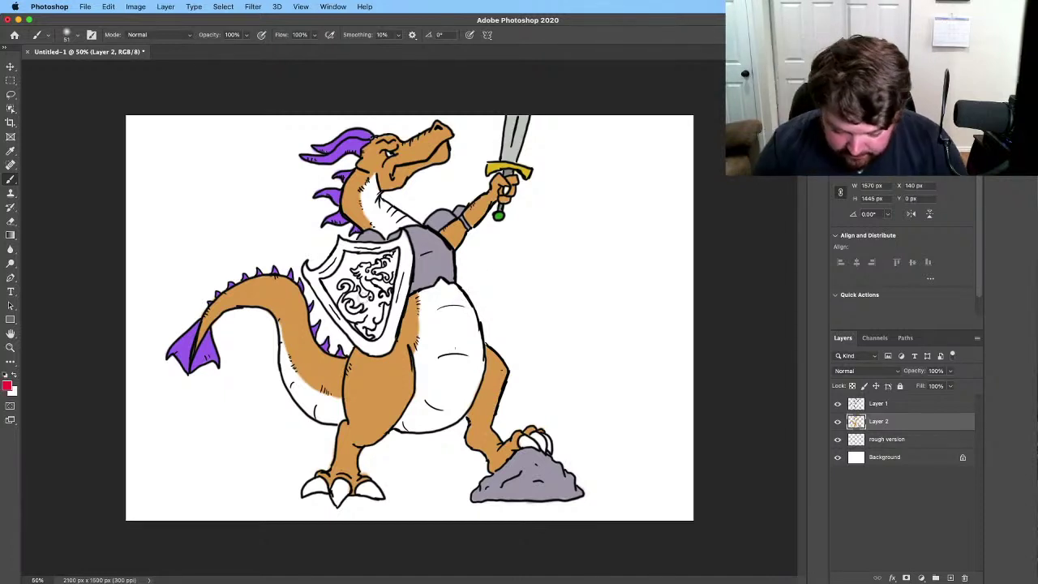
pyautogui.moveTo(362, 270); pyautogui.dragTo(362, 270)
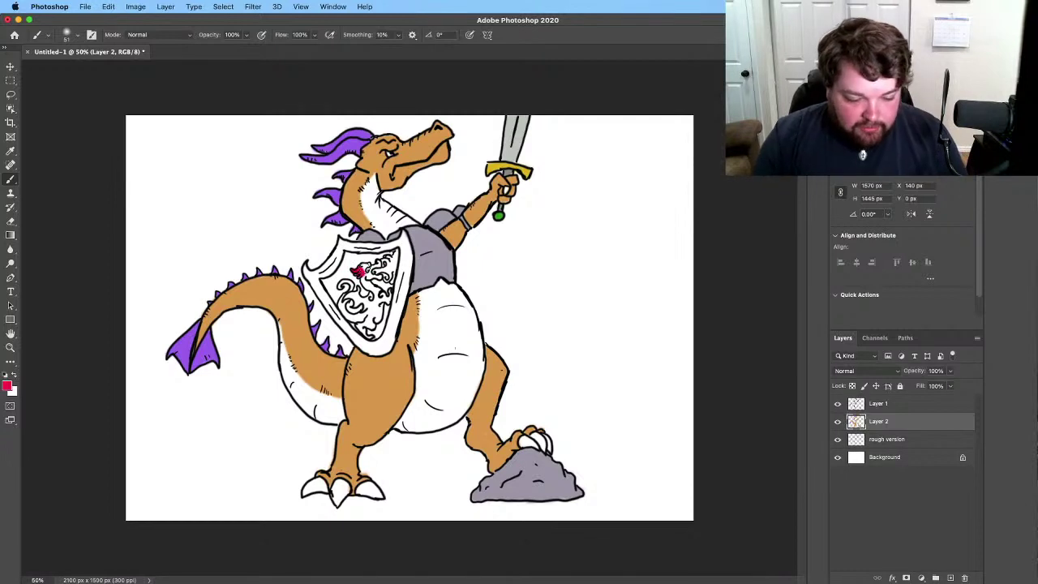
pyautogui.click(108, 8)
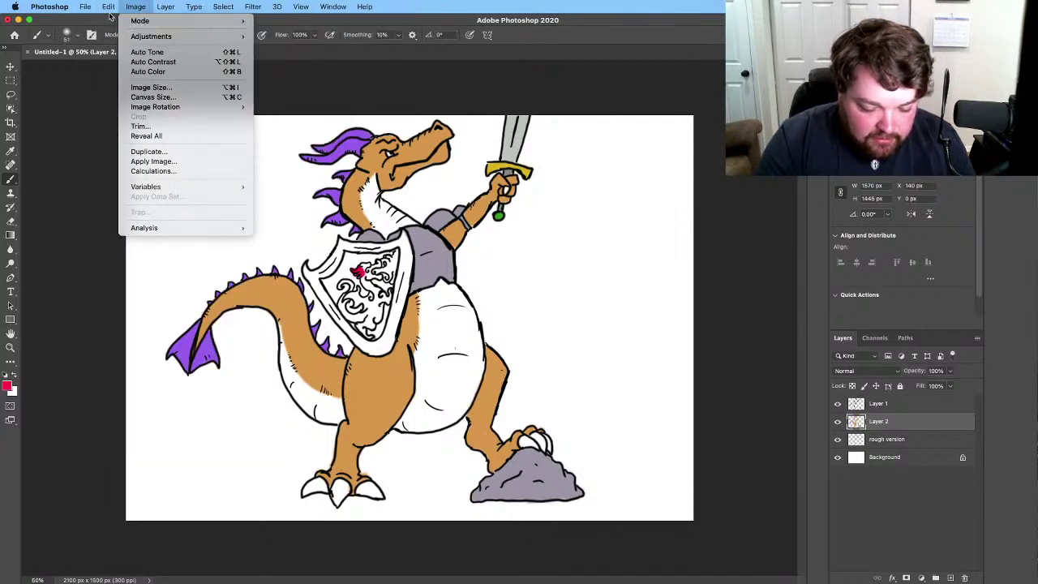
pyautogui.moveTo(109, 12)
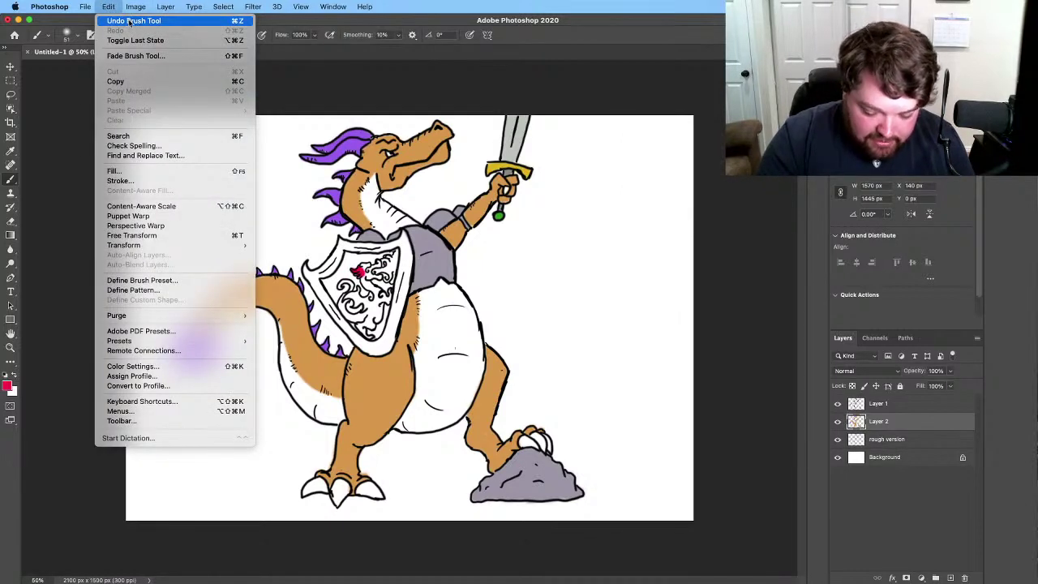
pyautogui.click(130, 21)
pyautogui.click(114, 8)
pyautogui.click(120, 21)
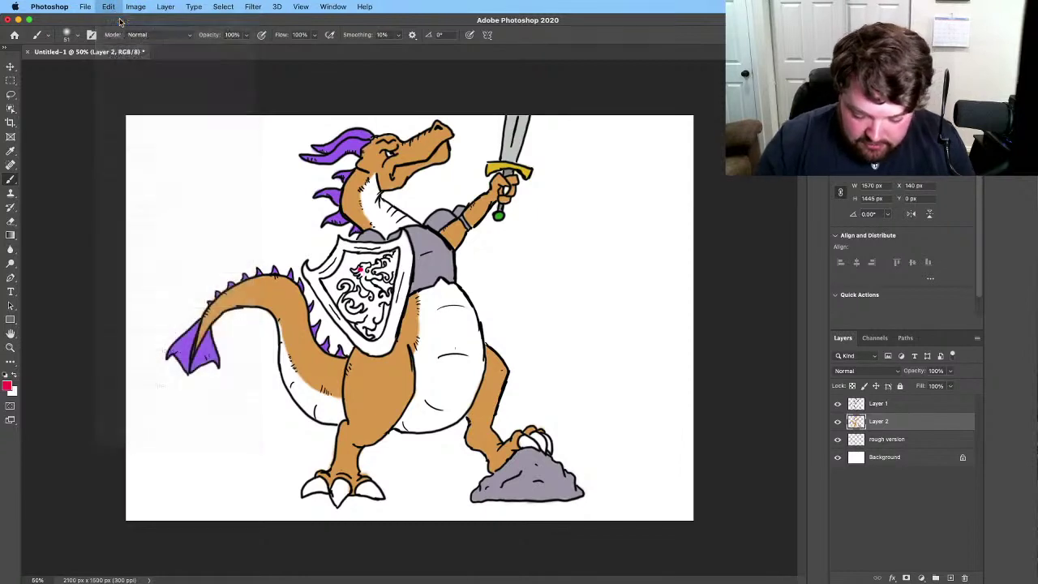
pyautogui.click(108, 6)
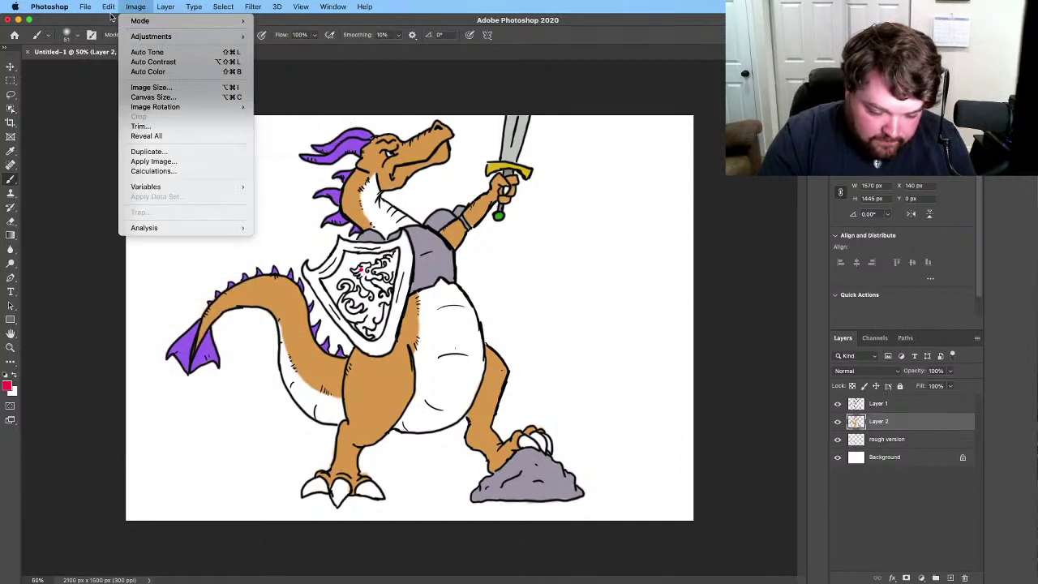
pyautogui.click(115, 21)
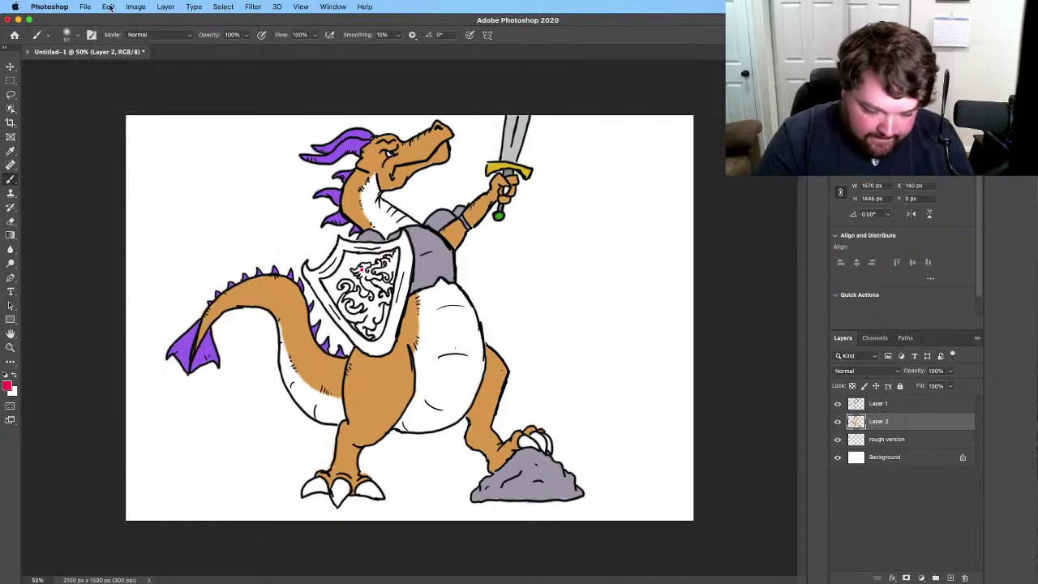
pyautogui.click(109, 7)
pyautogui.click(113, 22)
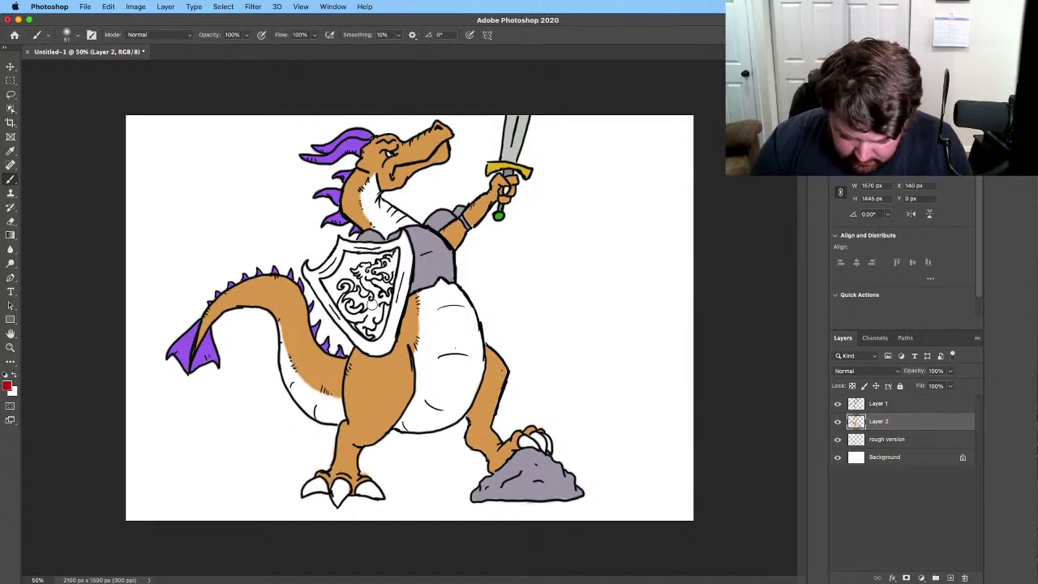
# Step: Paint the dragon emblem on the shield dark red and erase stray red from the gaps between its curls
pyautogui.moveTo(372, 305)
pyautogui.mouseDown()
pyautogui.moveTo(379, 317)
pyautogui.moveTo(360, 325)
pyautogui.moveTo(370, 335)
pyautogui.moveTo(371, 296)
pyautogui.moveTo(367, 307)
pyautogui.moveTo(390, 295)
pyautogui.moveTo(354, 271)
pyautogui.moveTo(364, 266)
pyautogui.moveTo(370, 286)
pyautogui.moveTo(342, 302)
pyautogui.moveTo(351, 287)
pyautogui.moveTo(340, 288)
pyautogui.moveTo(357, 299)
pyautogui.mouseUp()
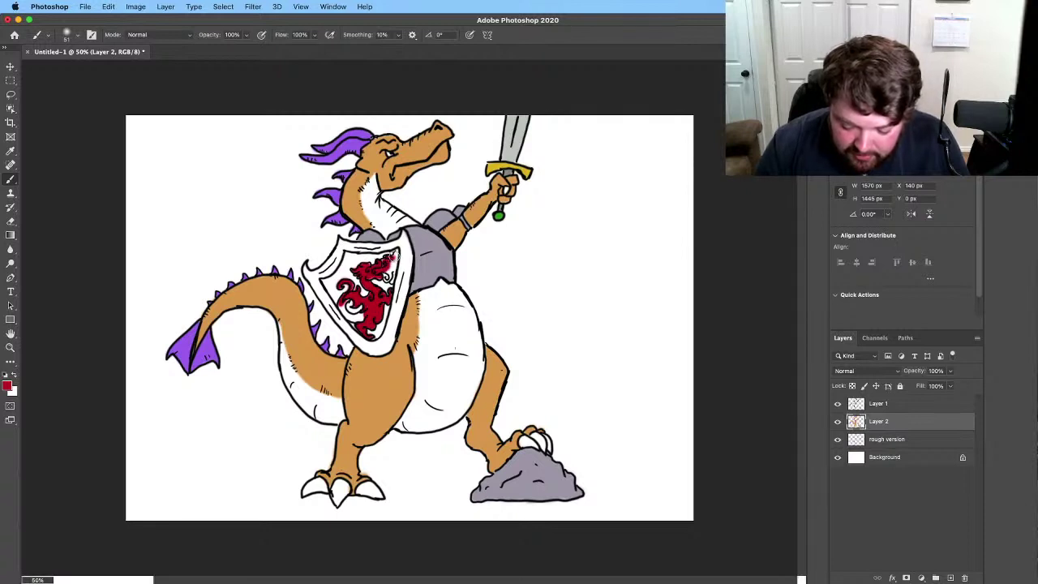
pyautogui.moveTo(395, 254); pyautogui.dragTo(391, 276)
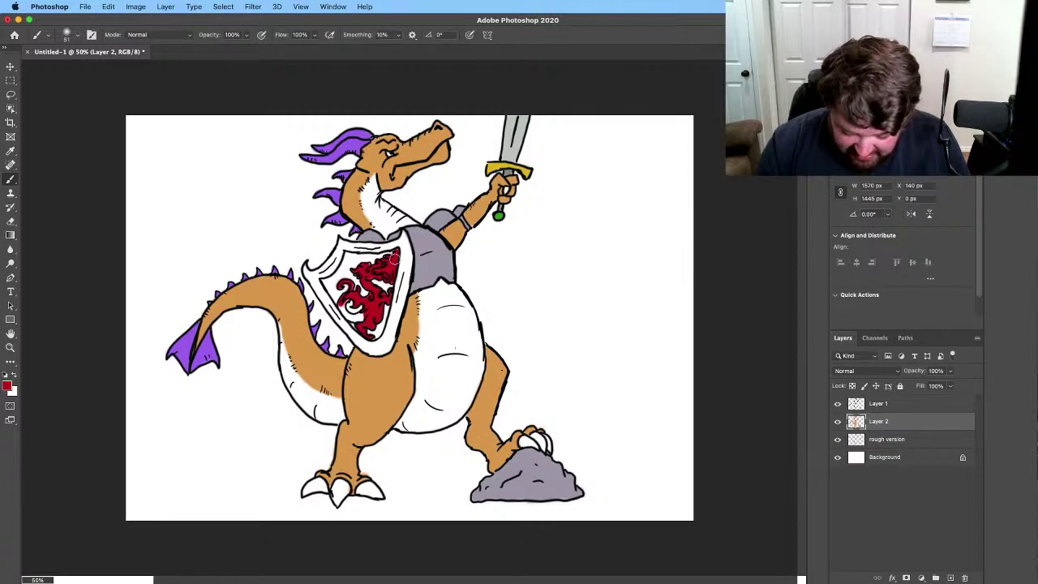
pyautogui.moveTo(395, 258)
pyautogui.mouseDown()
pyautogui.moveTo(371, 286)
pyautogui.moveTo(352, 284)
pyautogui.moveTo(342, 308)
pyautogui.moveTo(360, 318)
pyautogui.moveTo(349, 318)
pyautogui.moveTo(361, 304)
pyautogui.mouseUp()
pyautogui.press('super+plus')
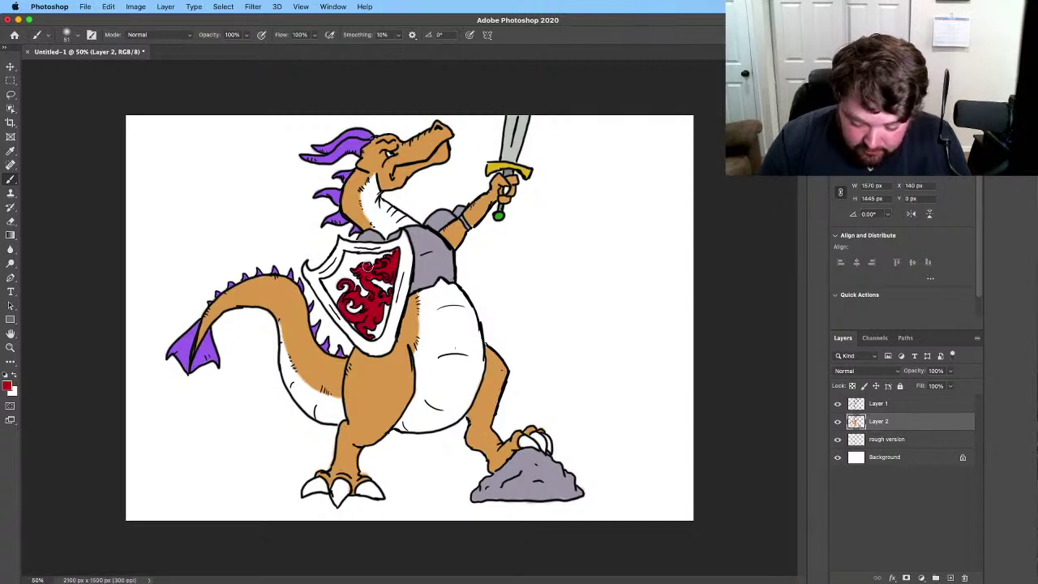
pyautogui.moveTo(370, 266); pyautogui.dragTo(367, 266)
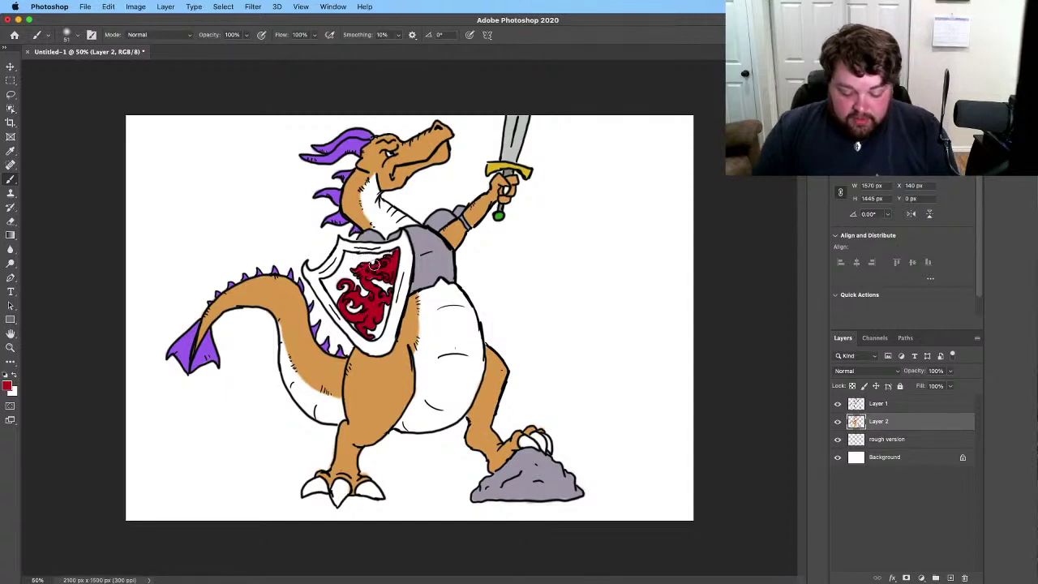
pyautogui.click(10, 221)
pyautogui.moveTo(349, 305); pyautogui.dragTo(351, 300)
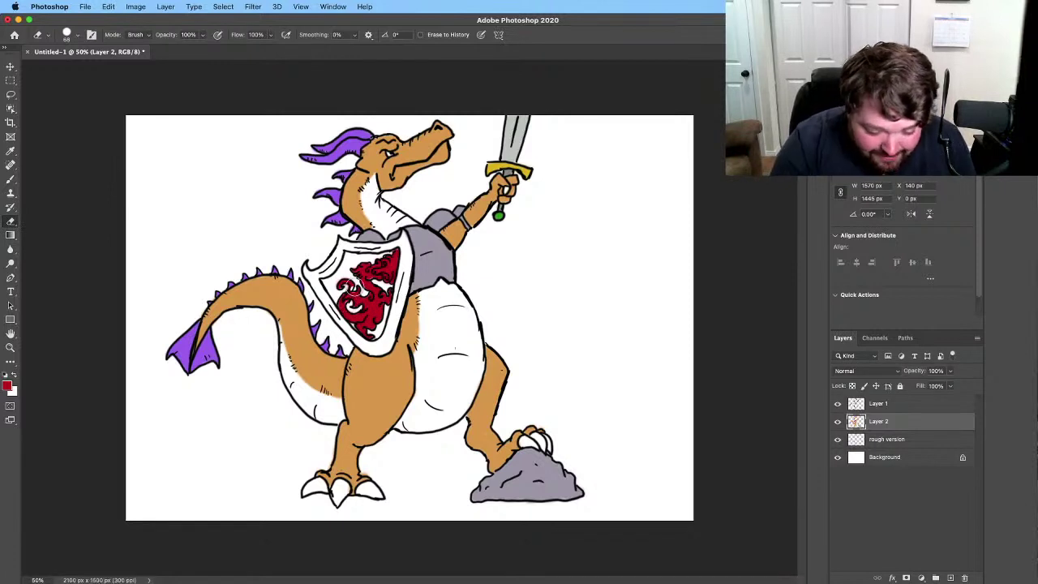
pyautogui.click(10, 181)
pyautogui.hotkey('ctrl', 's')
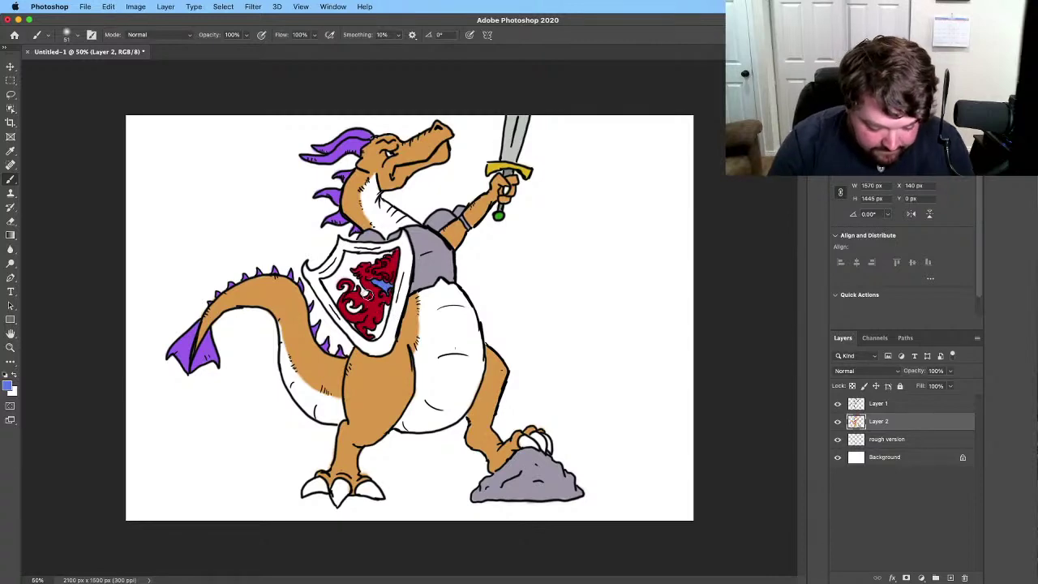
pyautogui.click(112, 8)
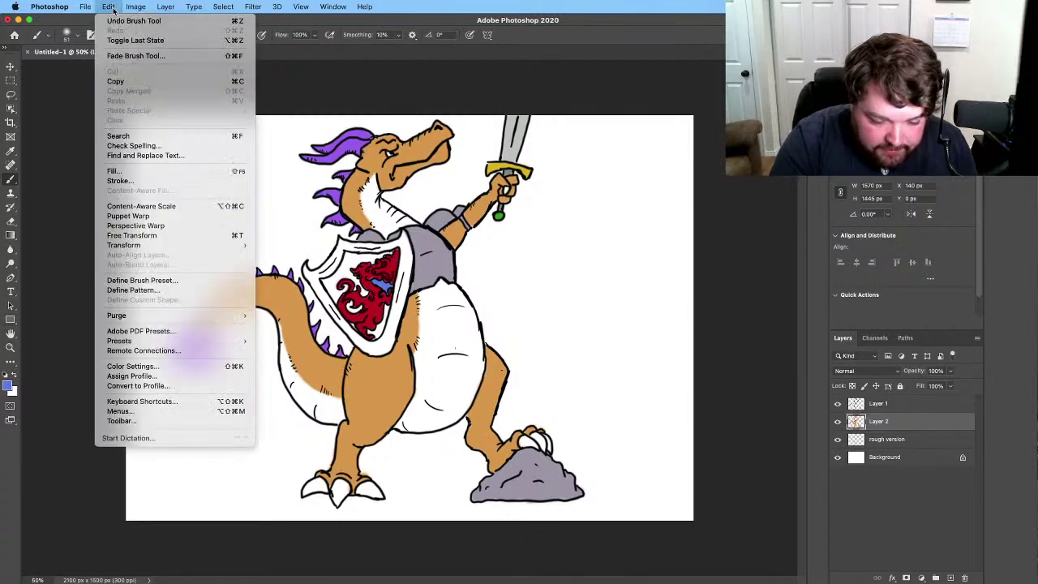
pyautogui.click(116, 22)
pyautogui.click(113, 8)
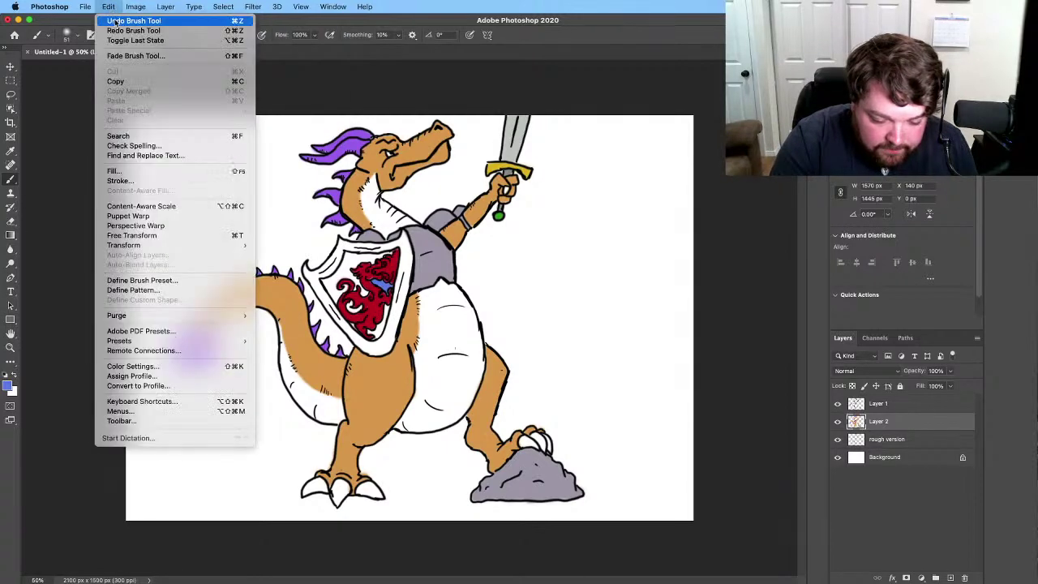
pyautogui.click(116, 21)
# Step: Add a new layer directly beneath Layer 2 and paint the shield's background blue around the dragon emblem
pyautogui.click(169, 8)
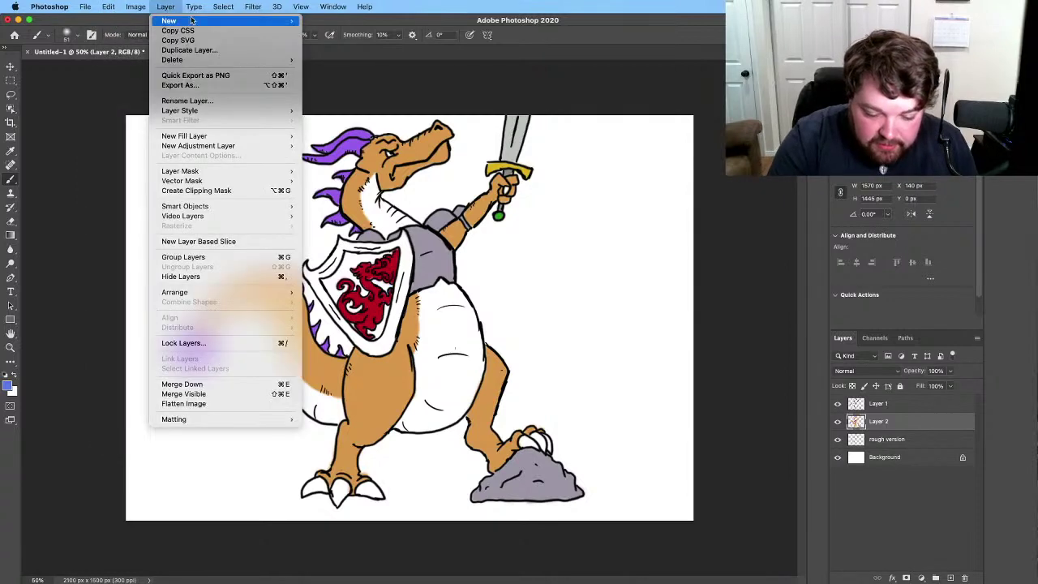
pyautogui.moveTo(185, 21)
pyautogui.click(323, 21)
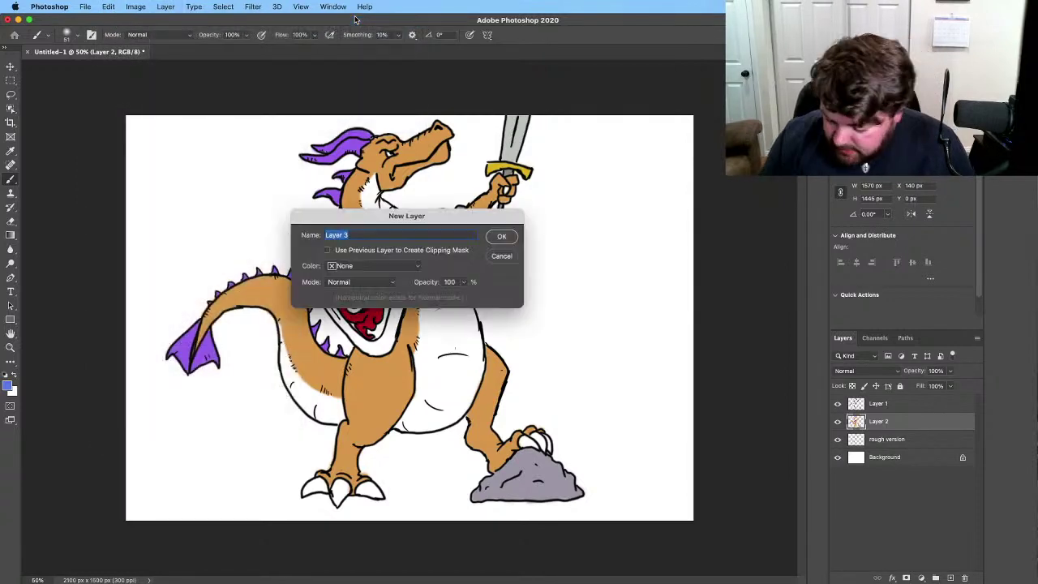
pyautogui.click(502, 237)
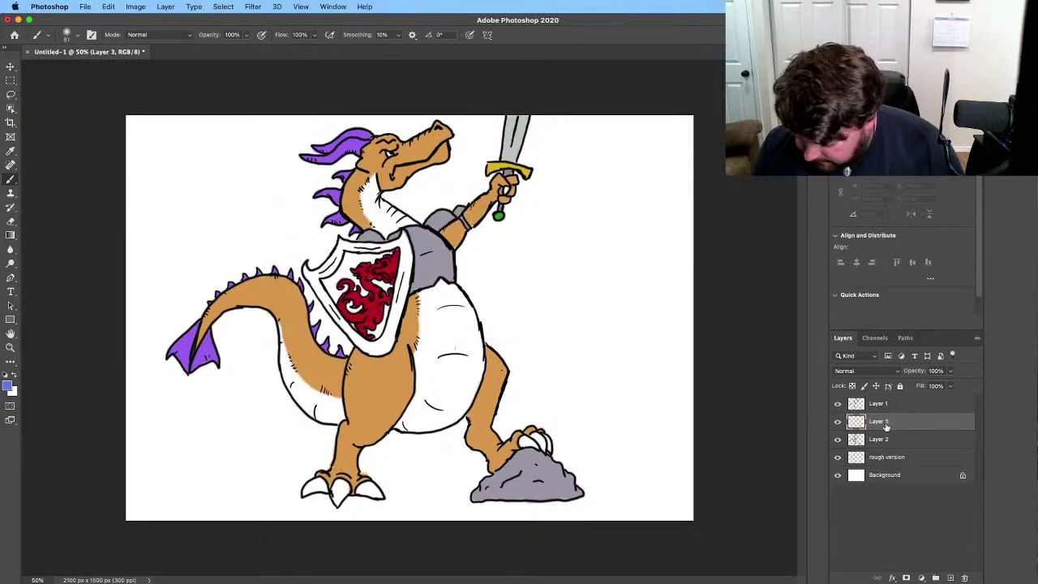
pyautogui.moveTo(883, 423); pyautogui.dragTo(886, 442)
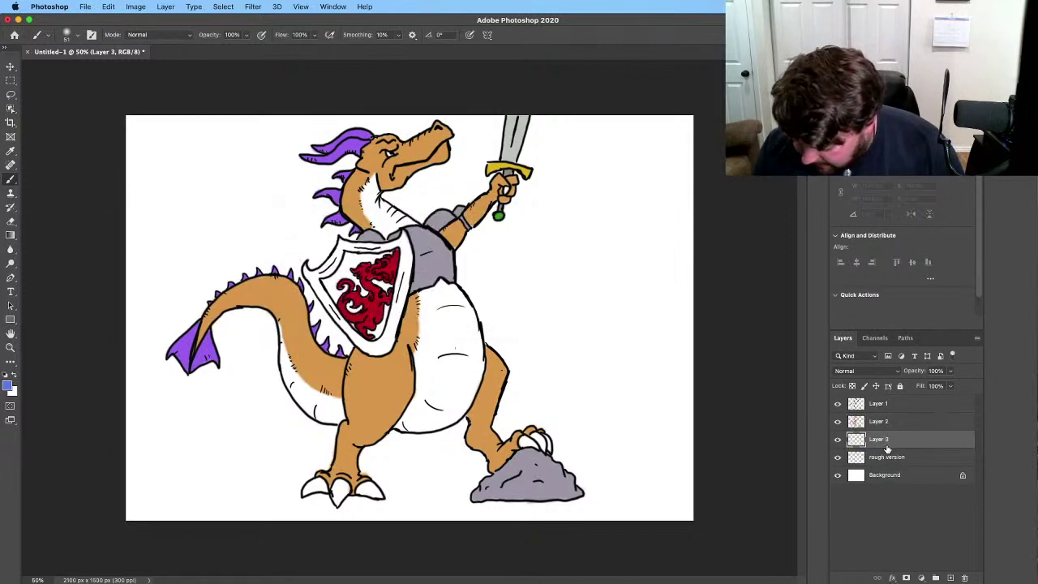
pyautogui.press('super+plus')
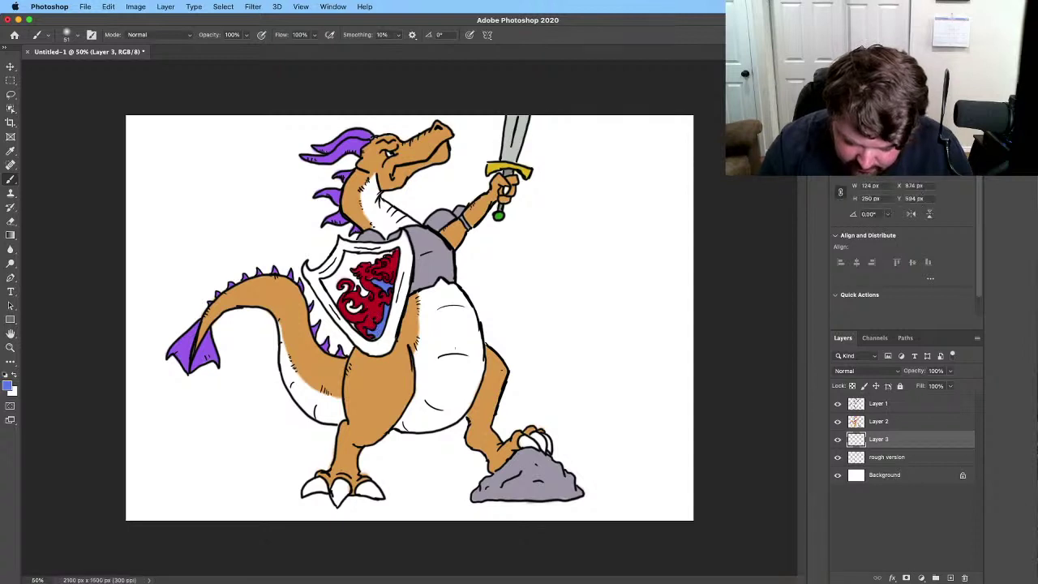
pyautogui.moveTo(358, 327)
pyautogui.mouseDown()
pyautogui.moveTo(352, 299)
pyautogui.moveTo(365, 280)
pyautogui.moveTo(362, 293)
pyautogui.moveTo(325, 283)
pyautogui.moveTo(339, 300)
pyautogui.moveTo(345, 272)
pyautogui.moveTo(334, 275)
pyautogui.moveTo(348, 257)
pyautogui.moveTo(363, 255)
pyautogui.moveTo(357, 267)
pyautogui.moveTo(390, 253)
pyautogui.moveTo(385, 309)
pyautogui.mouseUp()
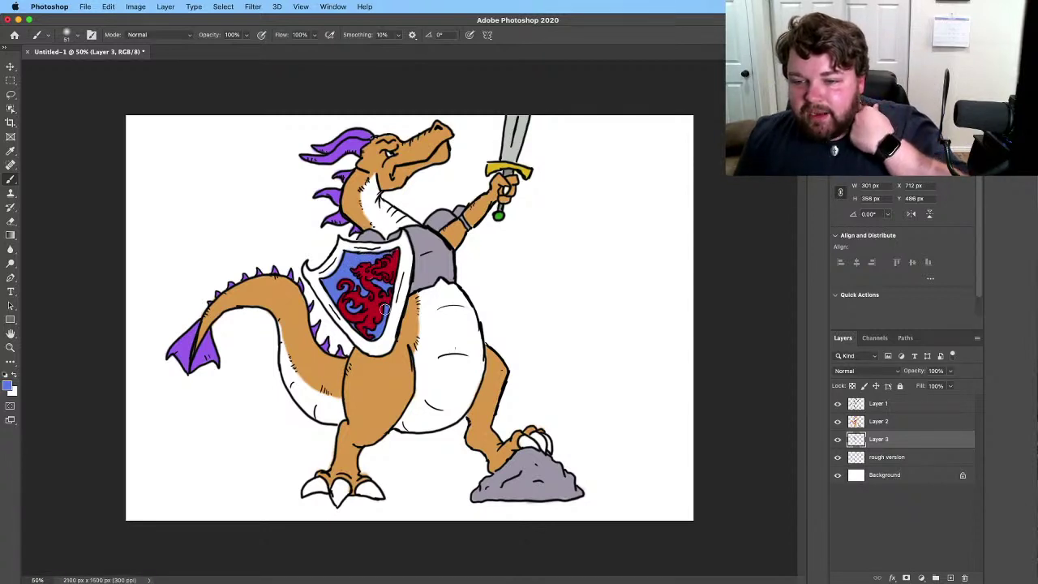
# Step: On Layer 2, paint the shield's entire border medium grey
pyautogui.click(909, 420)
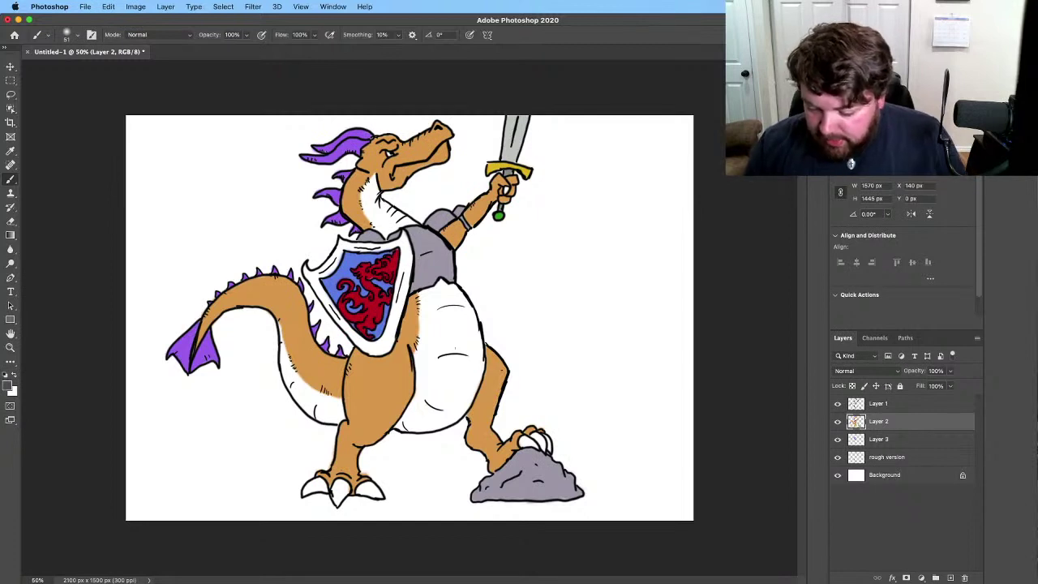
pyautogui.moveTo(403, 280)
pyautogui.mouseDown()
pyautogui.moveTo(402, 302)
pyautogui.moveTo(399, 269)
pyautogui.moveTo(397, 300)
pyautogui.mouseUp()
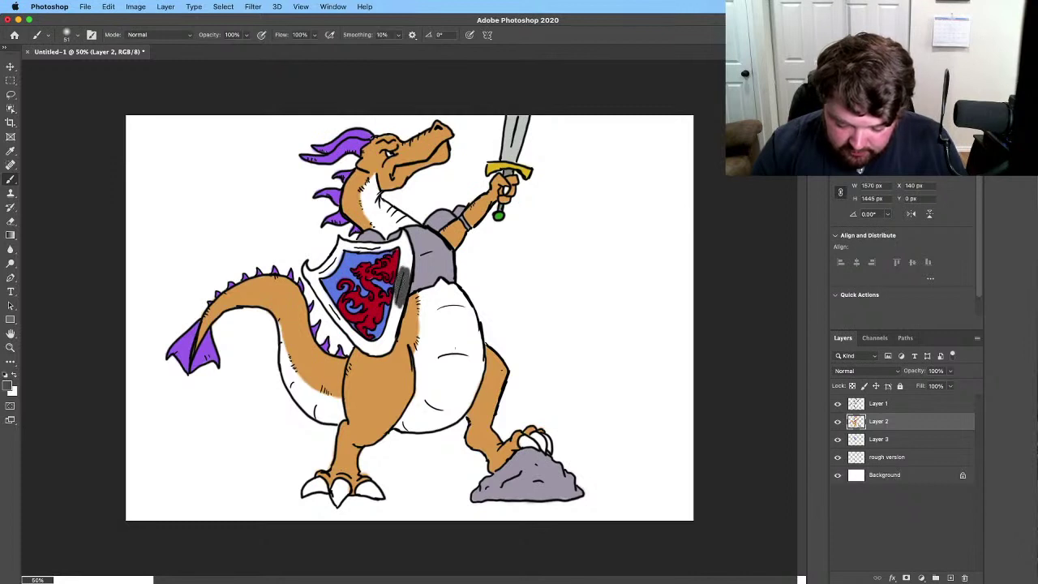
pyautogui.moveTo(403, 261)
pyautogui.mouseDown()
pyautogui.moveTo(402, 233)
pyautogui.moveTo(410, 269)
pyautogui.moveTo(393, 324)
pyautogui.moveTo(389, 296)
pyautogui.moveTo(395, 336)
pyautogui.mouseUp()
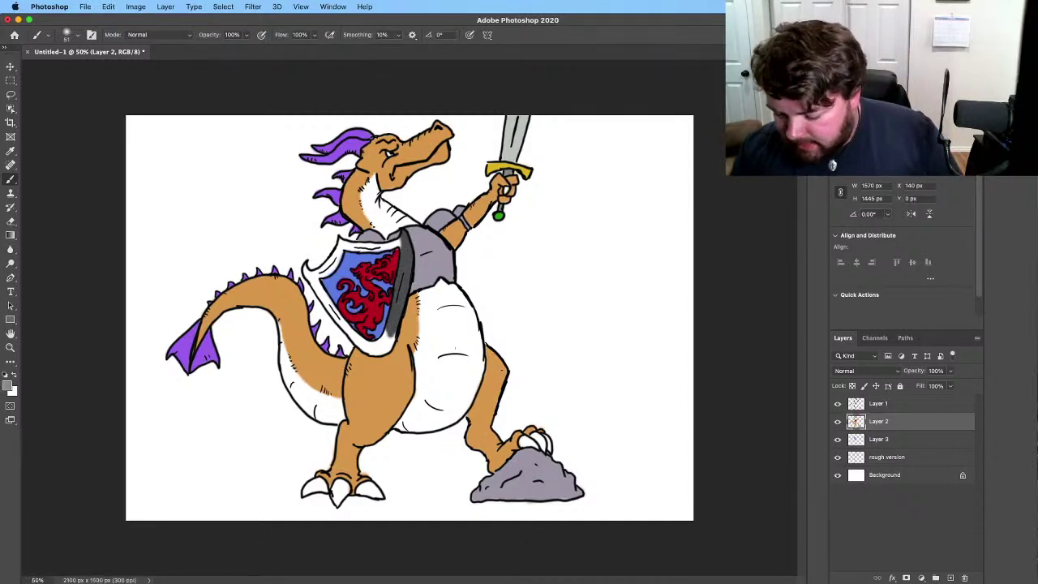
pyautogui.moveTo(400, 297); pyautogui.dragTo(407, 249)
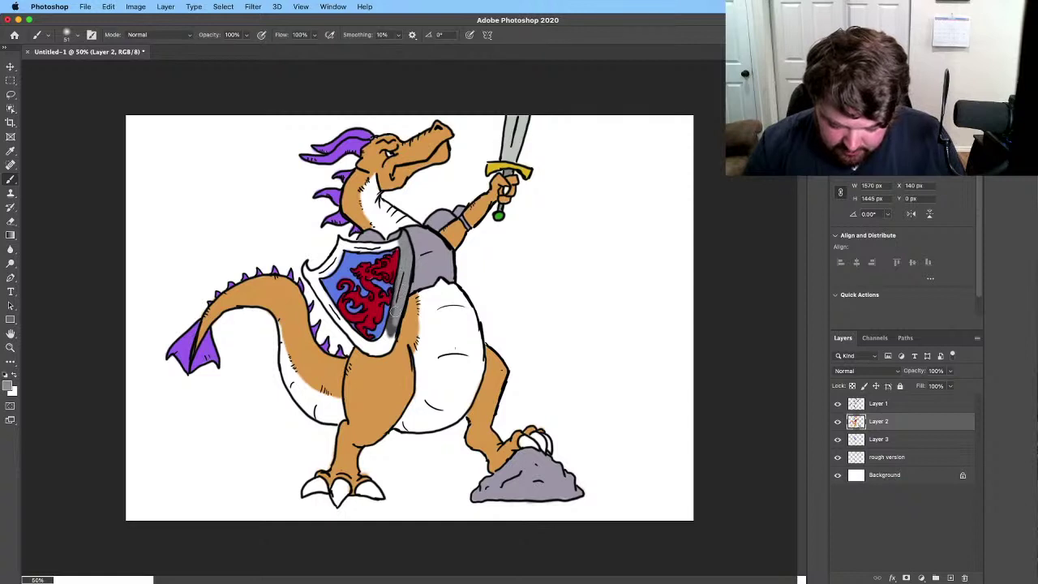
pyautogui.moveTo(396, 312)
pyautogui.mouseDown()
pyautogui.moveTo(391, 340)
pyautogui.moveTo(392, 321)
pyautogui.moveTo(317, 308)
pyautogui.moveTo(339, 319)
pyautogui.moveTo(304, 271)
pyautogui.moveTo(327, 268)
pyautogui.moveTo(320, 285)
pyautogui.moveTo(343, 244)
pyautogui.moveTo(398, 244)
pyautogui.mouseUp()
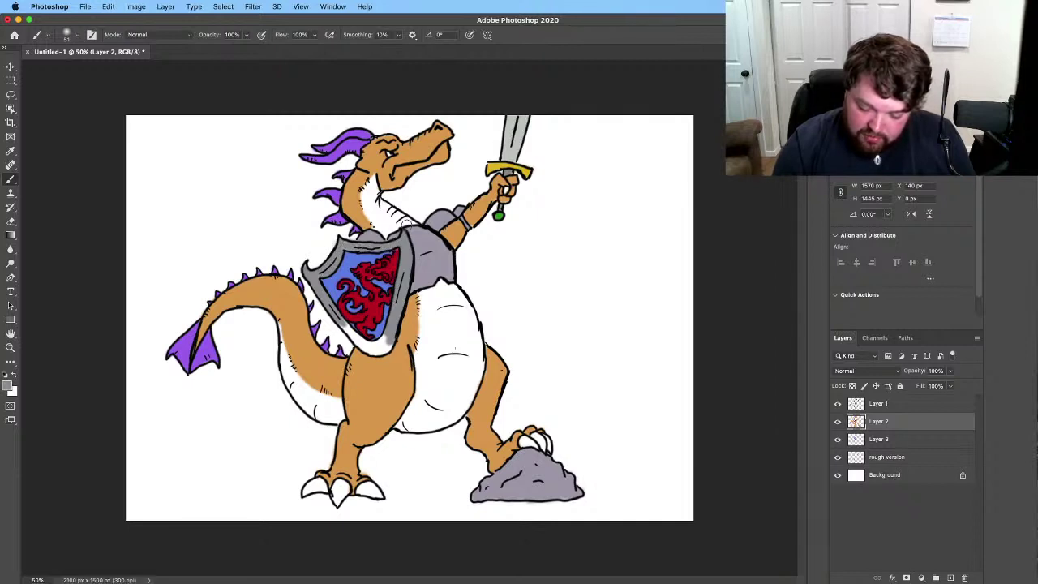
pyautogui.moveTo(344, 325)
pyautogui.mouseDown()
pyautogui.moveTo(361, 344)
pyautogui.moveTo(385, 348)
pyautogui.mouseUp()
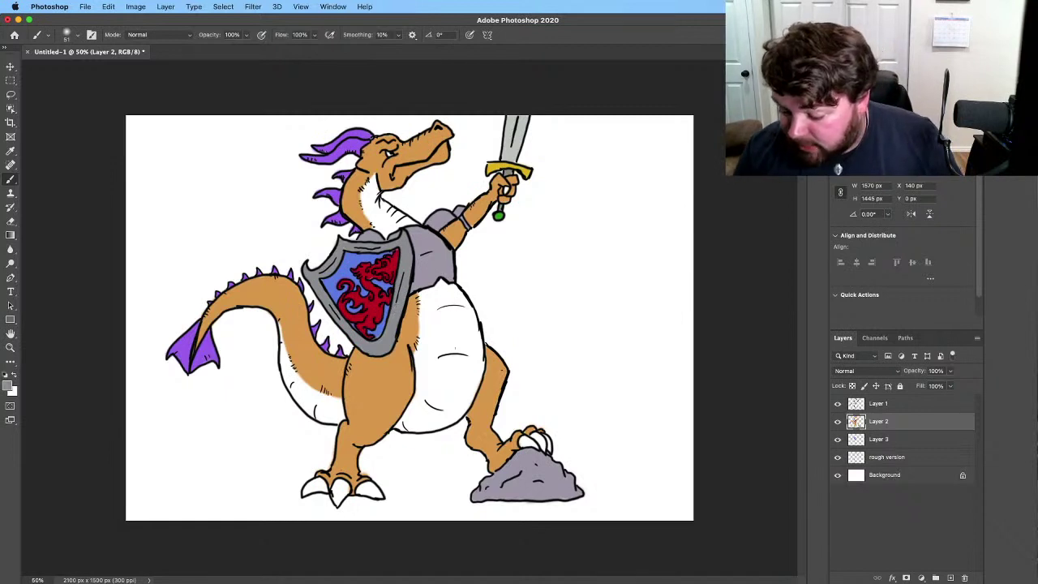
# Step: Choose a yellow paint colour and set the brush size to 55 px
pyautogui.click(7, 385)
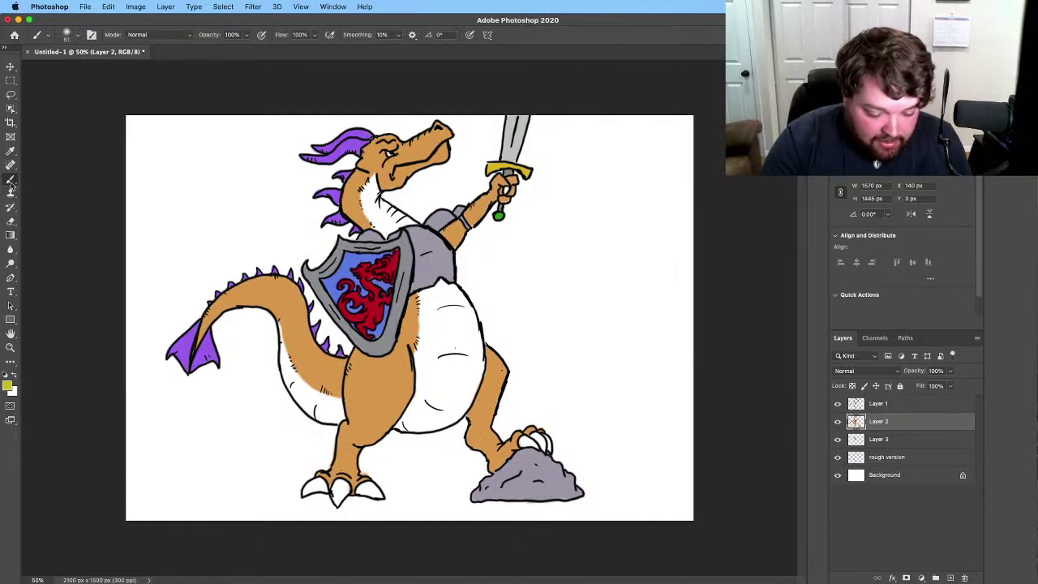
pyautogui.click(78, 36)
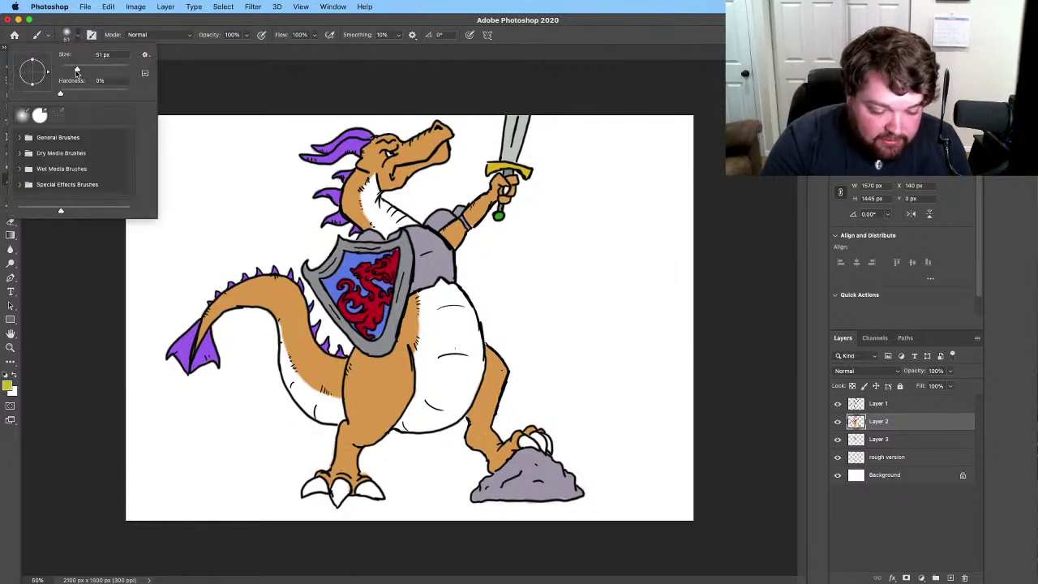
pyautogui.moveTo(76, 71); pyautogui.dragTo(79, 73)
pyautogui.click(77, 38)
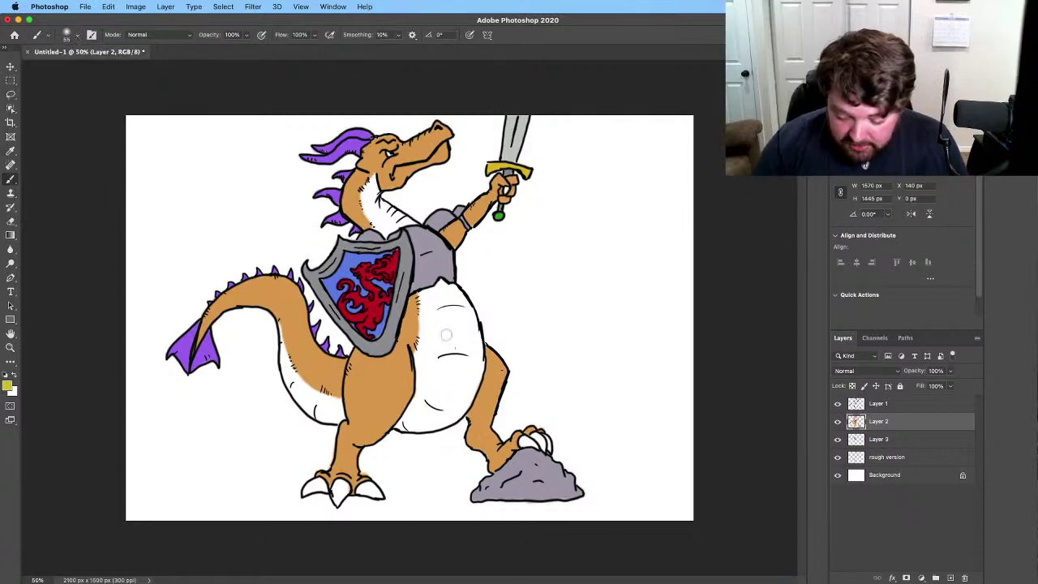
pyautogui.moveTo(446, 334)
pyautogui.mouseDown()
pyautogui.moveTo(436, 357)
pyautogui.moveTo(448, 361)
pyautogui.moveTo(451, 336)
pyautogui.mouseUp()
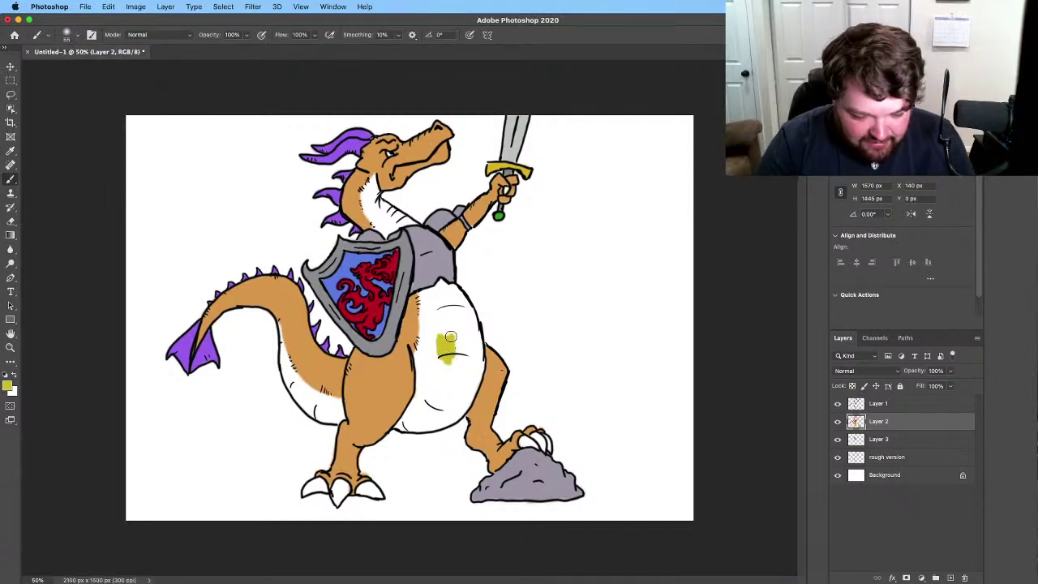
pyautogui.click(109, 6)
pyautogui.click(134, 20)
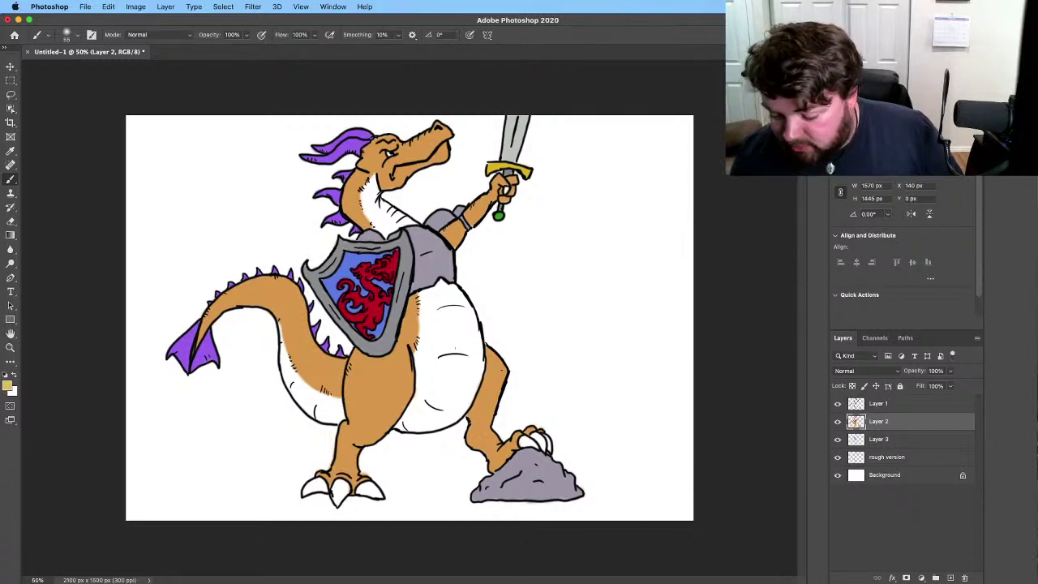
pyautogui.moveTo(424, 328); pyautogui.dragTo(424, 334)
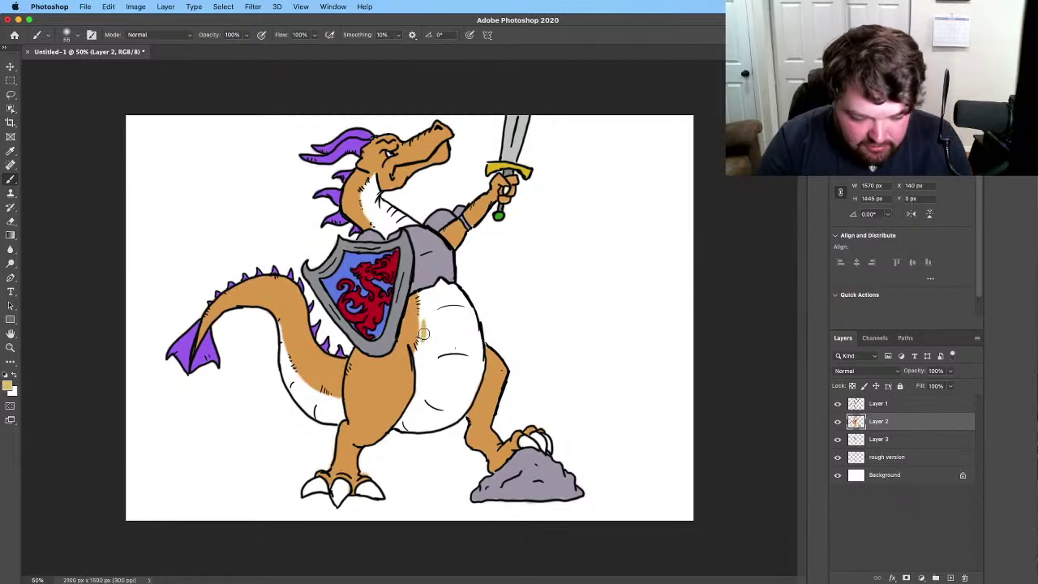
pyautogui.click(135, 7)
pyautogui.click(116, 22)
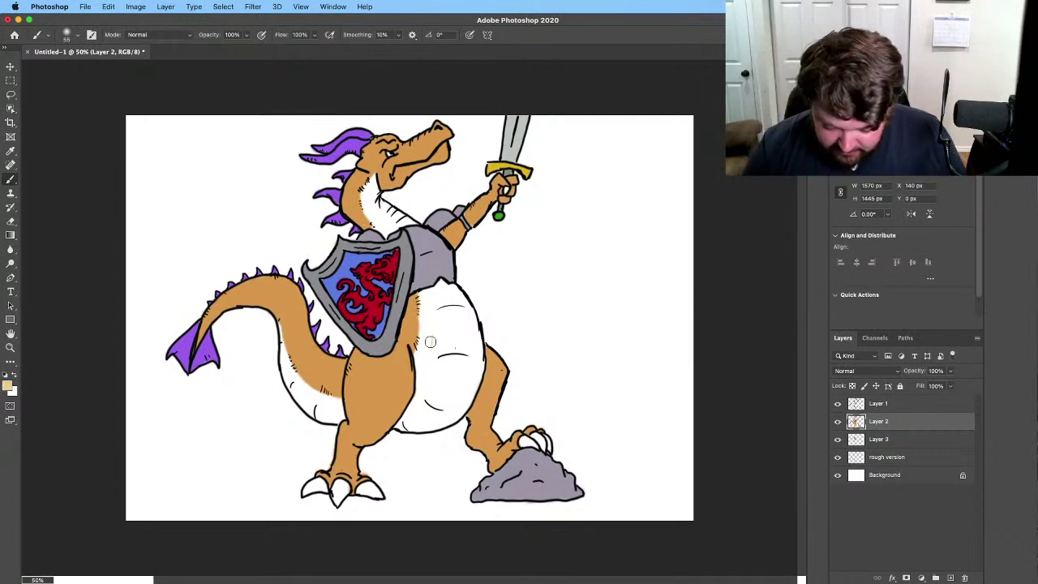
# Step: Paint the dragon's whole belly pale sandy yellow on Layer 2
pyautogui.moveTo(425, 343)
pyautogui.mouseDown()
pyautogui.moveTo(423, 322)
pyautogui.moveTo(428, 340)
pyautogui.moveTo(442, 331)
pyautogui.moveTo(438, 363)
pyautogui.moveTo(473, 349)
pyautogui.mouseUp()
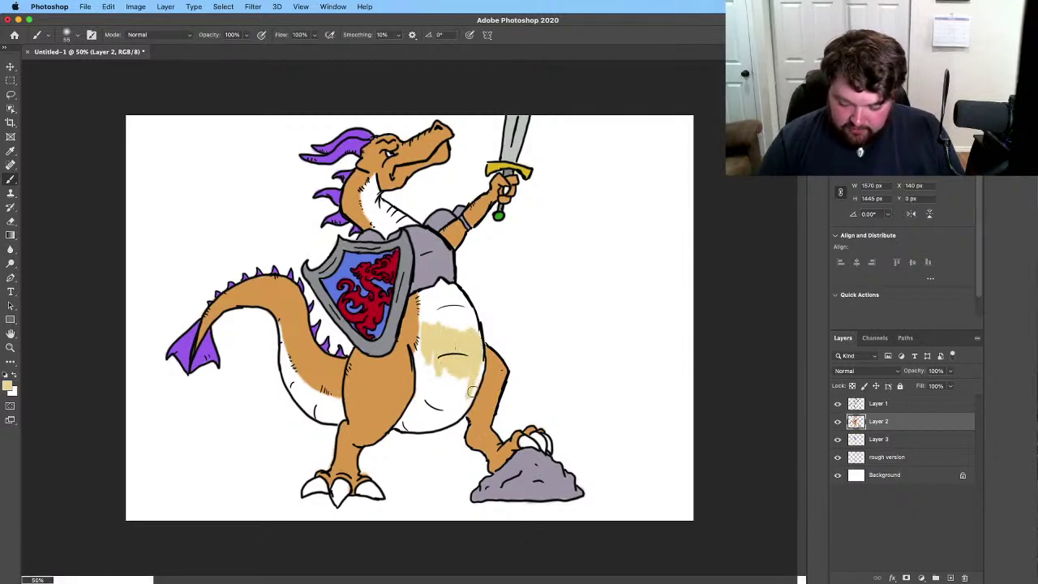
pyautogui.moveTo(475, 388)
pyautogui.mouseDown()
pyautogui.moveTo(464, 406)
pyautogui.moveTo(455, 381)
pyautogui.moveTo(451, 397)
pyautogui.moveTo(420, 354)
pyautogui.mouseUp()
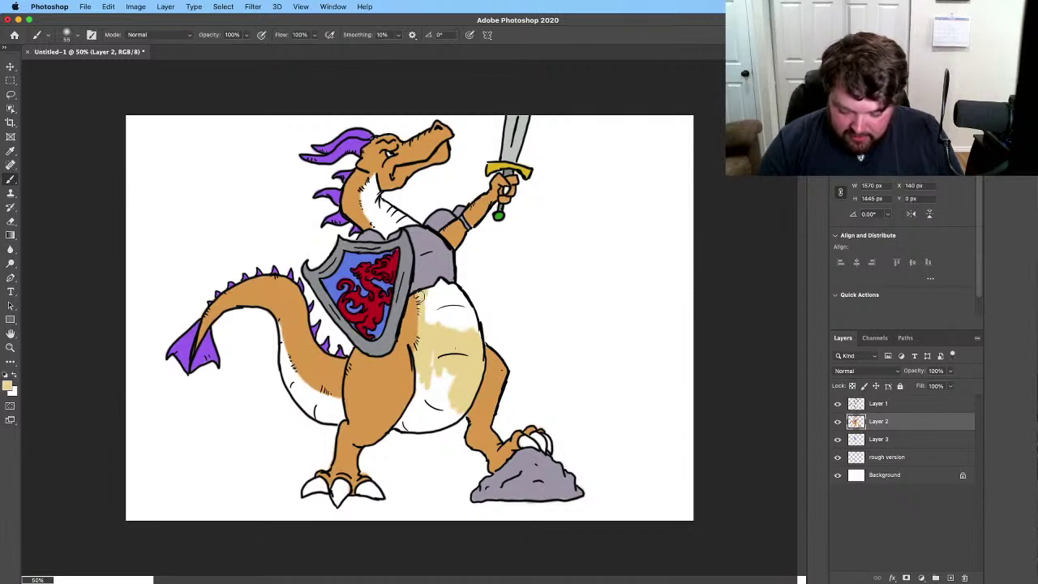
pyautogui.moveTo(420, 296)
pyautogui.mouseDown()
pyautogui.moveTo(441, 340)
pyautogui.moveTo(438, 299)
pyautogui.moveTo(430, 380)
pyautogui.moveTo(425, 360)
pyautogui.moveTo(421, 370)
pyautogui.moveTo(419, 388)
pyautogui.moveTo(435, 380)
pyautogui.moveTo(425, 407)
pyautogui.moveTo(449, 377)
pyautogui.moveTo(425, 413)
pyautogui.moveTo(456, 390)
pyautogui.moveTo(442, 418)
pyautogui.moveTo(464, 409)
pyautogui.moveTo(461, 391)
pyautogui.moveTo(405, 425)
pyautogui.moveTo(416, 397)
pyautogui.moveTo(406, 425)
pyautogui.moveTo(426, 420)
pyautogui.moveTo(428, 408)
pyautogui.moveTo(406, 419)
pyautogui.moveTo(446, 380)
pyautogui.moveTo(428, 424)
pyautogui.mouseUp()
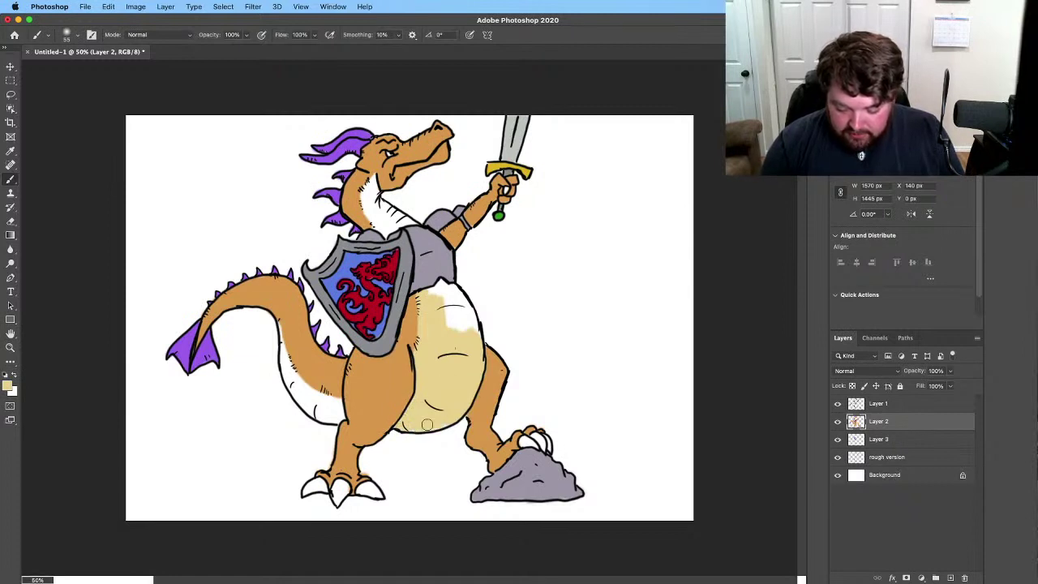
pyautogui.moveTo(436, 305)
pyautogui.mouseDown()
pyautogui.moveTo(454, 339)
pyautogui.moveTo(447, 300)
pyautogui.moveTo(472, 333)
pyautogui.moveTo(466, 305)
pyautogui.moveTo(469, 313)
pyautogui.moveTo(439, 289)
pyautogui.moveTo(427, 296)
pyautogui.moveTo(442, 283)
pyautogui.moveTo(466, 306)
pyautogui.mouseUp()
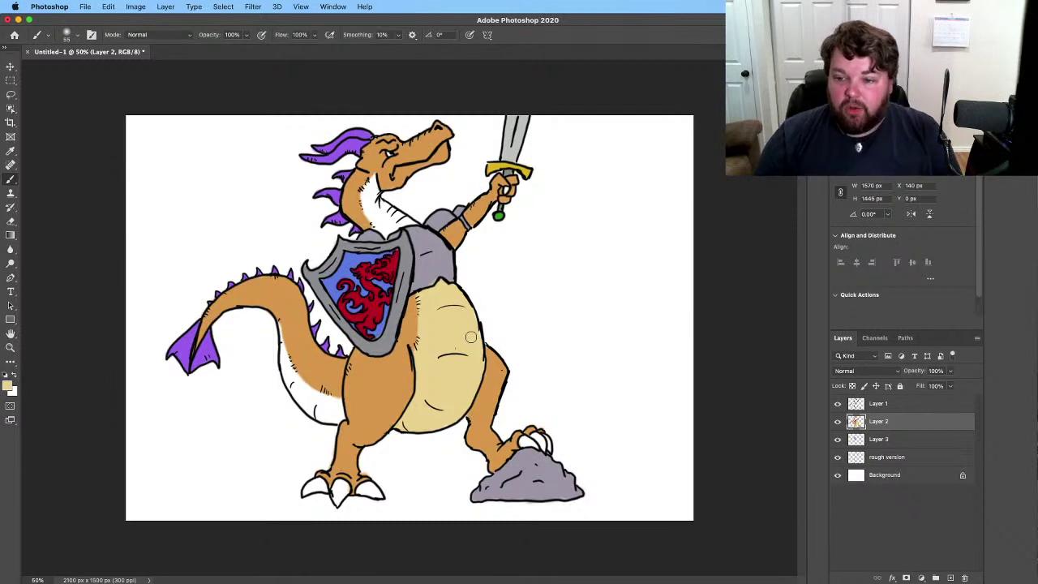
# Step: Paint the underside of the tail and the front of the neck in the belly's pale sandy yellow
pyautogui.moveTo(284, 376)
pyautogui.mouseDown()
pyautogui.moveTo(279, 322)
pyautogui.moveTo(297, 399)
pyautogui.moveTo(293, 388)
pyautogui.moveTo(324, 407)
pyautogui.moveTo(302, 381)
pyautogui.moveTo(339, 400)
pyautogui.moveTo(316, 412)
pyautogui.mouseUp()
pyautogui.moveTo(320, 415)
pyautogui.mouseDown()
pyautogui.moveTo(336, 409)
pyautogui.moveTo(327, 394)
pyautogui.mouseUp()
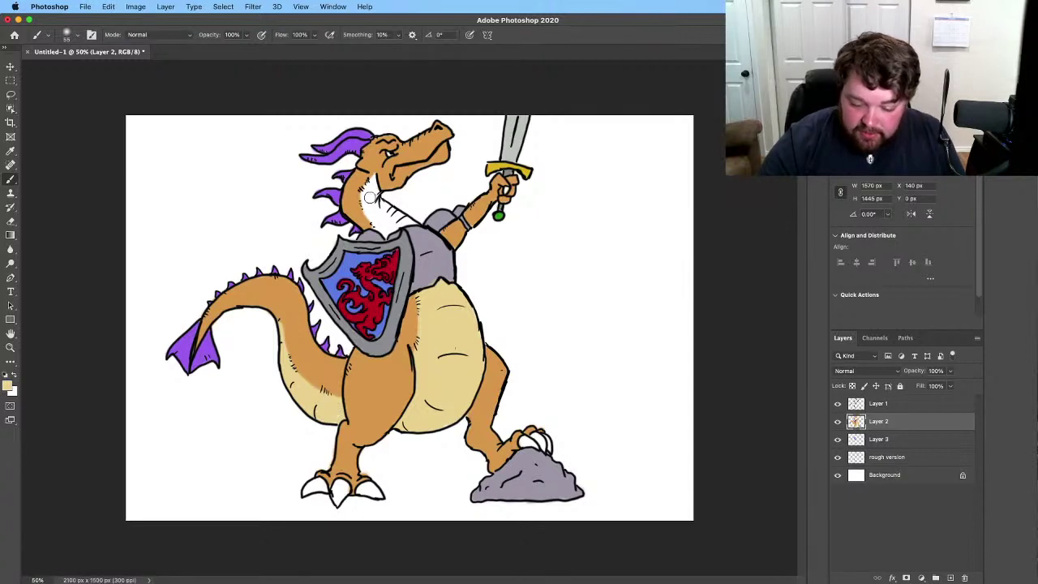
pyautogui.moveTo(366, 197)
pyautogui.mouseDown()
pyautogui.moveTo(387, 233)
pyautogui.moveTo(412, 221)
pyautogui.moveTo(374, 196)
pyautogui.moveTo(372, 177)
pyautogui.moveTo(364, 194)
pyautogui.moveTo(375, 173)
pyautogui.moveTo(373, 211)
pyautogui.moveTo(408, 217)
pyautogui.mouseUp()
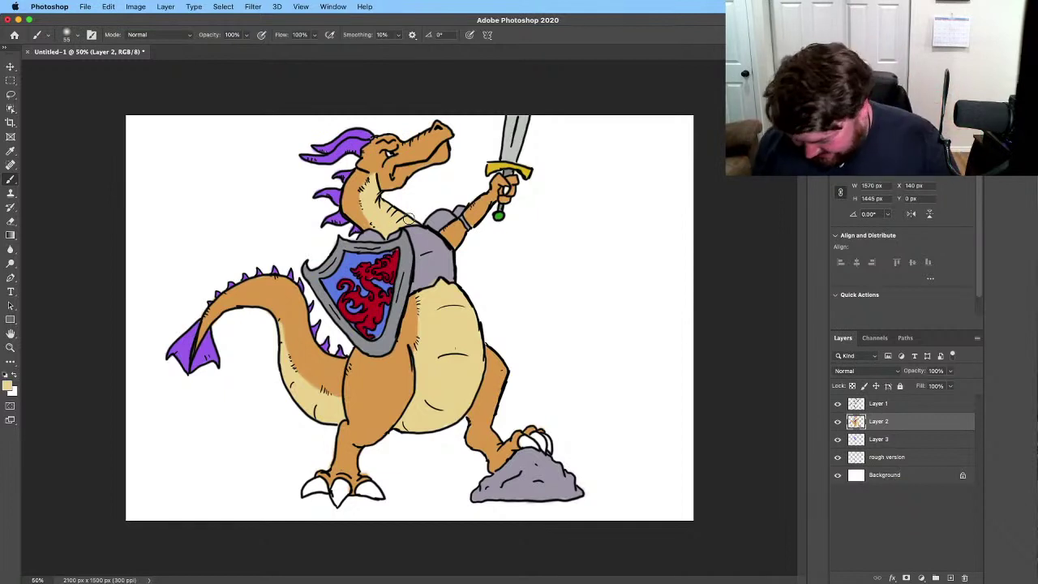
# Step: On Layer 1, add black hatching to the dragon and armour with a 14 px brush
pyautogui.click(894, 408)
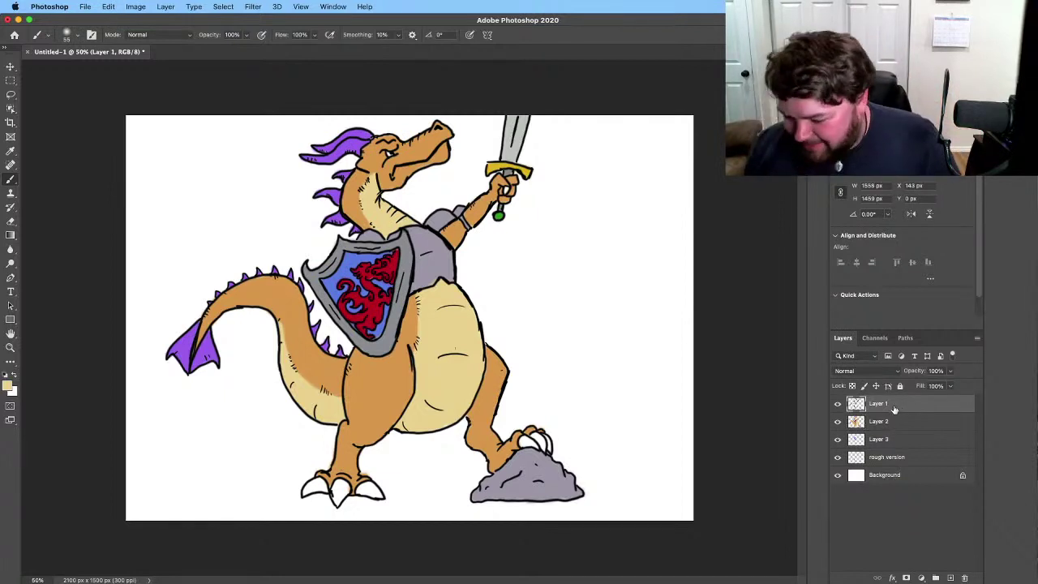
pyautogui.press('d')
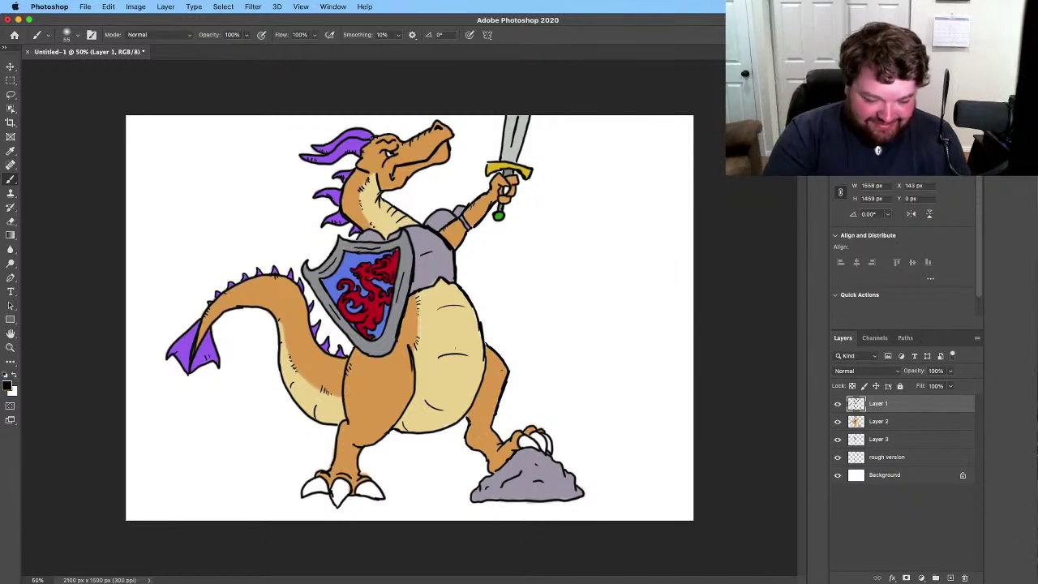
pyautogui.click(77, 34)
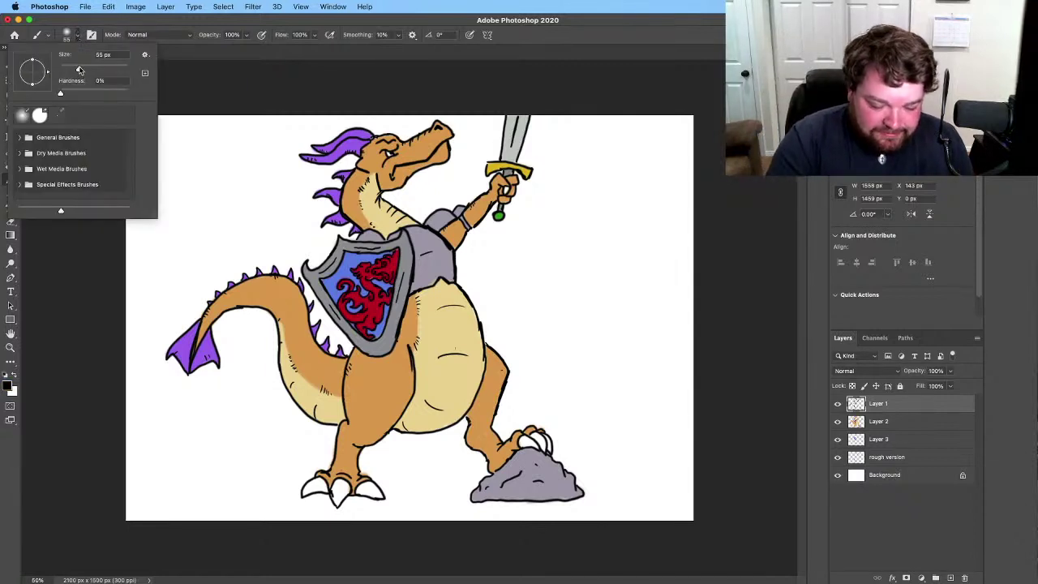
pyautogui.moveTo(79, 69); pyautogui.dragTo(64, 82)
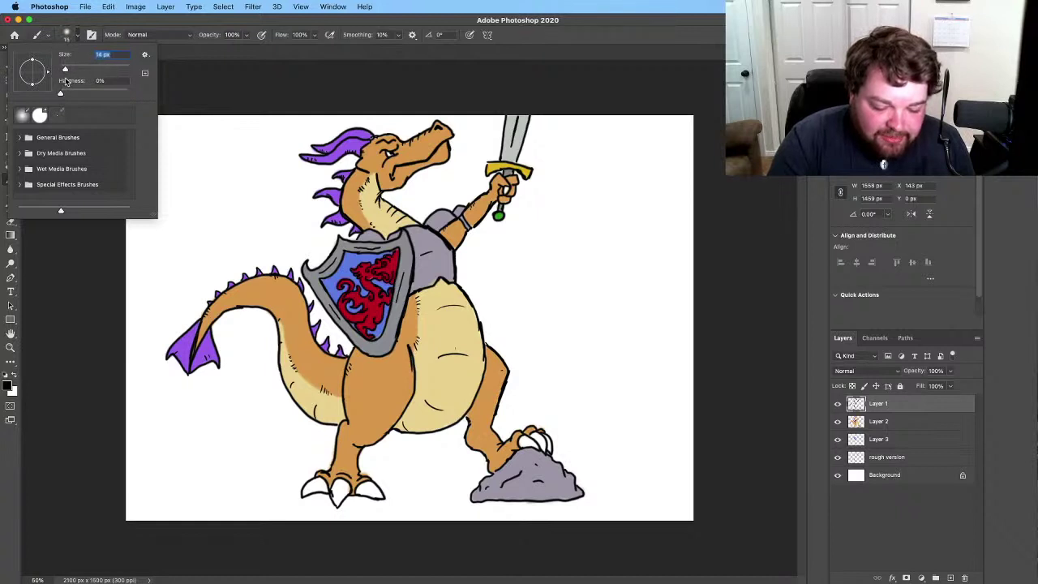
pyautogui.click(79, 37)
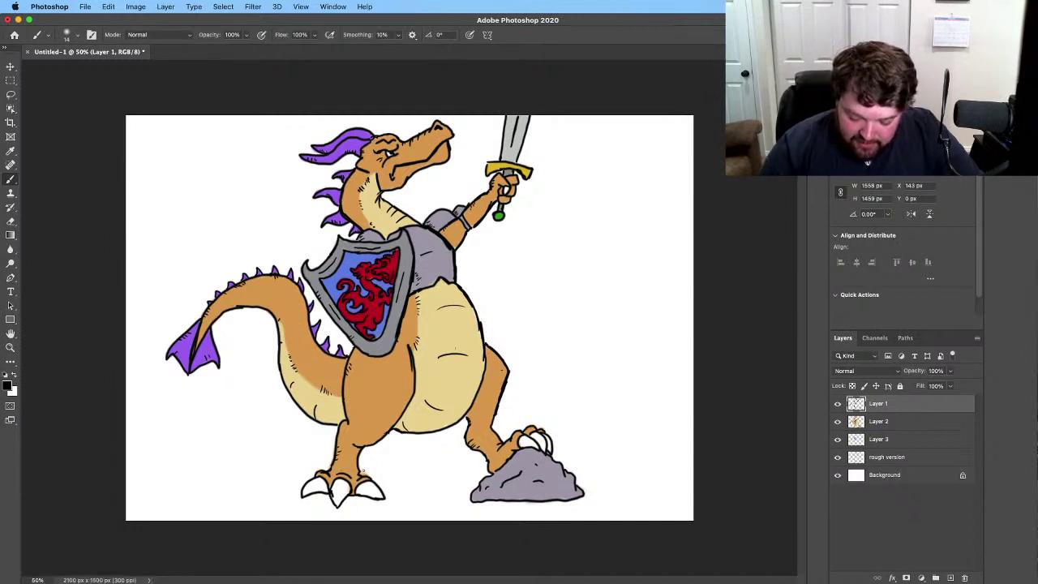
# Step: Erase stray colour around the planted foot's claws on Layer 2 and reselect Layer 1
pyautogui.click(10, 221)
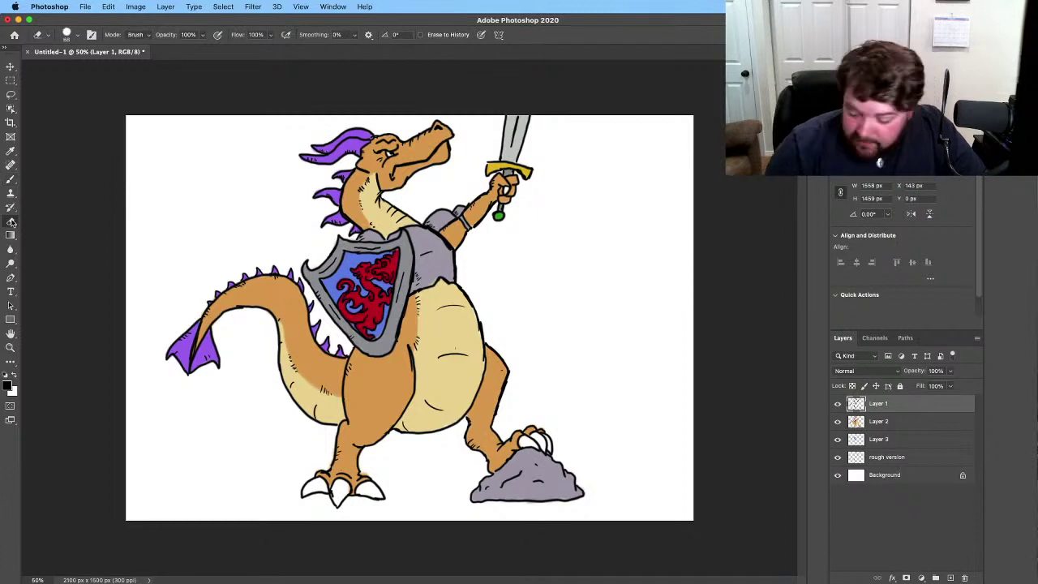
pyautogui.click(907, 423)
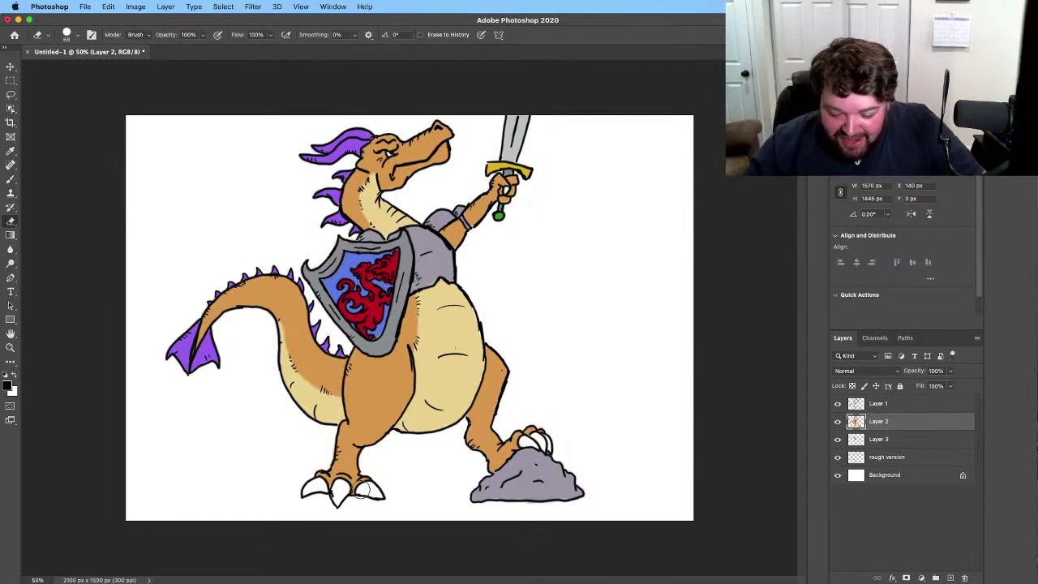
pyautogui.click(899, 399)
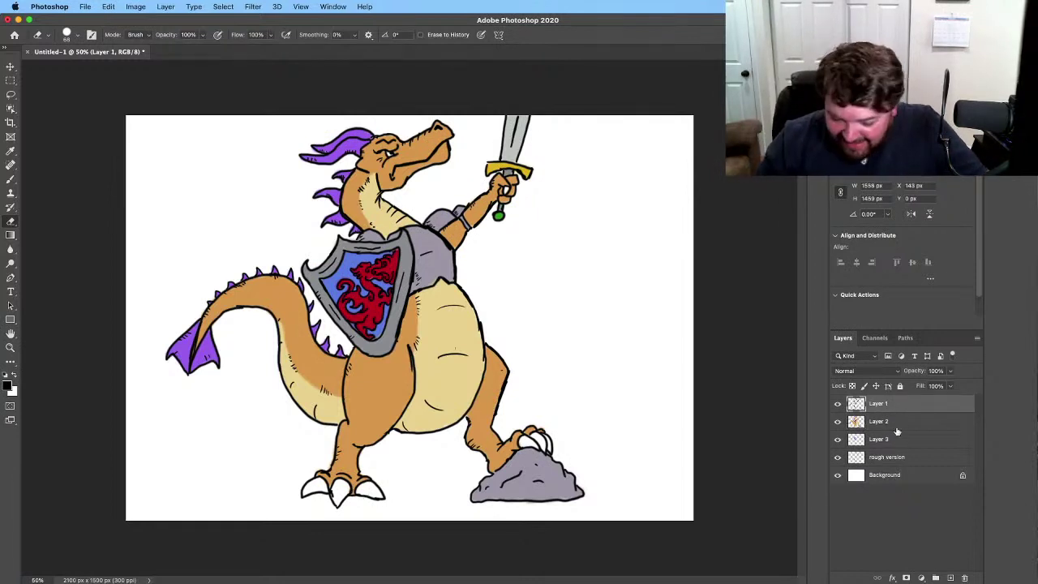
# Step: Add a new layer for shading and place it directly beneath Layer 1, with the Brush tool active
pyautogui.click(11, 182)
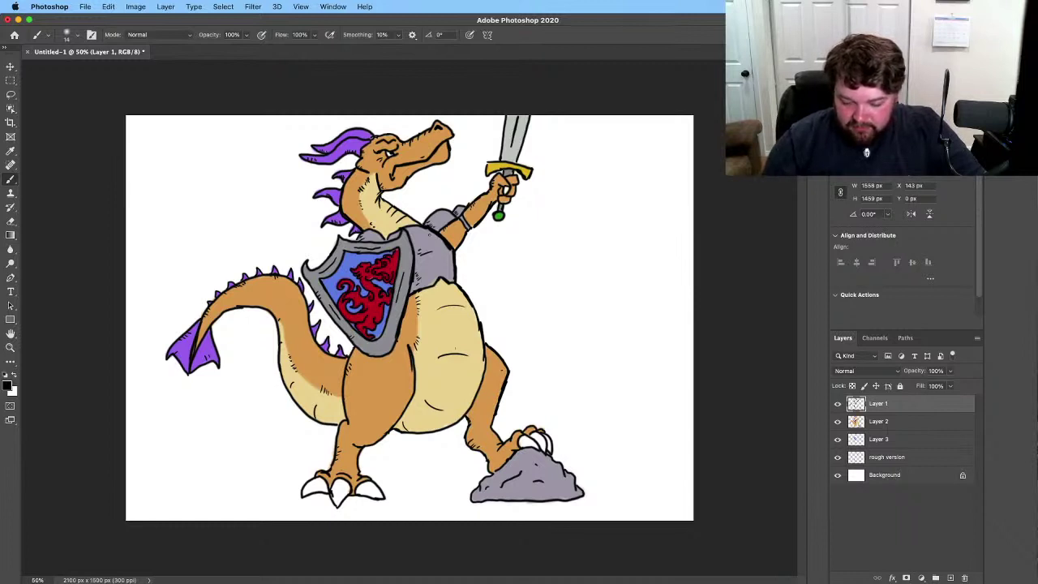
pyautogui.click(165, 7)
pyautogui.moveTo(205, 21)
pyautogui.click(353, 22)
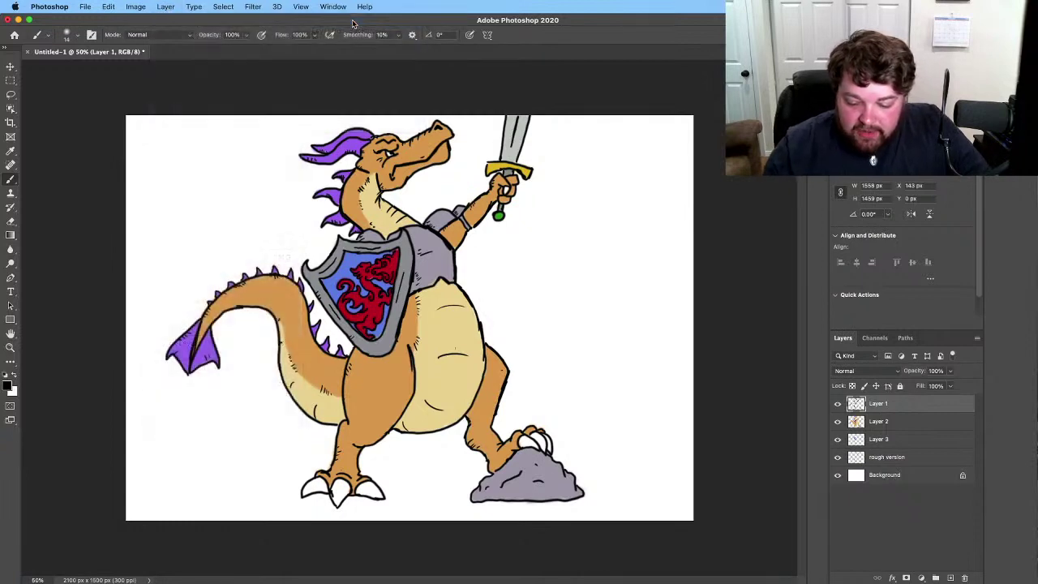
pyautogui.click(504, 238)
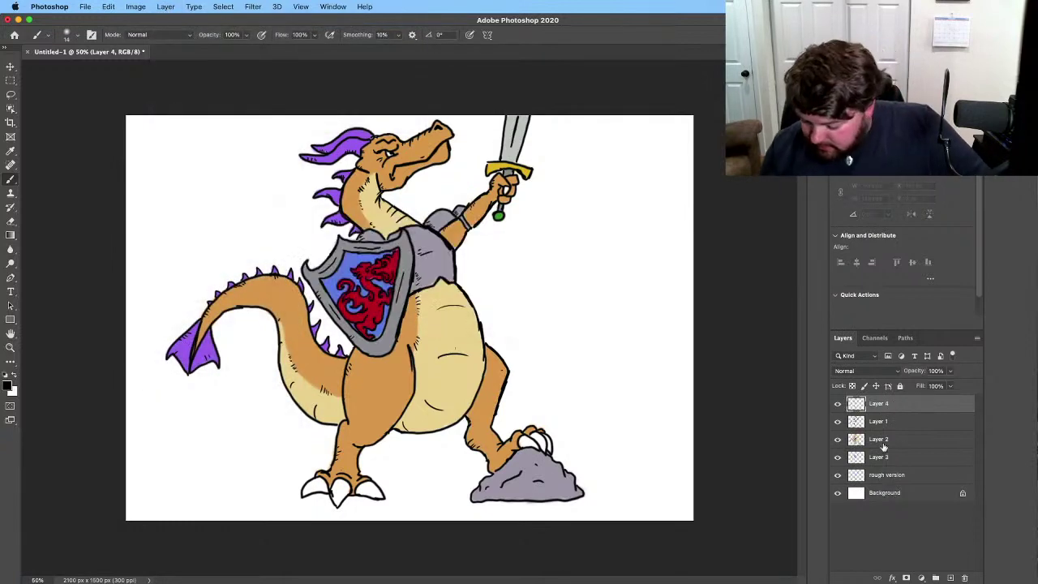
pyautogui.moveTo(890, 404); pyautogui.dragTo(892, 425)
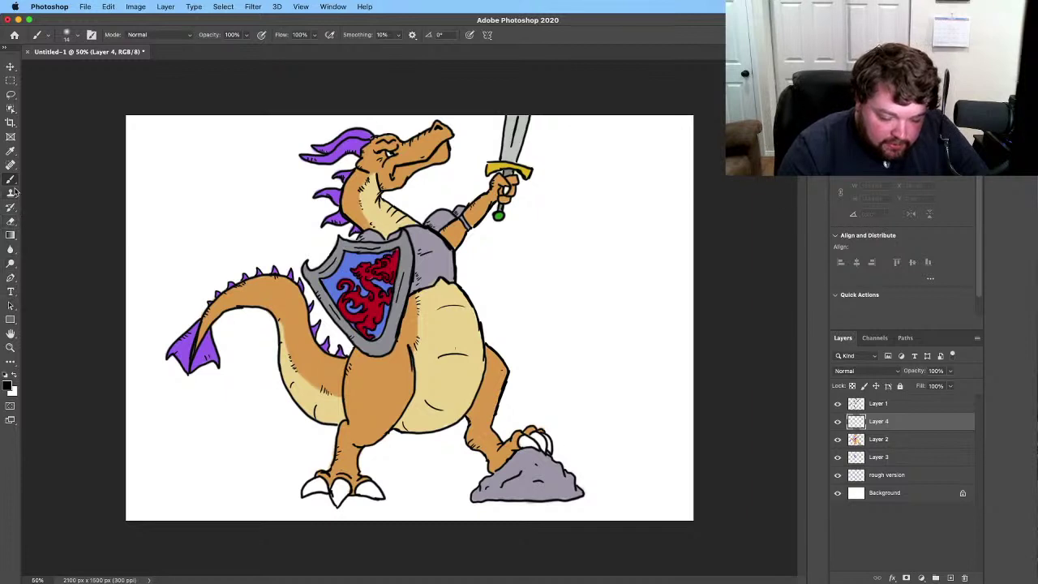
# Step: Sample the dragon's orange, darken it to brown, and shade the back edge of the planted leg and foot on Layer 4
pyautogui.click(10, 152)
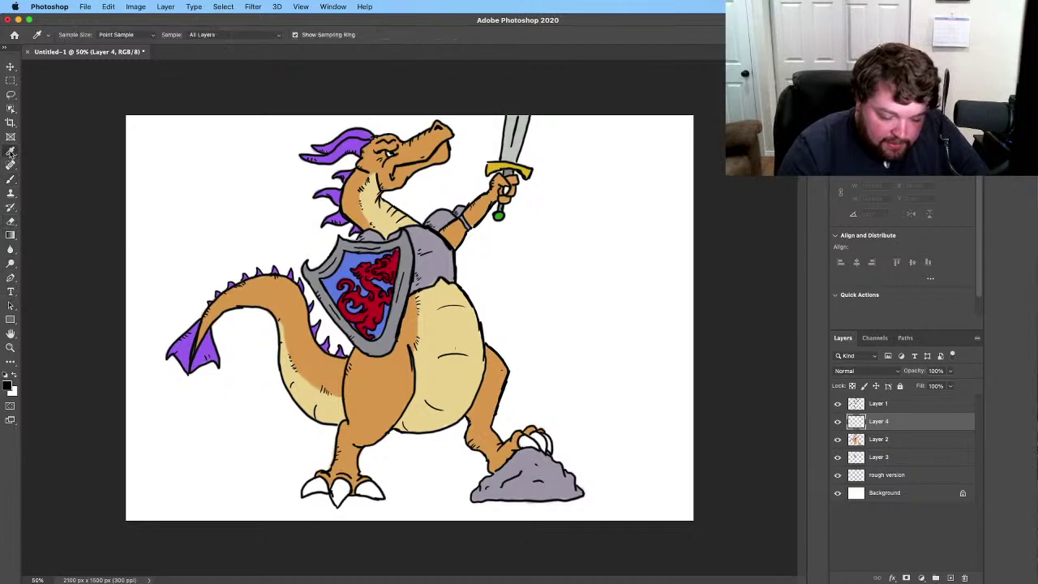
pyautogui.click(384, 382)
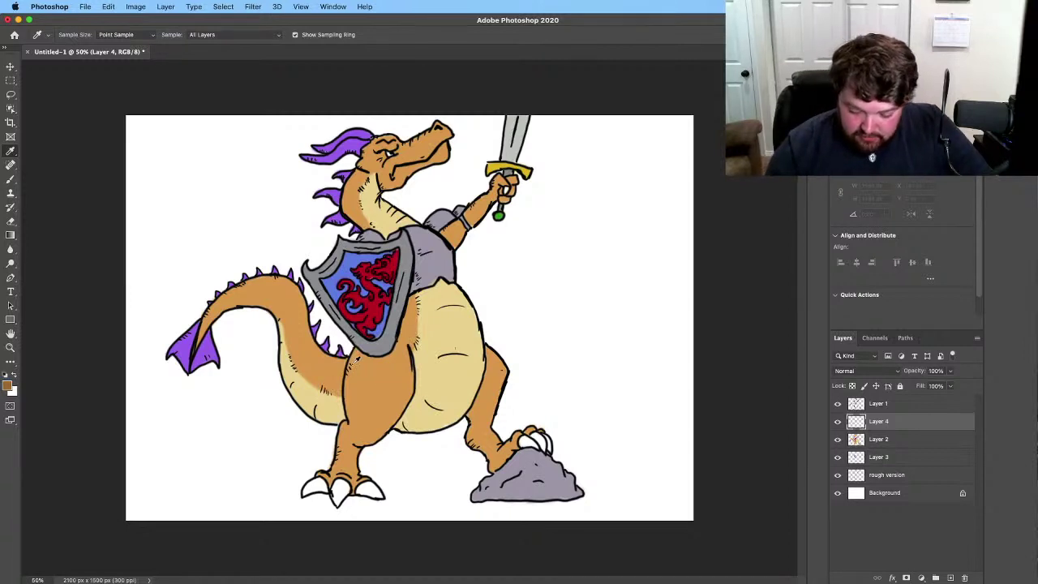
pyautogui.click(11, 180)
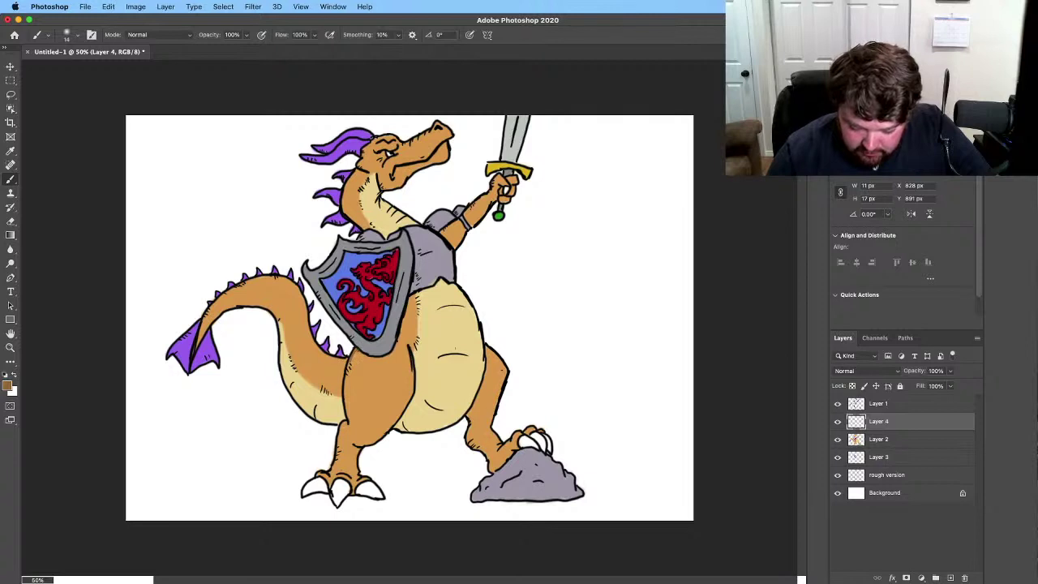
pyautogui.moveTo(352, 360); pyautogui.dragTo(357, 350)
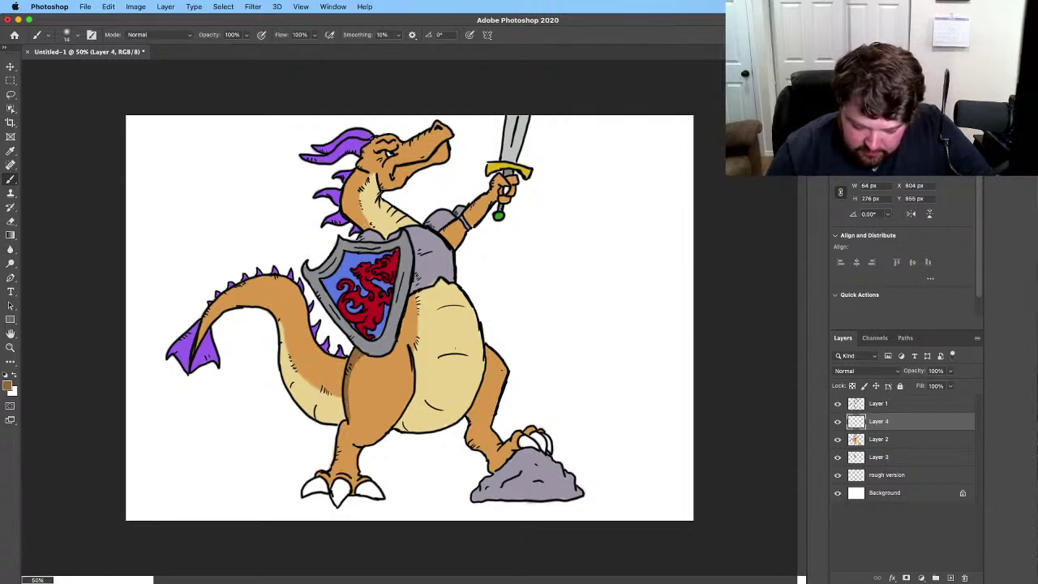
pyautogui.moveTo(361, 352); pyautogui.dragTo(349, 384)
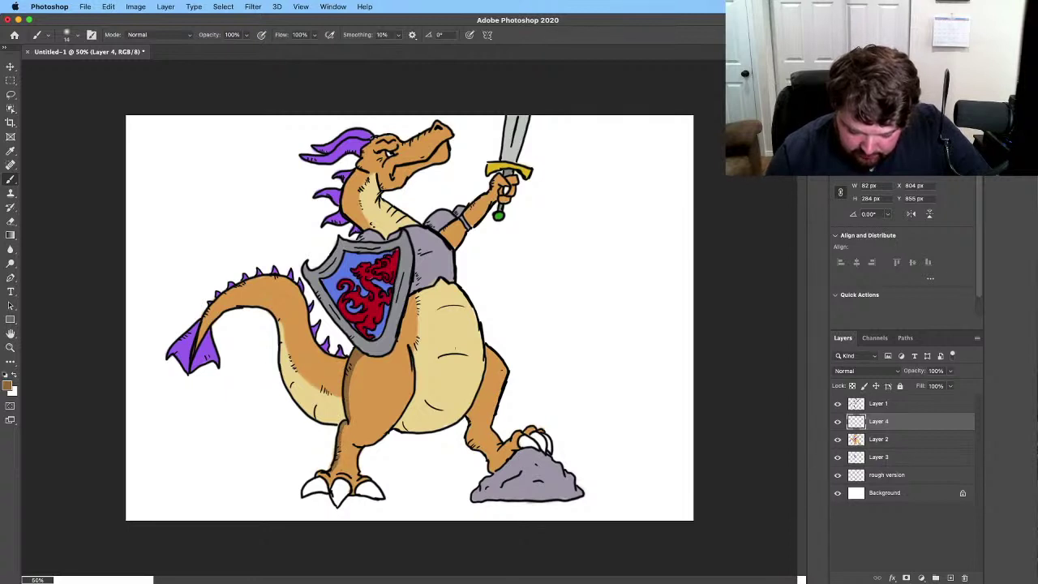
pyautogui.moveTo(343, 422); pyautogui.dragTo(332, 471)
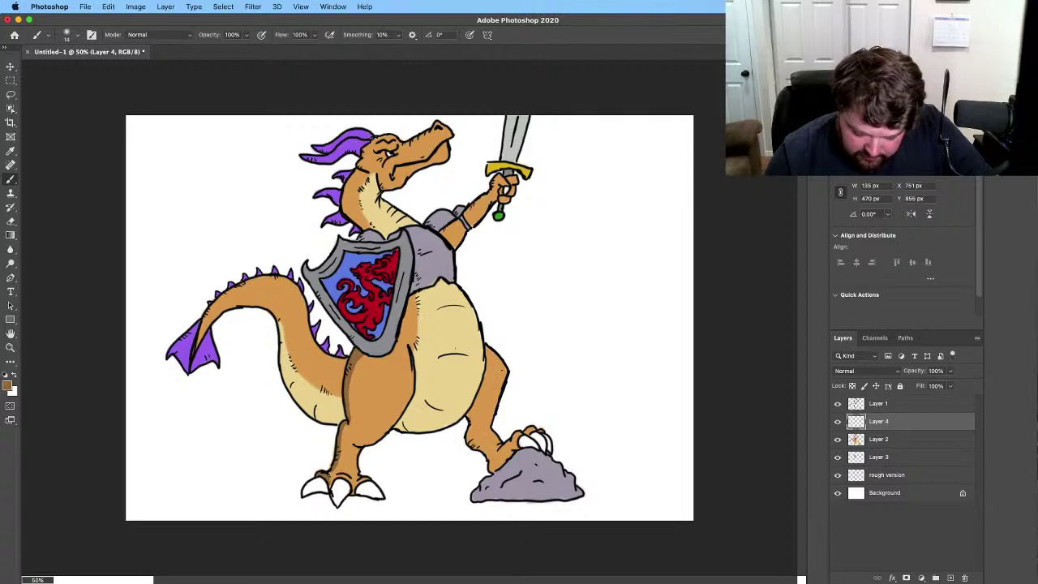
pyautogui.moveTo(330, 474); pyautogui.dragTo(318, 479)
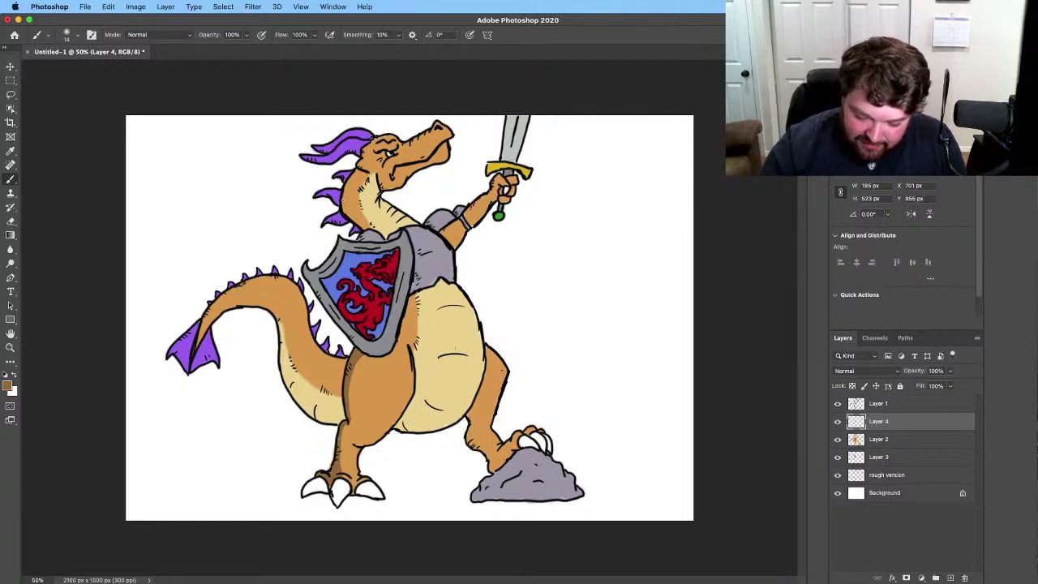
# Step: Shade the back of the dragon's neck up to the head in the darker brown
pyautogui.moveTo(342, 198); pyautogui.dragTo(345, 208)
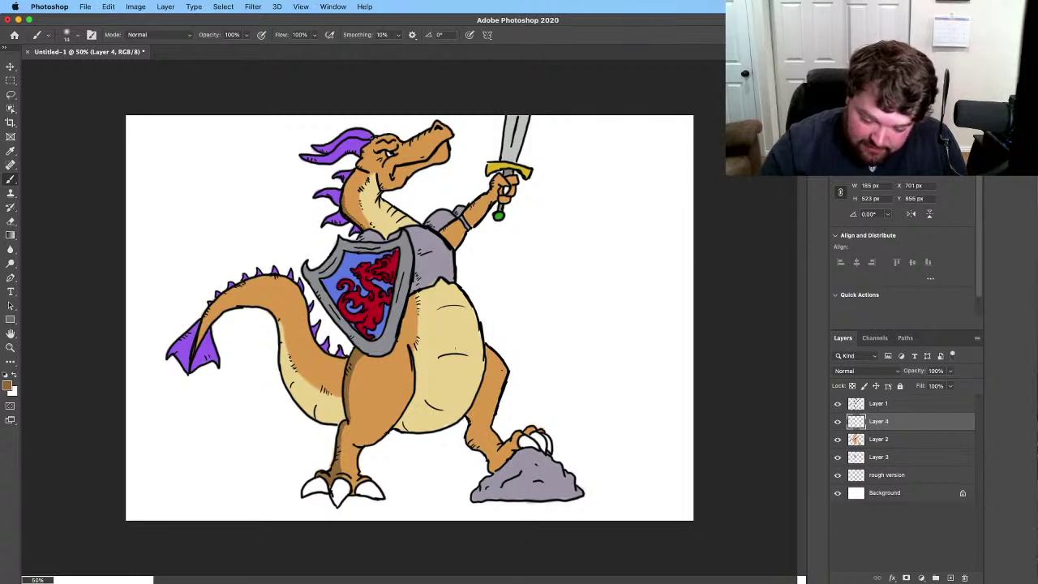
pyautogui.moveTo(355, 218); pyautogui.dragTo(363, 225)
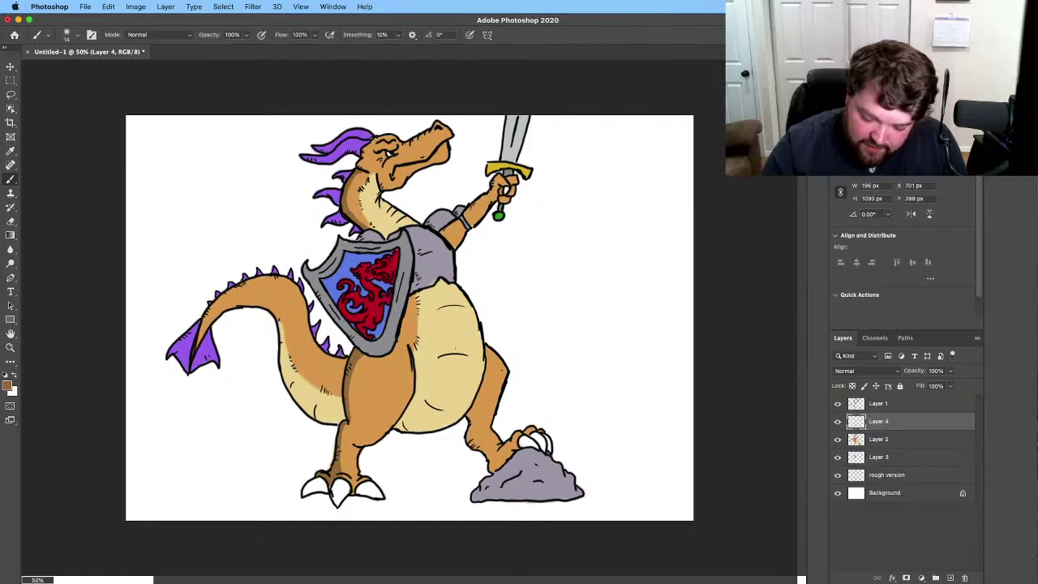
pyautogui.moveTo(361, 171)
pyautogui.mouseDown()
pyautogui.moveTo(349, 204)
pyautogui.moveTo(358, 219)
pyautogui.mouseUp()
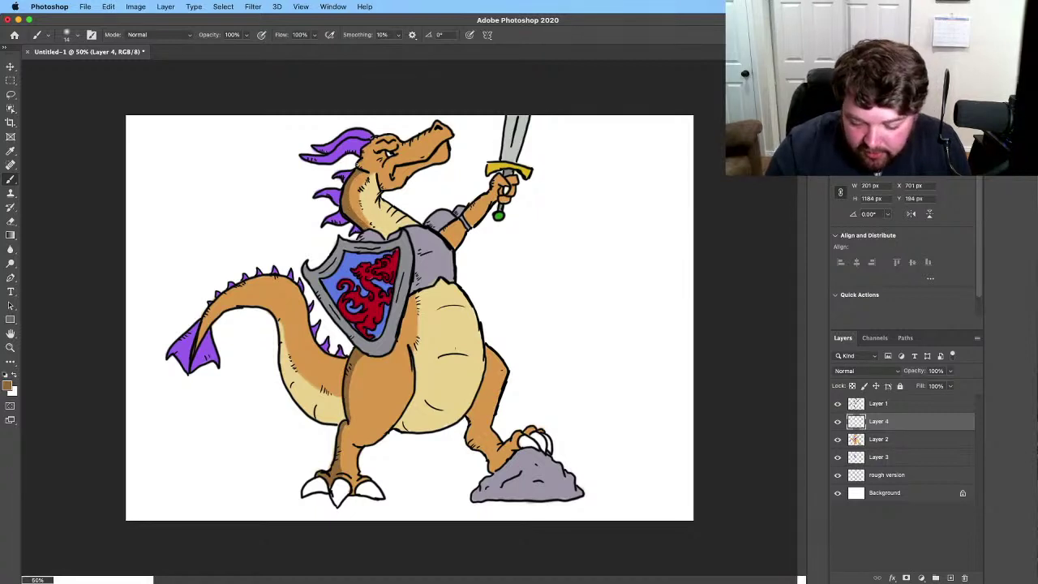
pyautogui.moveTo(362, 161); pyautogui.dragTo(359, 168)
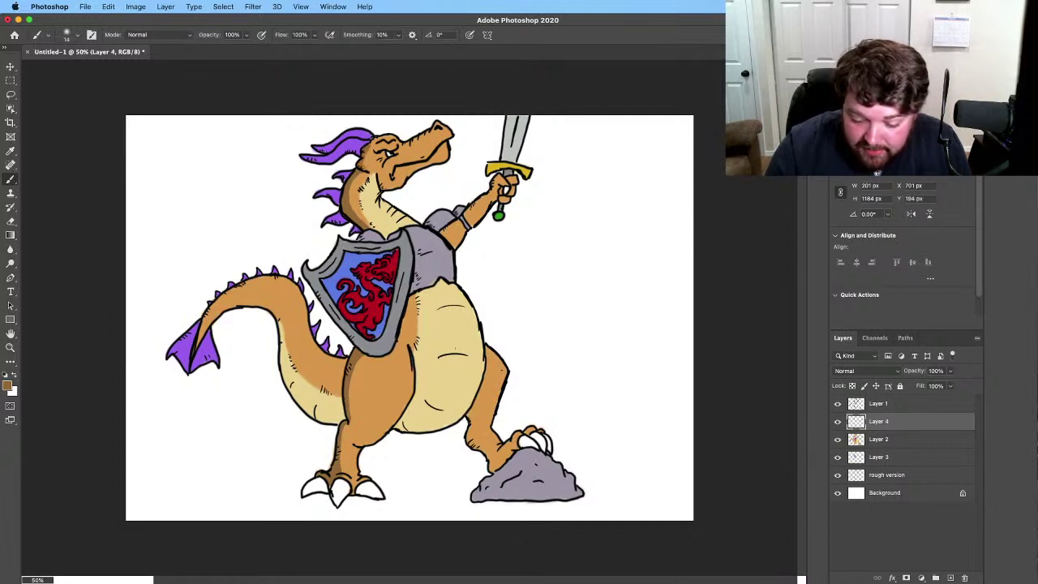
pyautogui.moveTo(367, 169); pyautogui.dragTo(362, 162)
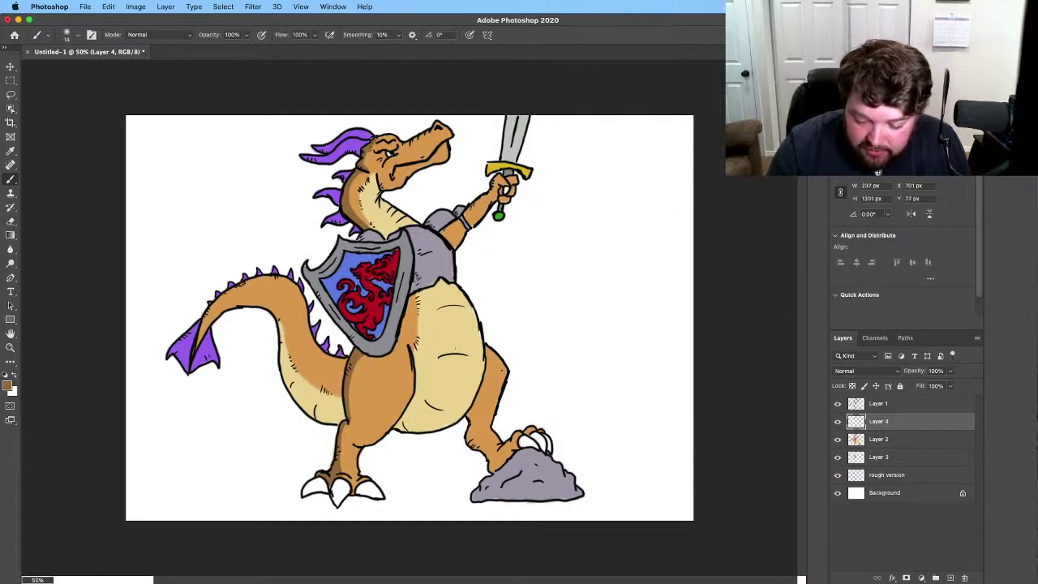
# Step: Shade the back of the head, the eye area and the underside of the jaw in the darker brown
pyautogui.moveTo(376, 140); pyautogui.dragTo(384, 137)
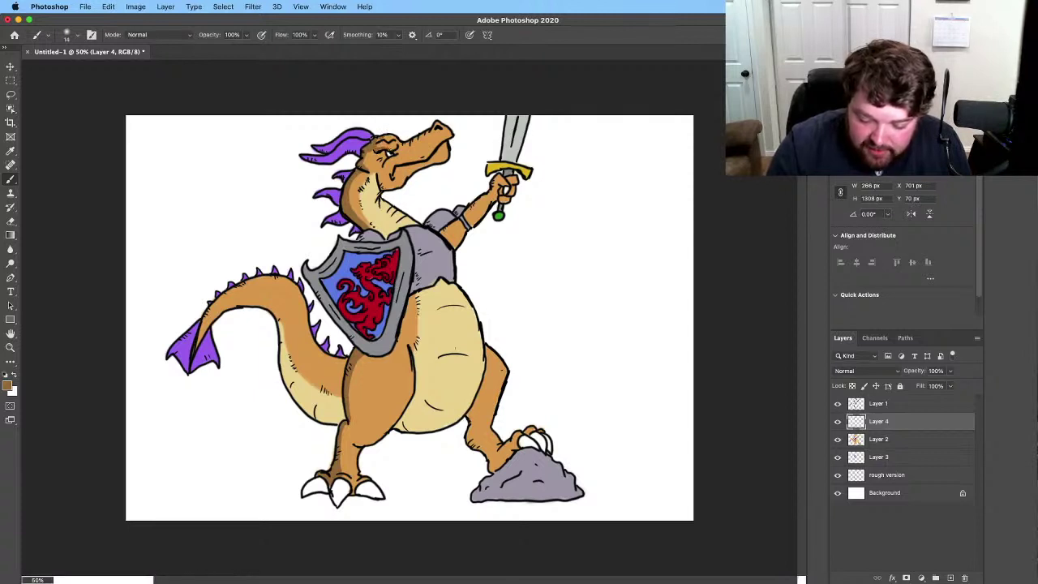
pyautogui.moveTo(384, 146); pyautogui.dragTo(392, 148)
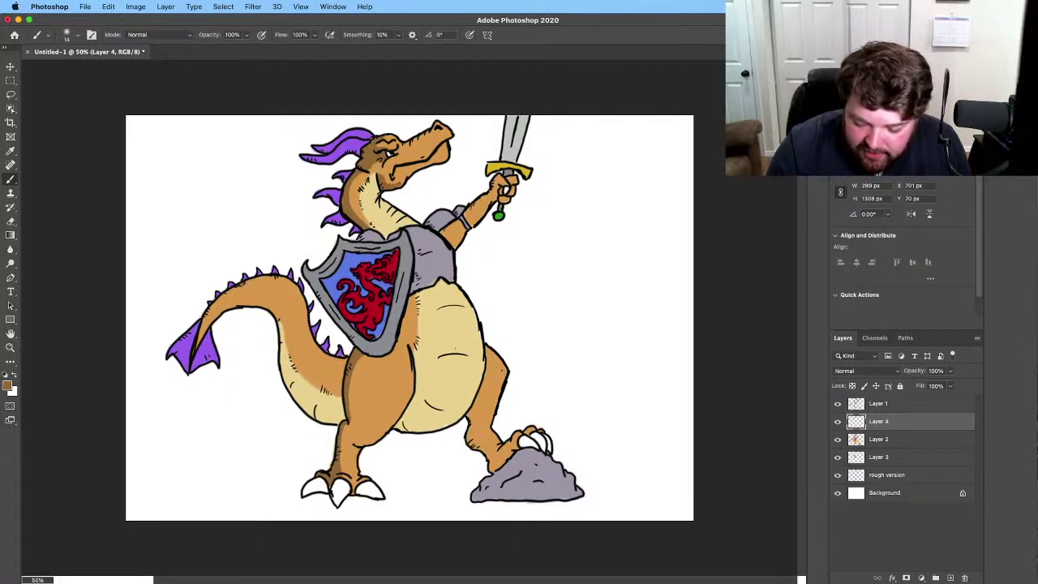
pyautogui.moveTo(396, 188); pyautogui.dragTo(405, 178)
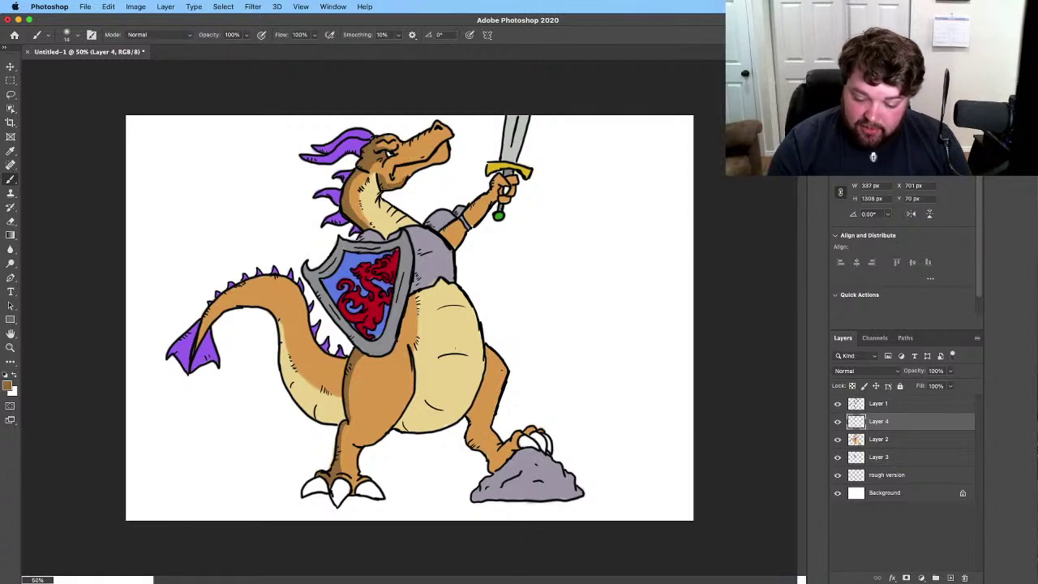
pyautogui.moveTo(403, 180); pyautogui.dragTo(411, 174)
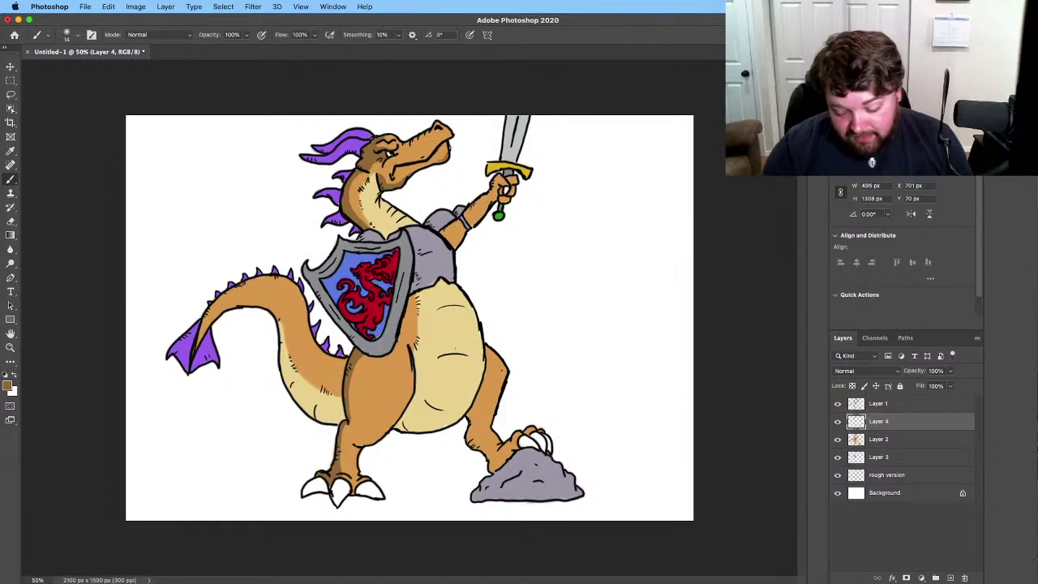
# Step: Undo the last three brush strokes
pyautogui.click(110, 8)
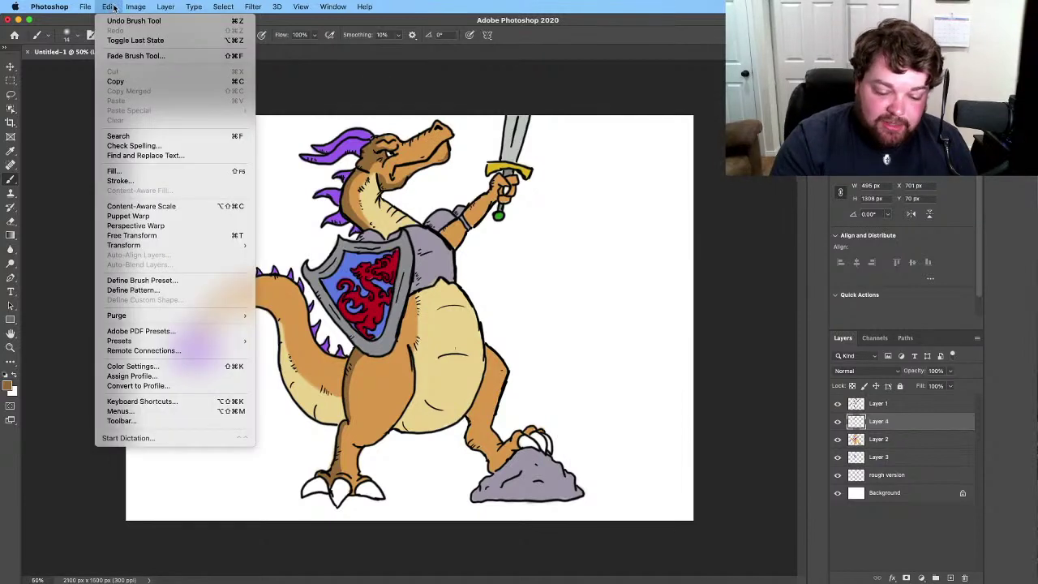
pyautogui.click(129, 23)
pyautogui.click(108, 7)
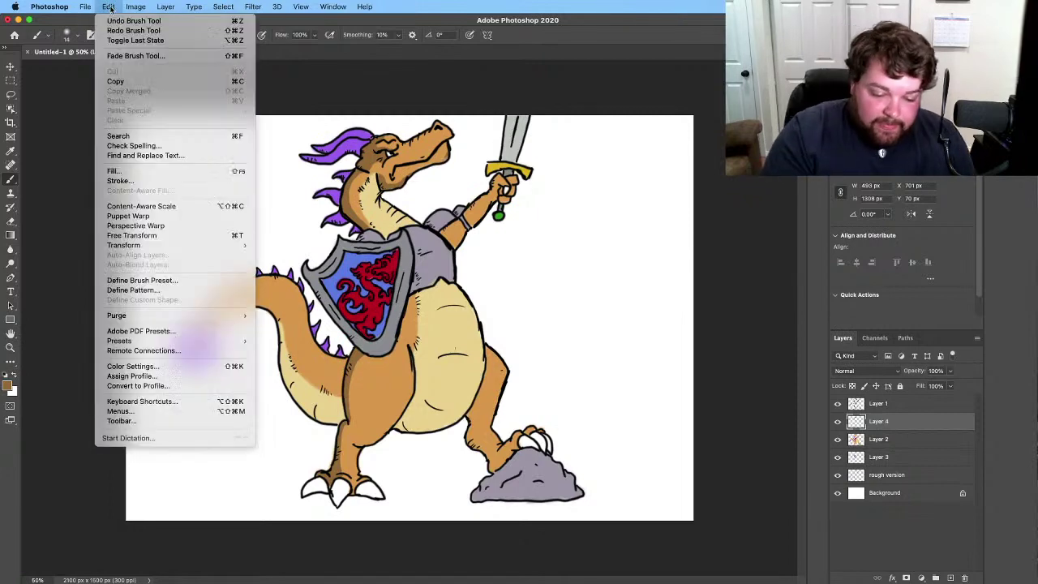
pyautogui.click(130, 20)
pyautogui.click(108, 7)
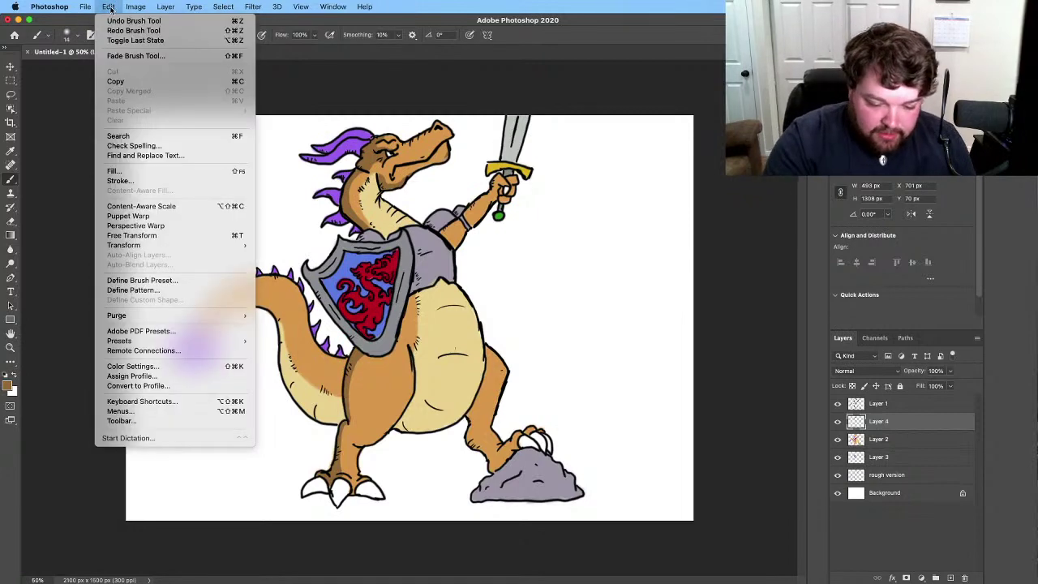
pyautogui.click(132, 18)
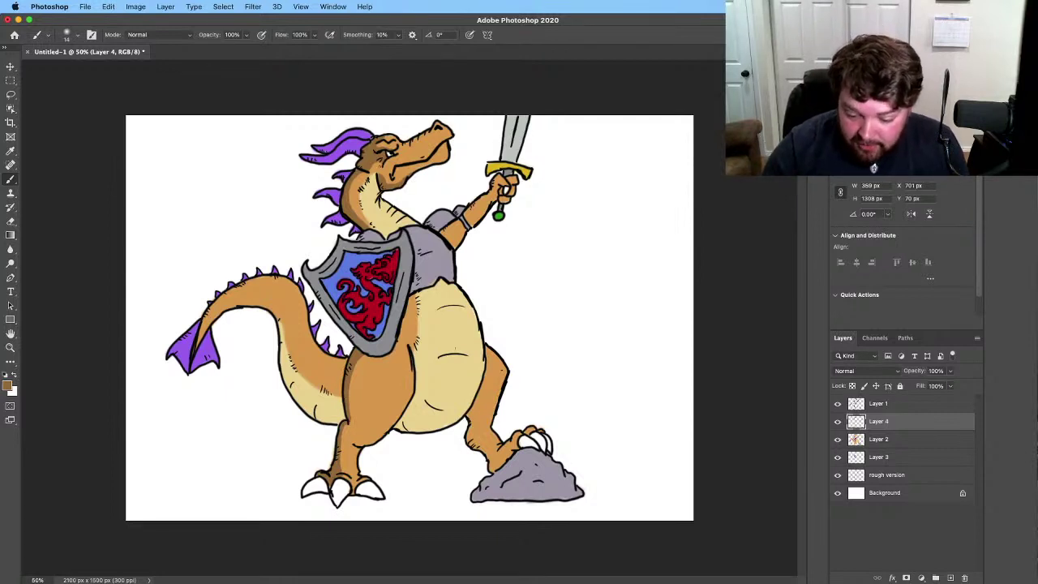
# Step: Refine the brown shading around the dragon's brow and eye, alternating between the Brush and the Eraser
pyautogui.press('super+plus')
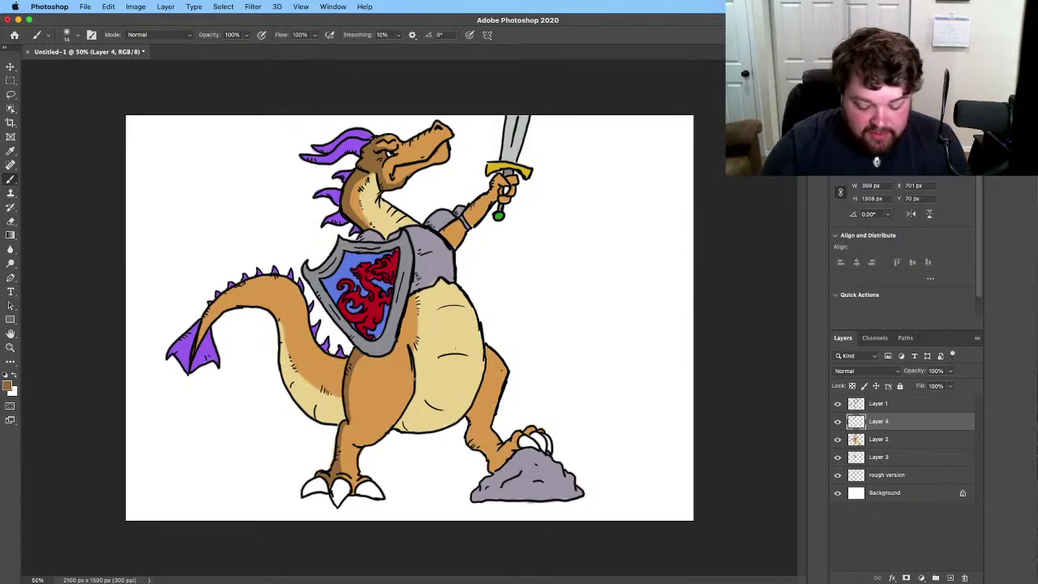
pyautogui.click(11, 223)
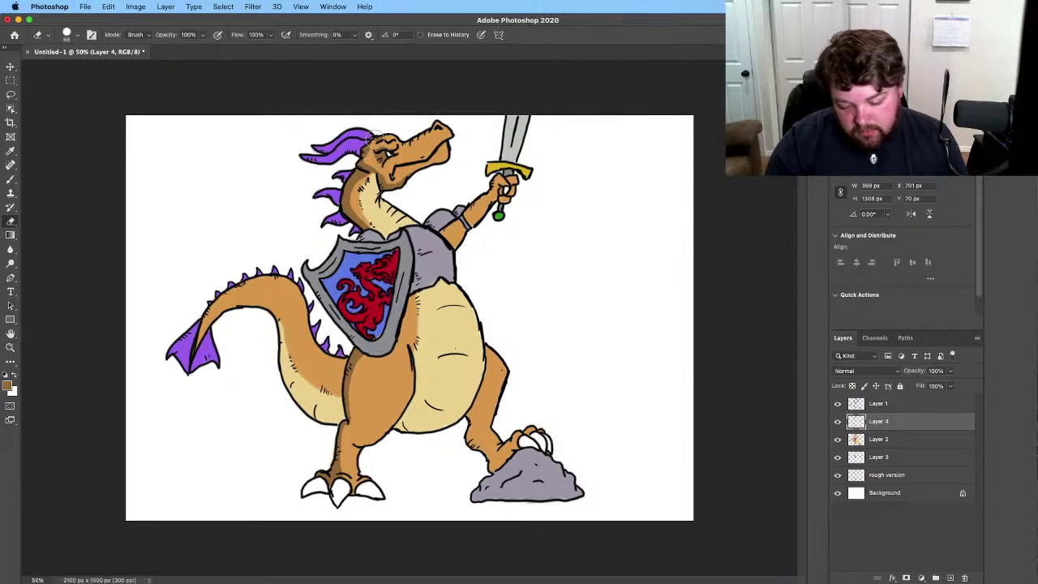
pyautogui.click(11, 178)
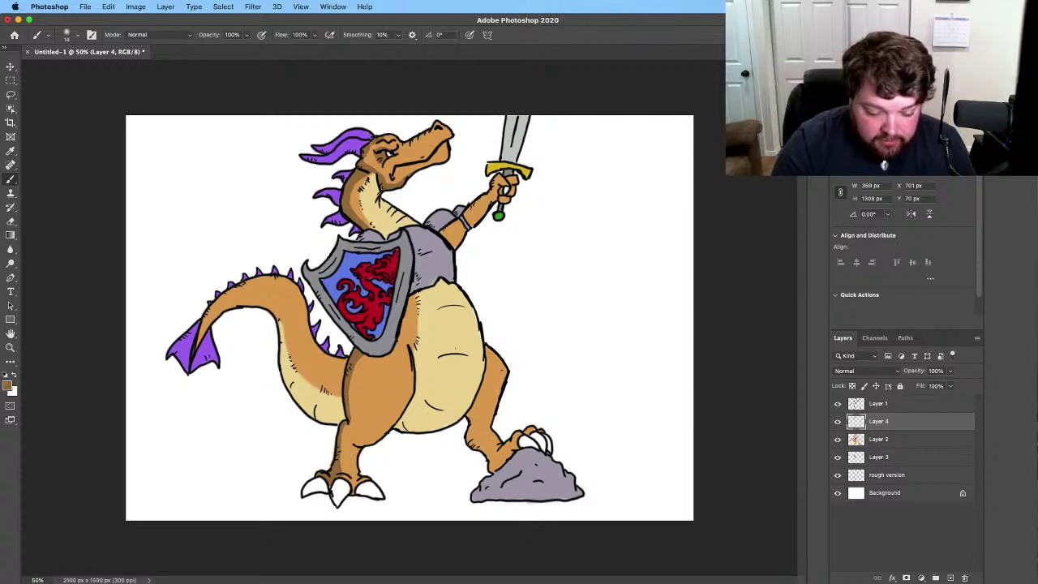
pyautogui.click(11, 221)
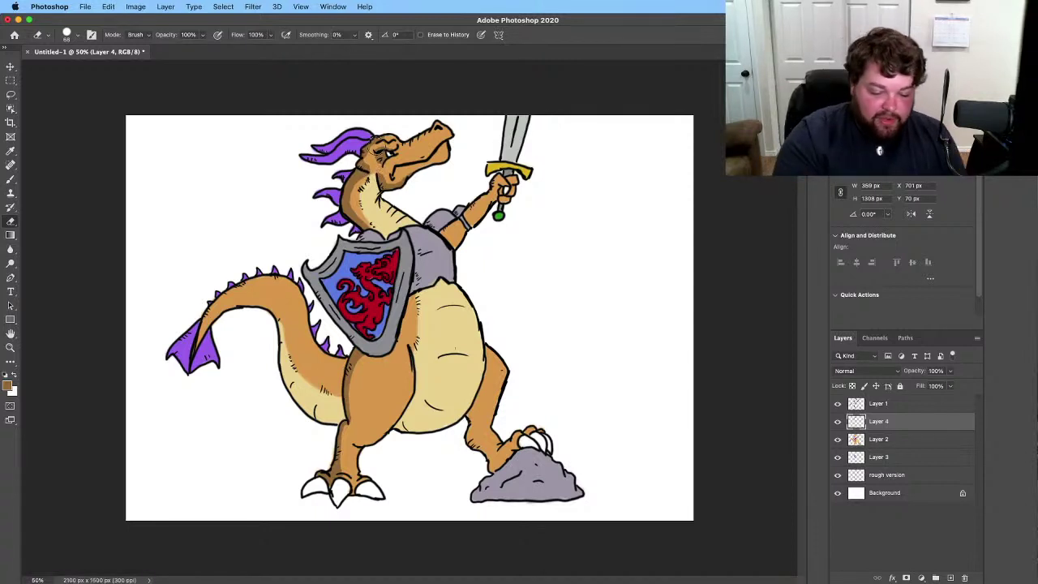
pyautogui.click(10, 180)
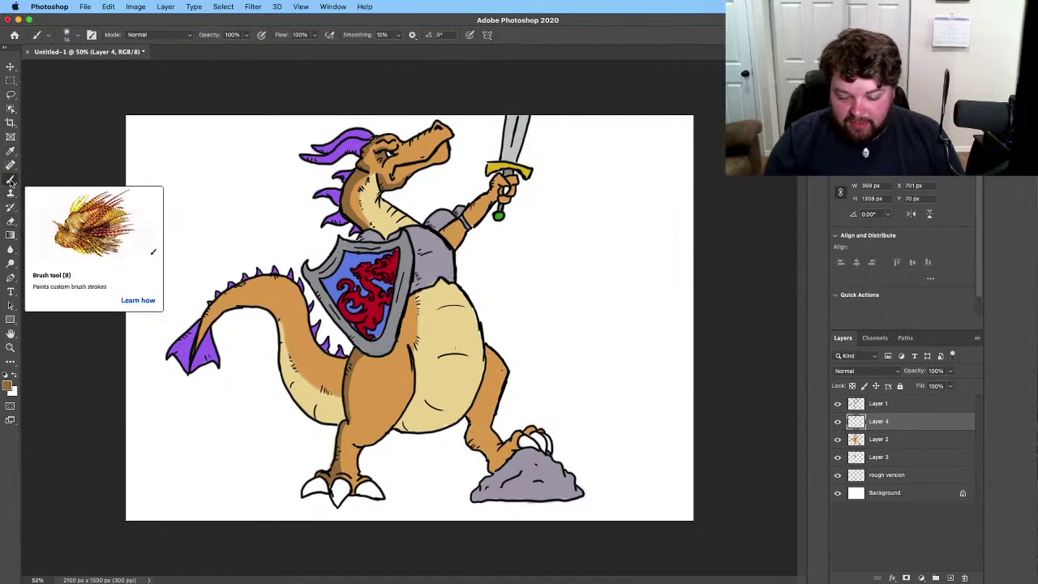
# Step: Shade the snout, the leg and foot on the rock, and the tail's upper edge in the darker brown
pyautogui.moveTo(436, 124); pyautogui.dragTo(431, 130)
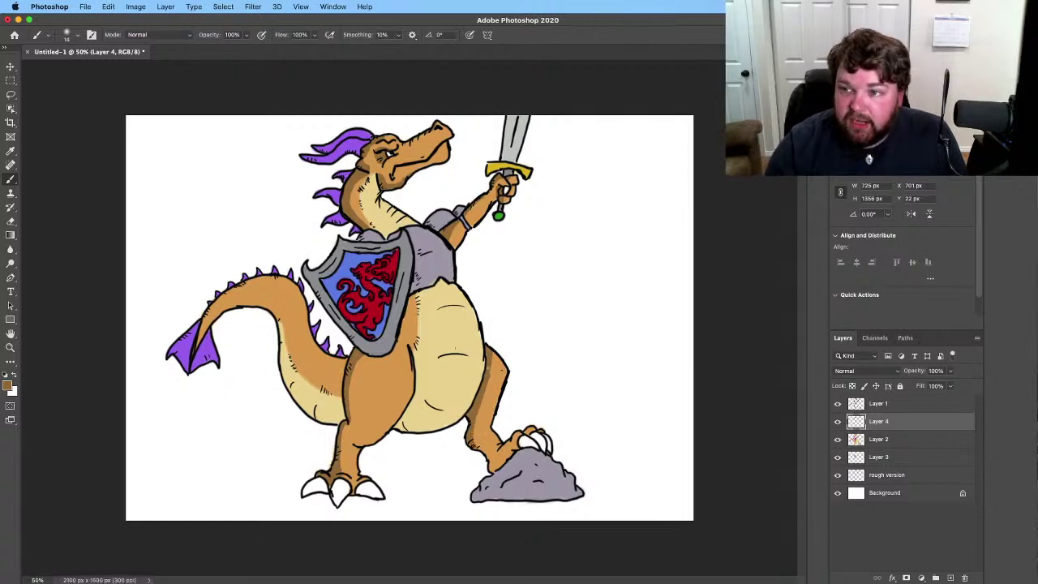
pyautogui.moveTo(490, 367); pyautogui.dragTo(491, 355)
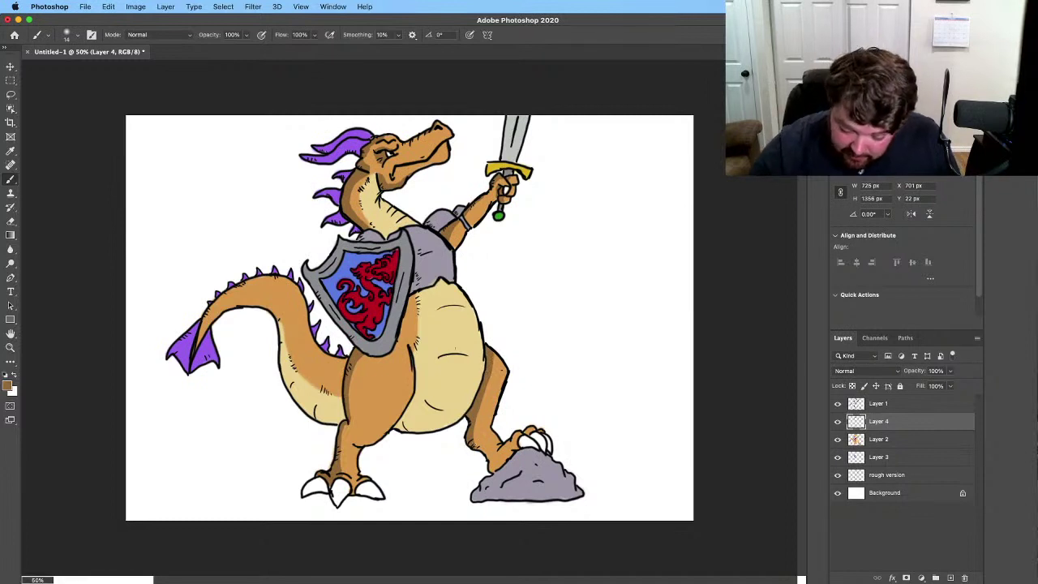
pyautogui.moveTo(475, 444); pyautogui.dragTo(497, 467)
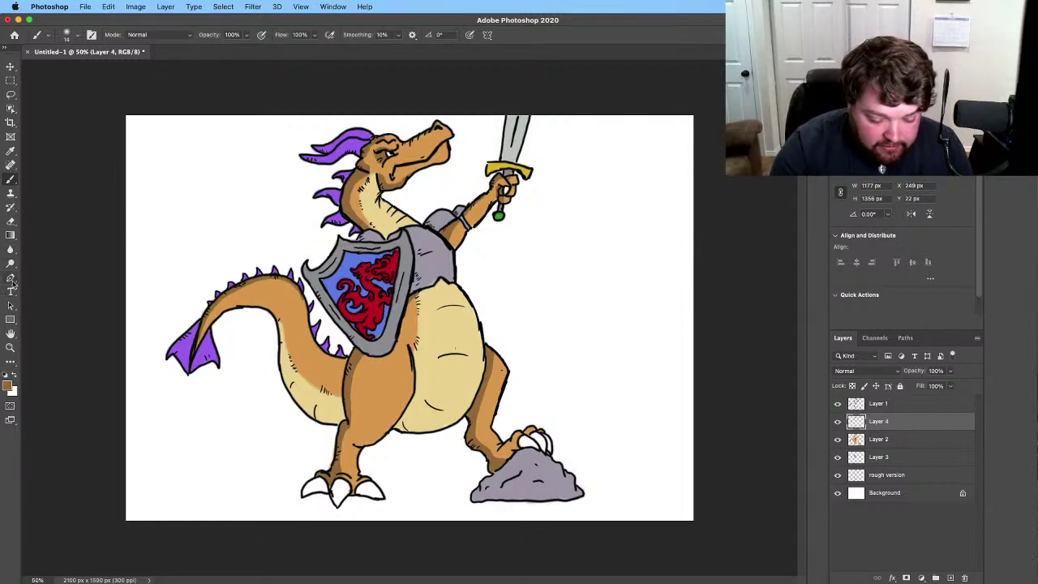
# Step: Sample the grey of the shield's rim as the paint colour and return to the Brush tool
pyautogui.click(11, 152)
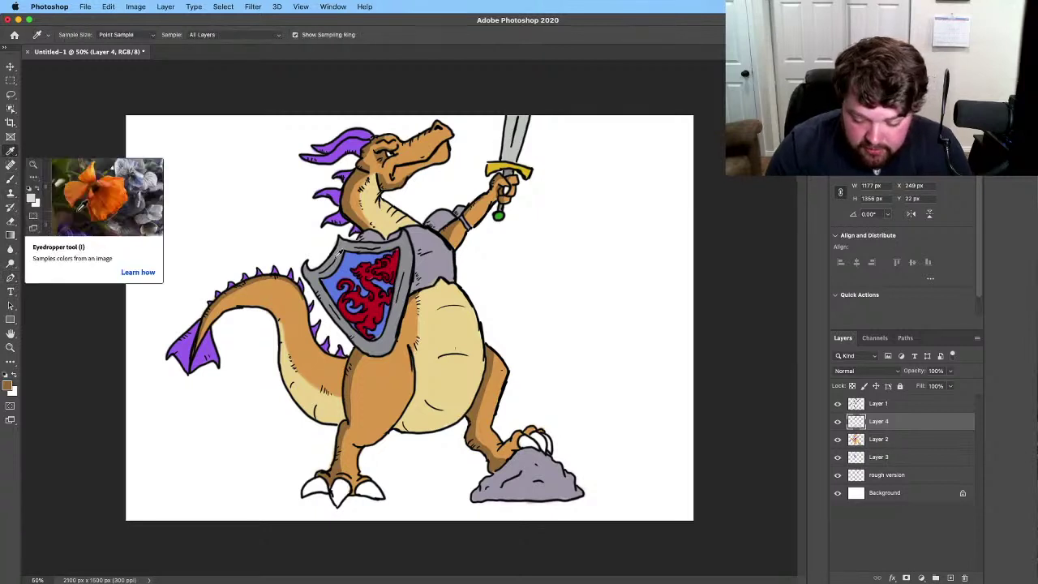
pyautogui.click(339, 248)
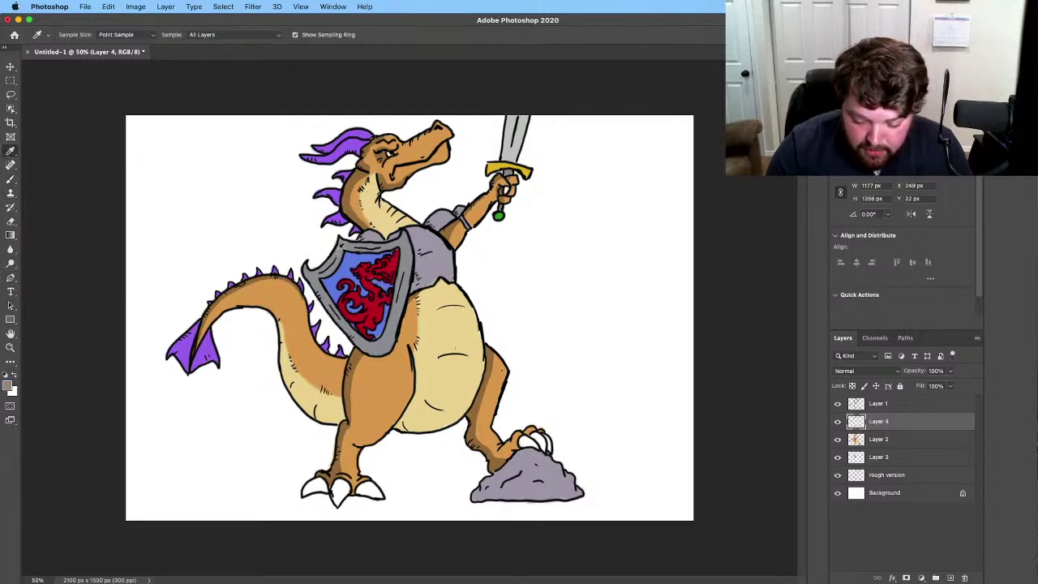
pyautogui.click(12, 178)
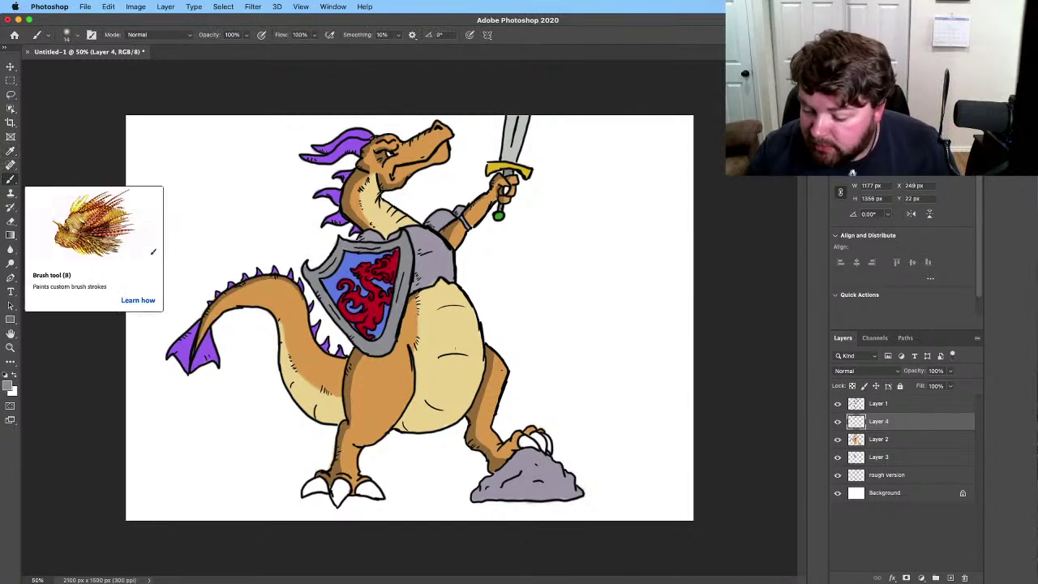
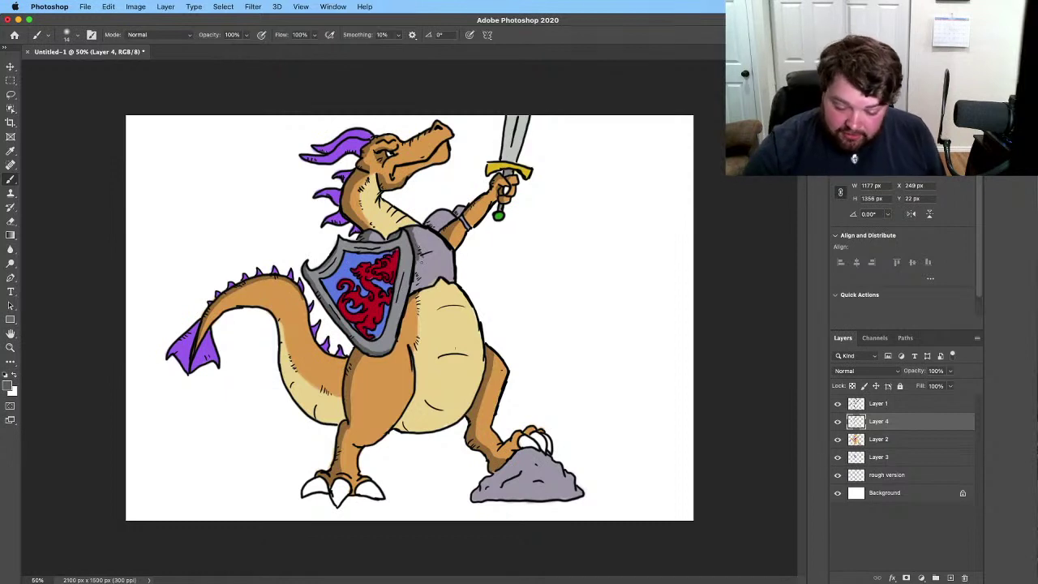
# Step: Shade the chest armour and the shield's rim in darker grey, cleaning up the armour shading with the Eraser
pyautogui.moveTo(421, 257); pyautogui.dragTo(428, 271)
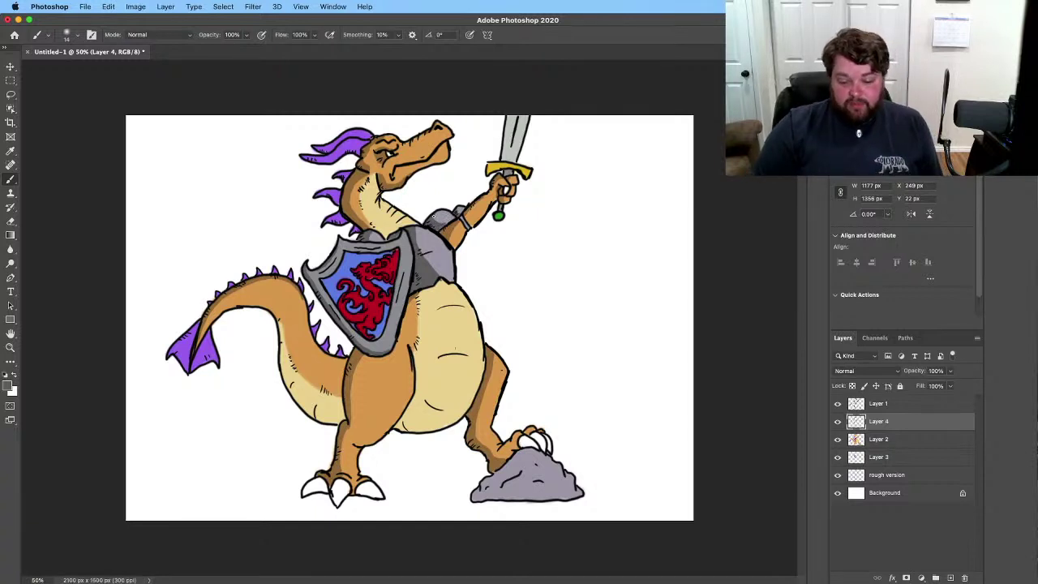
pyautogui.press('e')
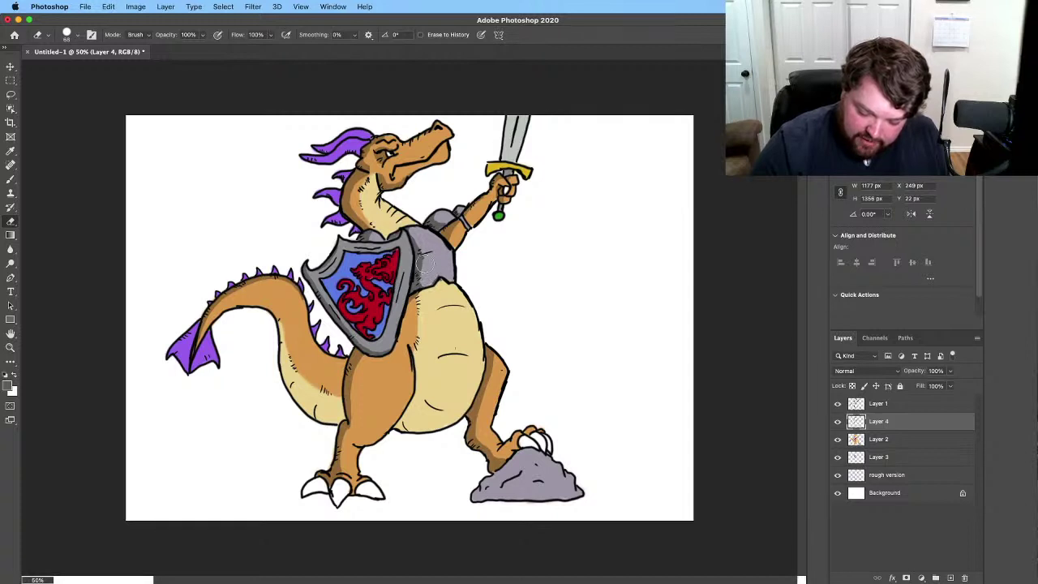
pyautogui.click(11, 178)
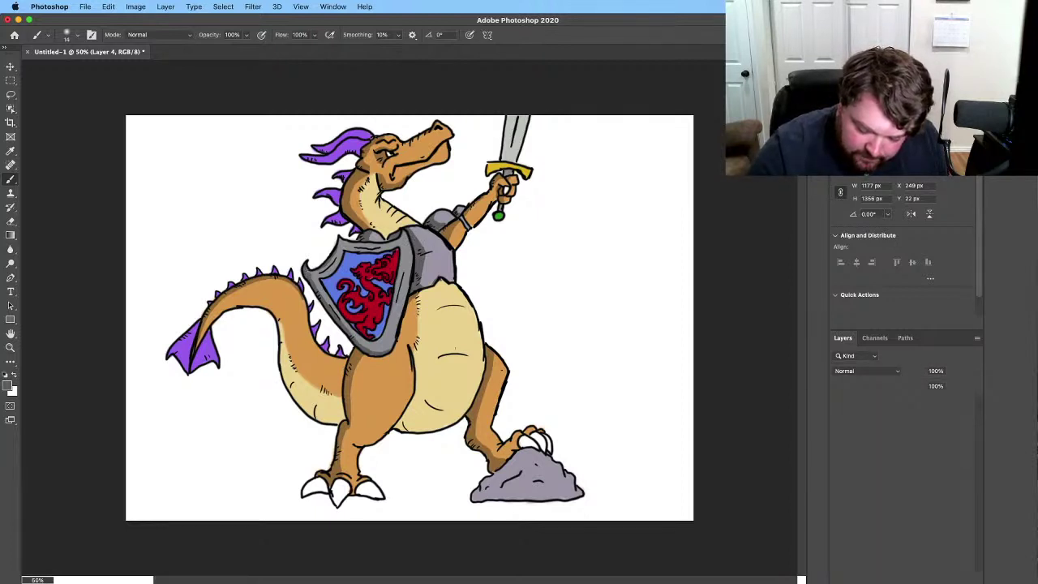
pyautogui.moveTo(310, 270); pyautogui.dragTo(318, 273)
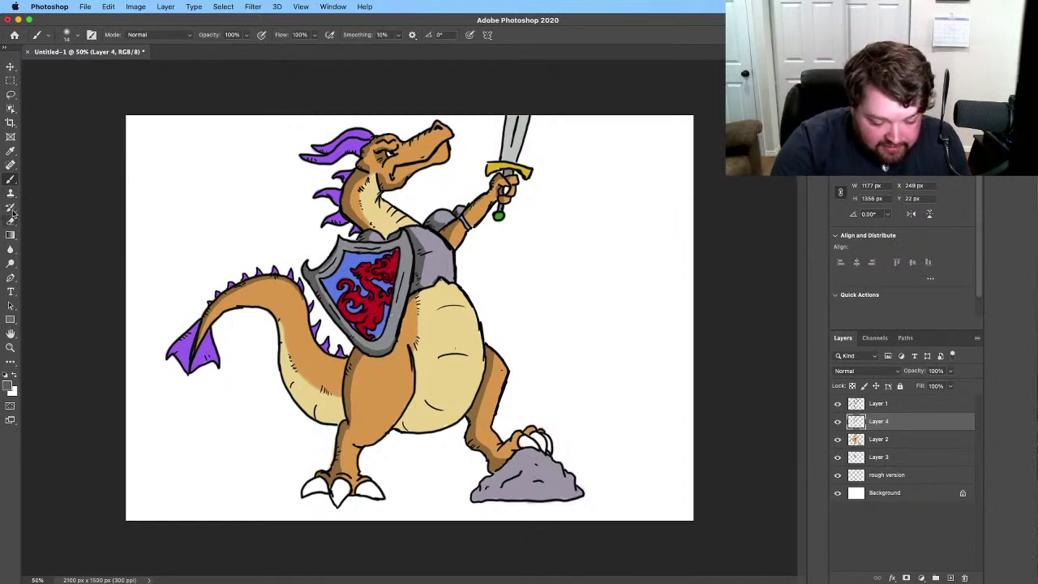
# Step: Sample the hair's purple, darken it, and shade the hair, the back spines and the tail fin with the Brush
pyautogui.click(11, 151)
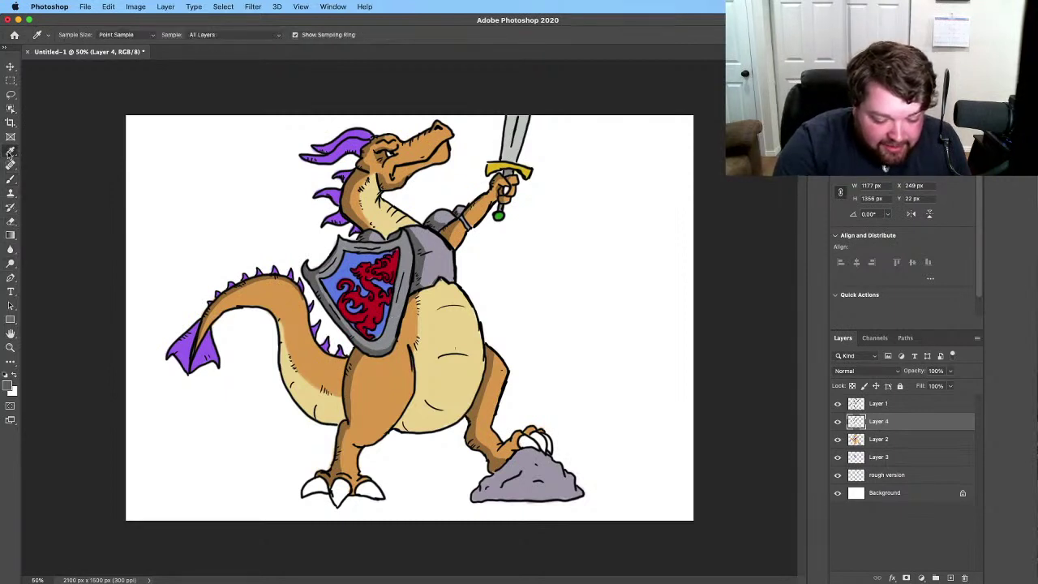
pyautogui.click(353, 139)
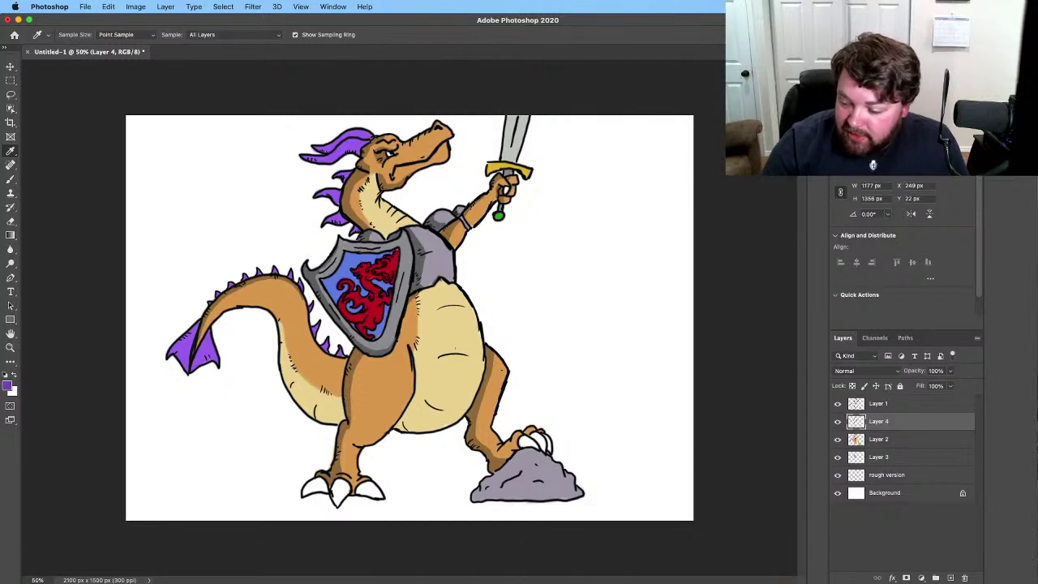
pyautogui.click(10, 179)
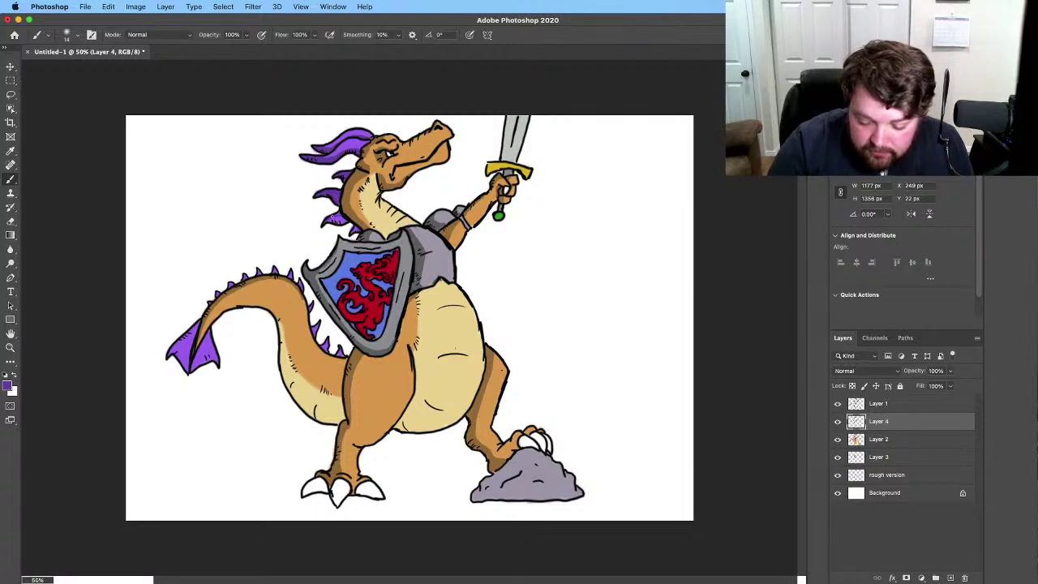
pyautogui.moveTo(331, 219); pyautogui.dragTo(331, 220)
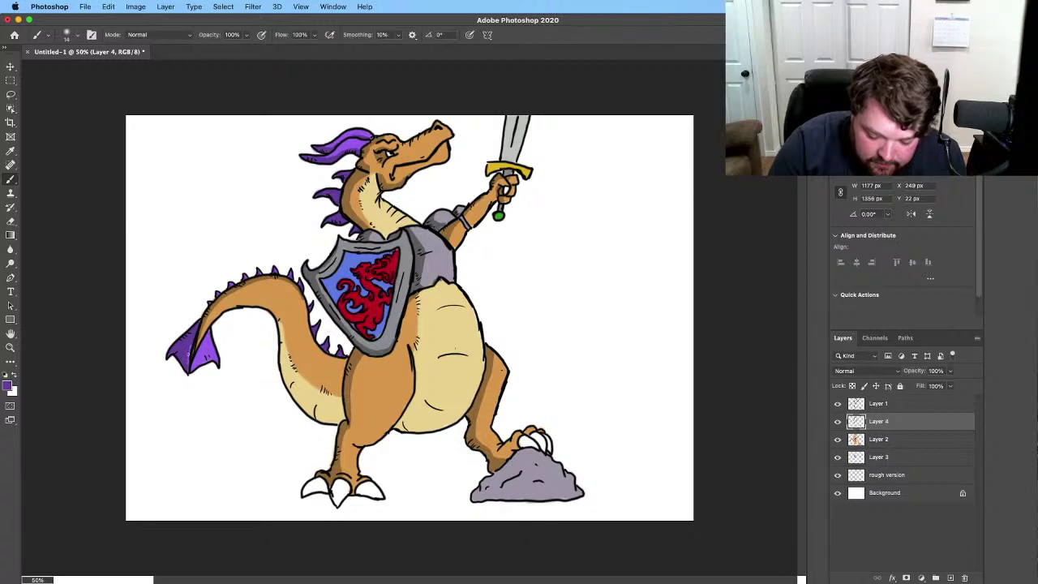
pyautogui.moveTo(189, 365); pyautogui.dragTo(187, 345)
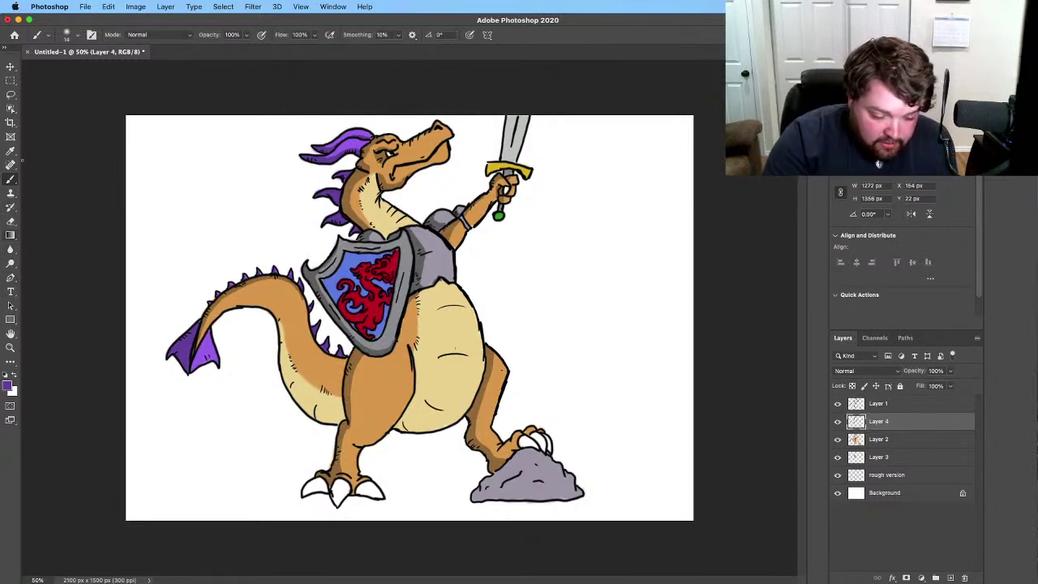
# Step: Sample the orange near the tail's base, darken it to brown, and shade the tail where it meets the thigh
pyautogui.click(12, 152)
pyautogui.click(355, 358)
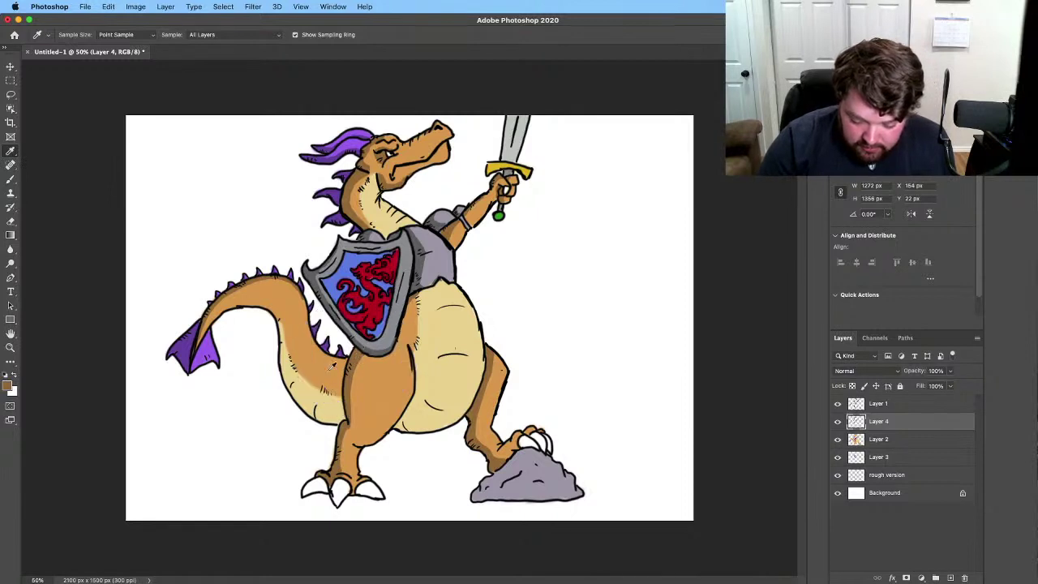
pyautogui.click(11, 178)
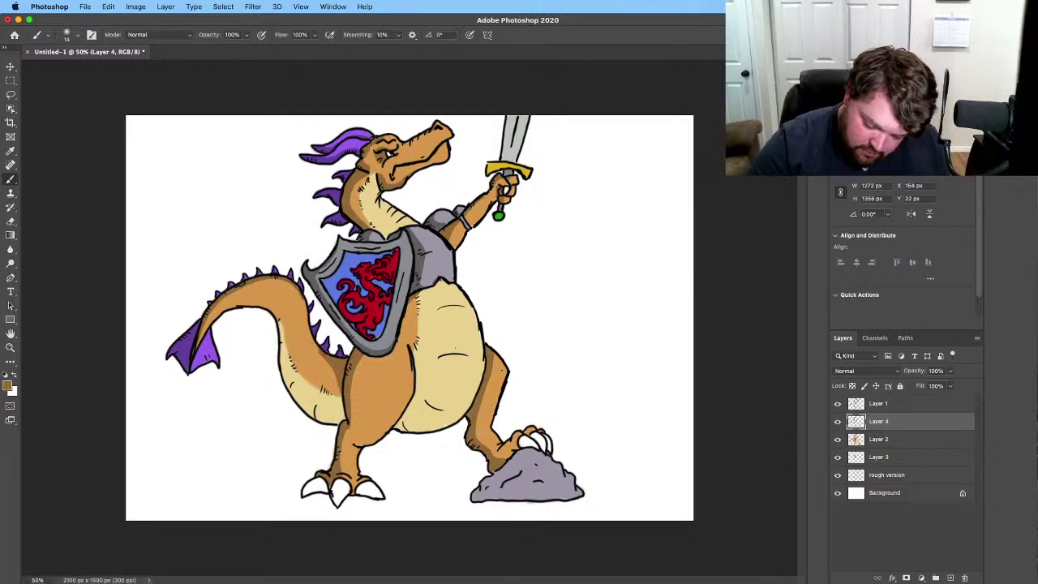
pyautogui.moveTo(317, 352); pyautogui.dragTo(335, 389)
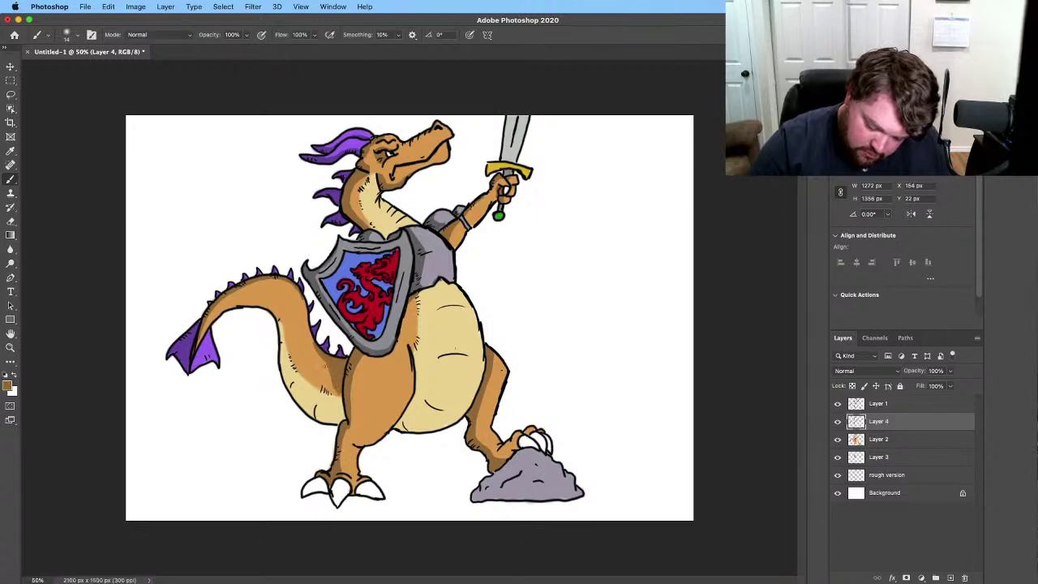
pyautogui.moveTo(312, 335); pyautogui.dragTo(314, 349)
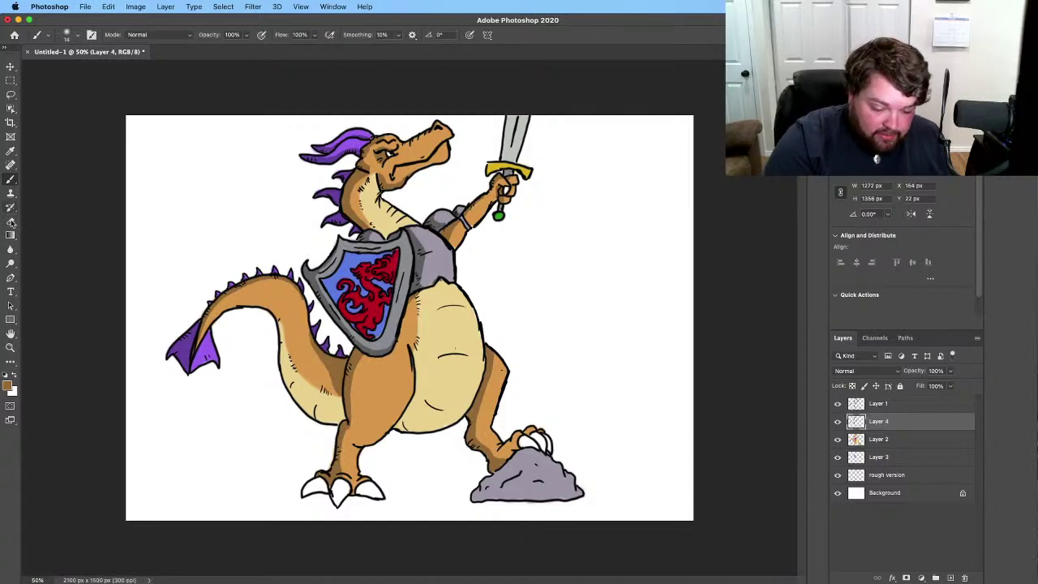
# Step: Shade the tail's cream underside beside the leg in darker tan, and resample the tail's shadow brown for the Brush
pyautogui.click(10, 152)
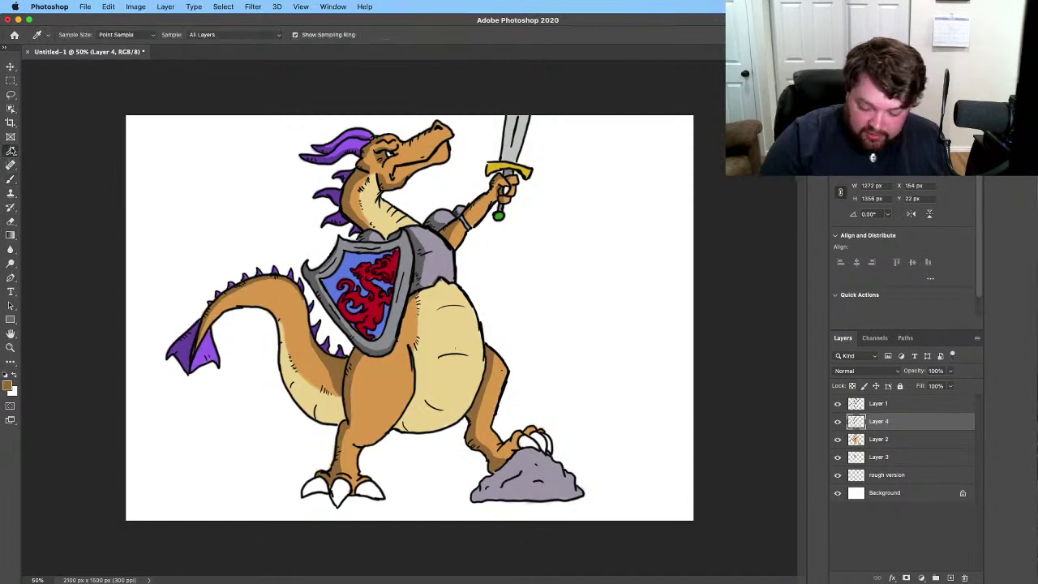
pyautogui.click(434, 377)
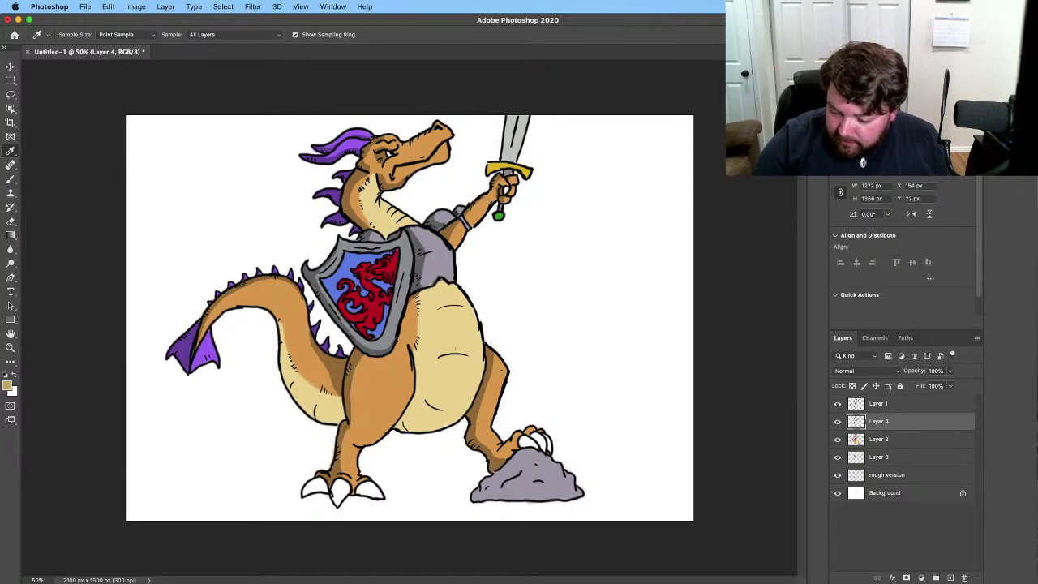
pyautogui.click(10, 178)
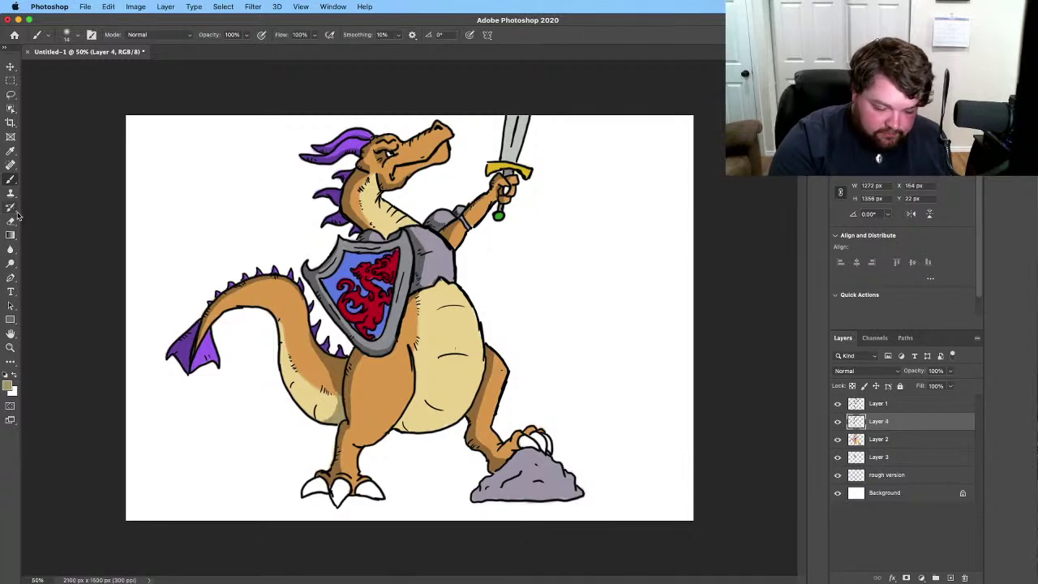
pyautogui.click(12, 151)
pyautogui.click(338, 367)
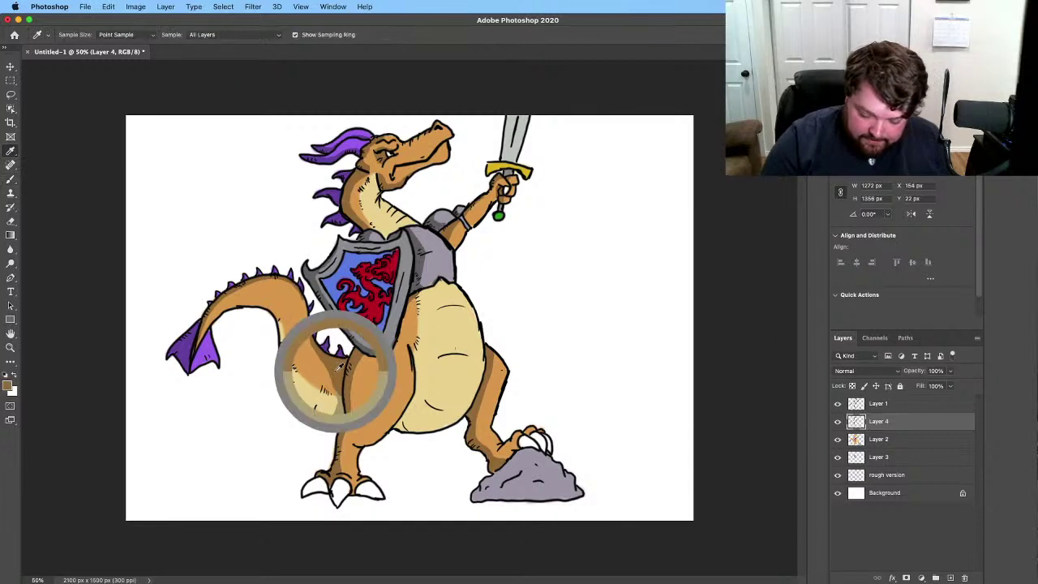
pyautogui.click(9, 180)
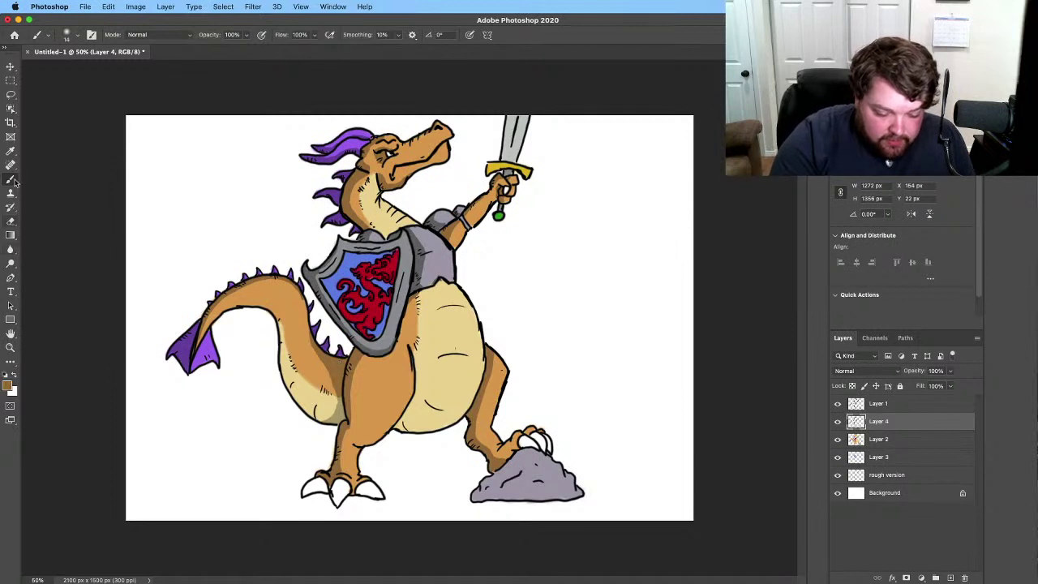
# Step: Sample the snout's orange, lighten it, and brush highlights onto the orange skin, including the leg and toes on the rock
pyautogui.click(11, 149)
pyautogui.click(427, 146)
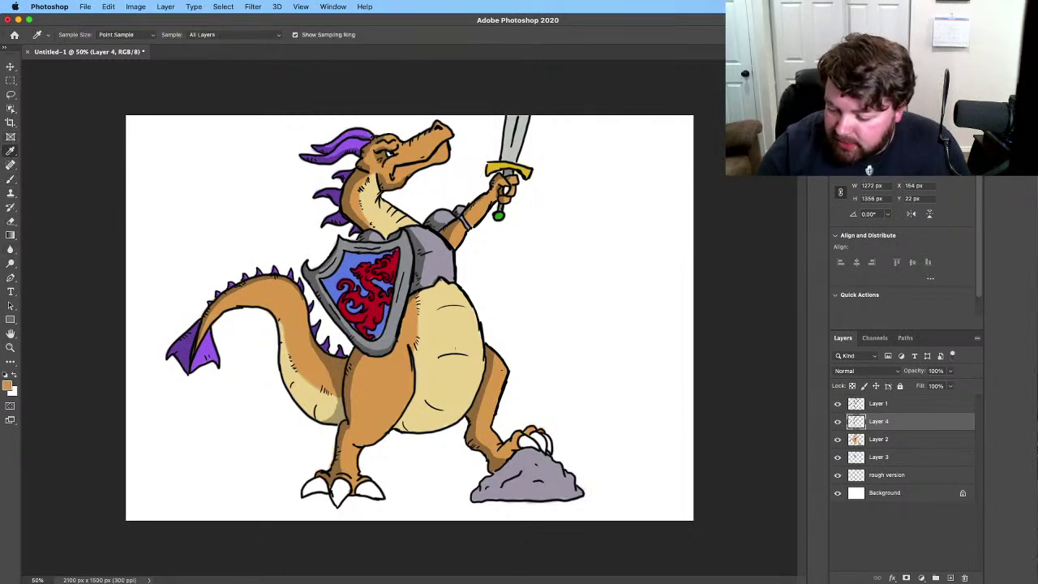
pyautogui.moveTo(923, 91); pyautogui.dragTo(923, 81)
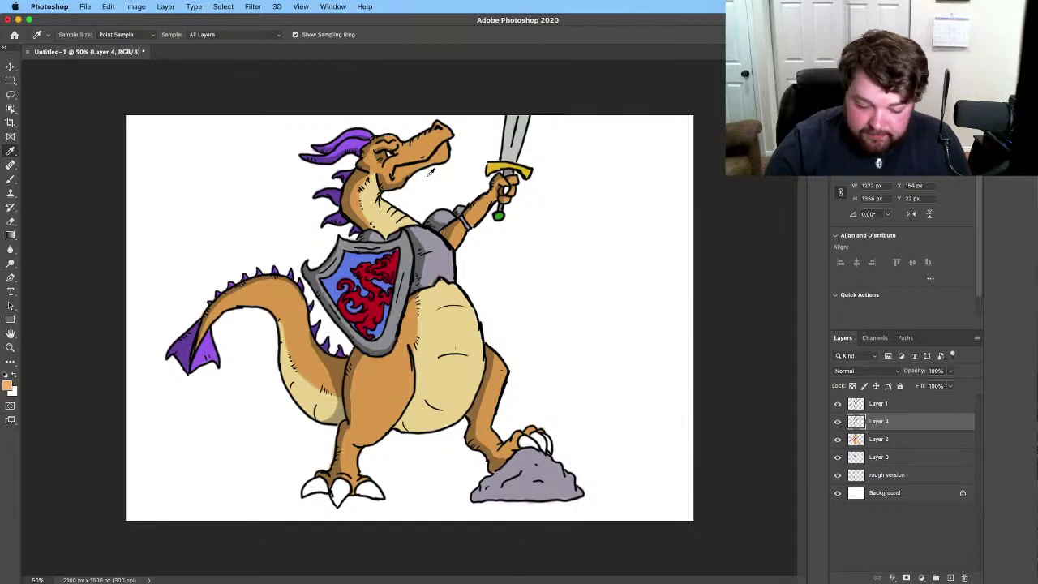
pyautogui.click(11, 179)
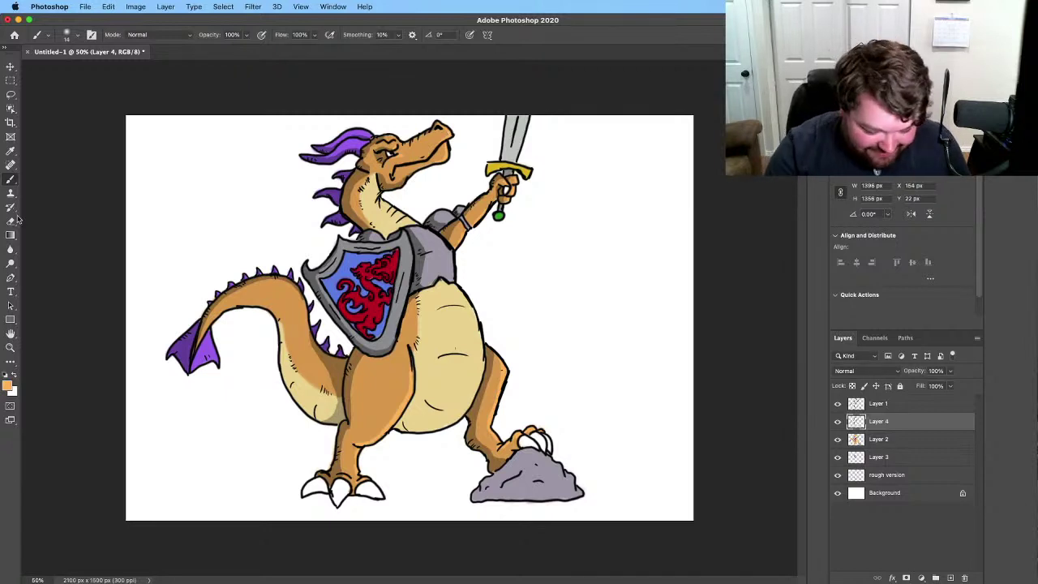
# Step: Sample the chest armour's grey, lighten it, and brush highlights onto the armour and the rock's upper edges
pyautogui.click(11, 151)
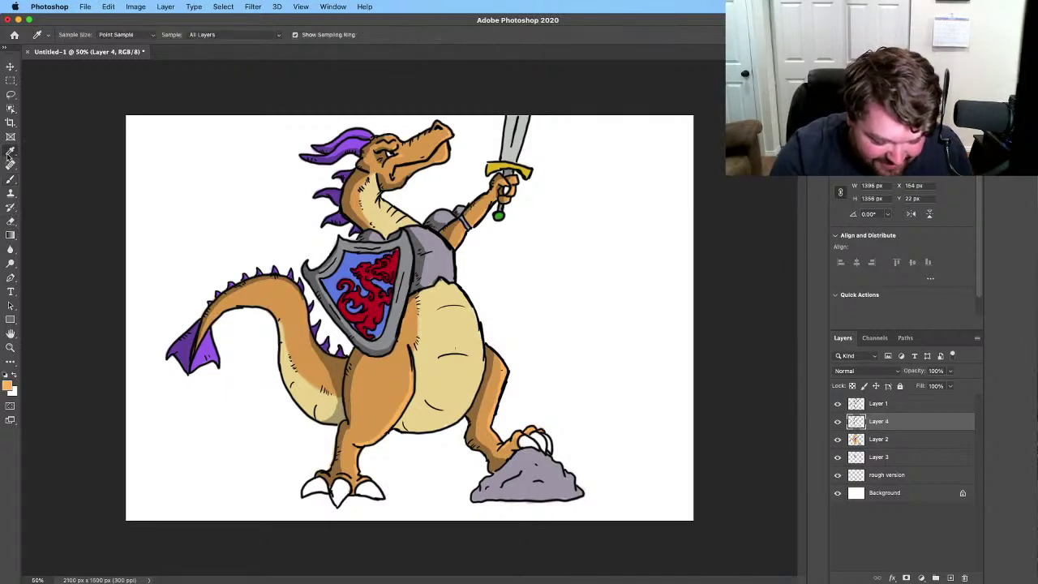
pyautogui.click(443, 257)
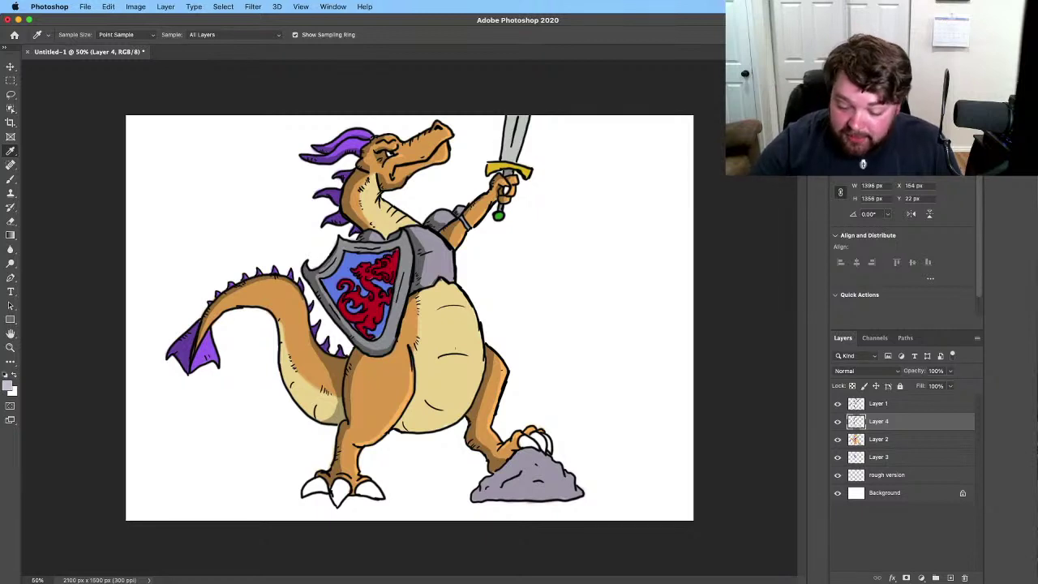
pyautogui.click(13, 177)
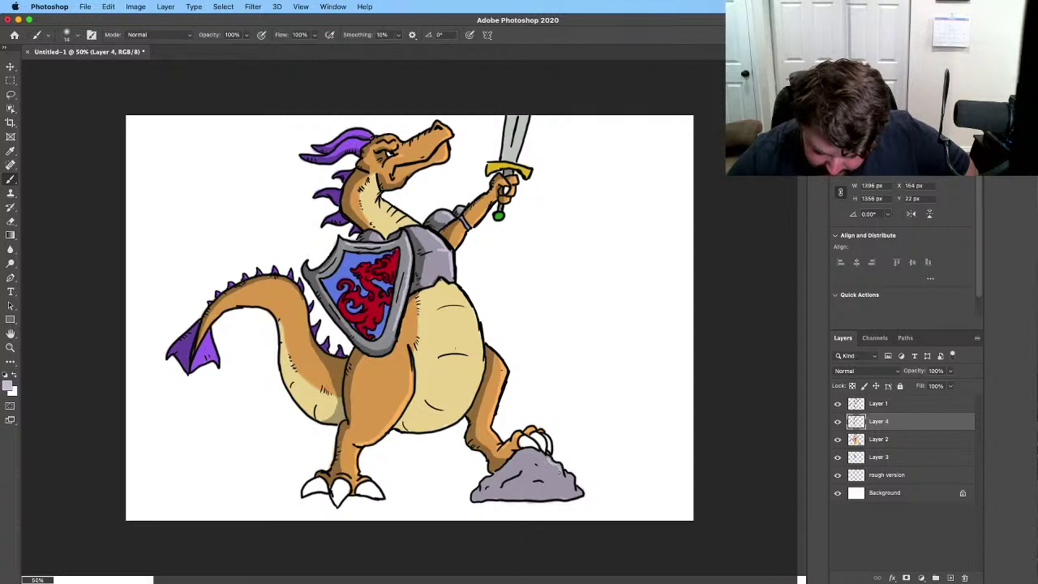
pyautogui.moveTo(560, 473); pyautogui.dragTo(556, 465)
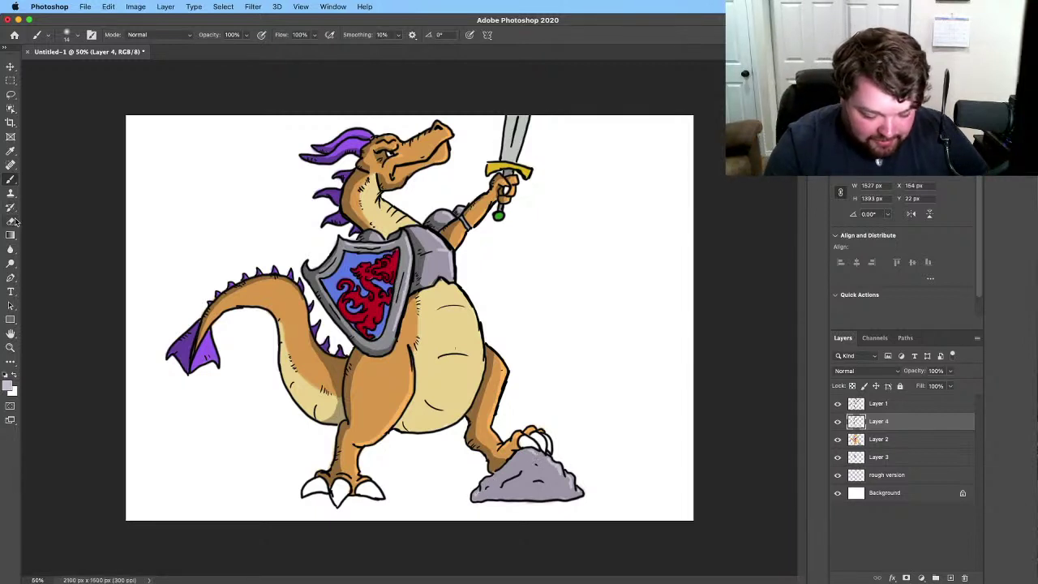
# Step: Sample the rock's grey, darken it, and shade the rock's lower edge with the Brush
pyautogui.click(10, 151)
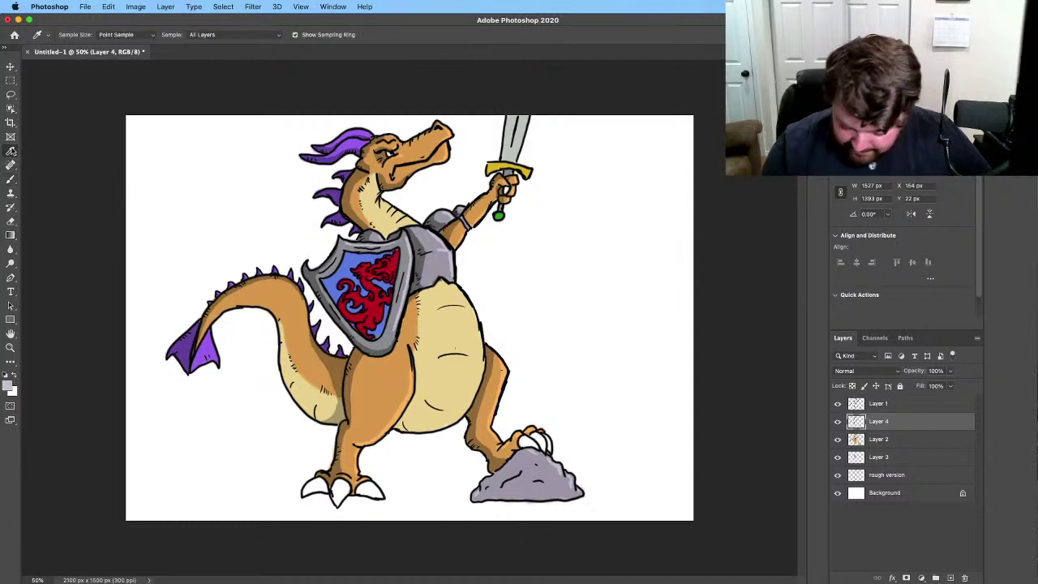
pyautogui.click(549, 474)
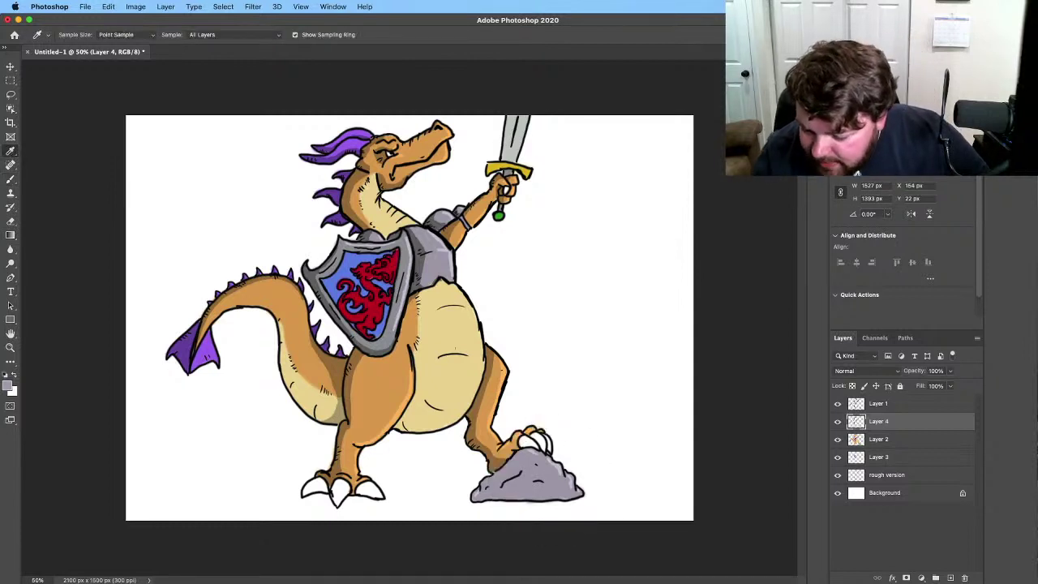
pyautogui.click(480, 493)
pyautogui.click(480, 486)
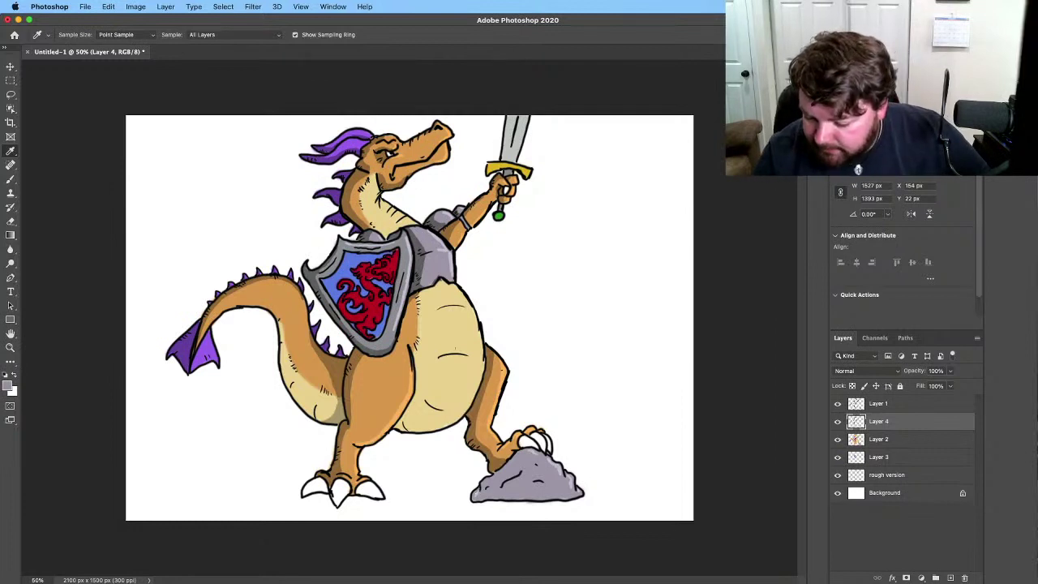
pyautogui.click(10, 179)
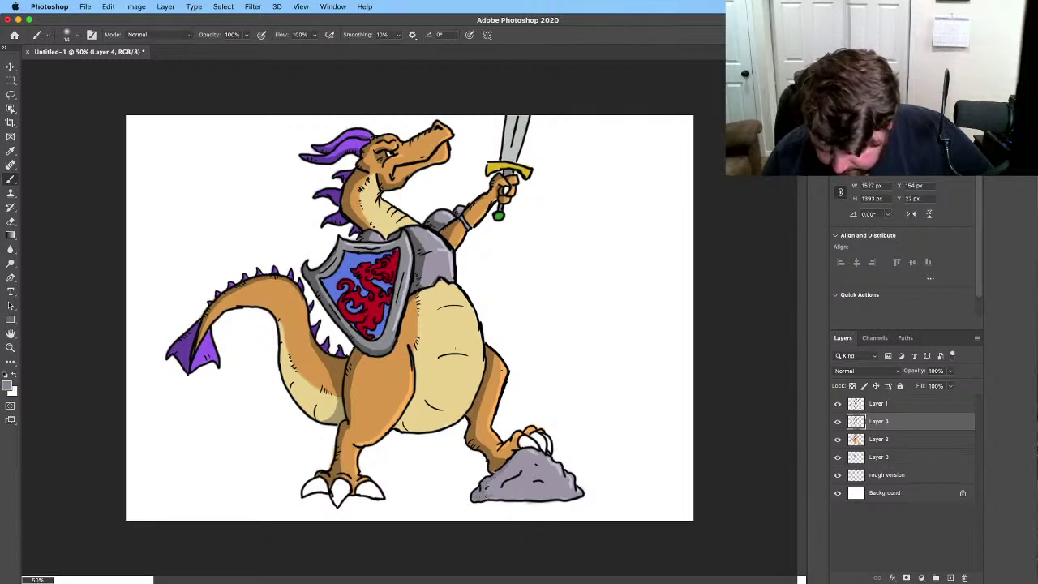
pyautogui.moveTo(487, 492); pyautogui.dragTo(492, 499)
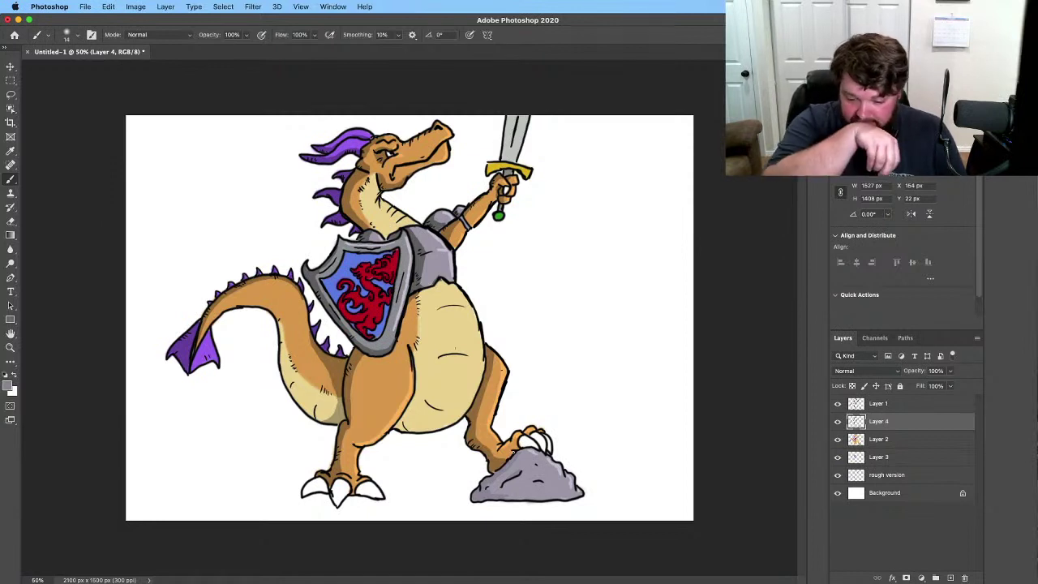
# Step: Sample the belly's cream, lighten it, and brush highlights along the belly's front edge and the tail's underside
pyautogui.click(11, 151)
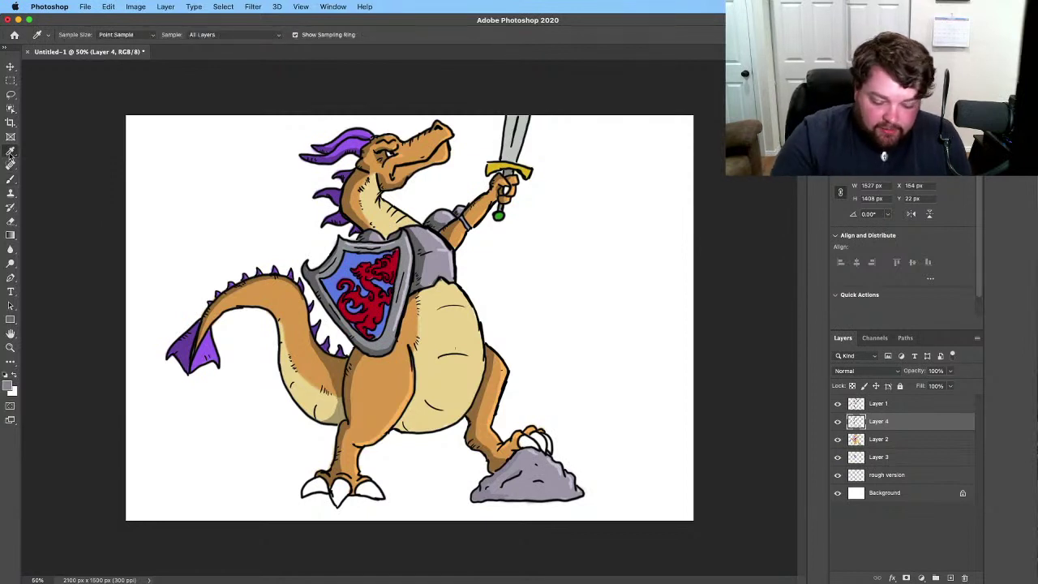
pyautogui.click(468, 329)
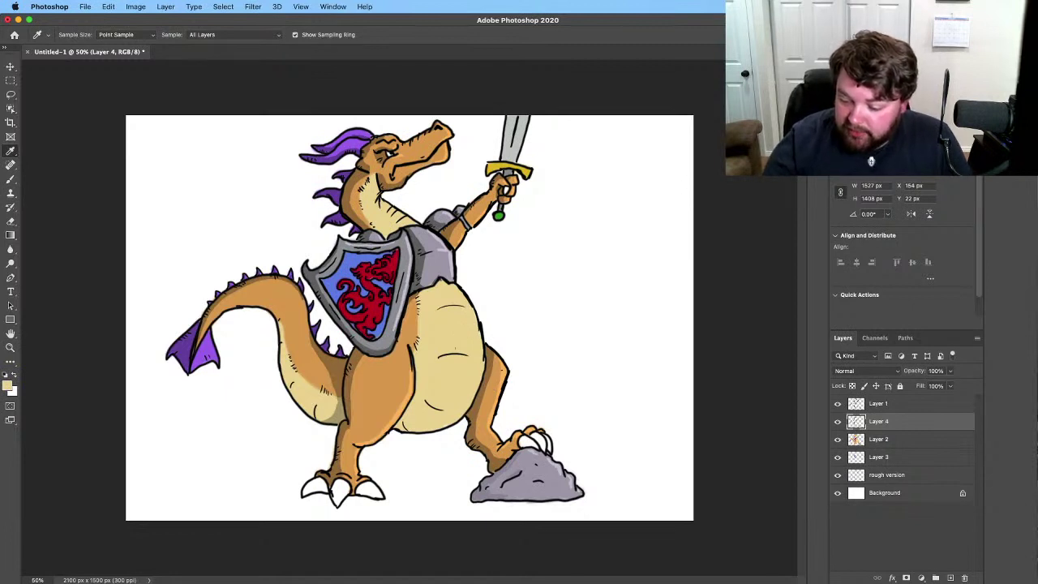
pyautogui.click(10, 179)
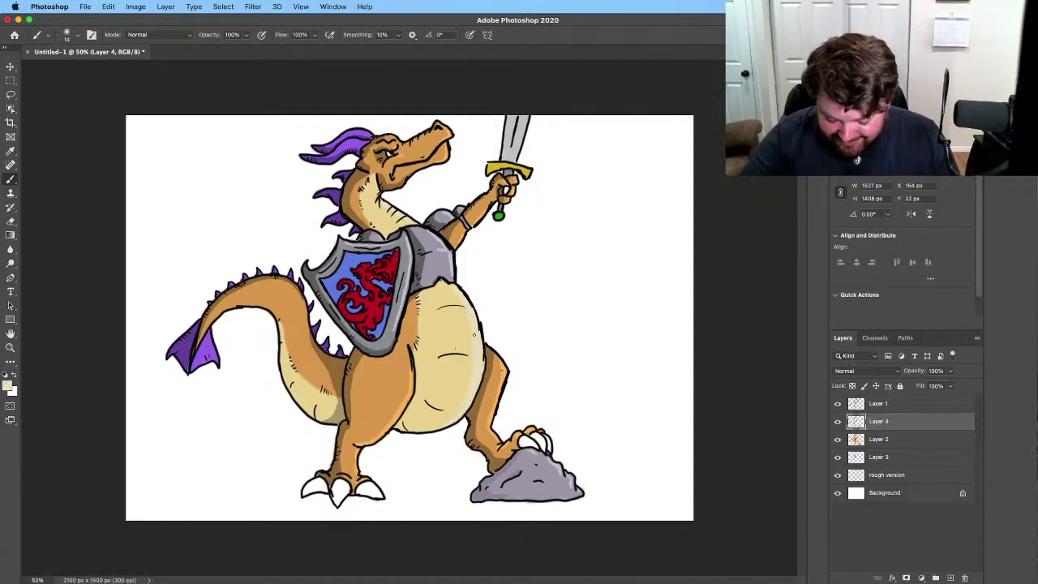
pyautogui.moveTo(285, 375); pyautogui.dragTo(281, 361)
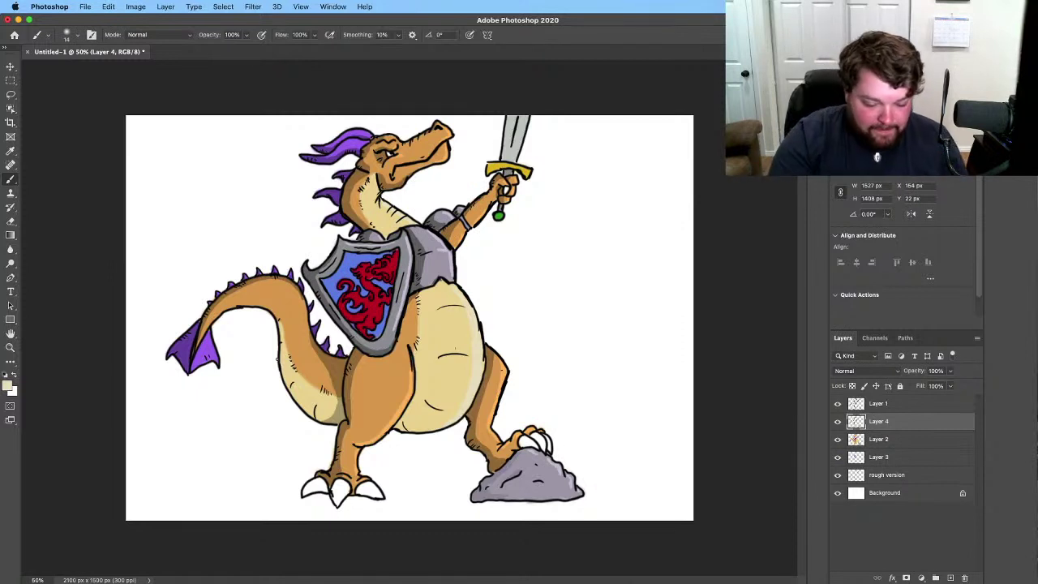
# Step: Sample the head crest's purple, lighten it, and brush highlights onto the purple crest, spines and tail fin
pyautogui.click(10, 151)
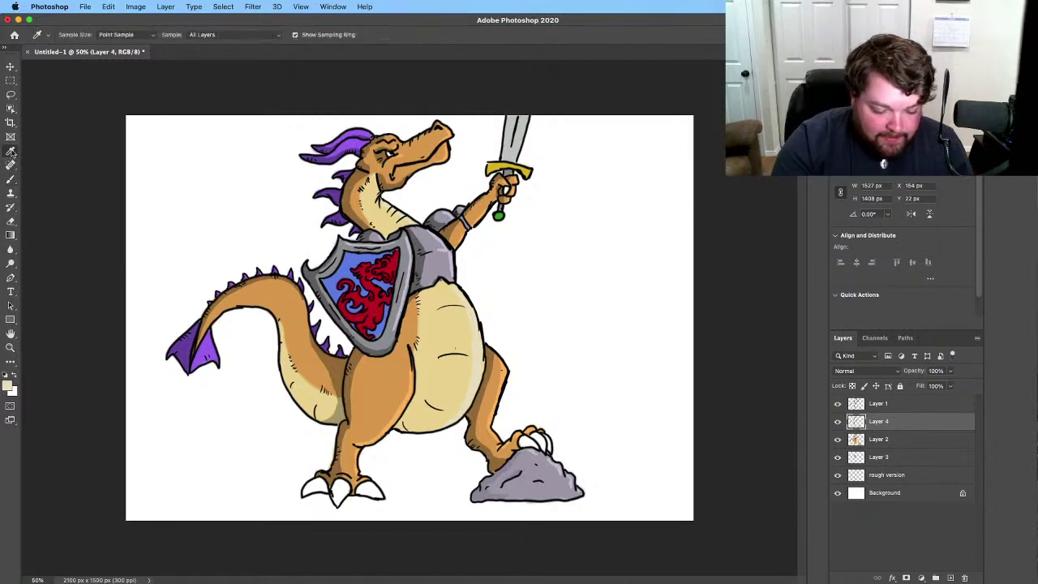
pyautogui.click(355, 136)
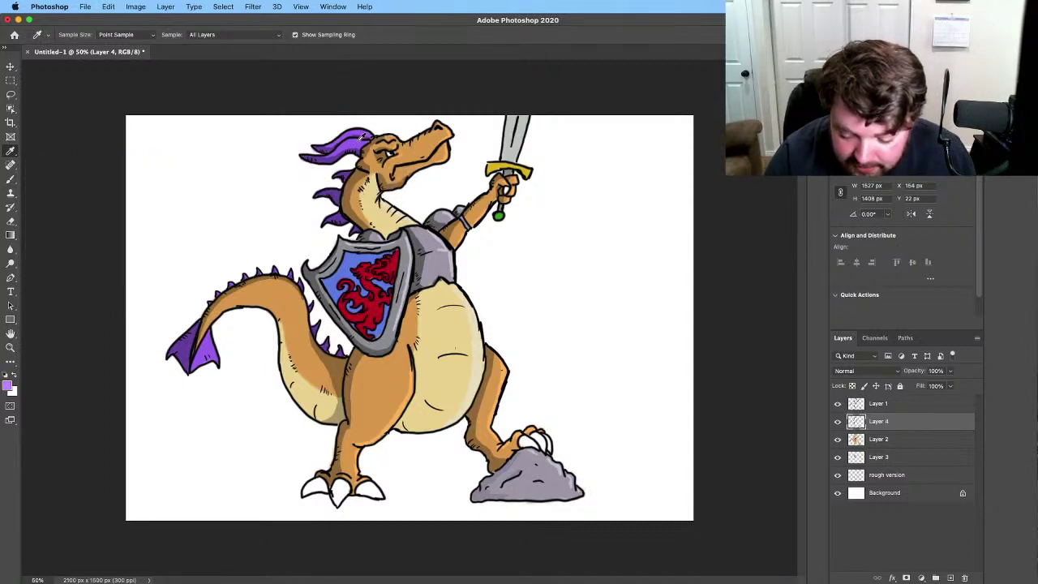
pyautogui.click(11, 179)
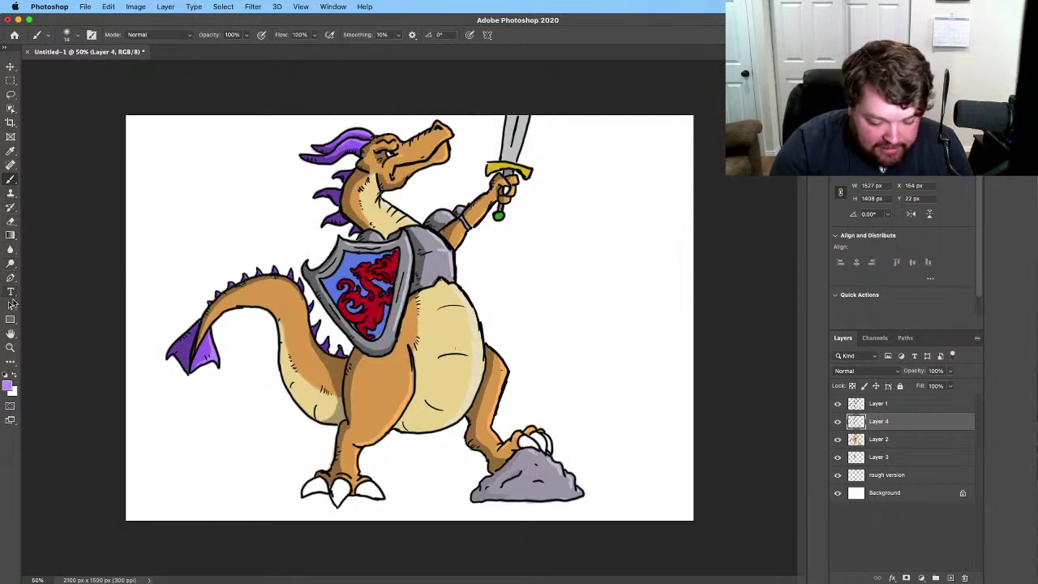
# Step: Sample the sword blade's grey and brush lighter highlights and darker grey shading onto the blade
pyautogui.click(11, 151)
pyautogui.click(524, 143)
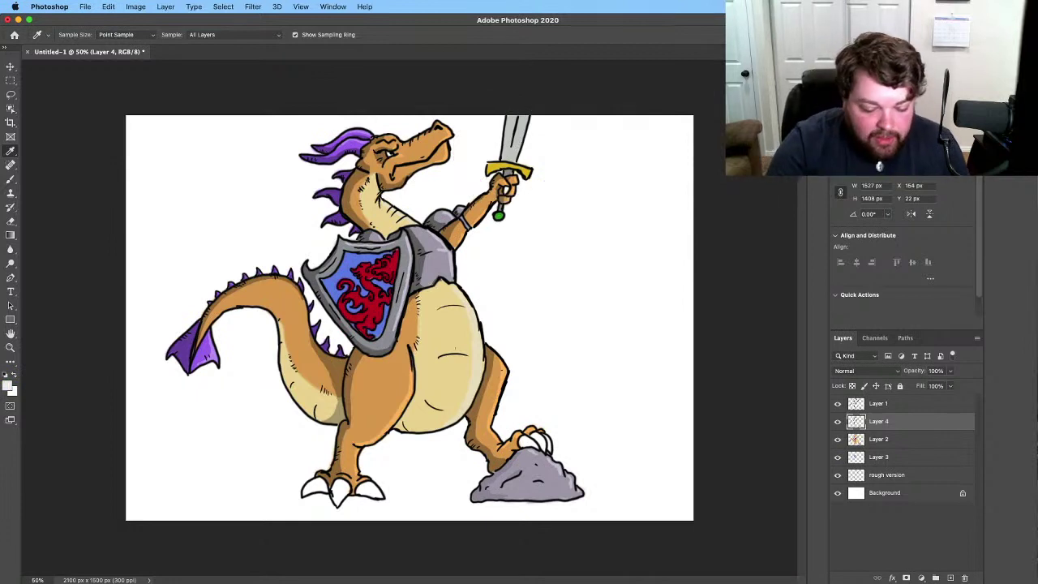
pyautogui.click(11, 180)
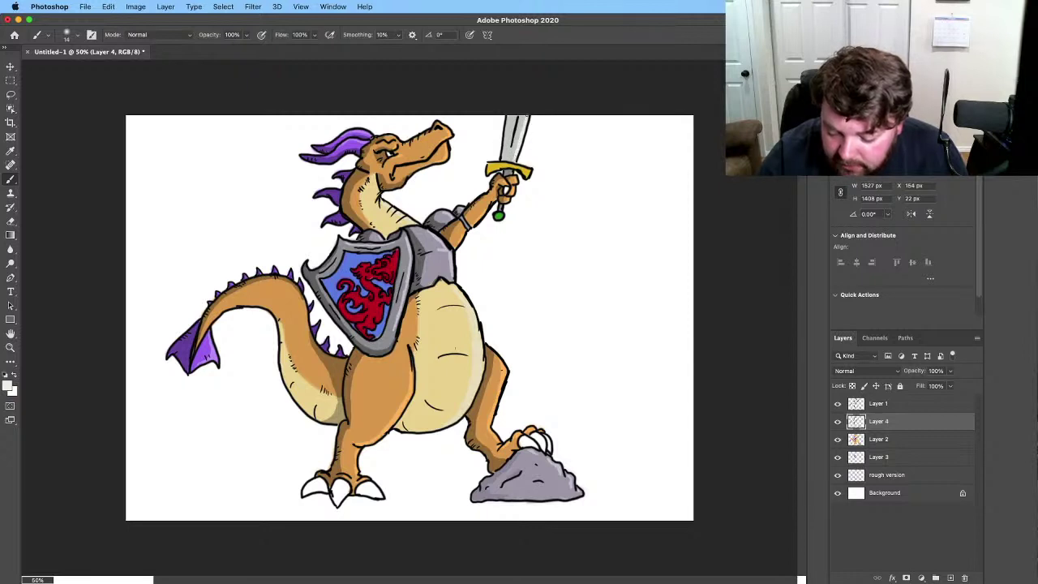
pyautogui.moveTo(527, 116); pyautogui.dragTo(525, 112)
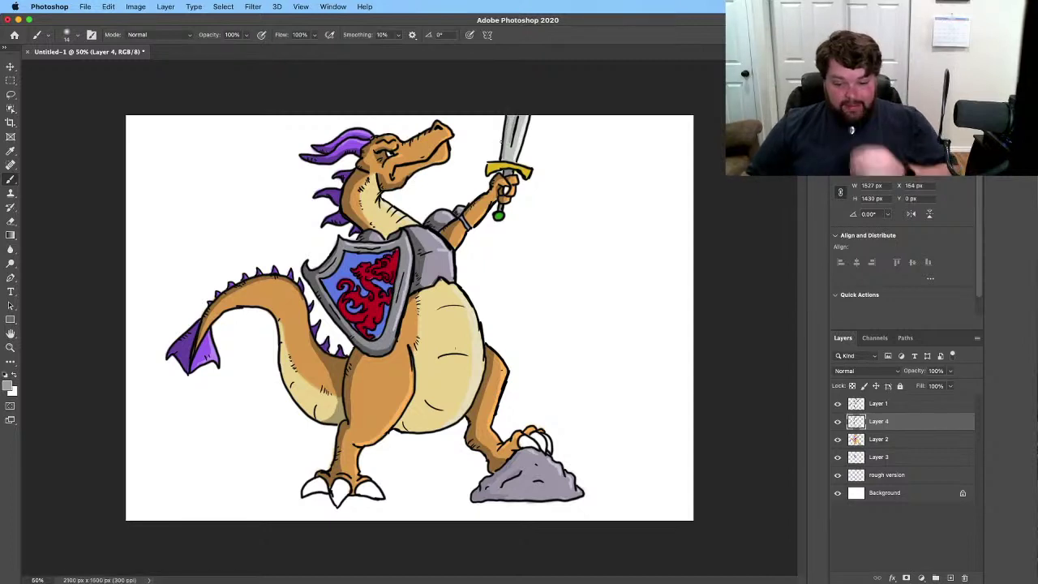
# Step: Sample the sword guard's yellow and brush darker gold shading and lighter yellow highlights onto the guard
pyautogui.click(10, 151)
pyautogui.click(523, 172)
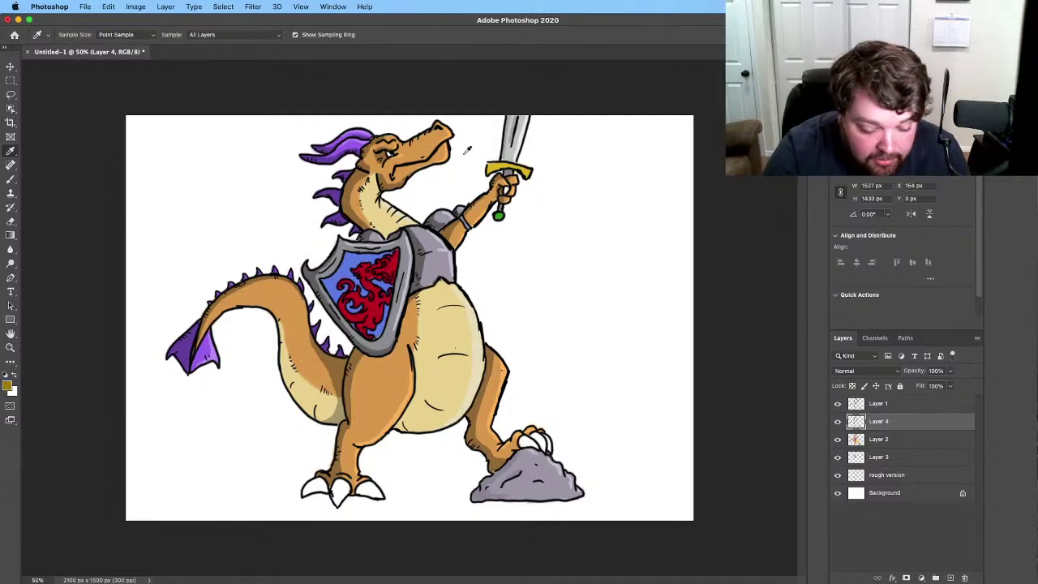
pyautogui.click(10, 178)
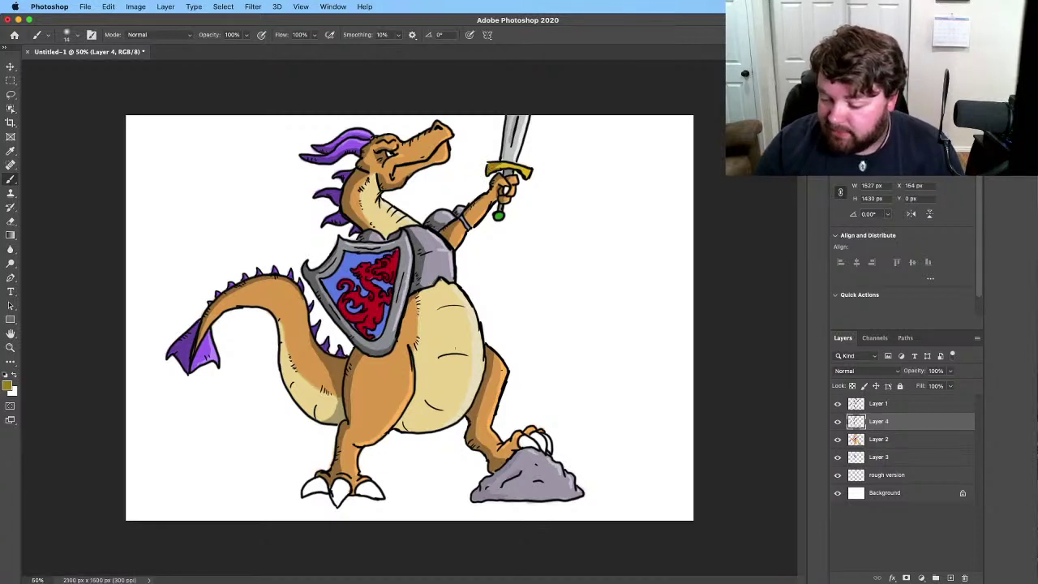
pyautogui.keyDown('alt'); pyautogui.click(521, 171); pyautogui.keyUp('alt')
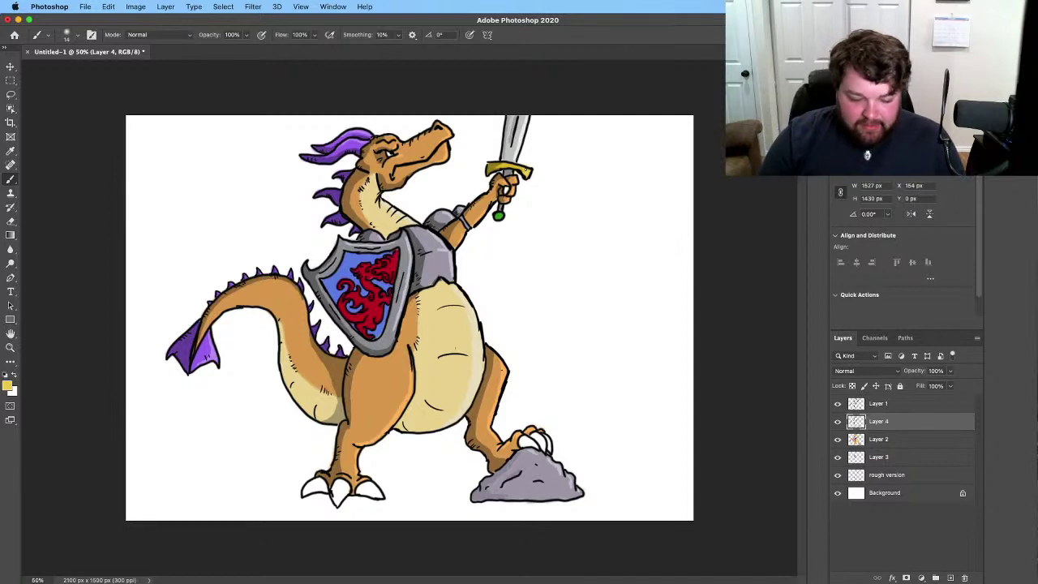
# Step: Add a new layer with the default settings and move it between Layer 3 and the rough version layer
pyautogui.click(166, 6)
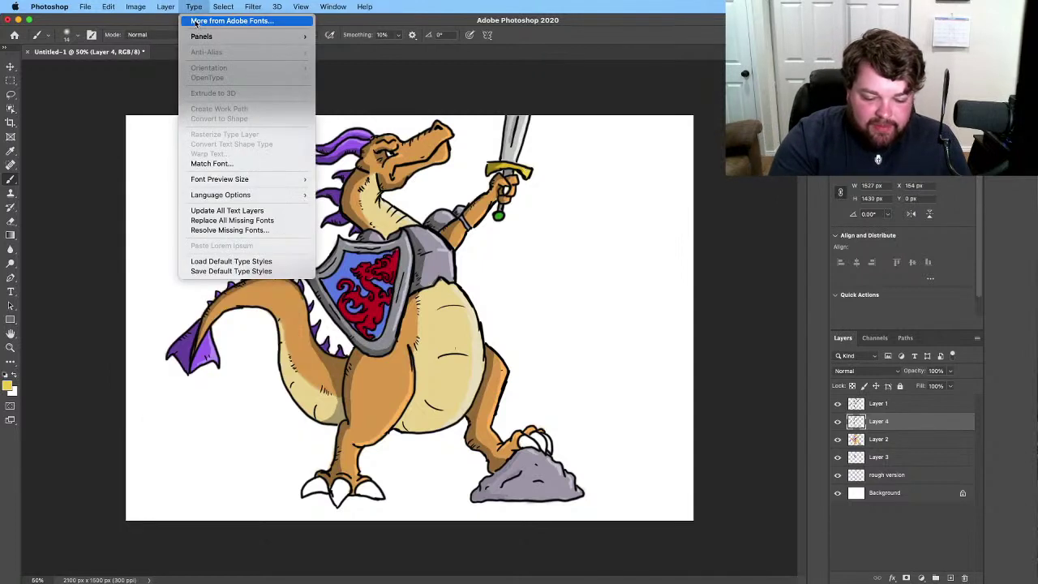
pyautogui.moveTo(287, 25)
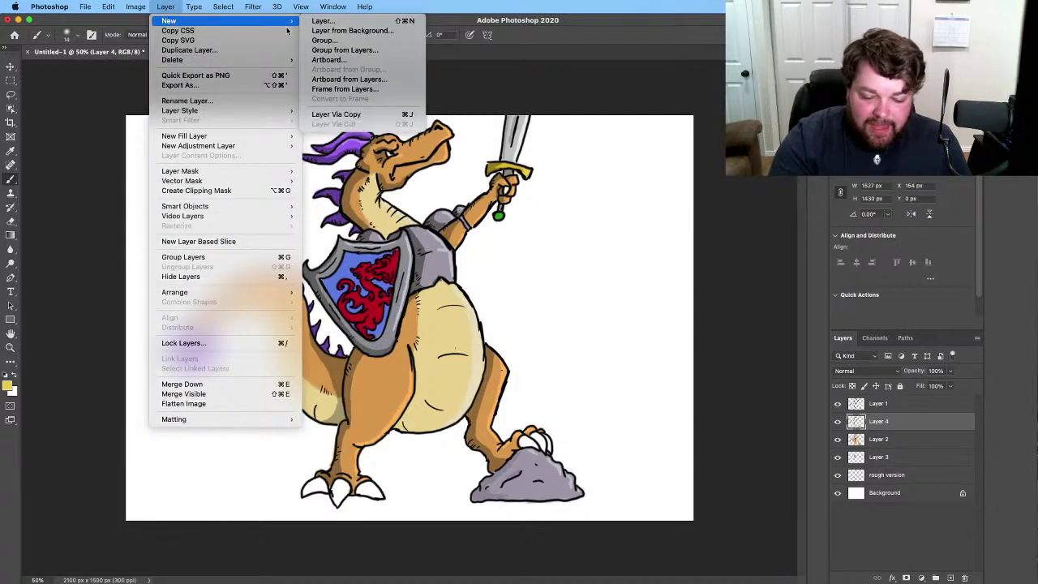
pyautogui.click(327, 20)
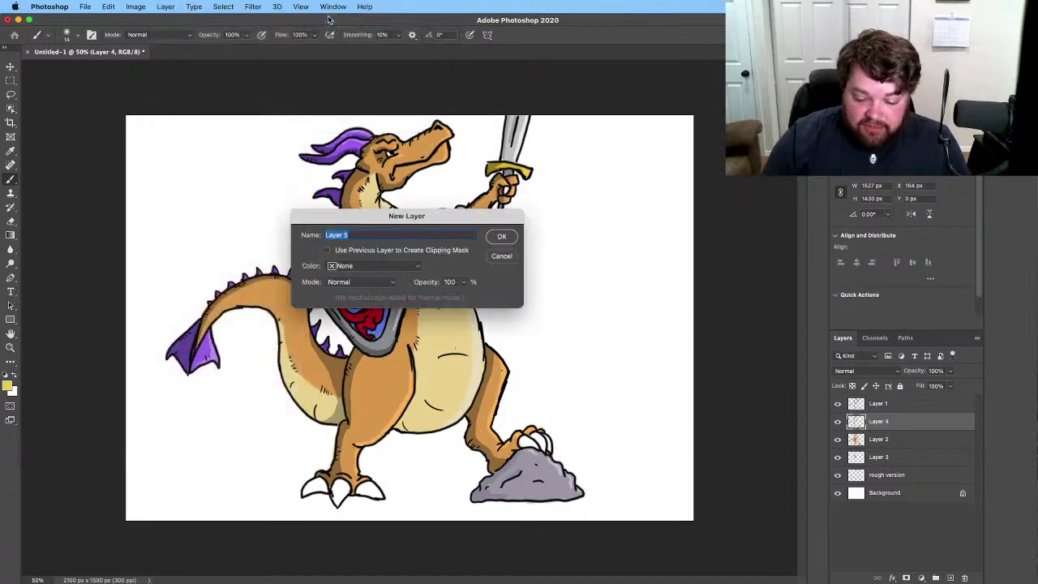
pyautogui.click(506, 236)
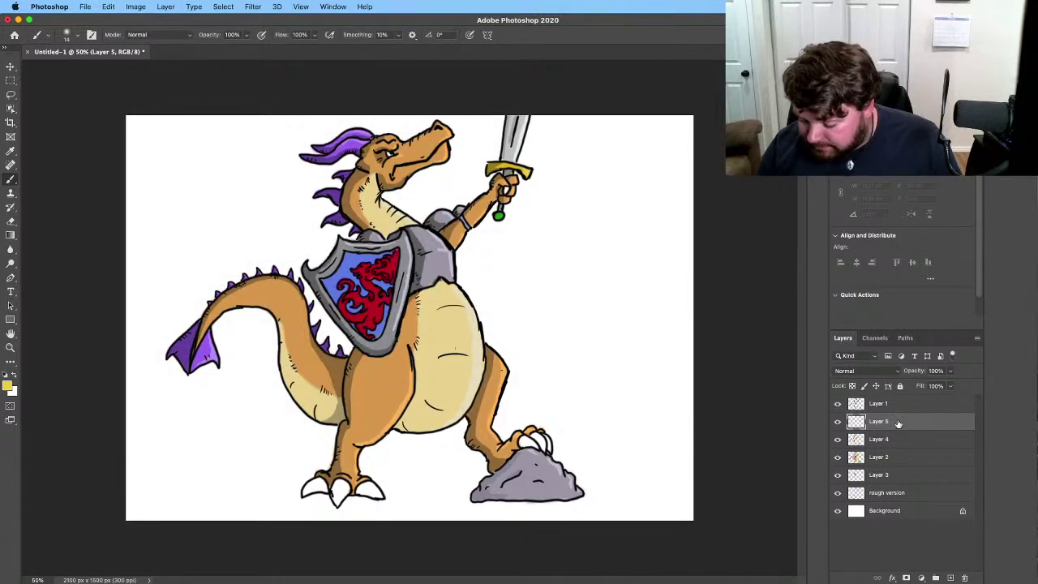
pyautogui.moveTo(897, 422); pyautogui.dragTo(904, 484)
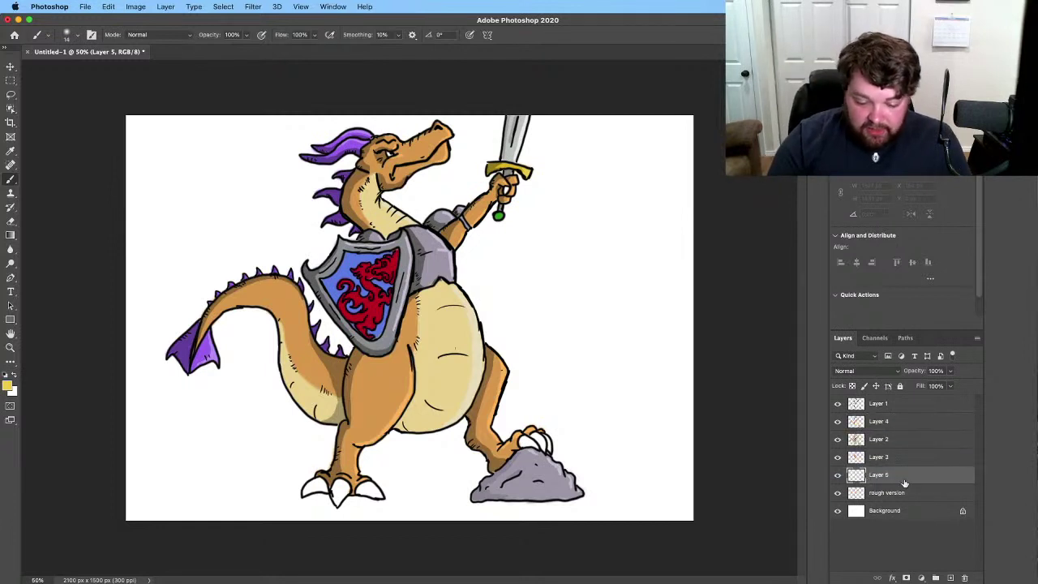
# Step: Set the Brush to a soft tip of 175 px with 0% hardness
pyautogui.click(78, 35)
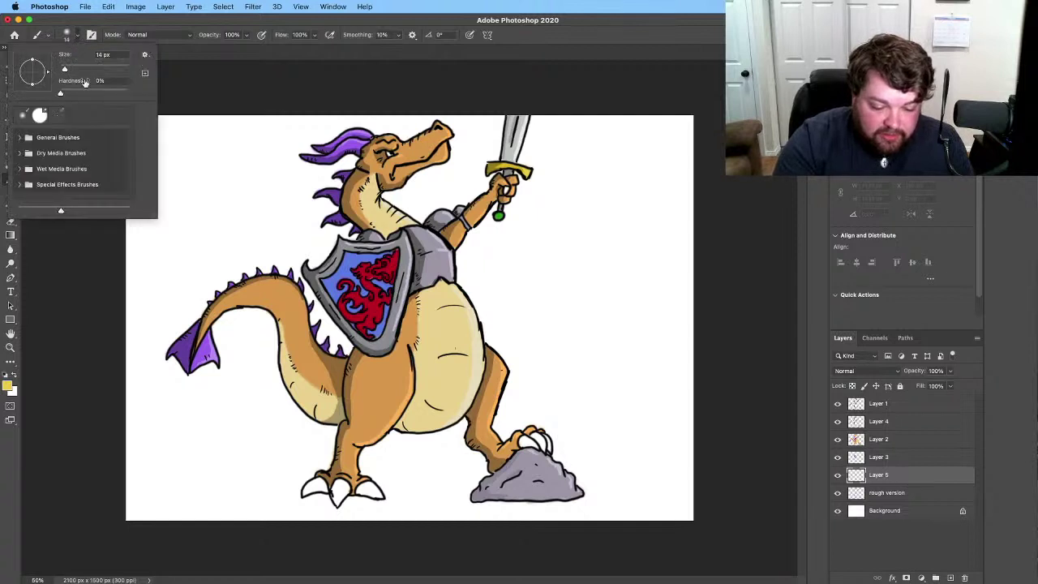
pyautogui.moveTo(65, 71); pyautogui.dragTo(106, 72)
pyautogui.click(79, 36)
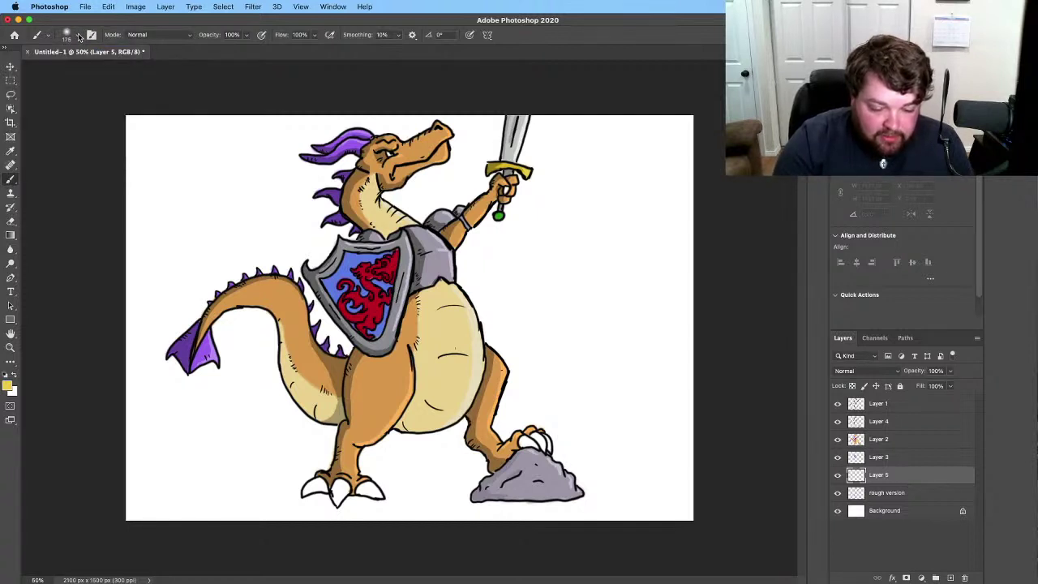
pyautogui.click(79, 35)
pyautogui.click(66, 95)
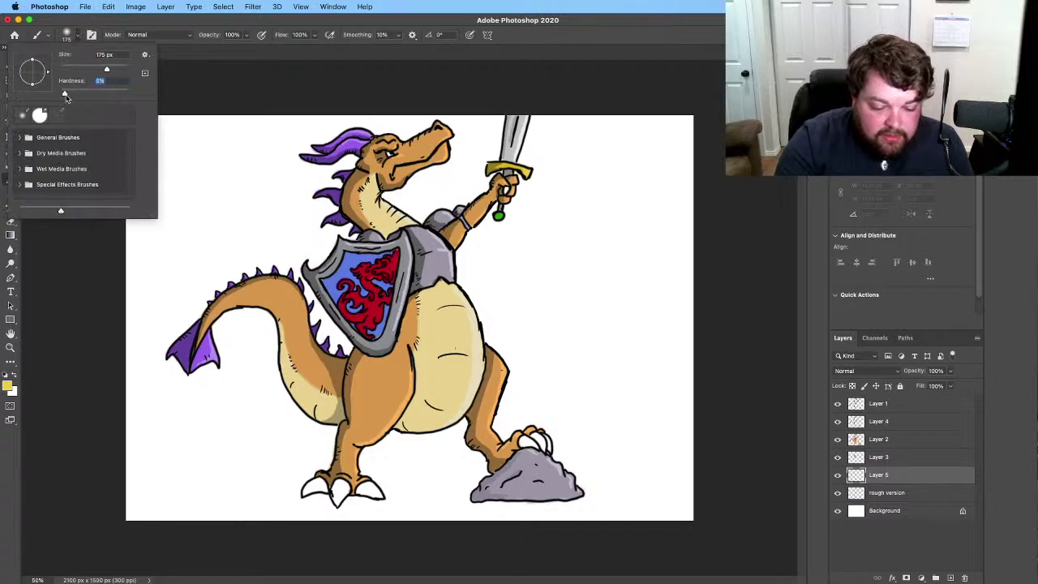
pyautogui.moveTo(66, 95)
pyautogui.mouseDown()
pyautogui.moveTo(92, 98)
pyautogui.moveTo(58, 101)
pyautogui.mouseUp()
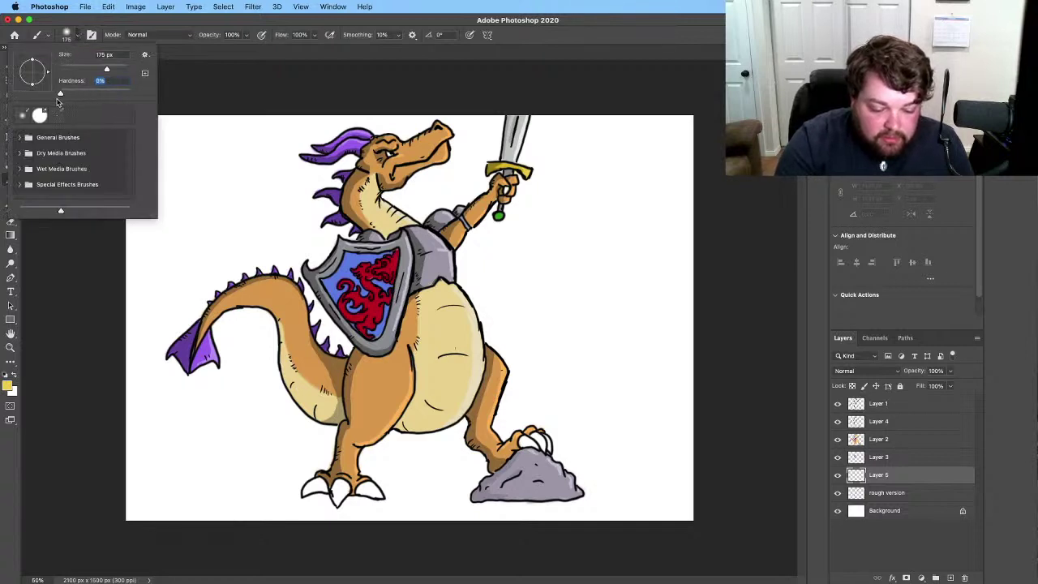
pyautogui.click(146, 55)
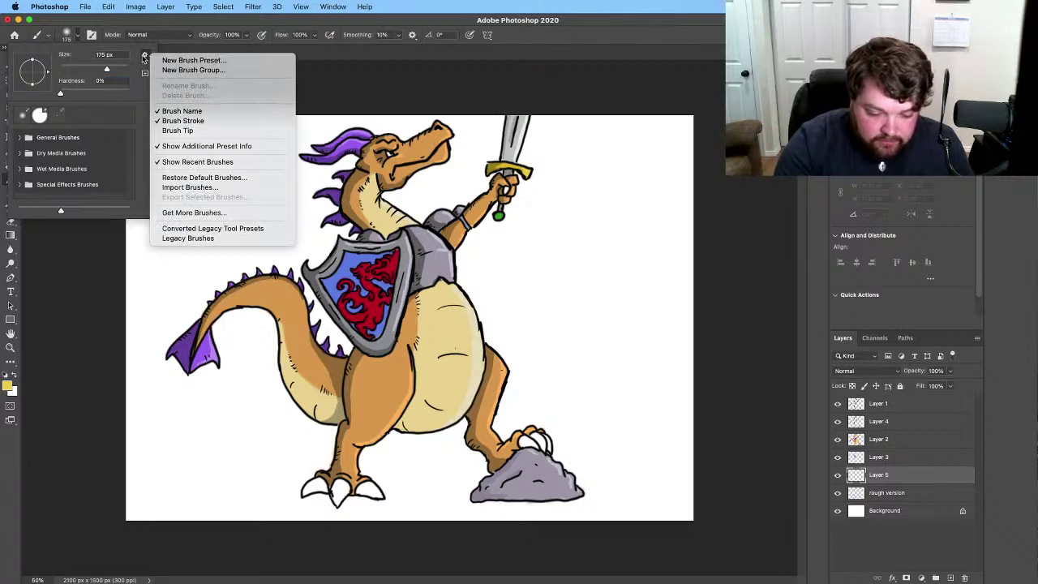
pyautogui.click(145, 54)
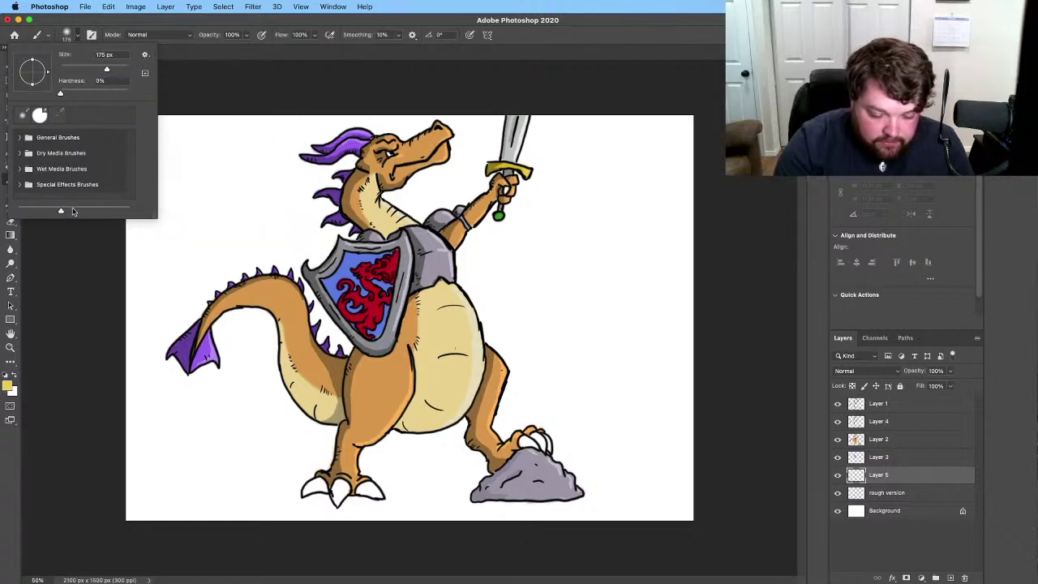
pyautogui.moveTo(61, 211)
pyautogui.mouseDown()
pyautogui.moveTo(105, 217)
pyautogui.moveTo(62, 218)
pyautogui.mouseUp()
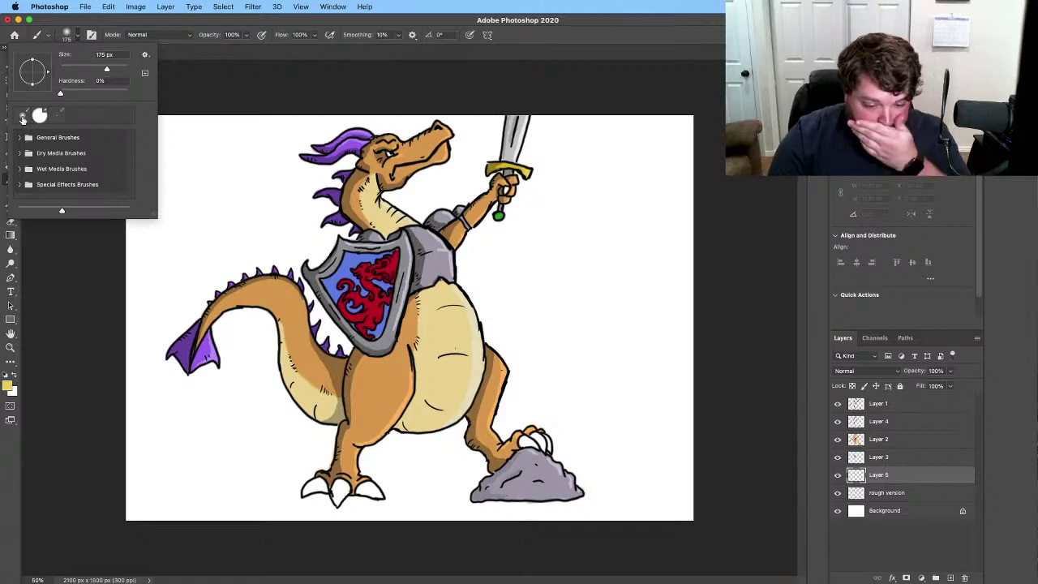
pyautogui.click(77, 34)
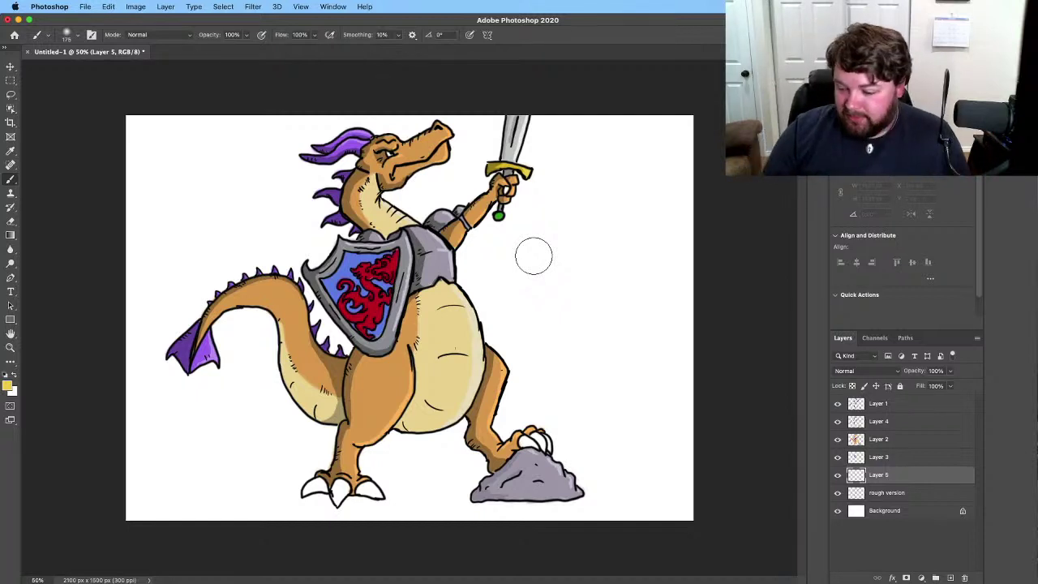
# Step: Choose a light cyan and brush a soft background around the dragon's head, sword arm, back and tail
pyautogui.click(963, 105)
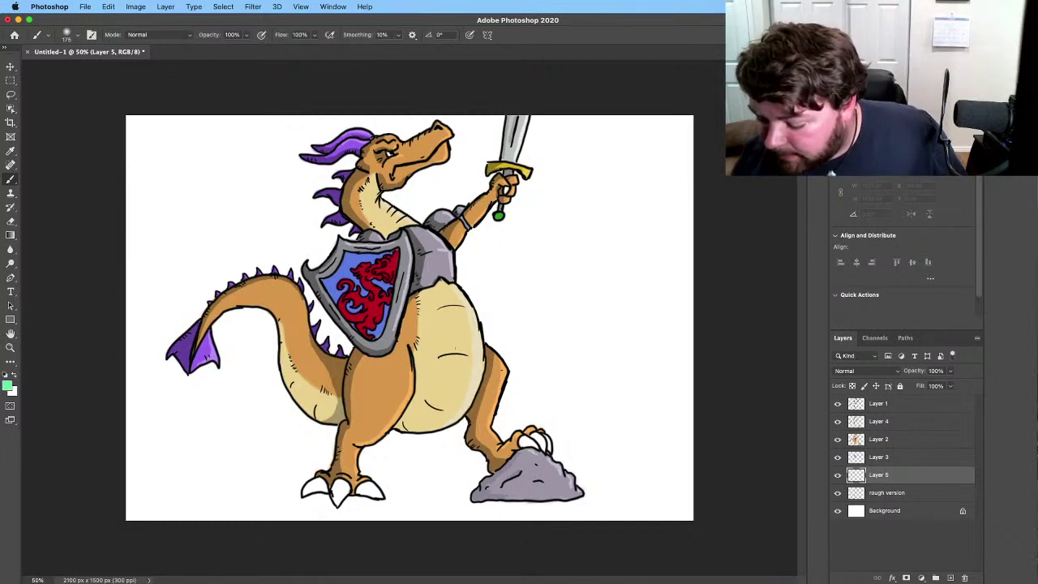
pyautogui.click(964, 95)
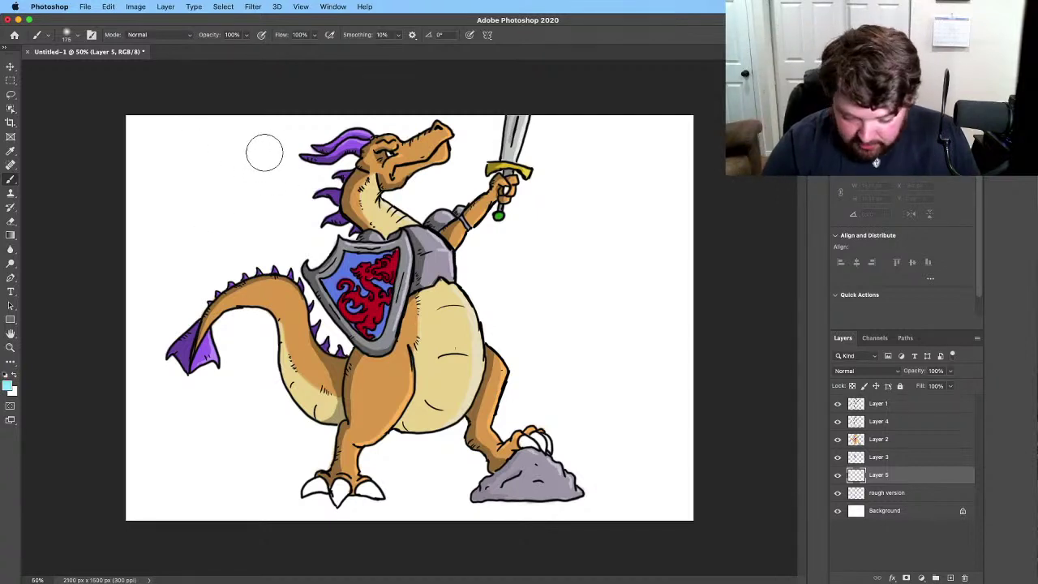
pyautogui.moveTo(271, 153)
pyautogui.mouseDown()
pyautogui.moveTo(255, 170)
pyautogui.moveTo(307, 140)
pyautogui.mouseUp()
pyautogui.moveTo(311, 135)
pyautogui.mouseDown()
pyautogui.moveTo(242, 192)
pyautogui.moveTo(349, 125)
pyautogui.moveTo(312, 156)
pyautogui.moveTo(321, 165)
pyautogui.moveTo(307, 180)
pyautogui.moveTo(380, 180)
pyautogui.moveTo(437, 146)
pyautogui.moveTo(380, 203)
pyautogui.moveTo(455, 176)
pyautogui.moveTo(454, 197)
pyautogui.moveTo(427, 228)
pyautogui.moveTo(464, 189)
pyautogui.moveTo(482, 207)
pyautogui.moveTo(523, 193)
pyautogui.moveTo(504, 219)
pyautogui.moveTo(466, 236)
pyautogui.moveTo(455, 266)
pyautogui.moveTo(535, 259)
pyautogui.moveTo(485, 289)
pyautogui.moveTo(498, 286)
pyautogui.moveTo(489, 267)
pyautogui.moveTo(548, 221)
pyautogui.moveTo(495, 231)
pyautogui.moveTo(522, 191)
pyautogui.moveTo(450, 168)
pyautogui.moveTo(502, 160)
pyautogui.moveTo(463, 160)
pyautogui.mouseUp()
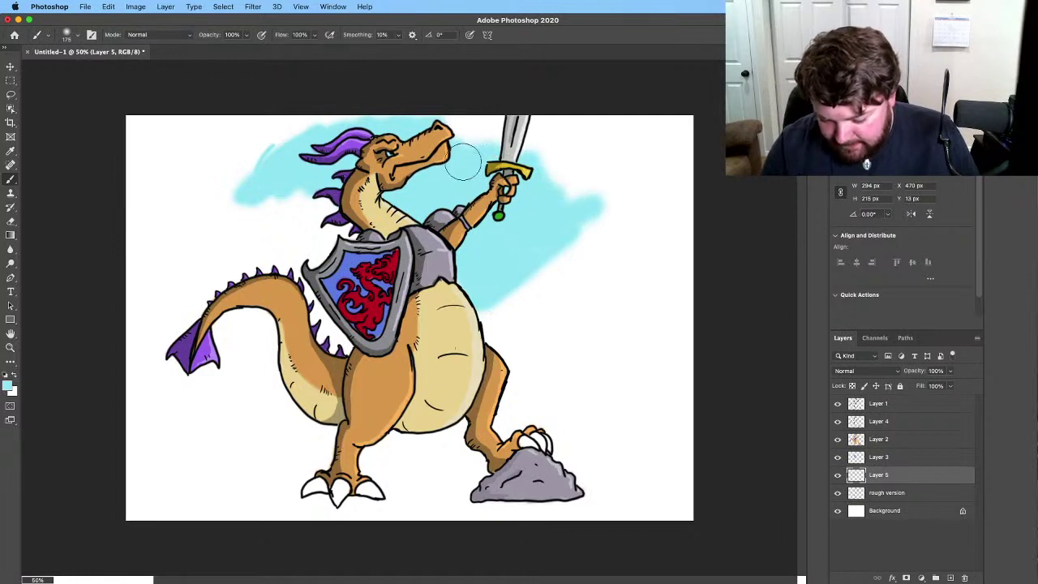
pyautogui.moveTo(312, 191)
pyautogui.mouseDown()
pyautogui.moveTo(288, 223)
pyautogui.moveTo(281, 161)
pyautogui.moveTo(248, 209)
pyautogui.moveTo(229, 209)
pyautogui.moveTo(309, 218)
pyautogui.moveTo(272, 280)
pyautogui.moveTo(329, 258)
pyautogui.moveTo(321, 312)
pyautogui.moveTo(281, 387)
pyautogui.moveTo(352, 365)
pyautogui.moveTo(365, 381)
pyautogui.moveTo(306, 442)
pyautogui.moveTo(280, 450)
pyautogui.moveTo(257, 433)
pyautogui.moveTo(241, 389)
pyautogui.moveTo(272, 323)
pyautogui.moveTo(268, 307)
pyautogui.moveTo(186, 334)
pyautogui.moveTo(234, 276)
pyautogui.moveTo(215, 309)
pyautogui.moveTo(240, 287)
pyautogui.moveTo(221, 274)
pyautogui.moveTo(240, 217)
pyautogui.moveTo(142, 380)
pyautogui.moveTo(211, 328)
pyautogui.moveTo(187, 356)
pyautogui.moveTo(210, 357)
pyautogui.moveTo(222, 419)
pyautogui.moveTo(172, 400)
pyautogui.moveTo(303, 467)
pyautogui.moveTo(357, 460)
pyautogui.moveTo(246, 494)
pyautogui.moveTo(263, 495)
pyautogui.moveTo(291, 461)
pyautogui.moveTo(268, 427)
pyautogui.moveTo(219, 487)
pyautogui.moveTo(235, 418)
pyautogui.moveTo(212, 454)
pyautogui.moveTo(195, 408)
pyautogui.moveTo(213, 462)
pyautogui.moveTo(170, 443)
pyautogui.moveTo(155, 385)
pyautogui.moveTo(189, 381)
pyautogui.moveTo(224, 478)
pyautogui.moveTo(158, 416)
pyautogui.mouseUp()
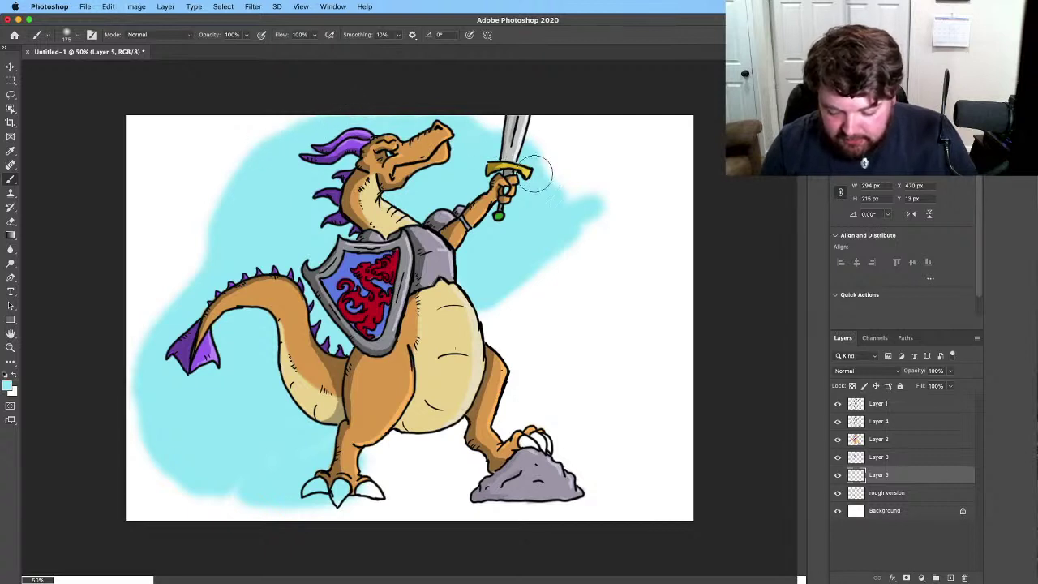
# Step: Extend the cyan background around the sword, in front of the belly, and around the front leg and rock
pyautogui.moveTo(535, 173)
pyautogui.mouseDown()
pyautogui.moveTo(564, 194)
pyautogui.moveTo(534, 251)
pyautogui.moveTo(544, 214)
pyautogui.mouseUp()
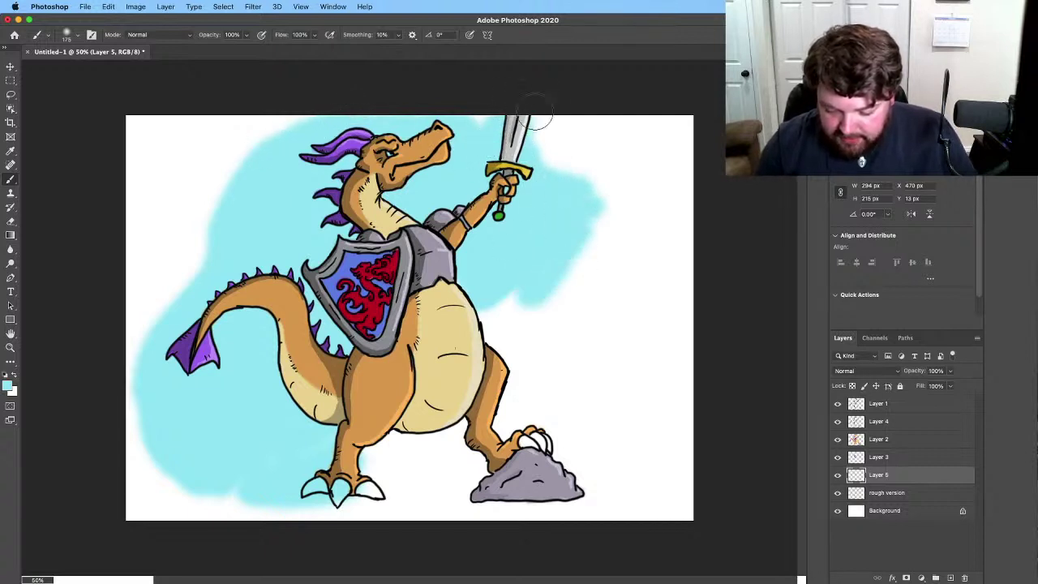
pyautogui.moveTo(536, 112); pyautogui.dragTo(578, 193)
pyautogui.moveTo(519, 328)
pyautogui.mouseDown()
pyautogui.moveTo(480, 323)
pyautogui.moveTo(498, 299)
pyautogui.moveTo(540, 294)
pyautogui.moveTo(508, 328)
pyautogui.moveTo(502, 363)
pyautogui.moveTo(532, 472)
pyautogui.moveTo(595, 472)
pyautogui.moveTo(588, 494)
pyautogui.moveTo(406, 497)
pyautogui.moveTo(463, 489)
pyautogui.moveTo(387, 456)
pyautogui.moveTo(327, 485)
pyautogui.moveTo(365, 487)
pyautogui.moveTo(491, 415)
pyautogui.moveTo(463, 431)
pyautogui.moveTo(452, 455)
pyautogui.moveTo(539, 442)
pyautogui.moveTo(526, 466)
pyautogui.moveTo(482, 389)
pyautogui.moveTo(531, 410)
pyautogui.moveTo(575, 291)
pyautogui.moveTo(602, 421)
pyautogui.mouseUp()
pyautogui.moveTo(574, 292)
pyautogui.mouseDown()
pyautogui.moveTo(609, 468)
pyautogui.moveTo(463, 482)
pyautogui.moveTo(291, 471)
pyautogui.moveTo(331, 312)
pyautogui.moveTo(434, 142)
pyautogui.moveTo(340, 286)
pyautogui.mouseUp()
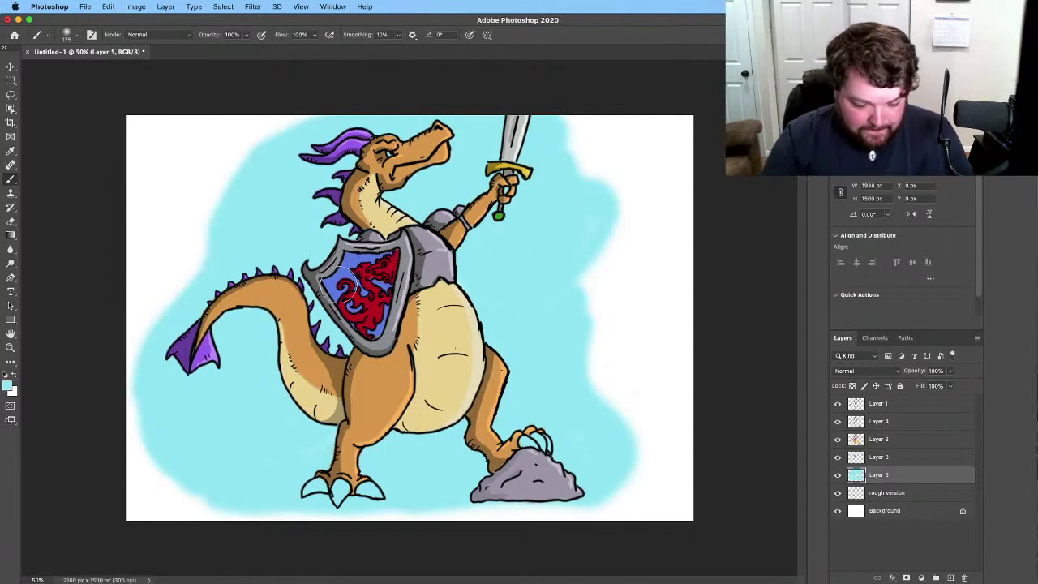
# Step: Erase the uneven outer edges of the cyan background behind the head and in front of the sword and belly
pyautogui.click(11, 220)
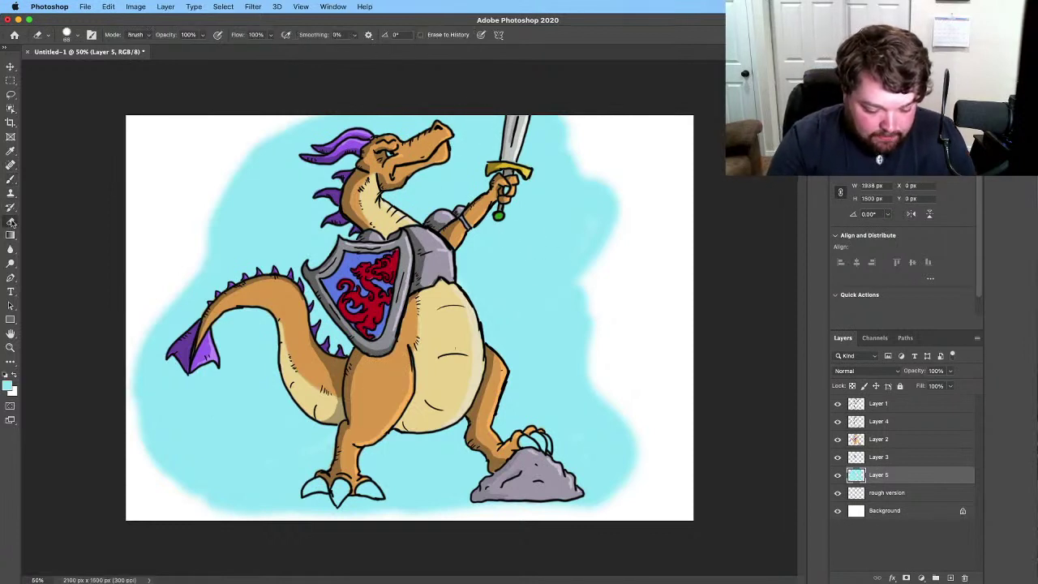
pyautogui.moveTo(246, 139)
pyautogui.mouseDown()
pyautogui.moveTo(234, 207)
pyautogui.moveTo(246, 145)
pyautogui.moveTo(203, 255)
pyautogui.moveTo(229, 211)
pyautogui.moveTo(231, 223)
pyautogui.moveTo(192, 270)
pyautogui.moveTo(216, 255)
pyautogui.moveTo(234, 188)
pyautogui.moveTo(274, 129)
pyautogui.moveTo(236, 185)
pyautogui.moveTo(260, 140)
pyautogui.moveTo(228, 227)
pyautogui.moveTo(188, 272)
pyautogui.moveTo(232, 223)
pyautogui.mouseUp()
pyautogui.moveTo(574, 120)
pyautogui.mouseDown()
pyautogui.moveTo(556, 195)
pyautogui.moveTo(581, 284)
pyautogui.moveTo(564, 235)
pyautogui.moveTo(579, 234)
pyautogui.moveTo(544, 258)
pyautogui.moveTo(578, 362)
pyautogui.moveTo(546, 290)
pyautogui.moveTo(552, 321)
pyautogui.moveTo(579, 143)
pyautogui.moveTo(558, 300)
pyautogui.moveTo(569, 300)
pyautogui.moveTo(632, 189)
pyautogui.moveTo(606, 183)
pyautogui.moveTo(580, 228)
pyautogui.moveTo(555, 242)
pyautogui.moveTo(558, 206)
pyautogui.moveTo(573, 314)
pyautogui.moveTo(559, 321)
pyautogui.moveTo(565, 348)
pyautogui.moveTo(586, 360)
pyautogui.moveTo(594, 298)
pyautogui.moveTo(600, 329)
pyautogui.mouseUp()
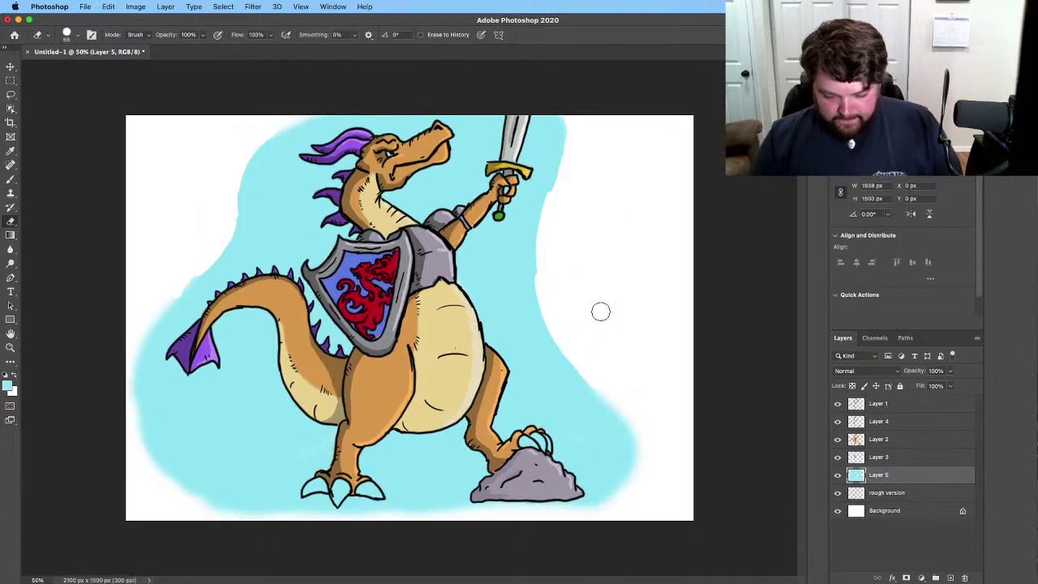
# Step: Brush soft cyan back along the erased background edges to smooth and widen the shape on both sides
pyautogui.press('b')
pyautogui.moveTo(568, 130)
pyautogui.mouseDown()
pyautogui.moveTo(539, 235)
pyautogui.moveTo(539, 315)
pyautogui.moveTo(575, 386)
pyautogui.moveTo(540, 303)
pyautogui.moveTo(619, 436)
pyautogui.mouseUp()
pyautogui.moveTo(167, 325)
pyautogui.mouseDown()
pyautogui.moveTo(232, 233)
pyautogui.moveTo(259, 164)
pyautogui.mouseUp()
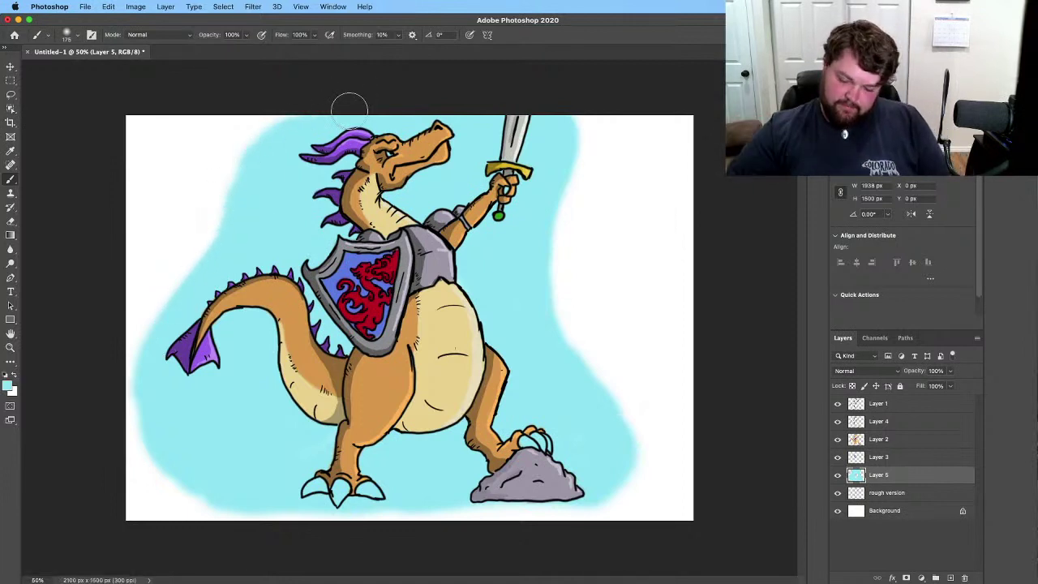
pyautogui.moveTo(558, 167)
pyautogui.mouseDown()
pyautogui.moveTo(570, 209)
pyautogui.moveTo(571, 199)
pyautogui.moveTo(561, 182)
pyautogui.moveTo(566, 261)
pyautogui.moveTo(600, 315)
pyautogui.moveTo(593, 246)
pyautogui.moveTo(605, 409)
pyautogui.moveTo(608, 283)
pyautogui.moveTo(569, 187)
pyautogui.mouseUp()
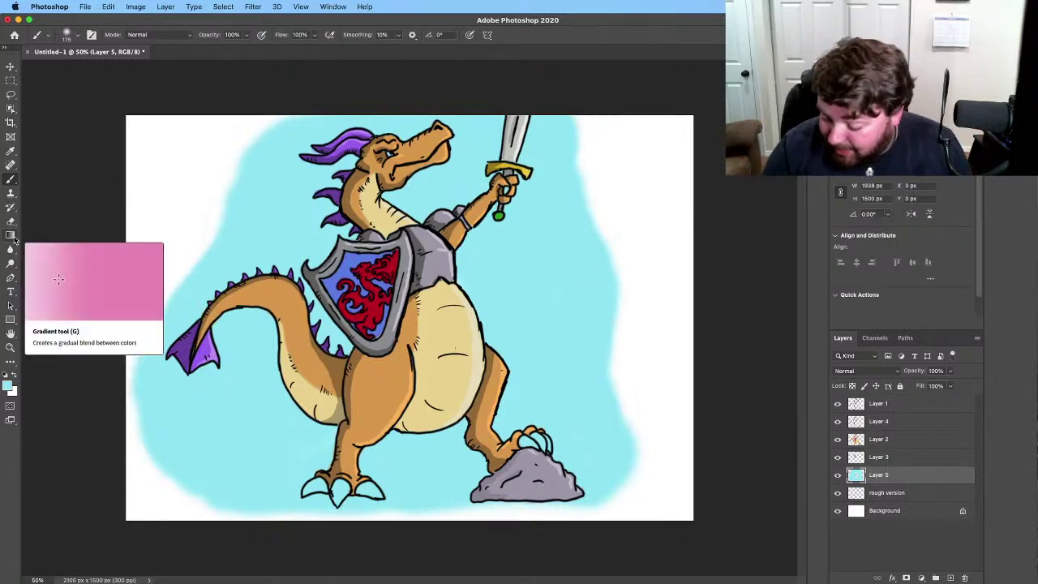
# Step: Paint the claws on both feet solid white on Layer 2 with a 15 px brush
pyautogui.click(898, 439)
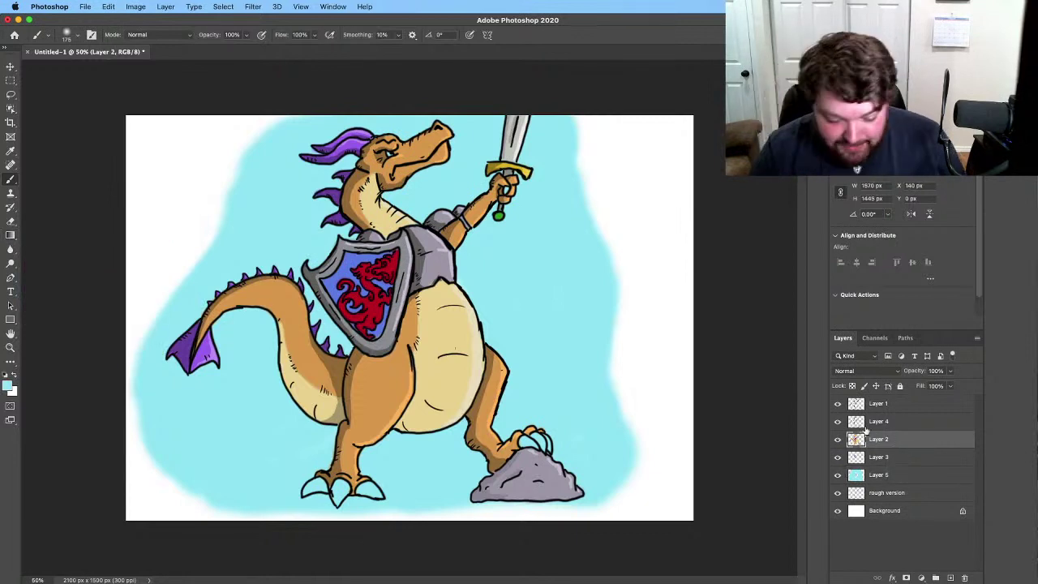
pyautogui.press('x')
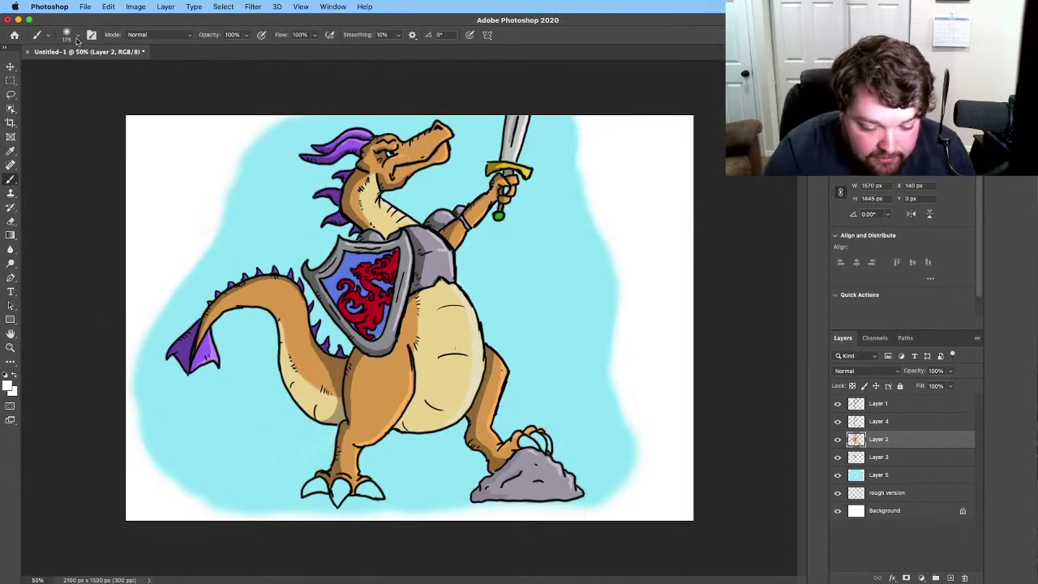
pyautogui.click(77, 38)
pyautogui.moveTo(111, 75); pyautogui.dragTo(65, 80)
pyautogui.click(79, 37)
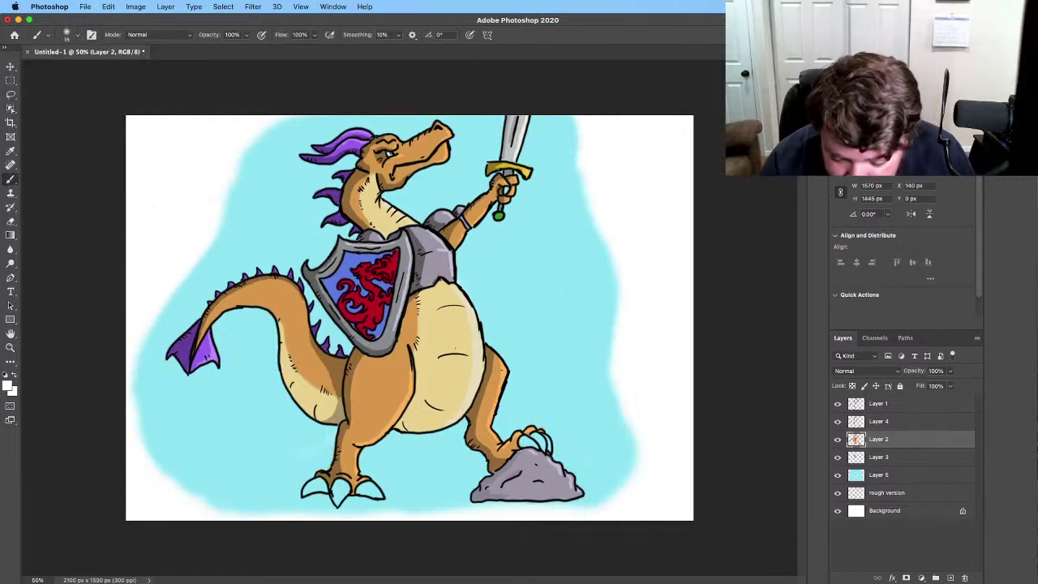
pyautogui.press('super+plus')
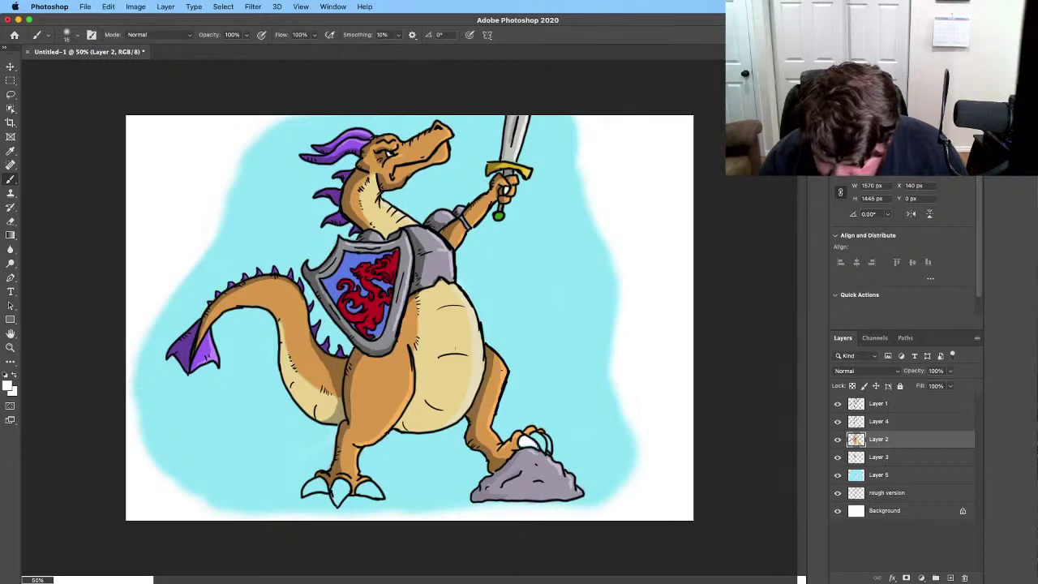
pyautogui.moveTo(540, 441)
pyautogui.mouseDown()
pyautogui.moveTo(534, 435)
pyautogui.moveTo(544, 445)
pyautogui.mouseUp()
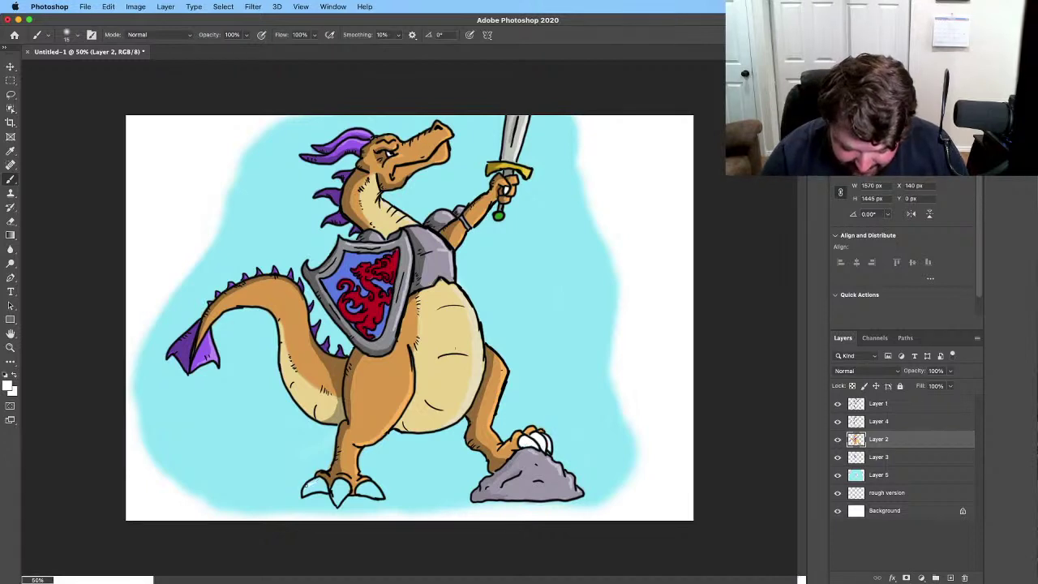
pyautogui.moveTo(305, 492); pyautogui.dragTo(309, 492)
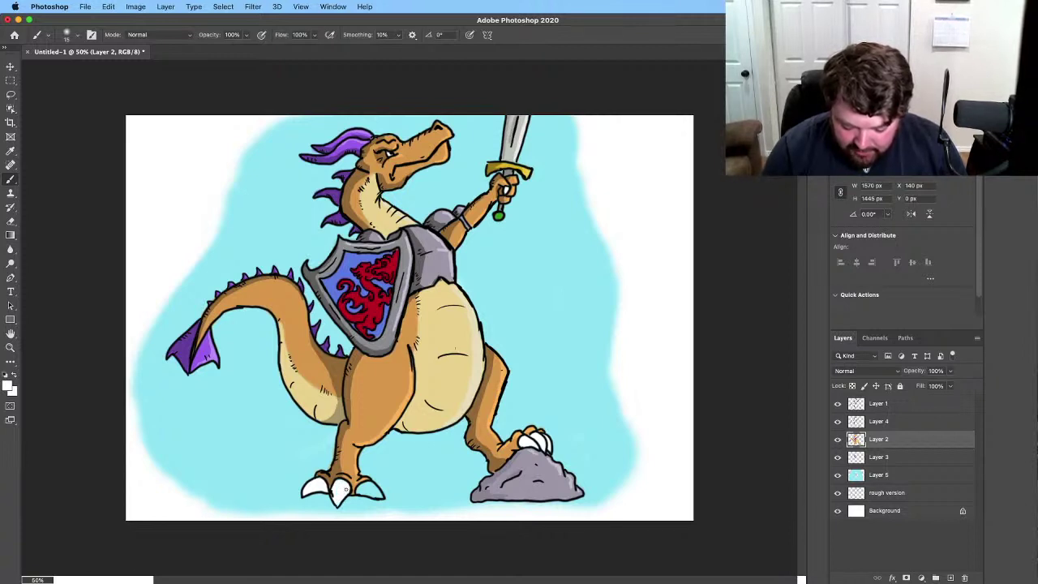
pyautogui.moveTo(346, 489); pyautogui.dragTo(347, 493)
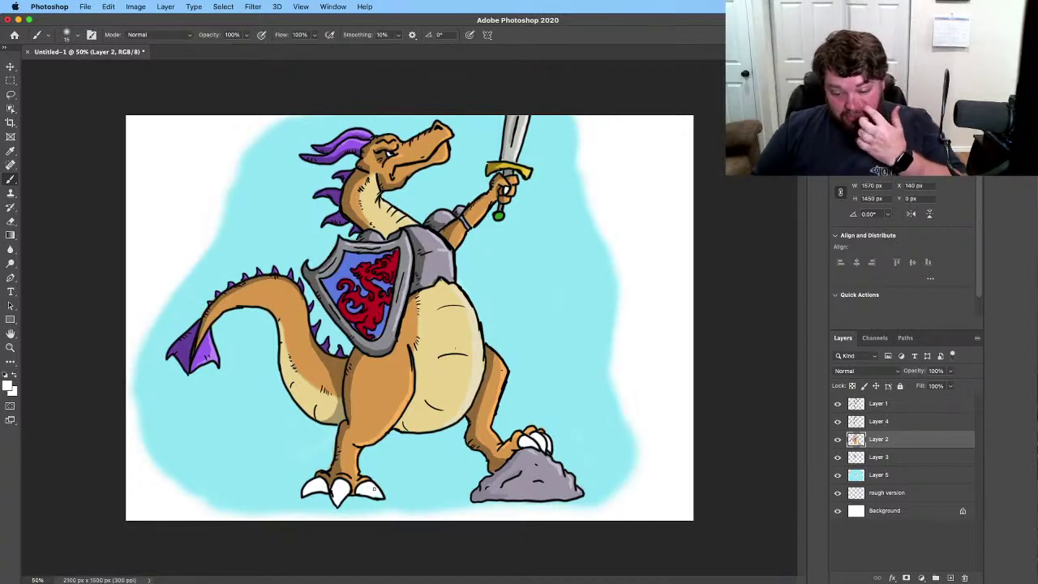
# Step: Shade the white claws with gray on Layer 4, and sample the brown leg shading for brush touch-ups
pyautogui.click(900, 423)
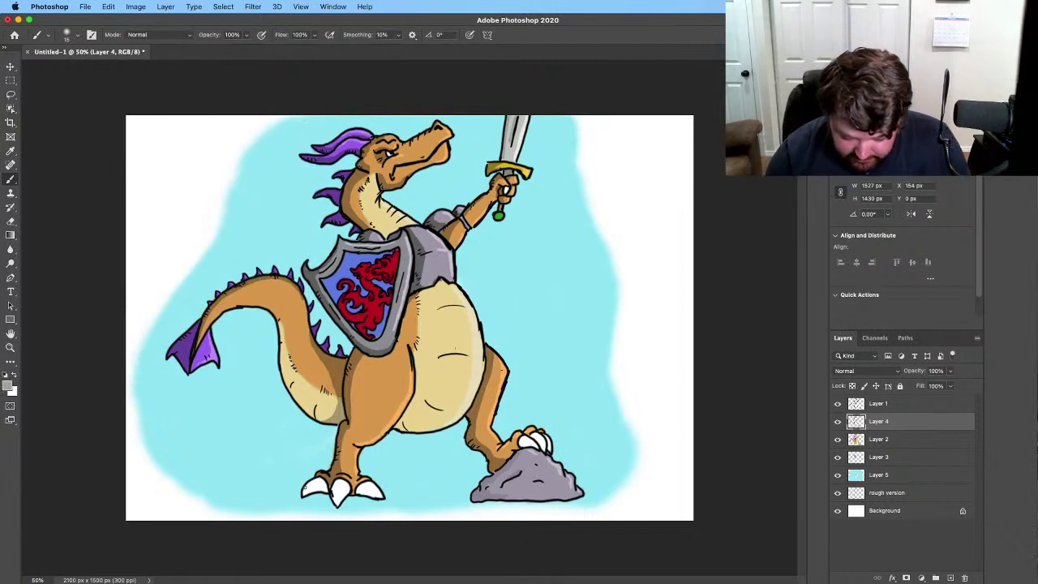
pyautogui.press('super+plus')
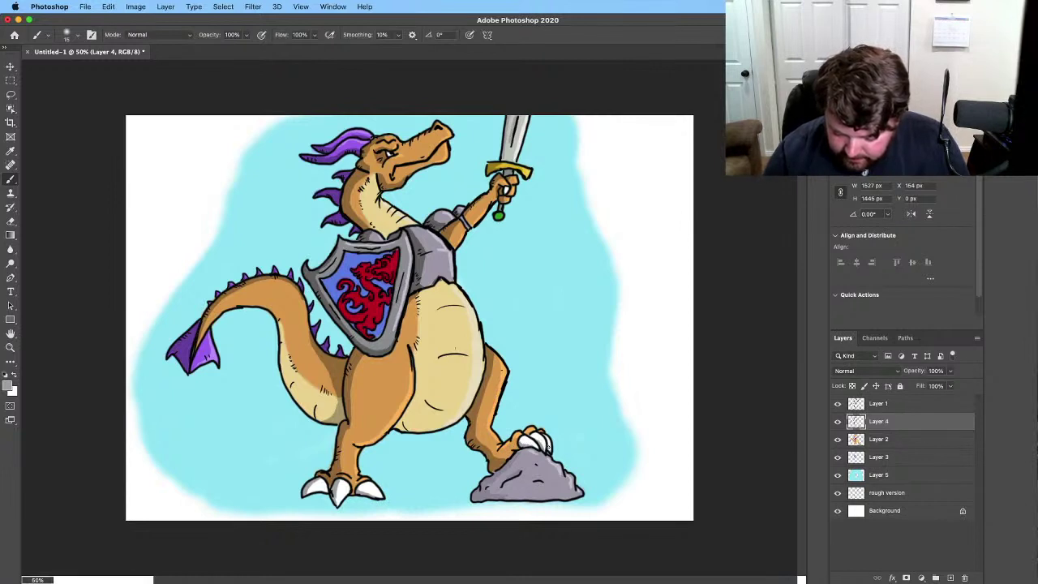
pyautogui.click(11, 151)
pyautogui.click(498, 463)
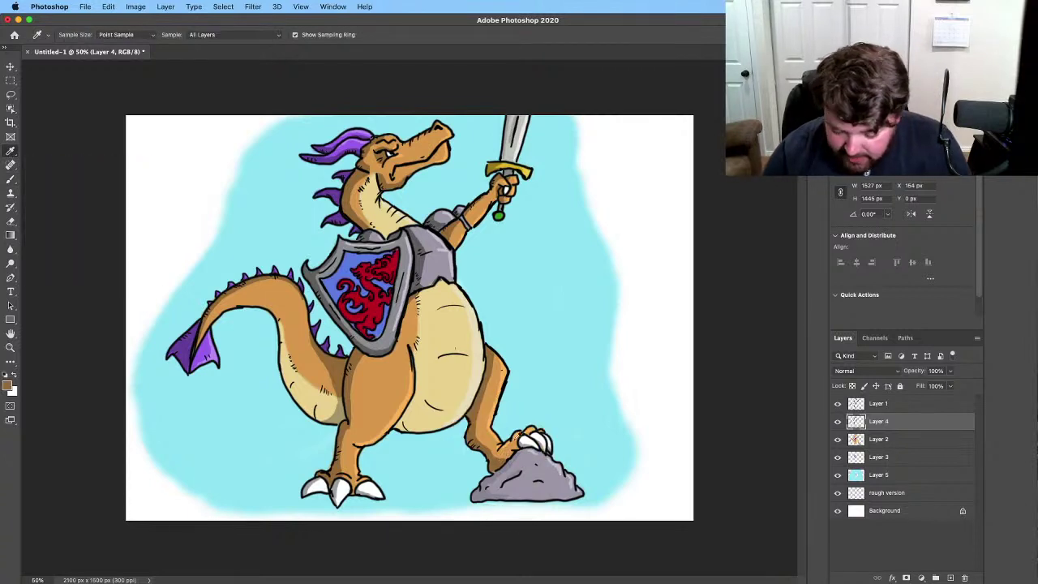
pyautogui.click(11, 179)
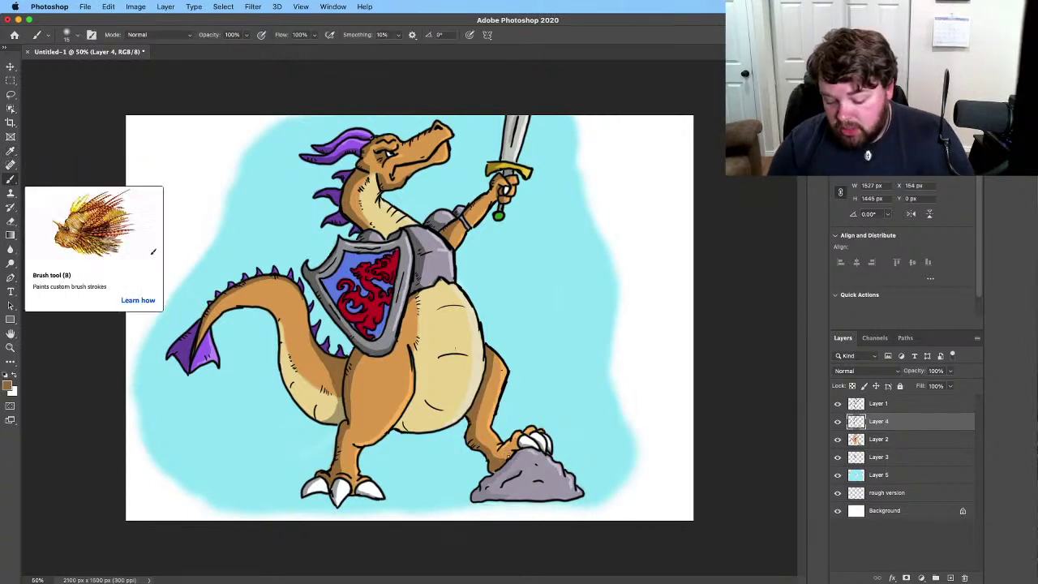
pyautogui.hotkey('ctrl', 's')
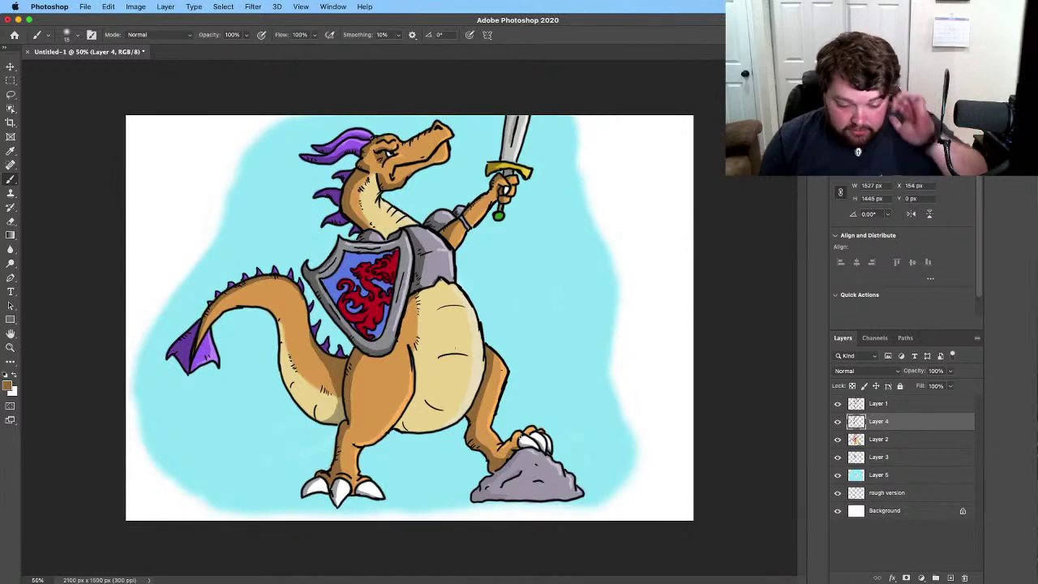
# Step: Sample the light gray near the raised foot's claws and try further brush strokes on Layer 4
pyautogui.click(10, 152)
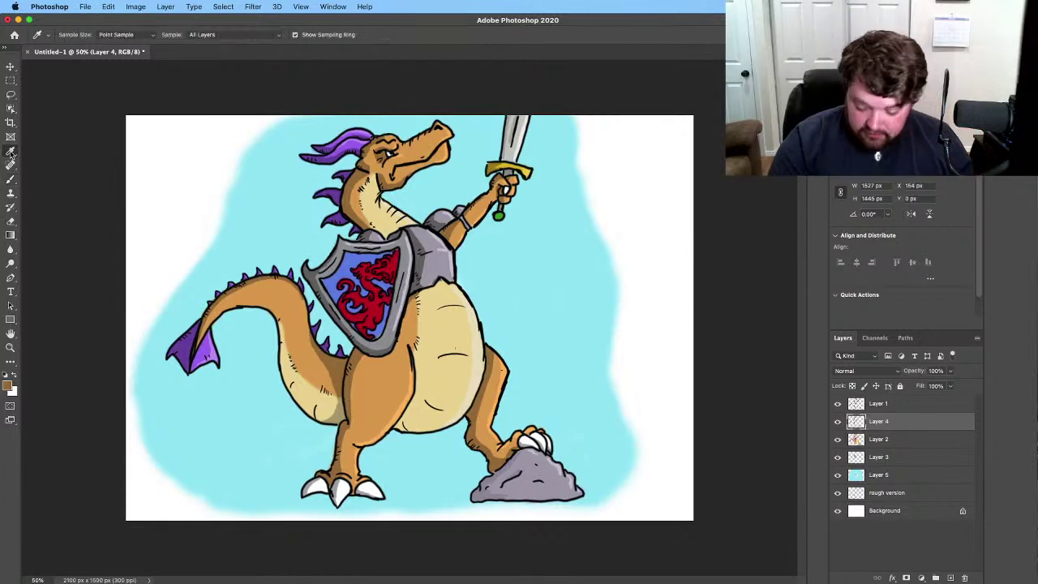
pyautogui.click(543, 435)
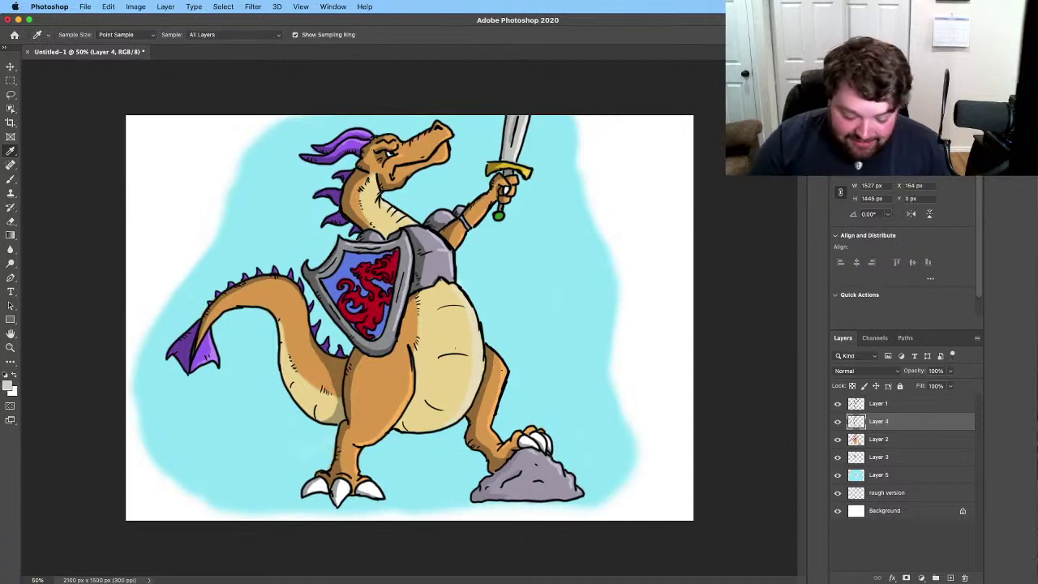
pyautogui.click(10, 178)
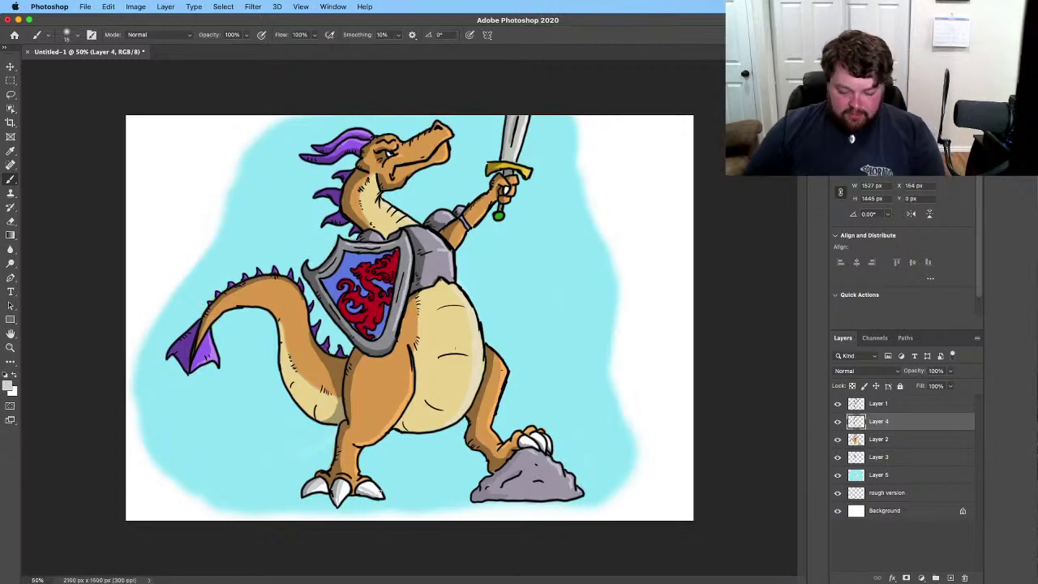
# Step: Undo the recent brush strokes on Layer 4 one after another
pyautogui.click(112, 7)
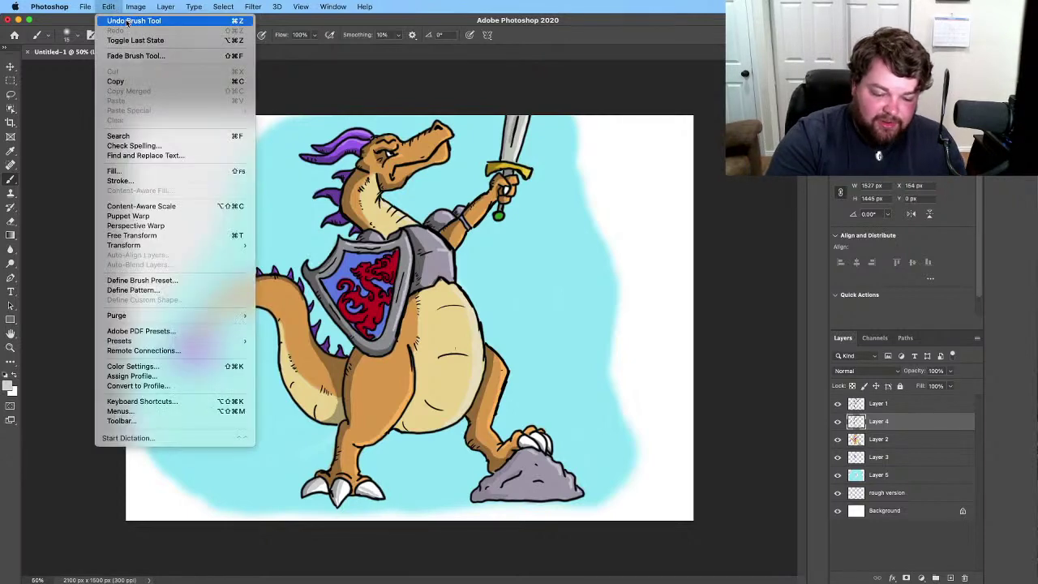
pyautogui.click(113, 9)
pyautogui.click(110, 7)
pyautogui.click(111, 8)
pyautogui.click(111, 7)
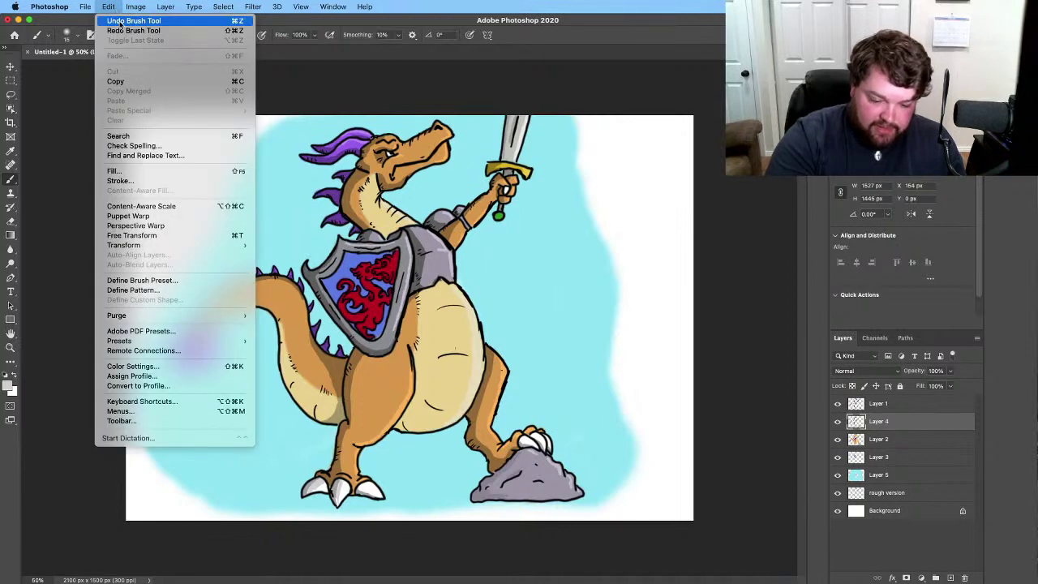
pyautogui.click(110, 7)
pyautogui.click(114, 11)
pyautogui.click(113, 10)
pyautogui.click(114, 10)
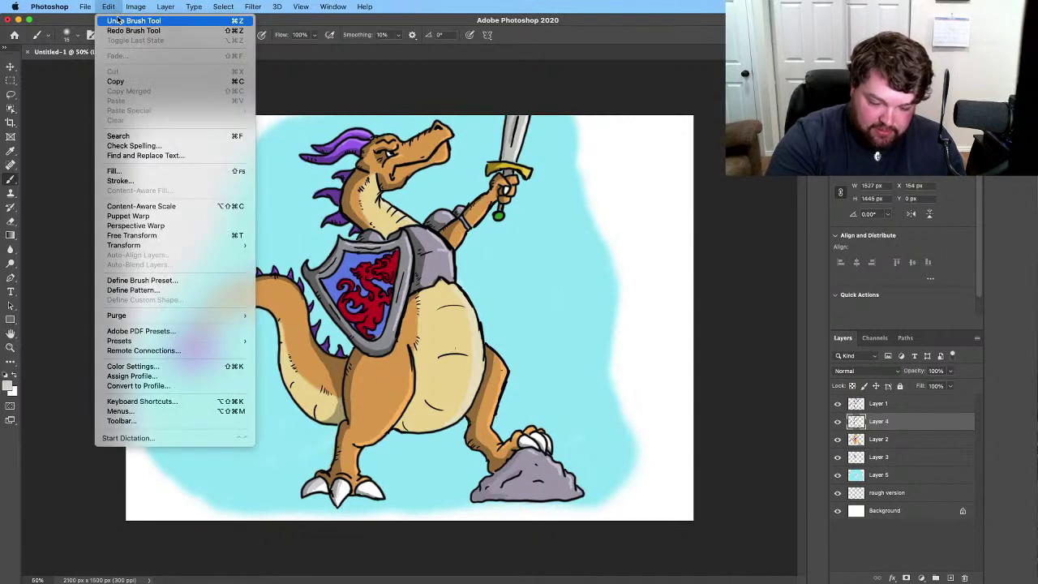
pyautogui.click(121, 18)
pyautogui.click(116, 9)
pyautogui.click(119, 19)
pyautogui.click(116, 10)
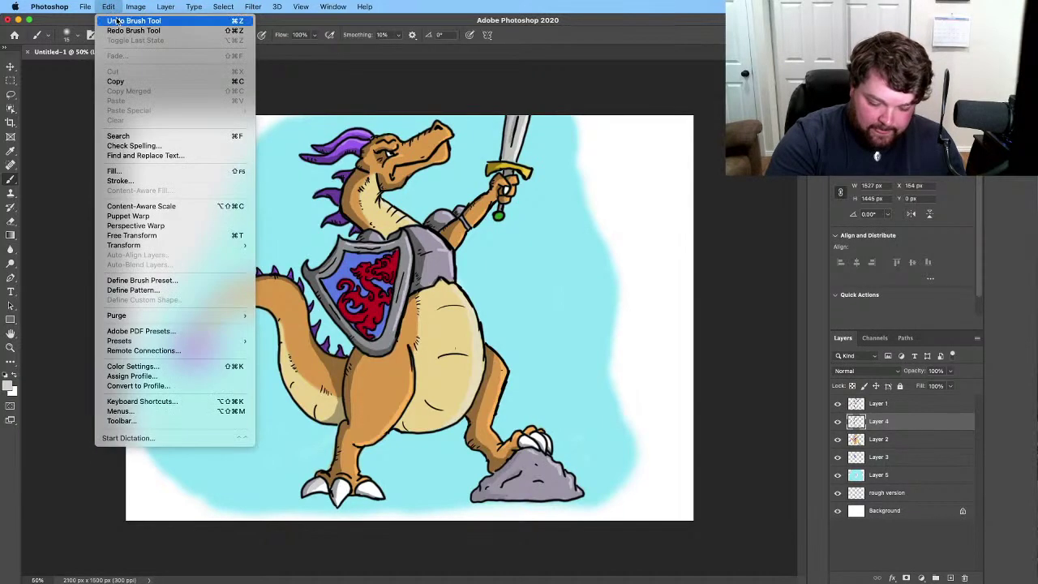
pyautogui.click(119, 18)
pyautogui.click(115, 10)
pyautogui.click(117, 18)
pyautogui.click(114, 10)
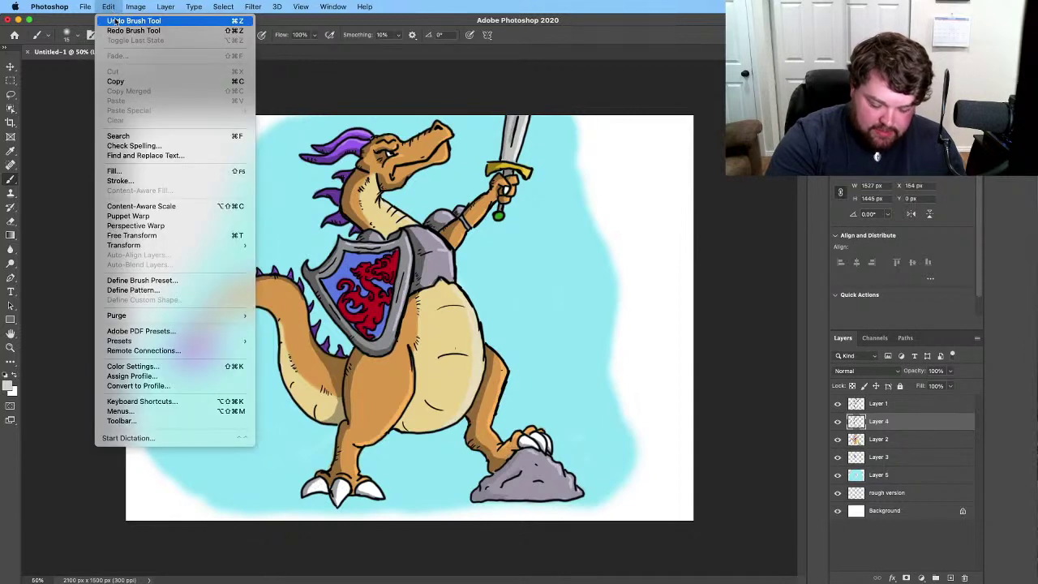
pyautogui.click(112, 10)
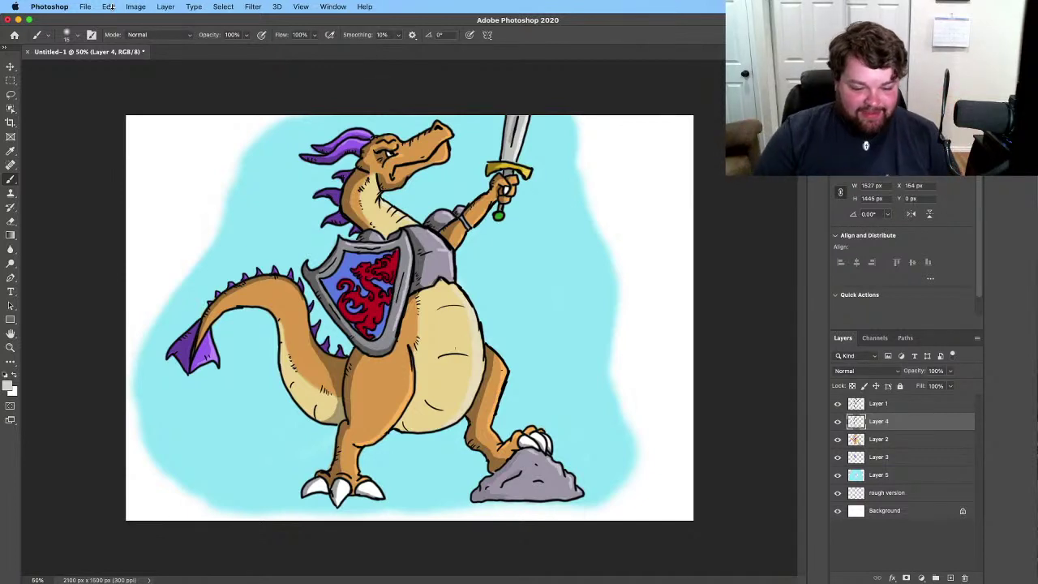
# Step: Set the brush color to black and handwrite the artist's signature beside the rock on Layer 4
pyautogui.click(41, 35)
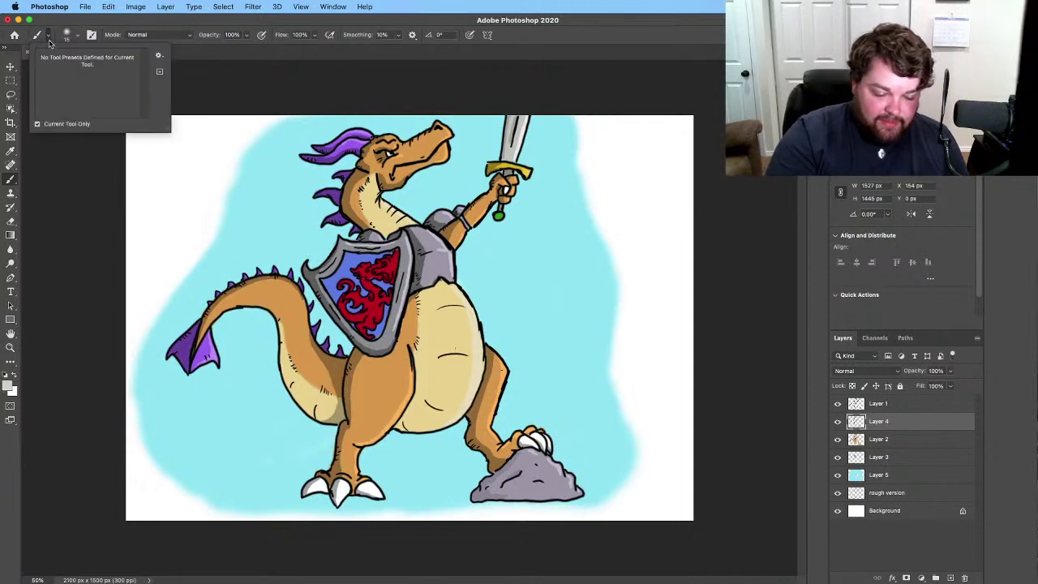
pyautogui.click(11, 180)
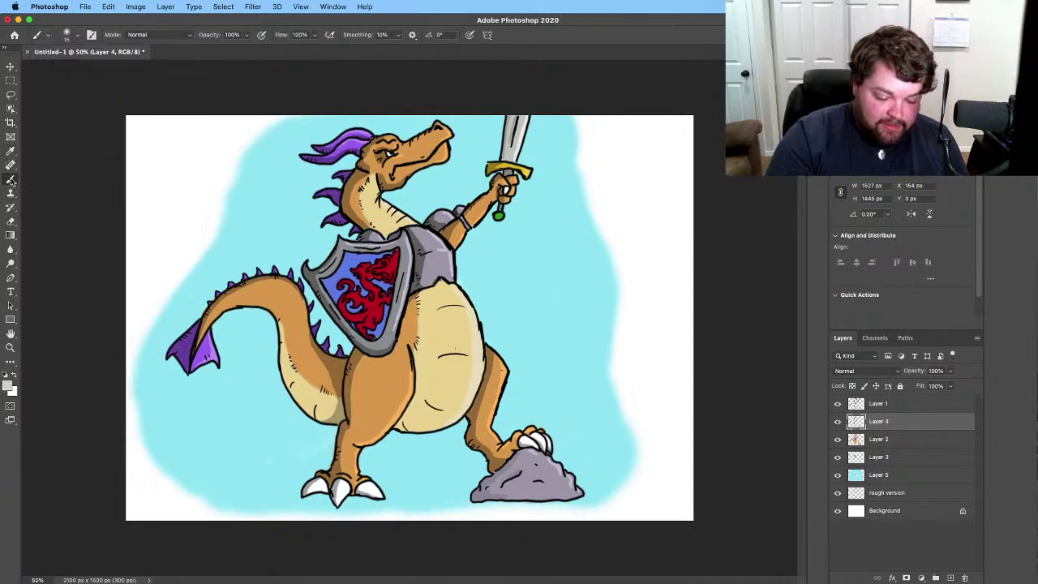
pyautogui.press('d')
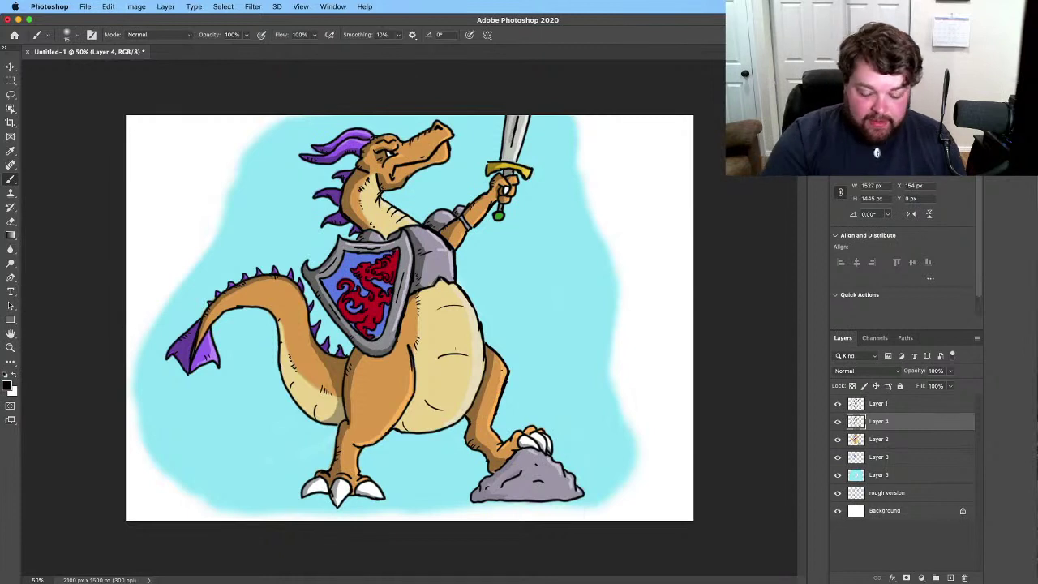
pyautogui.moveTo(587, 460)
pyautogui.mouseDown()
pyautogui.moveTo(617, 455)
pyautogui.moveTo(617, 439)
pyautogui.moveTo(612, 465)
pyautogui.moveTo(637, 486)
pyautogui.moveTo(661, 454)
pyautogui.mouseUp()
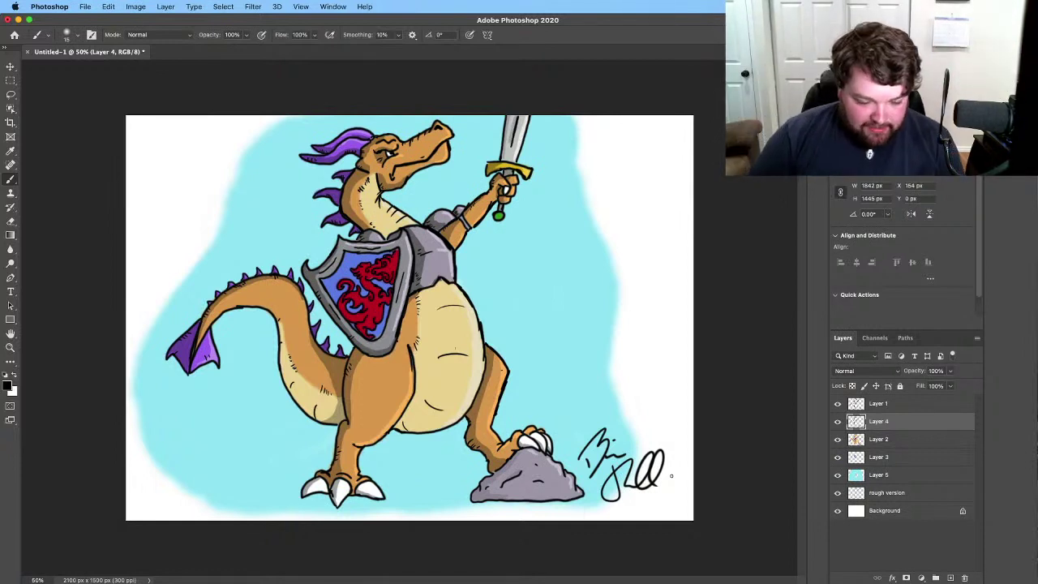
# Step: Hand-letter "Sir Fredrick" in black in the white area beside the raised sword
pyautogui.moveTo(580, 144)
pyautogui.mouseDown()
pyautogui.moveTo(573, 157)
pyautogui.moveTo(601, 158)
pyautogui.moveTo(609, 143)
pyautogui.moveTo(626, 155)
pyautogui.mouseUp()
pyautogui.click(584, 145)
pyautogui.moveTo(629, 141)
pyautogui.mouseDown()
pyautogui.moveTo(639, 155)
pyautogui.moveTo(652, 150)
pyautogui.mouseUp()
pyautogui.click(638, 146)
pyautogui.moveTo(652, 150); pyautogui.dragTo(659, 155)
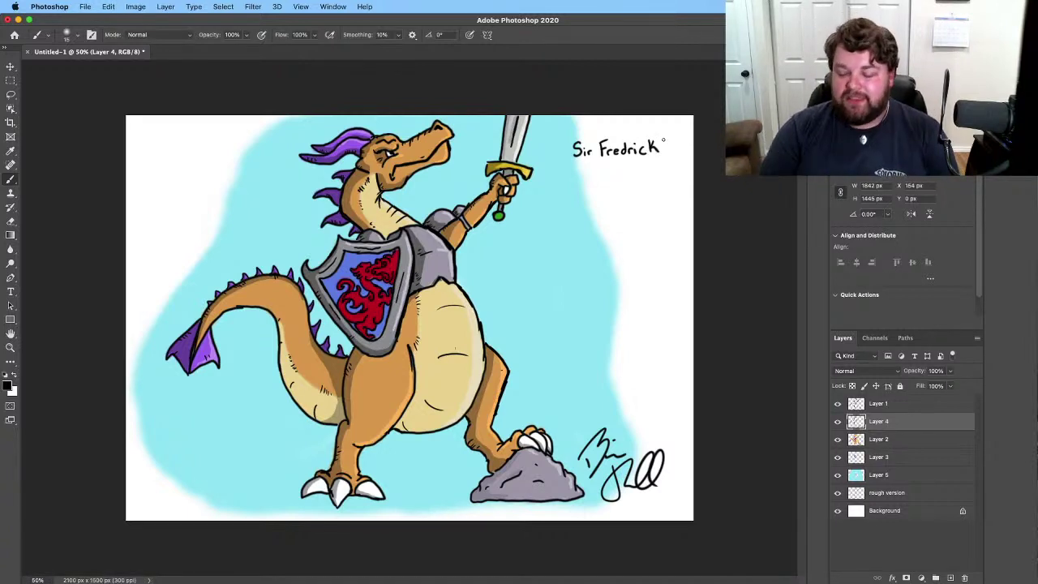
# Step: Letter "the Flammable" on two lines beneath "Sir Fredrick" and draw a zigzag flourish under the title
pyautogui.moveTo(604, 159); pyautogui.dragTo(604, 169)
pyautogui.moveTo(601, 162); pyautogui.dragTo(625, 167)
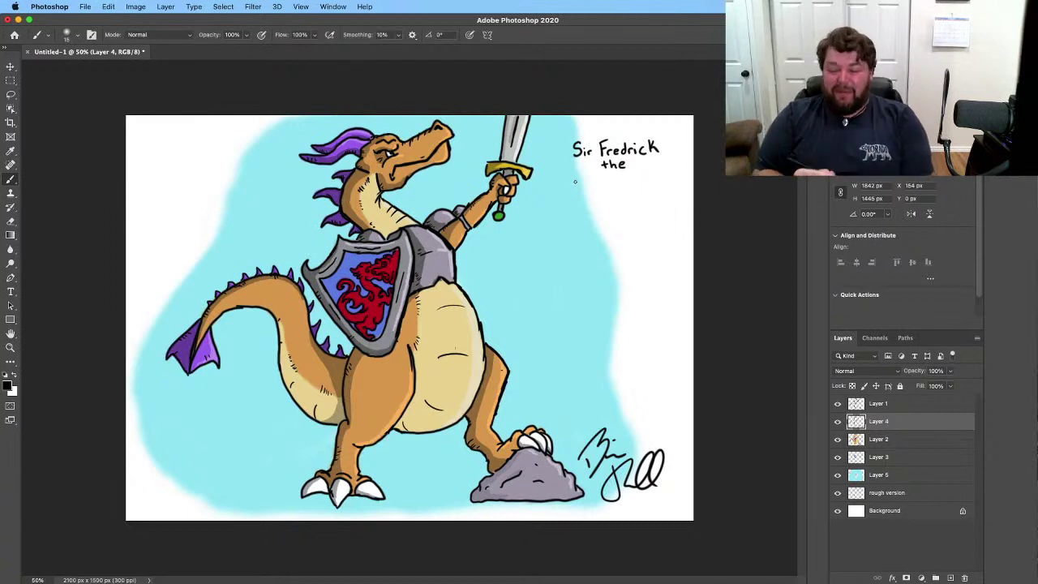
pyautogui.moveTo(581, 174)
pyautogui.mouseDown()
pyautogui.moveTo(581, 186)
pyautogui.moveTo(590, 173)
pyautogui.moveTo(592, 186)
pyautogui.moveTo(620, 186)
pyautogui.mouseUp()
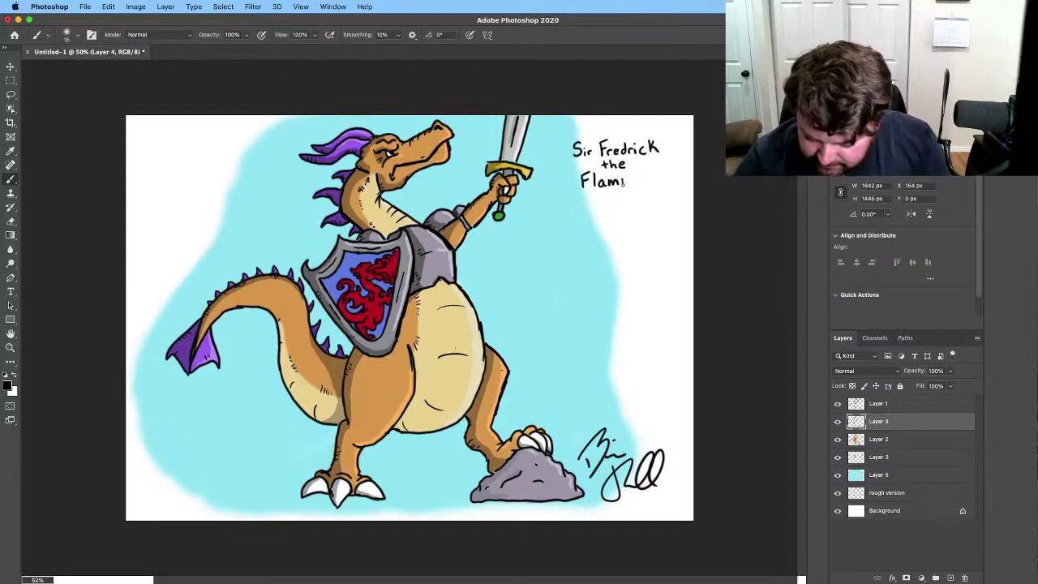
pyautogui.moveTo(623, 185); pyautogui.dragTo(664, 185)
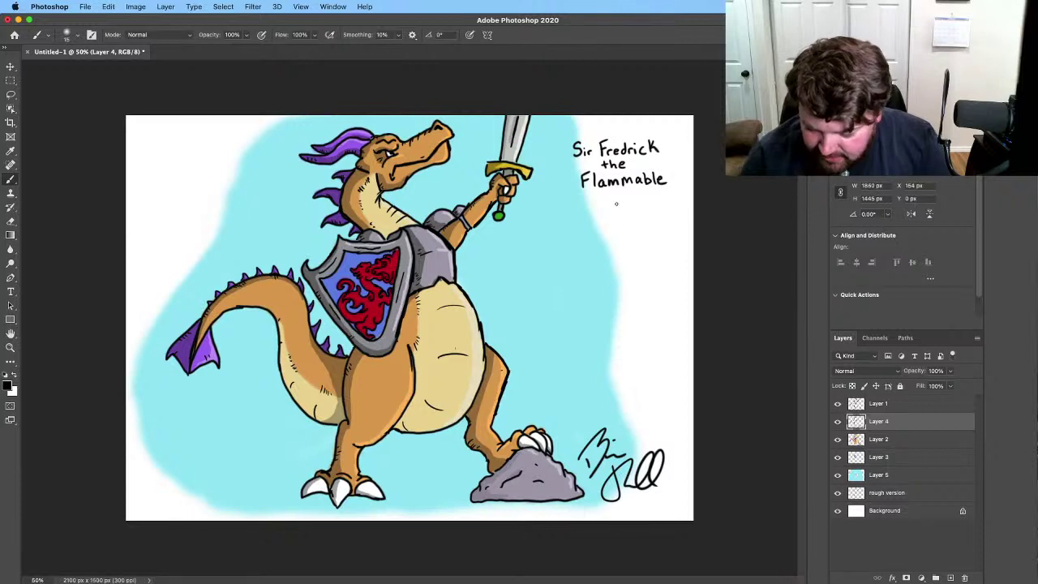
pyautogui.moveTo(592, 206); pyautogui.dragTo(643, 227)
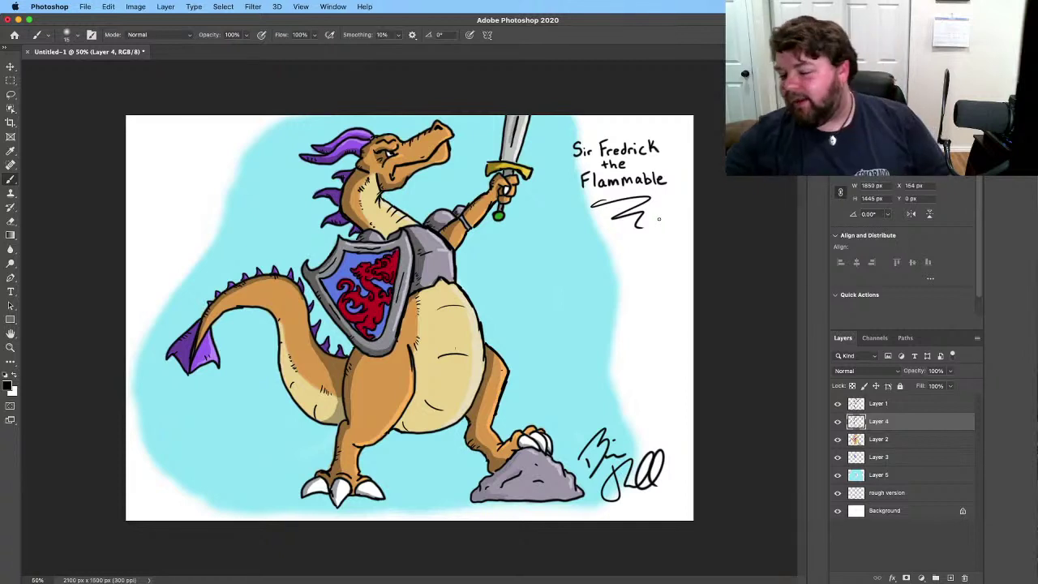
# Step: Erase the cyan background around the dragon on Layer 5 with a 143 px hard eraser
pyautogui.click(888, 472)
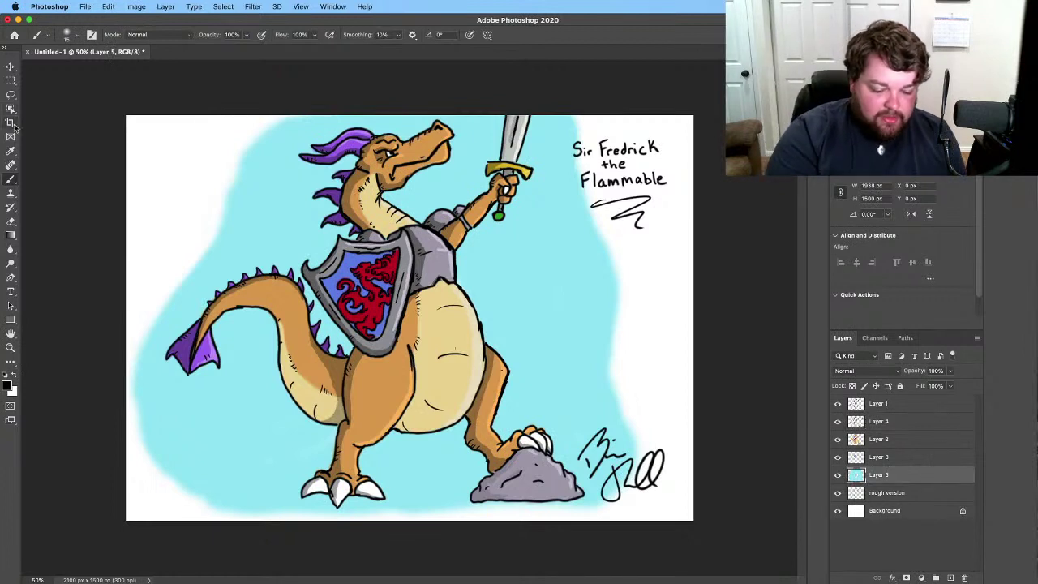
pyautogui.click(11, 222)
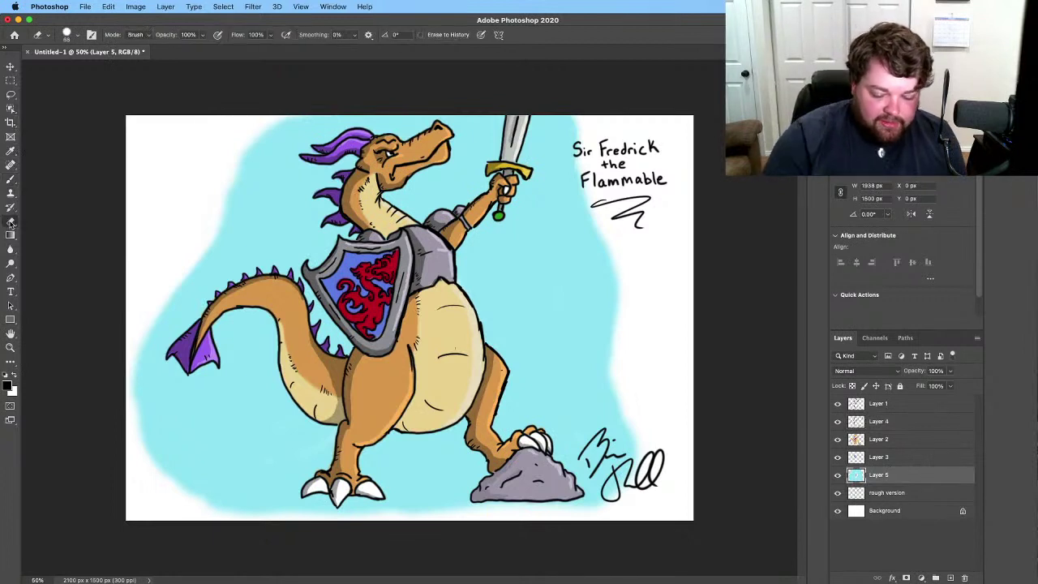
pyautogui.click(77, 34)
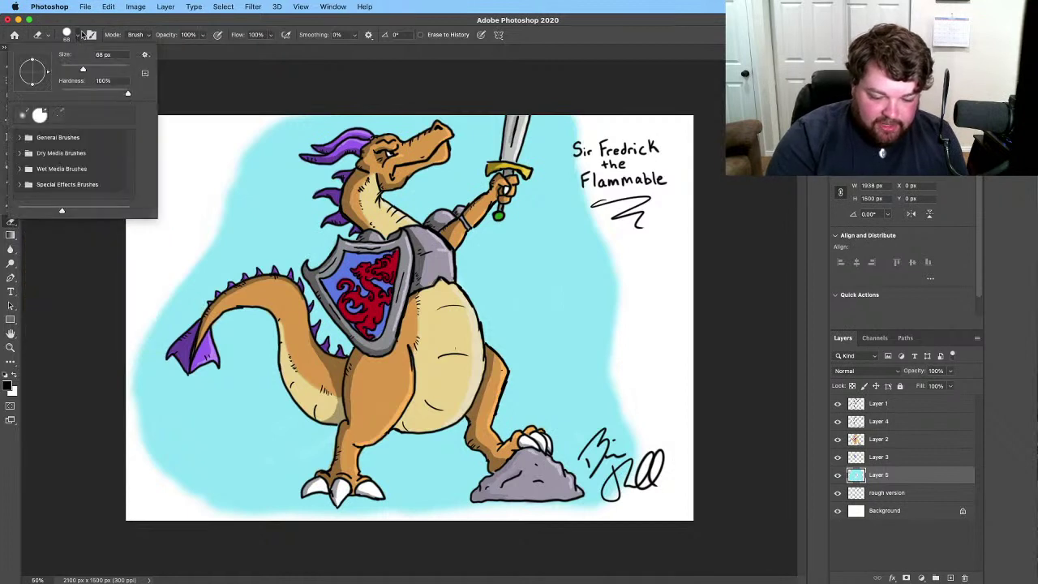
pyautogui.moveTo(94, 73); pyautogui.dragTo(104, 72)
pyautogui.click(77, 34)
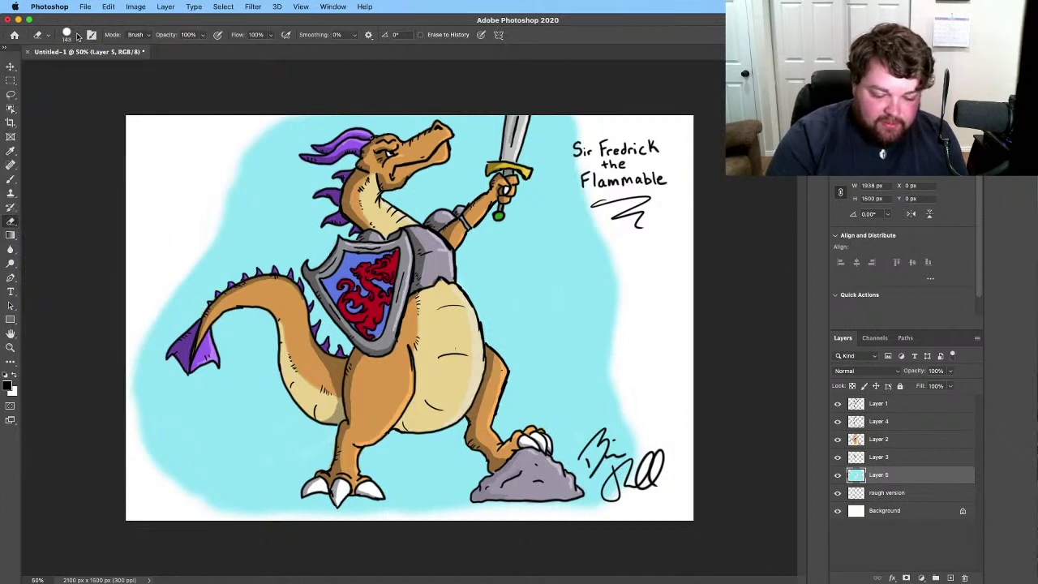
pyautogui.moveTo(259, 311); pyautogui.dragTo(253, 307)
pyautogui.moveTo(256, 256)
pyautogui.mouseDown()
pyautogui.moveTo(252, 219)
pyautogui.moveTo(176, 287)
pyautogui.mouseUp()
pyautogui.moveTo(271, 219)
pyautogui.mouseDown()
pyautogui.moveTo(256, 145)
pyautogui.moveTo(266, 116)
pyautogui.moveTo(222, 251)
pyautogui.moveTo(297, 185)
pyautogui.moveTo(435, 103)
pyautogui.moveTo(479, 130)
pyautogui.moveTo(538, 125)
pyautogui.moveTo(567, 162)
pyautogui.moveTo(605, 138)
pyautogui.moveTo(492, 290)
pyautogui.moveTo(535, 324)
pyautogui.moveTo(646, 327)
pyautogui.moveTo(586, 505)
pyautogui.moveTo(644, 336)
pyautogui.moveTo(628, 284)
pyautogui.moveTo(533, 339)
pyautogui.moveTo(478, 495)
pyautogui.moveTo(523, 492)
pyautogui.moveTo(525, 509)
pyautogui.moveTo(365, 523)
pyautogui.moveTo(406, 438)
pyautogui.moveTo(292, 479)
pyautogui.moveTo(228, 454)
pyautogui.moveTo(135, 473)
pyautogui.moveTo(176, 454)
pyautogui.moveTo(185, 475)
pyautogui.moveTo(267, 472)
pyautogui.moveTo(324, 430)
pyautogui.moveTo(493, 227)
pyautogui.moveTo(451, 326)
pyautogui.moveTo(512, 354)
pyautogui.moveTo(448, 436)
pyautogui.mouseUp()
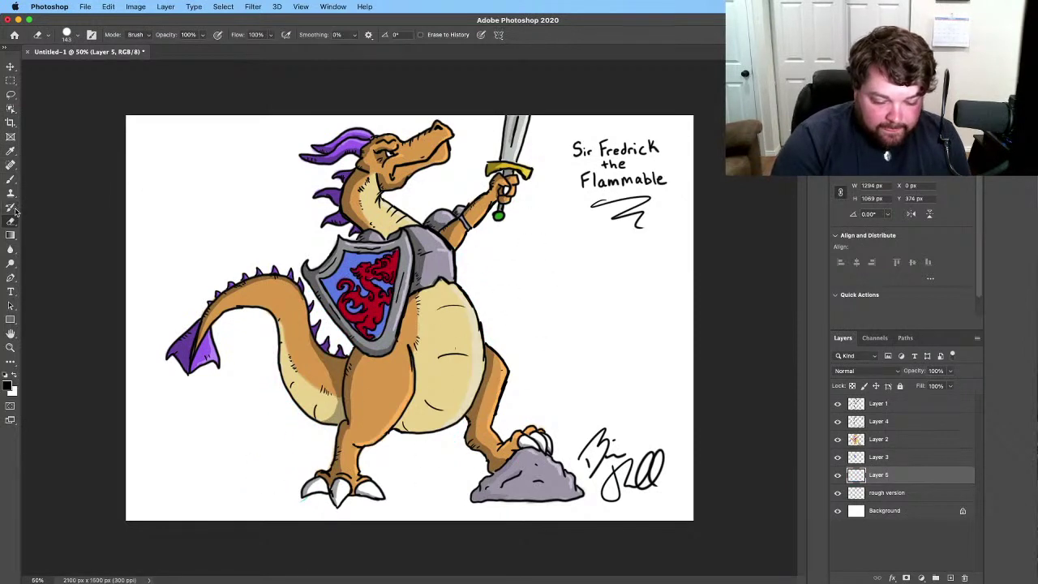
# Step: Sample the leftover cyan beside the front claw and paint a cyan background behind the dragon on Layer 5 with a soft 150 px brush
pyautogui.click(11, 179)
pyautogui.click(77, 37)
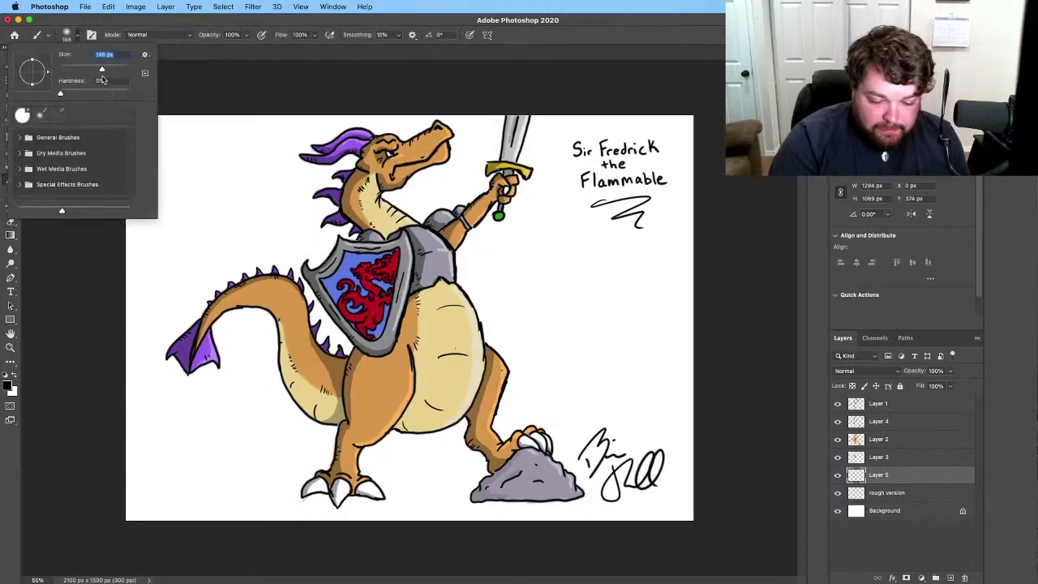
pyautogui.click(77, 38)
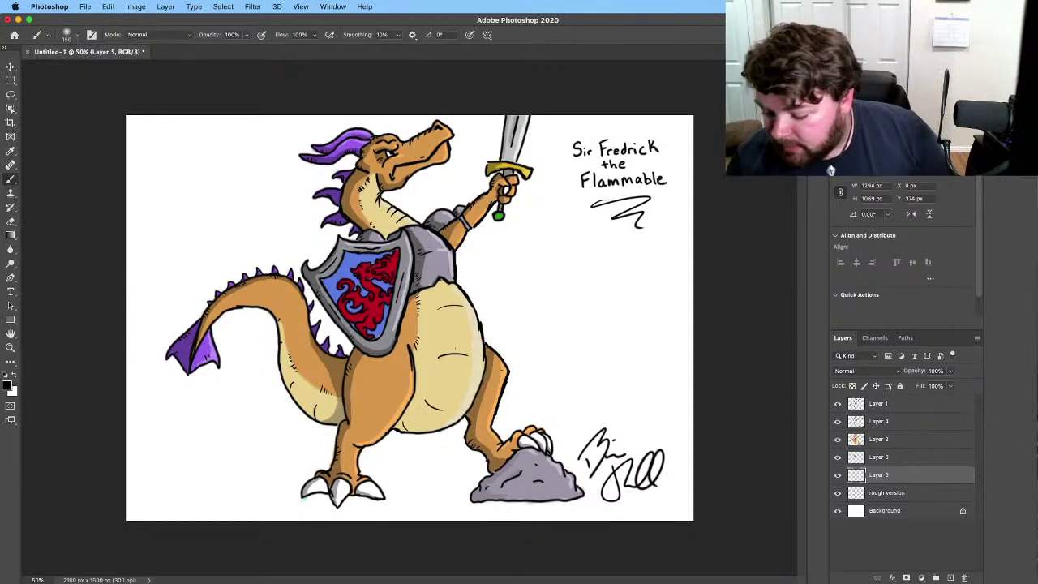
pyautogui.keyDown('alt'); pyautogui.click(304, 498); pyautogui.keyUp('alt')
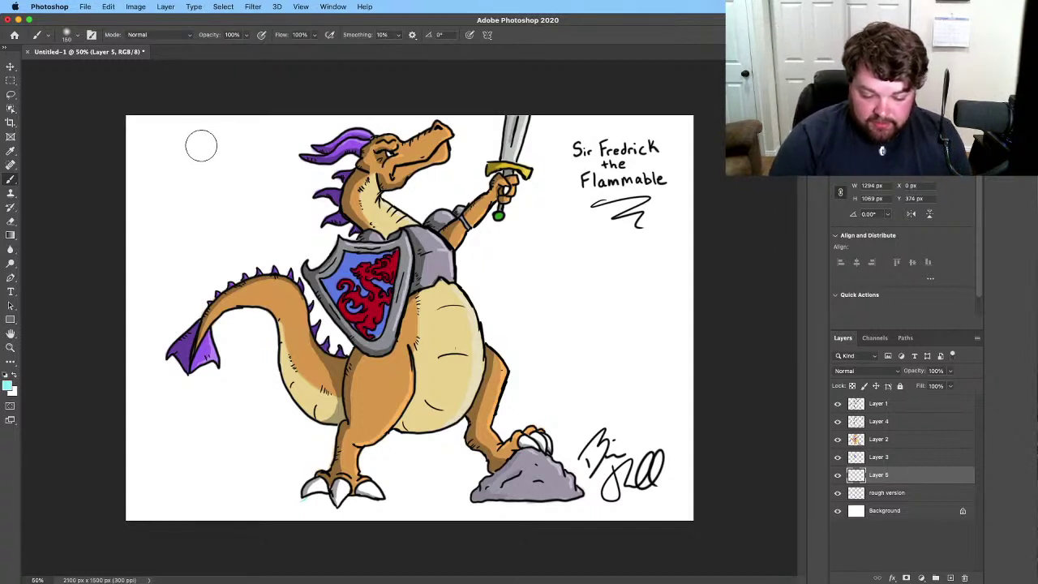
pyautogui.moveTo(241, 134)
pyautogui.mouseDown()
pyautogui.moveTo(277, 132)
pyautogui.moveTo(201, 192)
pyautogui.moveTo(325, 124)
pyautogui.moveTo(173, 240)
pyautogui.moveTo(353, 129)
pyautogui.moveTo(261, 192)
pyautogui.moveTo(290, 187)
pyautogui.moveTo(201, 299)
pyautogui.moveTo(465, 185)
pyautogui.moveTo(275, 389)
pyautogui.moveTo(322, 389)
pyautogui.moveTo(492, 287)
pyautogui.moveTo(490, 327)
pyautogui.moveTo(515, 346)
pyautogui.moveTo(422, 471)
pyautogui.moveTo(434, 487)
pyautogui.moveTo(550, 445)
pyautogui.moveTo(519, 470)
pyautogui.mouseUp()
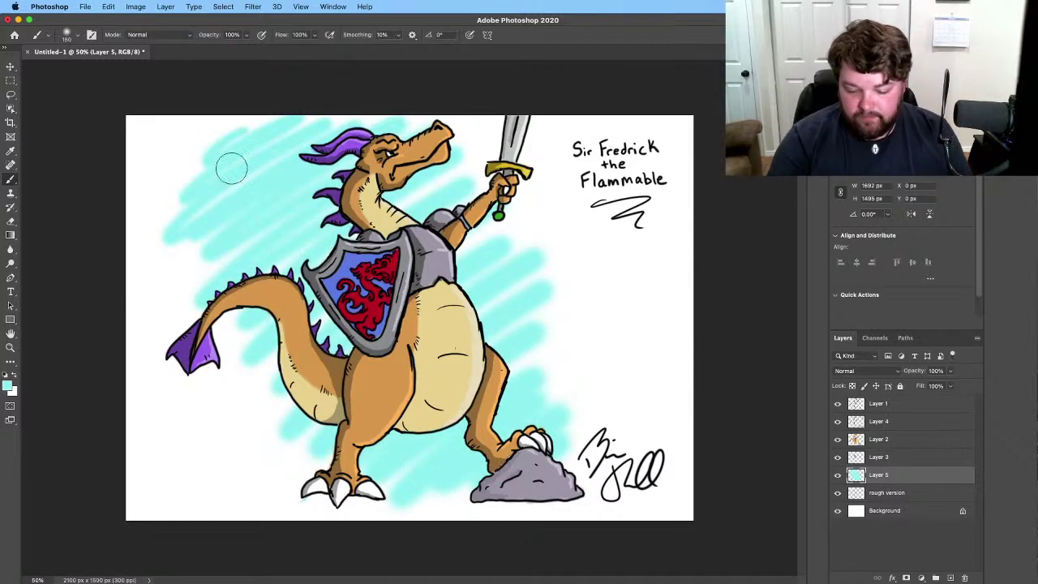
pyautogui.moveTo(231, 168)
pyautogui.mouseDown()
pyautogui.moveTo(223, 205)
pyautogui.moveTo(240, 214)
pyautogui.moveTo(175, 295)
pyautogui.moveTo(194, 303)
pyautogui.moveTo(328, 220)
pyautogui.moveTo(419, 194)
pyautogui.moveTo(205, 398)
pyautogui.moveTo(479, 240)
pyautogui.moveTo(265, 447)
pyautogui.moveTo(365, 377)
pyautogui.moveTo(487, 328)
pyautogui.moveTo(511, 336)
pyautogui.moveTo(521, 360)
pyautogui.moveTo(448, 449)
pyautogui.moveTo(437, 424)
pyautogui.moveTo(489, 298)
pyautogui.moveTo(475, 254)
pyautogui.moveTo(485, 247)
pyautogui.moveTo(467, 245)
pyautogui.moveTo(545, 275)
pyautogui.moveTo(526, 258)
pyautogui.moveTo(547, 298)
pyautogui.moveTo(537, 270)
pyautogui.moveTo(539, 380)
pyautogui.moveTo(561, 436)
pyautogui.moveTo(552, 472)
pyautogui.moveTo(368, 490)
pyautogui.moveTo(407, 487)
pyautogui.moveTo(305, 464)
pyautogui.moveTo(323, 466)
pyautogui.moveTo(271, 391)
pyautogui.mouseUp()
pyautogui.moveTo(208, 370)
pyautogui.mouseDown()
pyautogui.moveTo(236, 438)
pyautogui.moveTo(253, 432)
pyautogui.moveTo(252, 414)
pyautogui.moveTo(285, 434)
pyautogui.mouseUp()
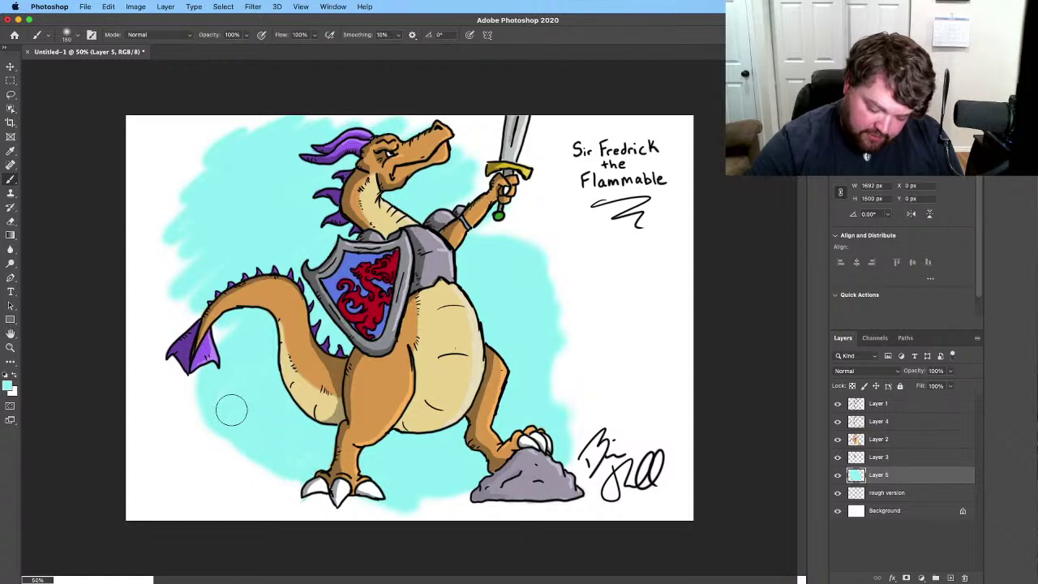
# Step: Smooth the cyan background's outline beside the tail and above the head, and fill the gap around the raised sword arm
pyautogui.moveTo(224, 376)
pyautogui.mouseDown()
pyautogui.moveTo(234, 329)
pyautogui.moveTo(210, 291)
pyautogui.moveTo(191, 300)
pyautogui.moveTo(178, 289)
pyautogui.moveTo(190, 254)
pyautogui.moveTo(182, 217)
pyautogui.moveTo(183, 291)
pyautogui.moveTo(178, 235)
pyautogui.mouseUp()
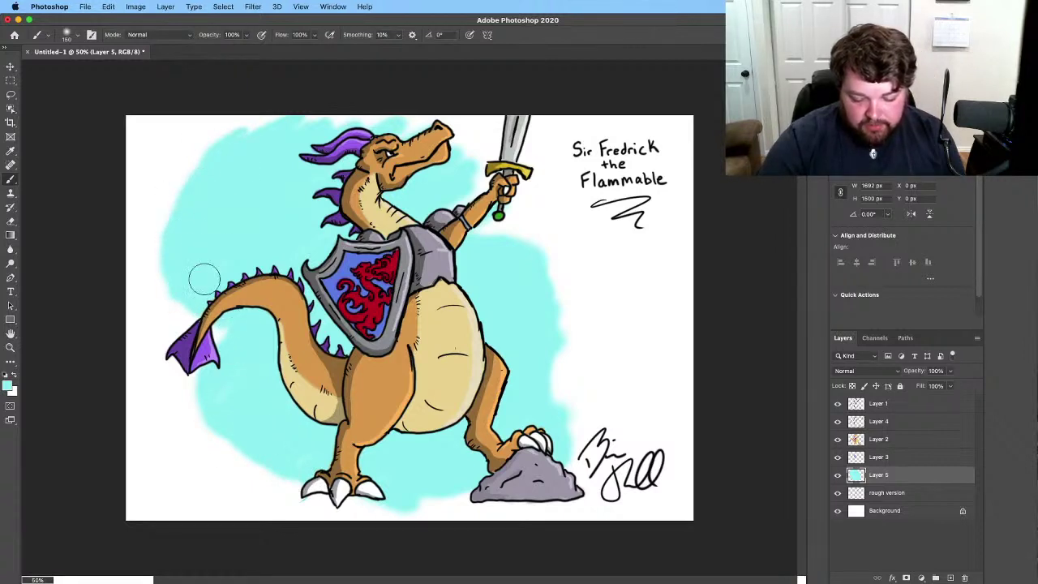
pyautogui.moveTo(226, 153)
pyautogui.mouseDown()
pyautogui.moveTo(337, 132)
pyautogui.moveTo(320, 118)
pyautogui.moveTo(338, 133)
pyautogui.moveTo(412, 114)
pyautogui.moveTo(392, 126)
pyautogui.moveTo(431, 127)
pyautogui.mouseUp()
pyautogui.moveTo(456, 172)
pyautogui.mouseDown()
pyautogui.moveTo(462, 161)
pyautogui.moveTo(460, 202)
pyautogui.mouseUp()
pyautogui.moveTo(470, 245)
pyautogui.mouseDown()
pyautogui.moveTo(485, 200)
pyautogui.moveTo(465, 170)
pyautogui.mouseUp()
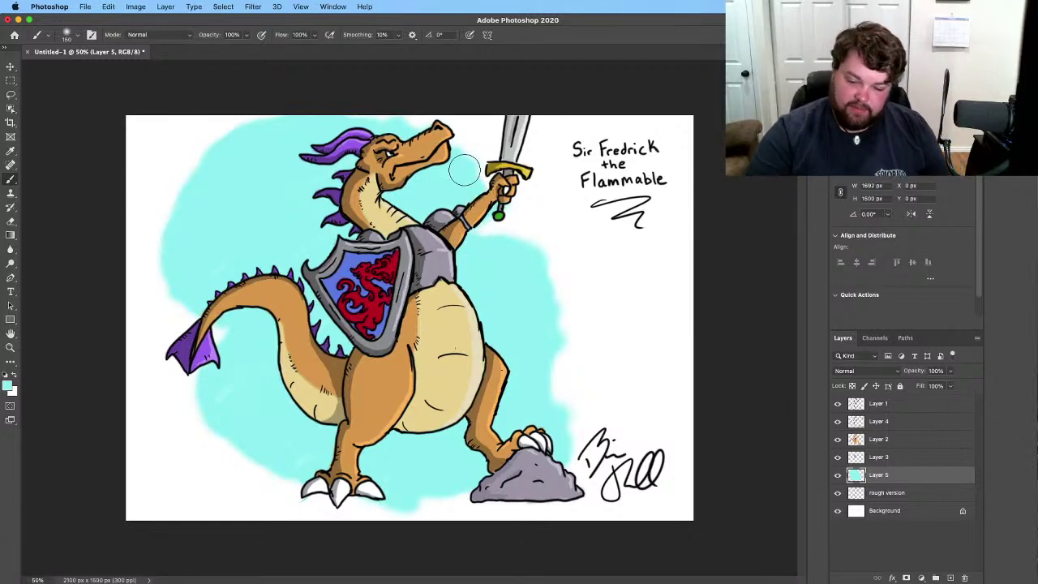
pyautogui.moveTo(398, 127); pyautogui.dragTo(431, 150)
pyautogui.moveTo(462, 189)
pyautogui.mouseDown()
pyautogui.moveTo(487, 247)
pyautogui.moveTo(491, 228)
pyautogui.moveTo(502, 232)
pyautogui.moveTo(546, 299)
pyautogui.moveTo(546, 371)
pyautogui.moveTo(563, 446)
pyautogui.moveTo(538, 446)
pyautogui.moveTo(420, 510)
pyautogui.moveTo(470, 496)
pyautogui.moveTo(362, 493)
pyautogui.moveTo(307, 477)
pyautogui.moveTo(305, 490)
pyautogui.moveTo(382, 502)
pyautogui.mouseUp()
pyautogui.moveTo(305, 485)
pyautogui.mouseDown()
pyautogui.moveTo(270, 445)
pyautogui.moveTo(302, 479)
pyautogui.moveTo(232, 431)
pyautogui.moveTo(282, 472)
pyautogui.moveTo(221, 392)
pyautogui.moveTo(244, 444)
pyautogui.moveTo(214, 386)
pyautogui.moveTo(225, 420)
pyautogui.moveTo(223, 374)
pyautogui.mouseUp()
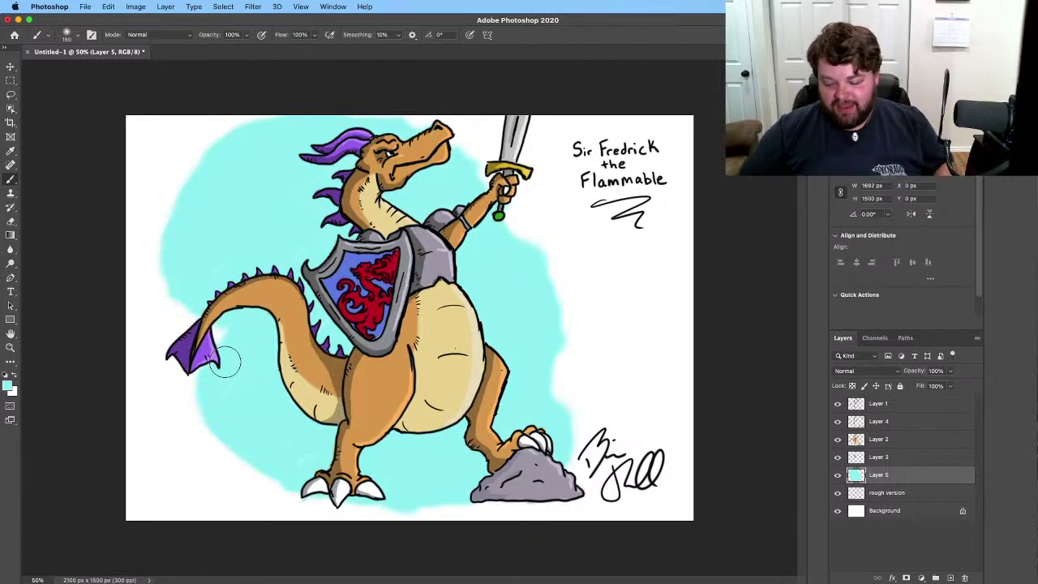
# Step: Round out the cyan background's edge from the sword hand down to the rock and touch up the edge around the tail
pyautogui.moveTo(547, 280)
pyautogui.mouseDown()
pyautogui.moveTo(554, 341)
pyautogui.moveTo(549, 326)
pyautogui.moveTo(563, 313)
pyautogui.moveTo(550, 354)
pyautogui.mouseUp()
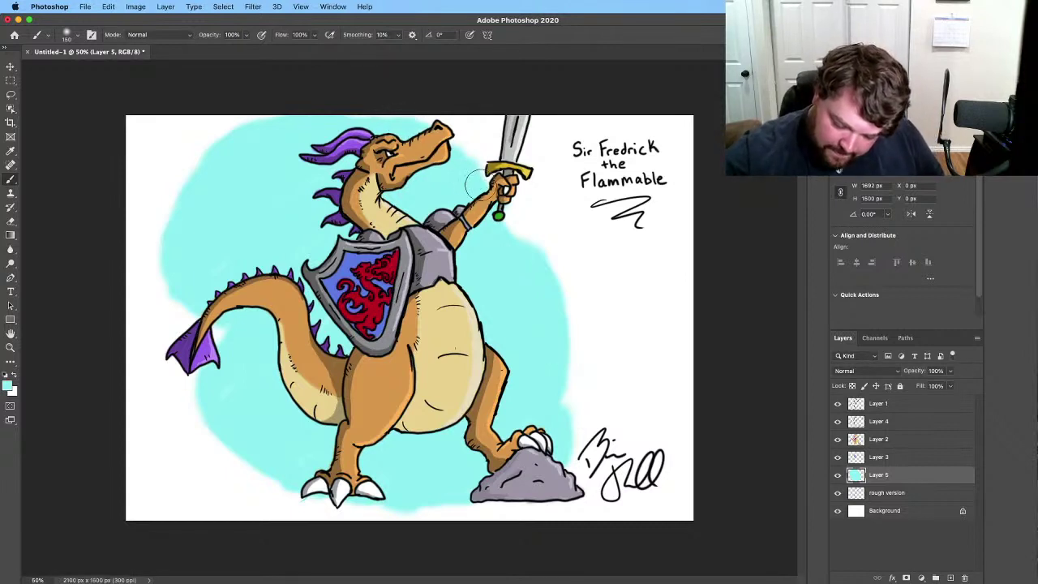
pyautogui.moveTo(468, 167)
pyautogui.mouseDown()
pyautogui.moveTo(501, 228)
pyautogui.moveTo(541, 259)
pyautogui.moveTo(558, 388)
pyautogui.mouseUp()
pyautogui.moveTo(553, 386)
pyautogui.mouseDown()
pyautogui.moveTo(563, 427)
pyautogui.moveTo(557, 292)
pyautogui.moveTo(569, 417)
pyautogui.mouseUp()
pyautogui.moveTo(174, 256); pyautogui.dragTo(180, 298)
pyautogui.moveTo(180, 297)
pyautogui.mouseDown()
pyautogui.moveTo(205, 316)
pyautogui.moveTo(215, 345)
pyautogui.moveTo(222, 328)
pyautogui.moveTo(201, 390)
pyautogui.mouseUp()
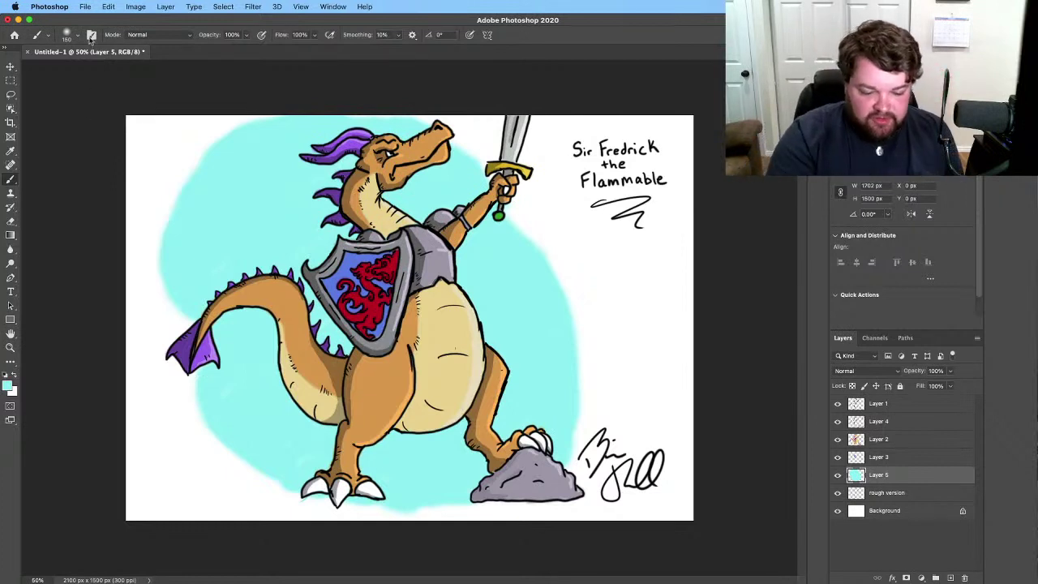
# Step: Trim the cyan background's outer edge into a tighter oval around the dragon with the 143 px hard eraser
pyautogui.click(10, 220)
pyautogui.moveTo(195, 163)
pyautogui.mouseDown()
pyautogui.moveTo(170, 220)
pyautogui.moveTo(174, 280)
pyautogui.moveTo(164, 250)
pyautogui.moveTo(186, 314)
pyautogui.moveTo(171, 202)
pyautogui.moveTo(189, 277)
pyautogui.moveTo(204, 283)
pyautogui.moveTo(195, 287)
pyautogui.moveTo(194, 201)
pyautogui.moveTo(232, 135)
pyautogui.moveTo(283, 102)
pyautogui.moveTo(320, 120)
pyautogui.moveTo(275, 122)
pyautogui.moveTo(369, 110)
pyautogui.moveTo(380, 128)
pyautogui.moveTo(373, 118)
pyautogui.moveTo(428, 116)
pyautogui.moveTo(273, 121)
pyautogui.moveTo(244, 136)
pyautogui.moveTo(189, 226)
pyautogui.moveTo(211, 232)
pyautogui.moveTo(220, 286)
pyautogui.moveTo(225, 199)
pyautogui.moveTo(221, 226)
pyautogui.moveTo(302, 120)
pyautogui.mouseUp()
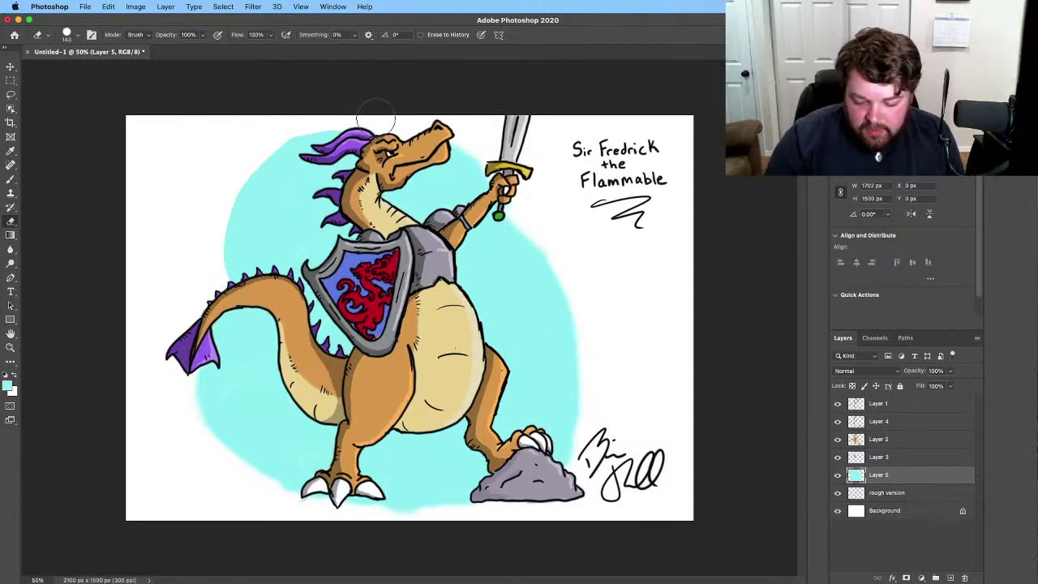
pyautogui.moveTo(459, 158)
pyautogui.mouseDown()
pyautogui.moveTo(455, 168)
pyautogui.moveTo(442, 158)
pyautogui.moveTo(467, 155)
pyautogui.moveTo(489, 180)
pyautogui.moveTo(430, 166)
pyautogui.moveTo(435, 174)
pyautogui.mouseUp()
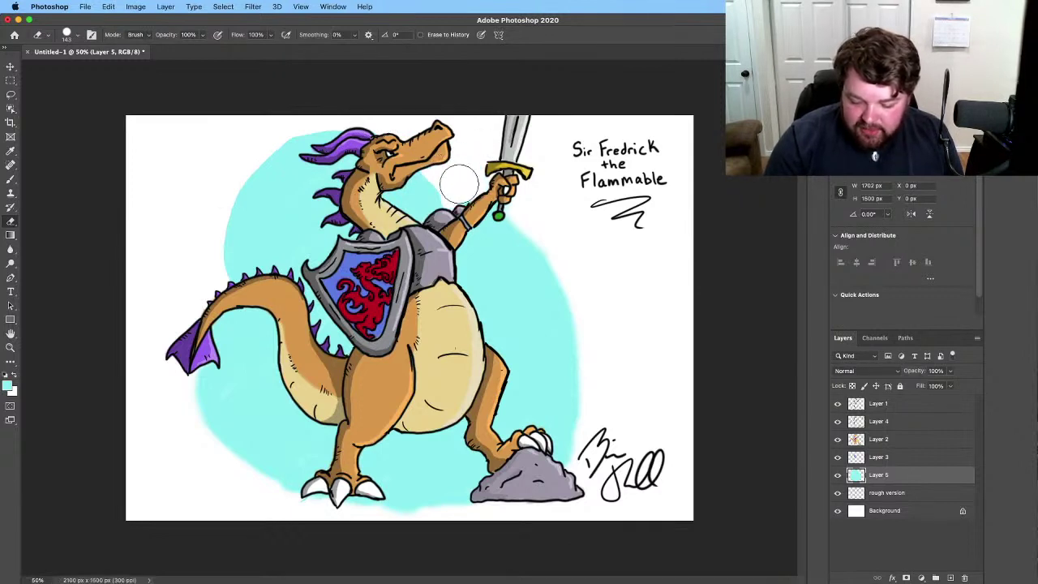
pyautogui.moveTo(504, 213)
pyautogui.mouseDown()
pyautogui.moveTo(473, 232)
pyautogui.moveTo(511, 221)
pyautogui.moveTo(556, 274)
pyautogui.moveTo(545, 253)
pyautogui.moveTo(519, 245)
pyautogui.moveTo(562, 285)
pyautogui.moveTo(518, 249)
pyautogui.moveTo(553, 270)
pyautogui.moveTo(581, 323)
pyautogui.mouseUp()
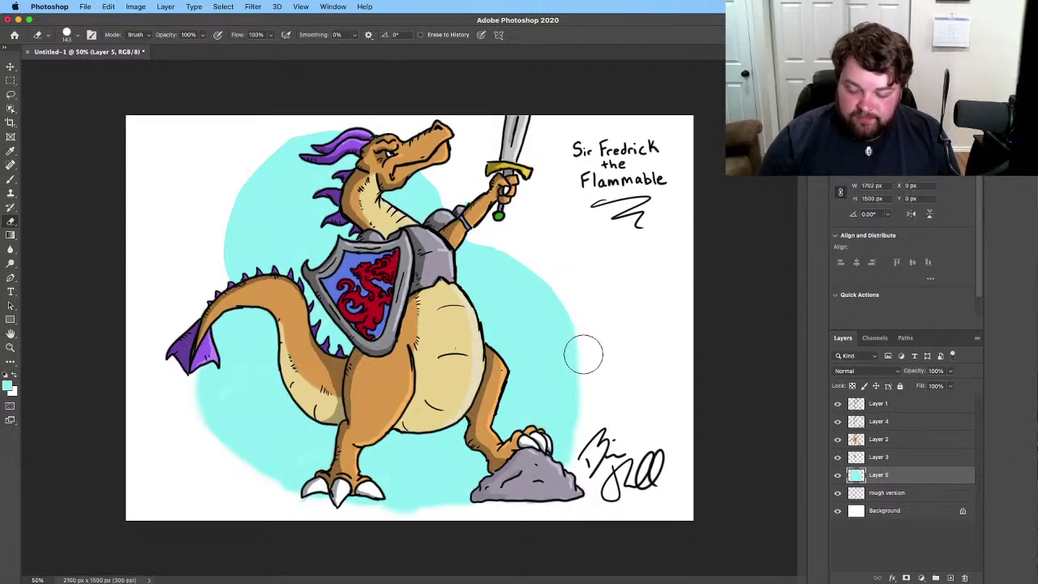
pyautogui.moveTo(233, 332)
pyautogui.mouseDown()
pyautogui.moveTo(212, 409)
pyautogui.moveTo(239, 441)
pyautogui.moveTo(223, 423)
pyautogui.moveTo(228, 367)
pyautogui.moveTo(236, 428)
pyautogui.moveTo(272, 482)
pyautogui.moveTo(338, 504)
pyautogui.moveTo(479, 495)
pyautogui.mouseUp()
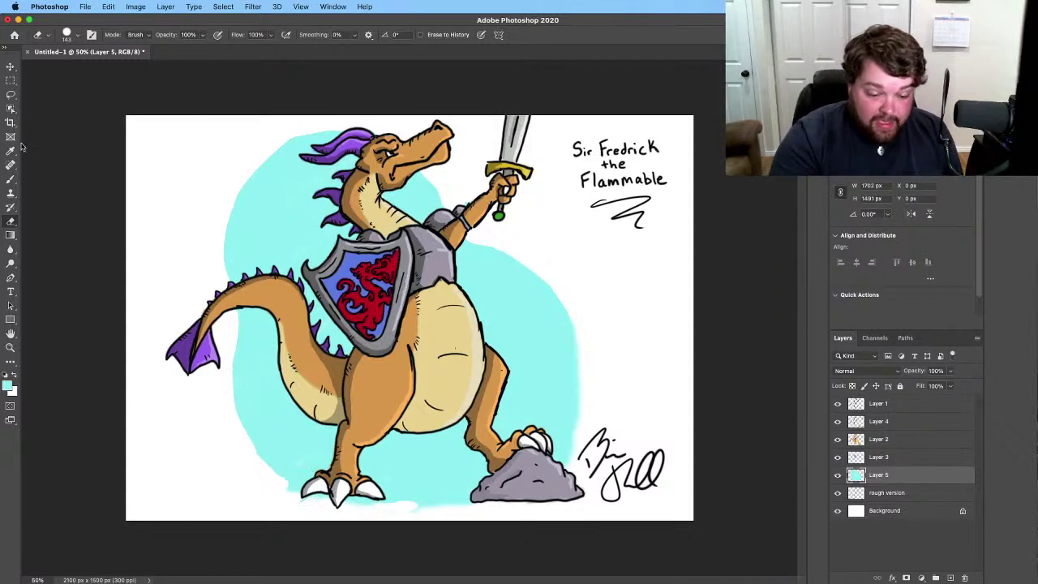
# Step: Repaint the trimmed cyan oval's edge with the soft 150 px brush around the tail, head, belly and feet
pyautogui.click(10, 179)
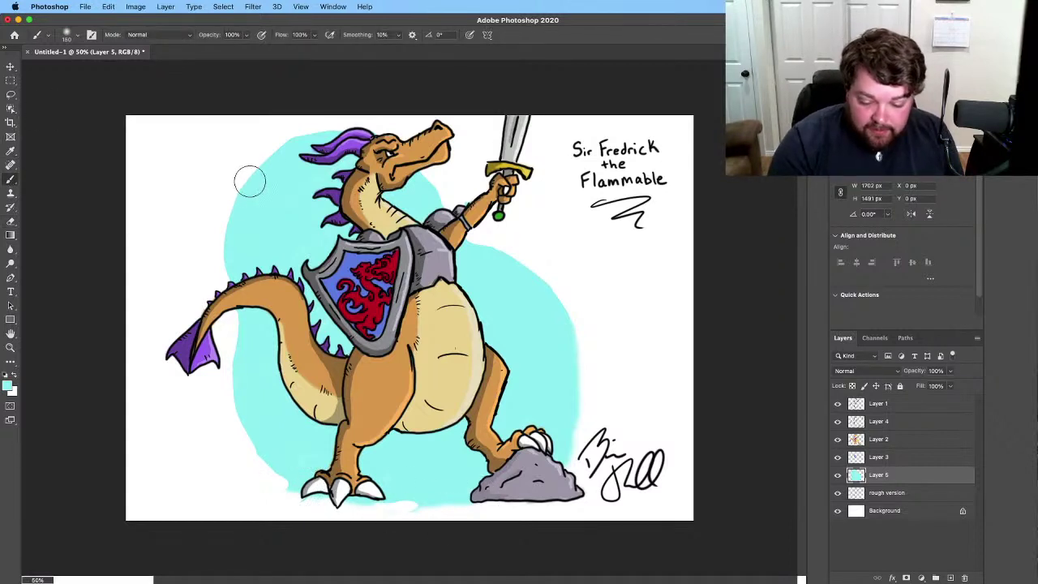
pyautogui.moveTo(251, 174); pyautogui.dragTo(227, 272)
pyautogui.moveTo(230, 234); pyautogui.dragTo(232, 273)
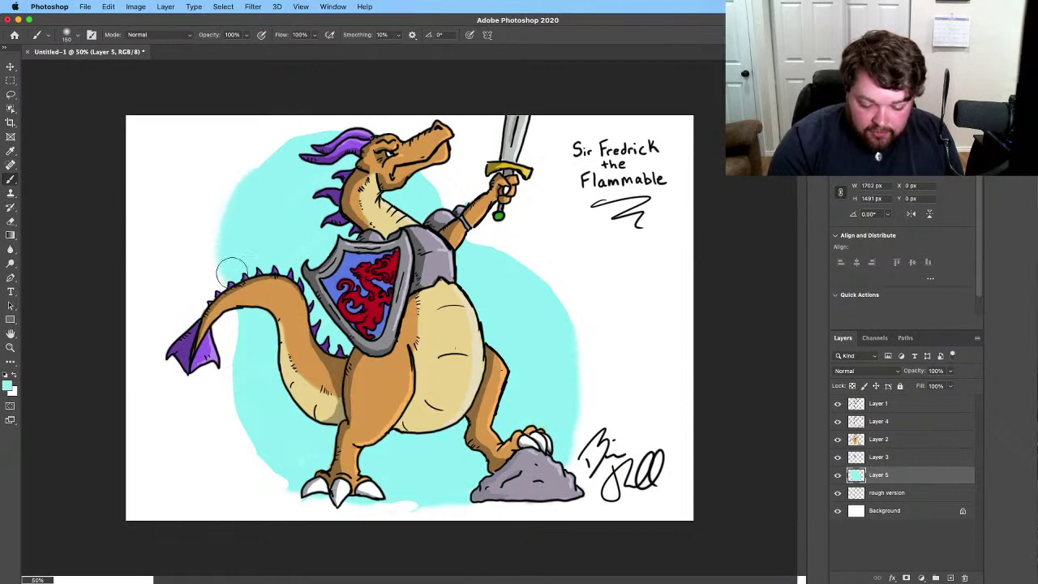
pyautogui.moveTo(237, 309)
pyautogui.mouseDown()
pyautogui.moveTo(236, 370)
pyautogui.moveTo(252, 426)
pyautogui.moveTo(239, 374)
pyautogui.moveTo(242, 412)
pyautogui.moveTo(241, 403)
pyautogui.moveTo(282, 477)
pyautogui.mouseUp()
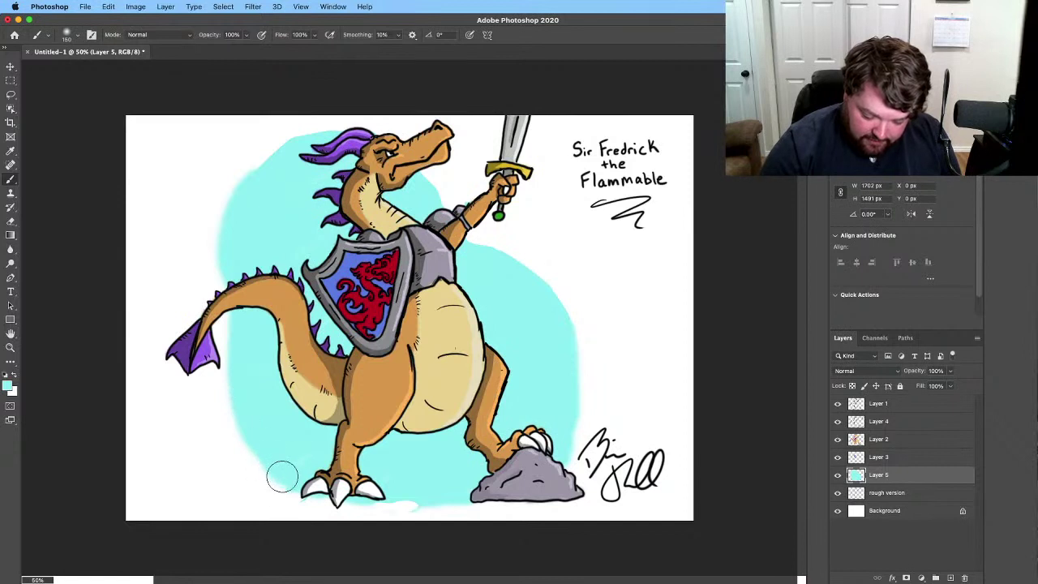
pyautogui.moveTo(252, 178)
pyautogui.mouseDown()
pyautogui.moveTo(307, 141)
pyautogui.moveTo(340, 137)
pyautogui.mouseUp()
pyautogui.moveTo(422, 180)
pyautogui.mouseDown()
pyautogui.moveTo(478, 244)
pyautogui.moveTo(533, 274)
pyautogui.moveTo(563, 336)
pyautogui.moveTo(574, 423)
pyautogui.moveTo(565, 449)
pyautogui.mouseUp()
pyautogui.moveTo(339, 497)
pyautogui.mouseDown()
pyautogui.moveTo(308, 498)
pyautogui.moveTo(406, 504)
pyautogui.moveTo(485, 481)
pyautogui.mouseUp()
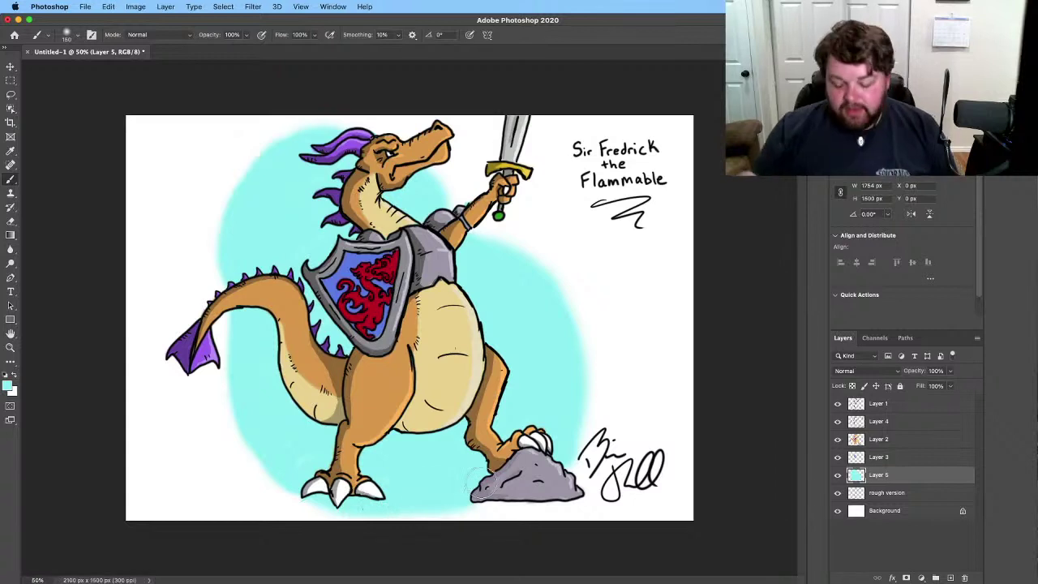